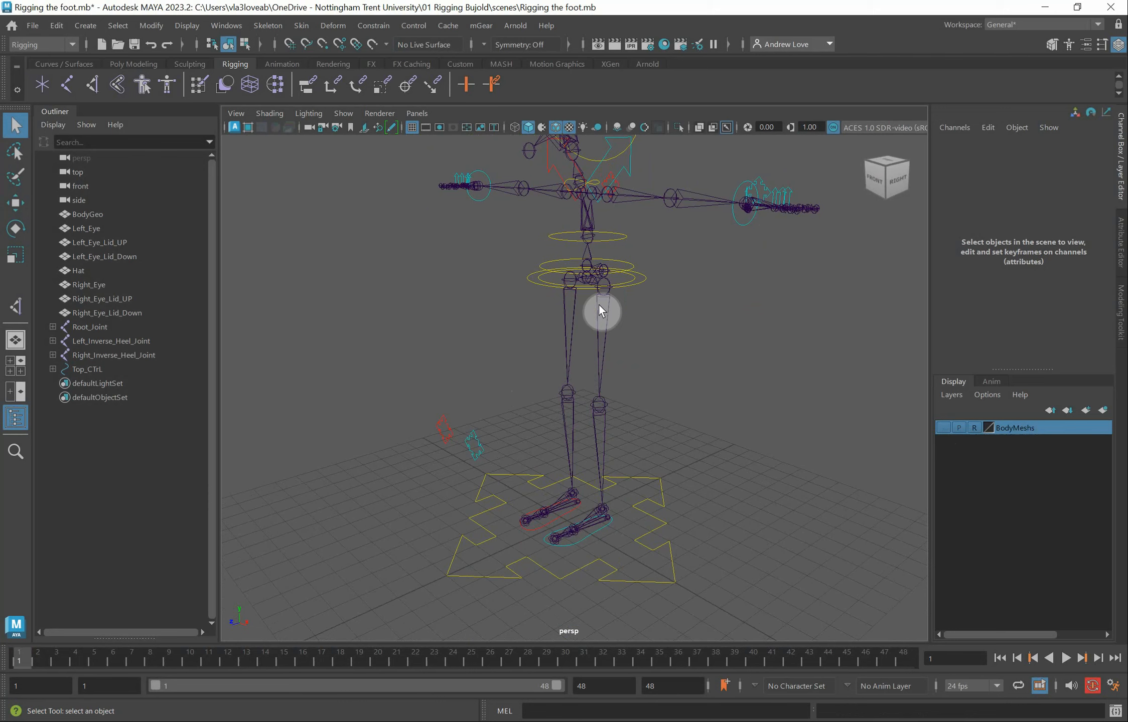
Isolate the left leg's joint chain, starting at Left_Hip_Joint, in the perspective view
click(609, 293)
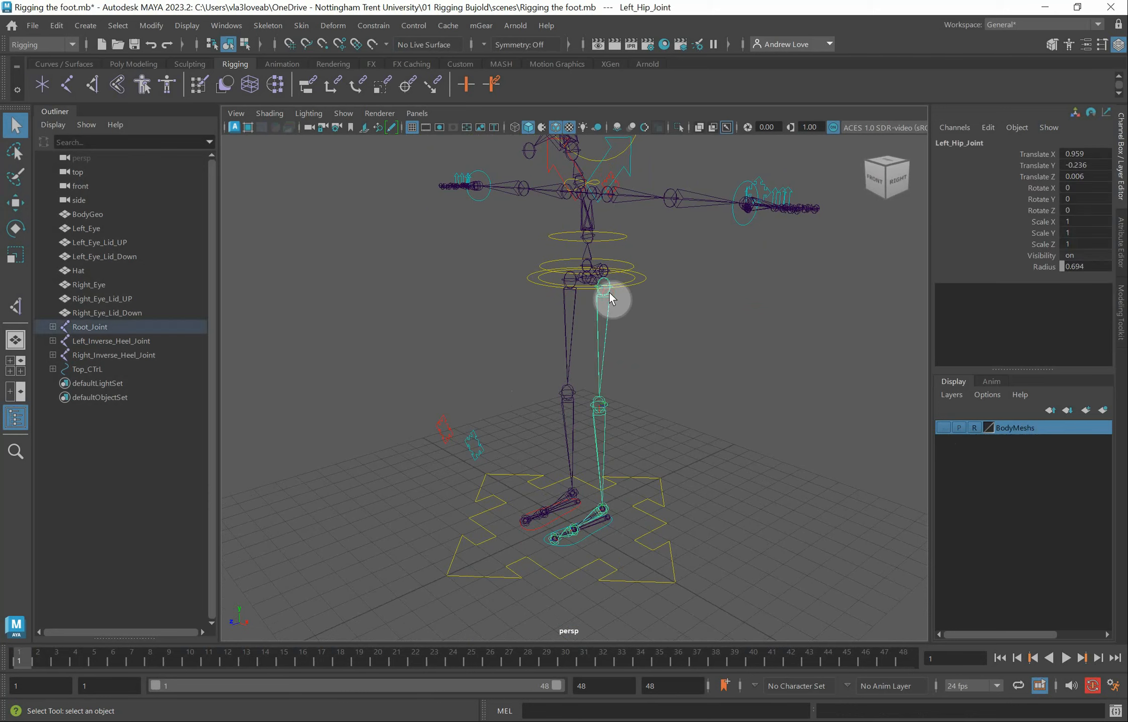
click(335, 116)
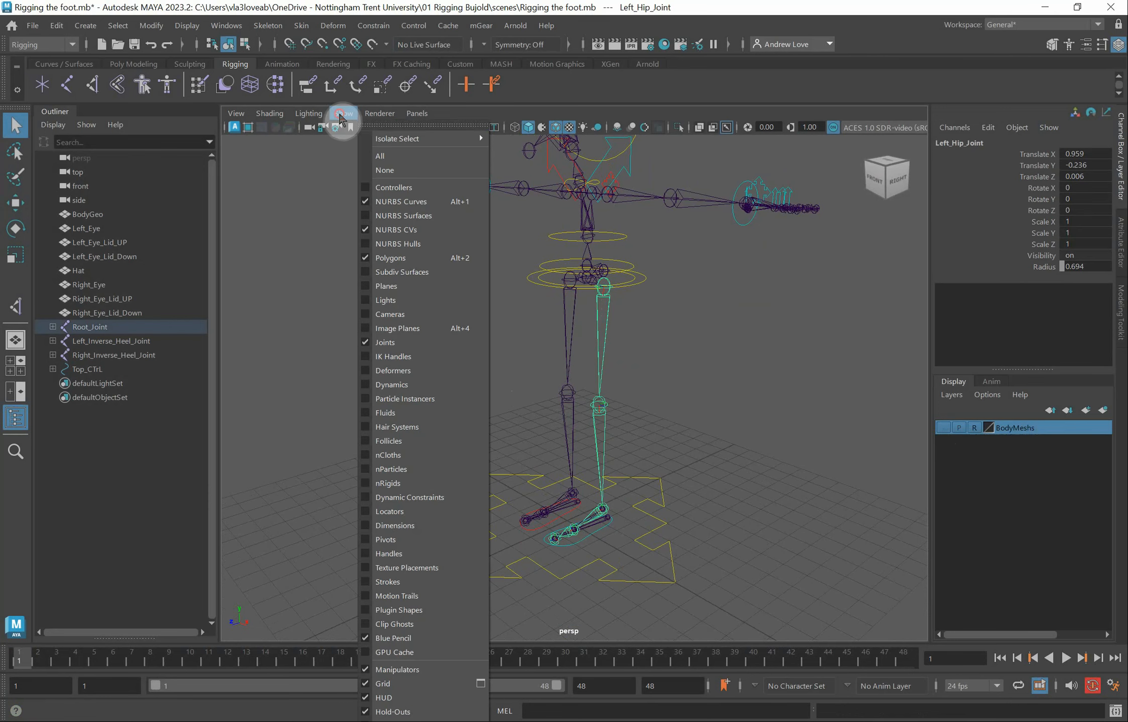
mouse_move(401, 139)
click(505, 140)
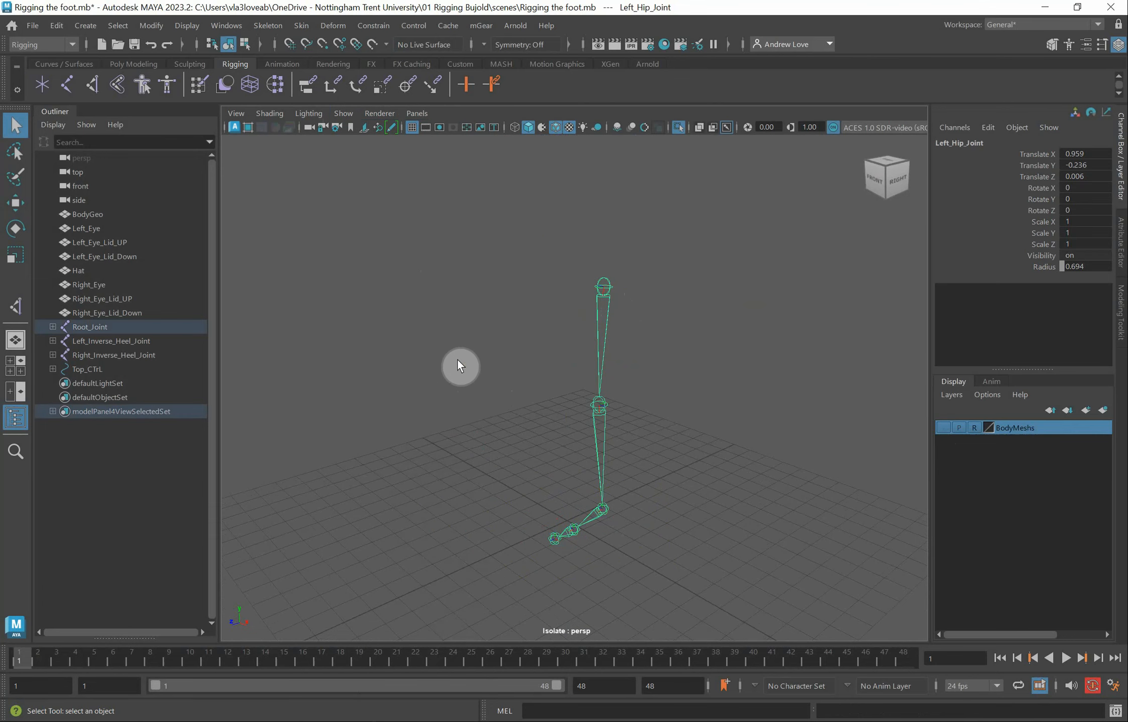
Create an IK handle running from the left hip joint to the left ankle joint
scroll(454, 364, up, 4)
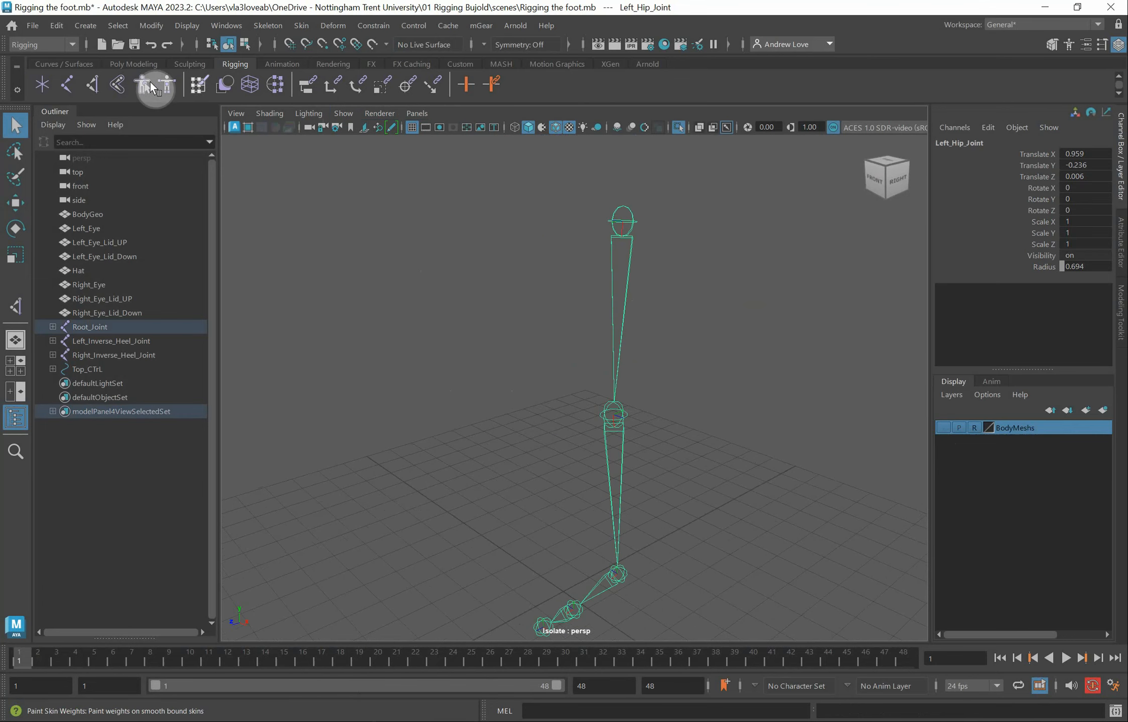
click(97, 85)
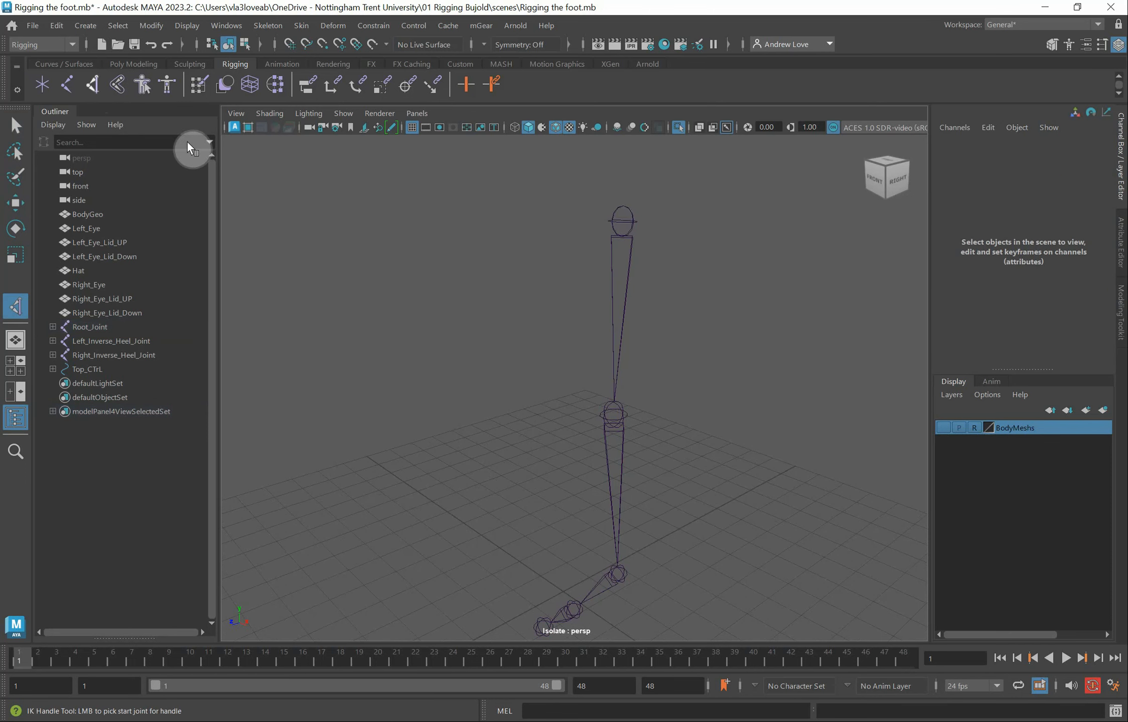
click(627, 222)
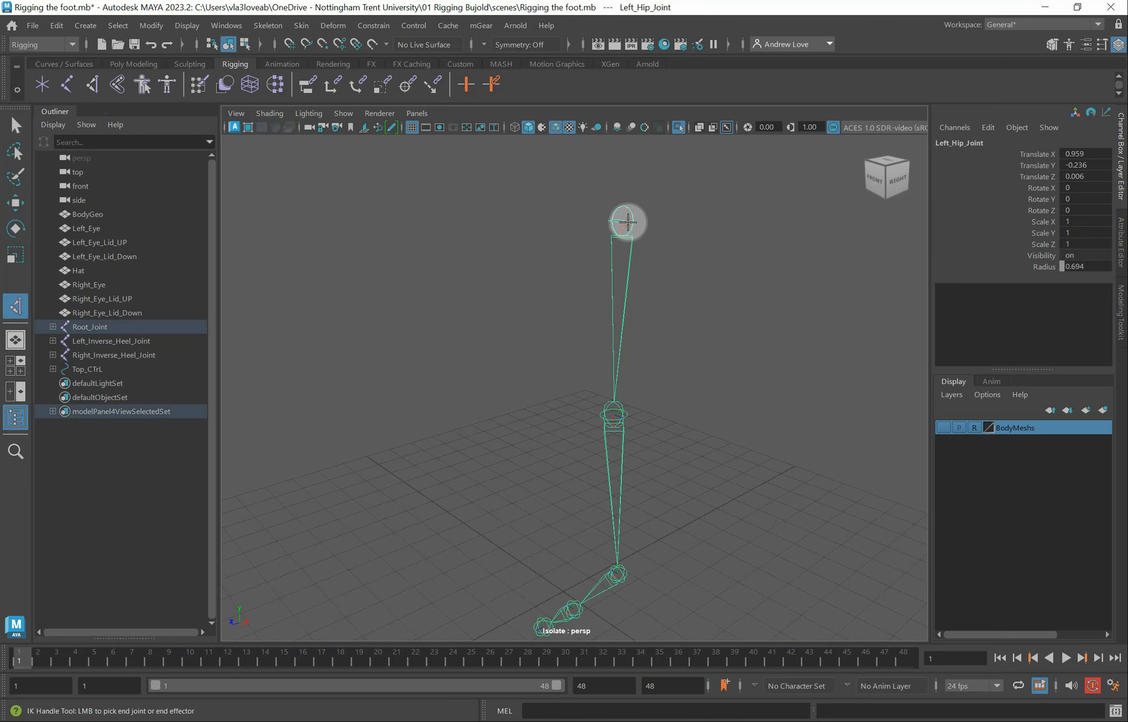
click(622, 580)
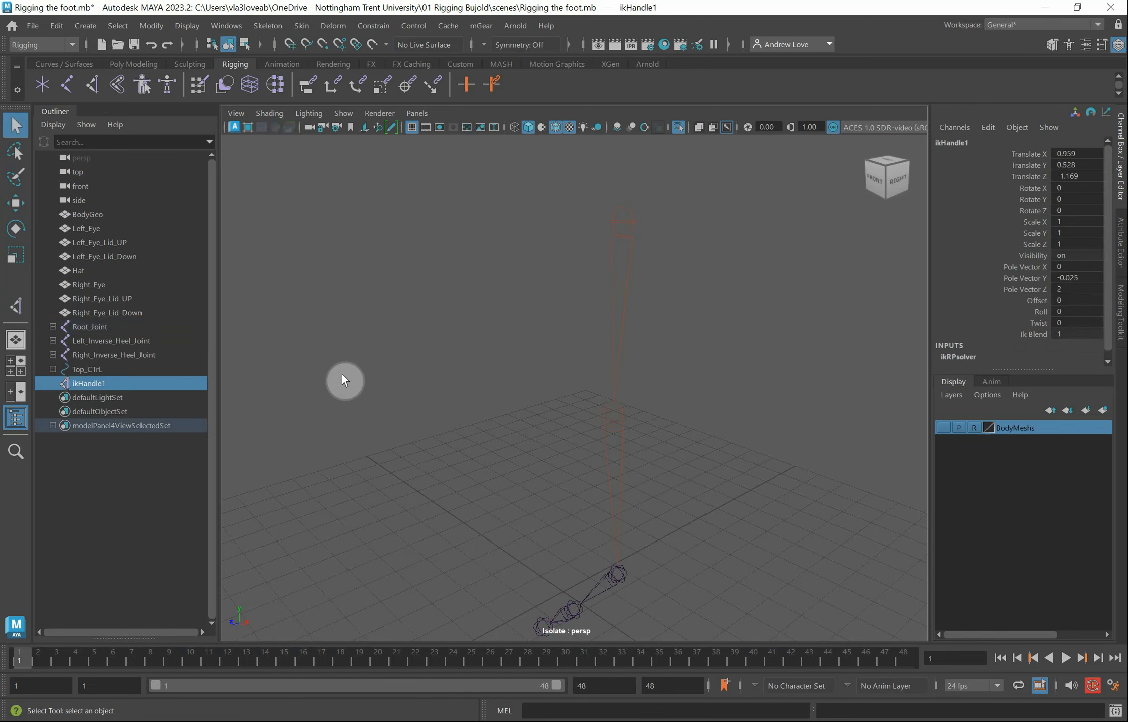
Enable the display of IK handles in the perspective view
click(342, 114)
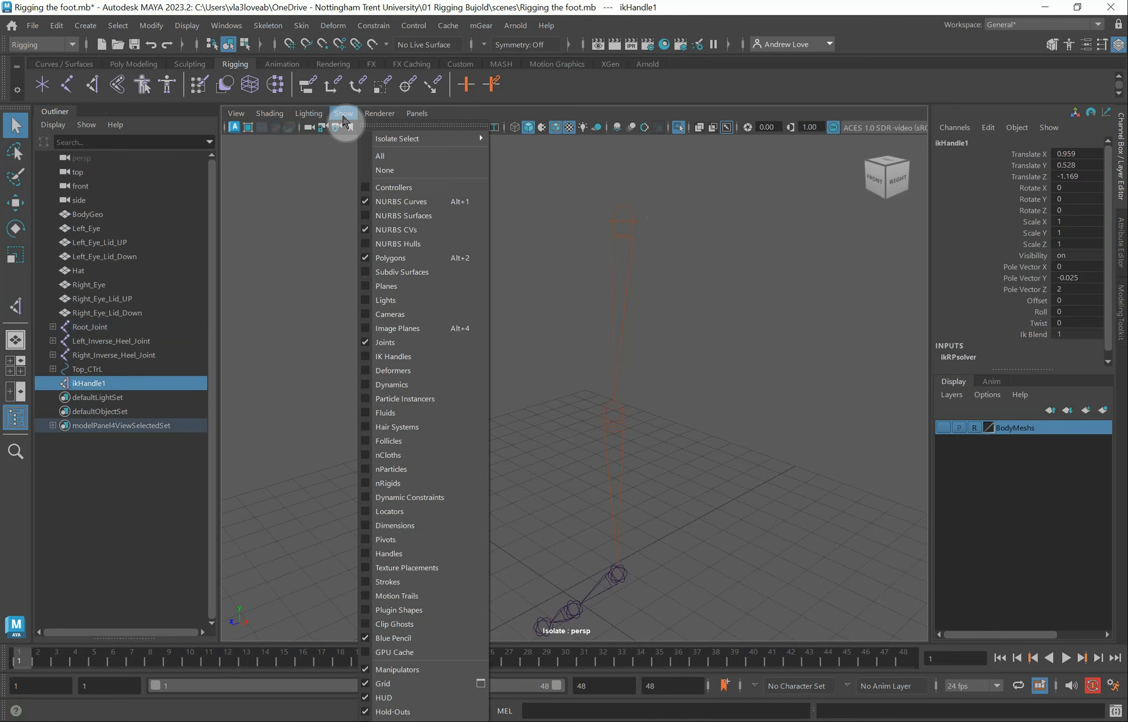
click(400, 358)
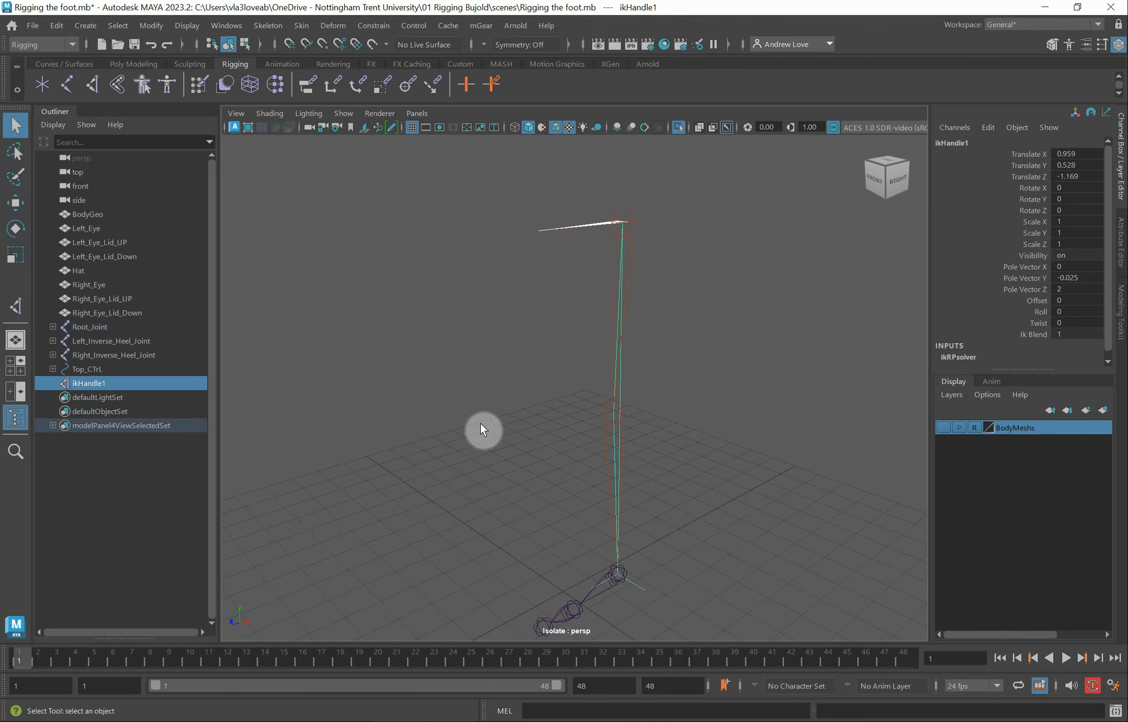
mouse_move(397, 453)
alt+mouse_down()
mouse_move(382, 339)
mouse_move(432, 399)
alt+mouse_up()
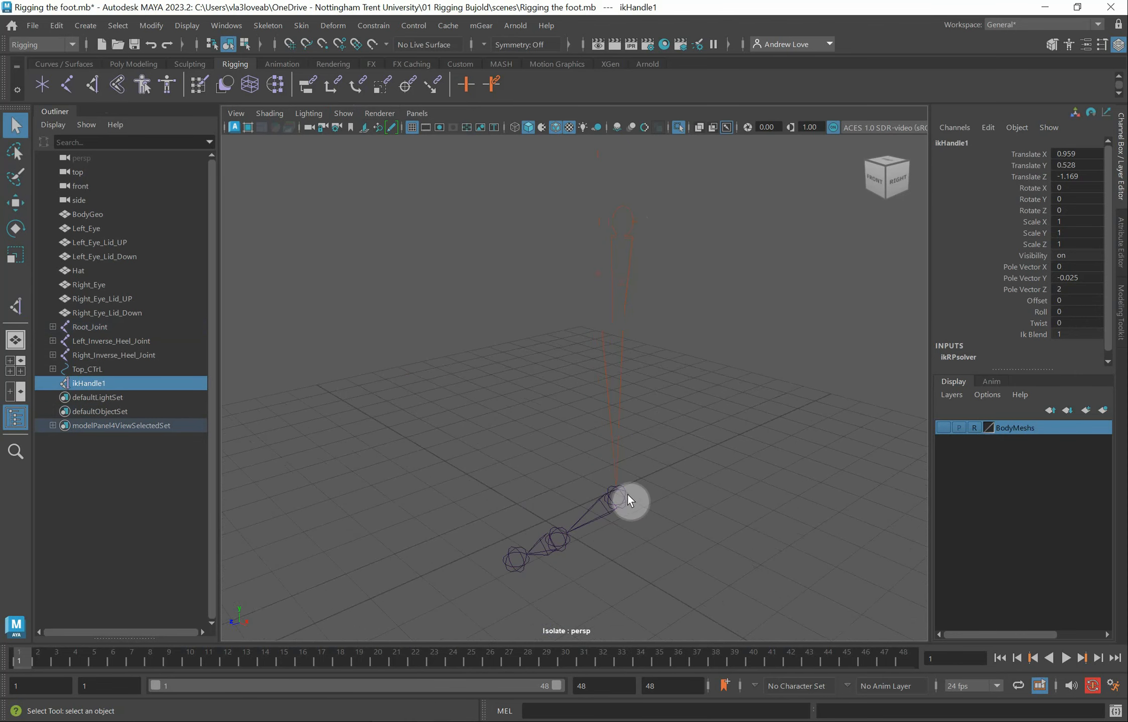
Test the left leg by raising ikHandle1 to about 2.117 in Translate Y, and undo the move
click(351, 114)
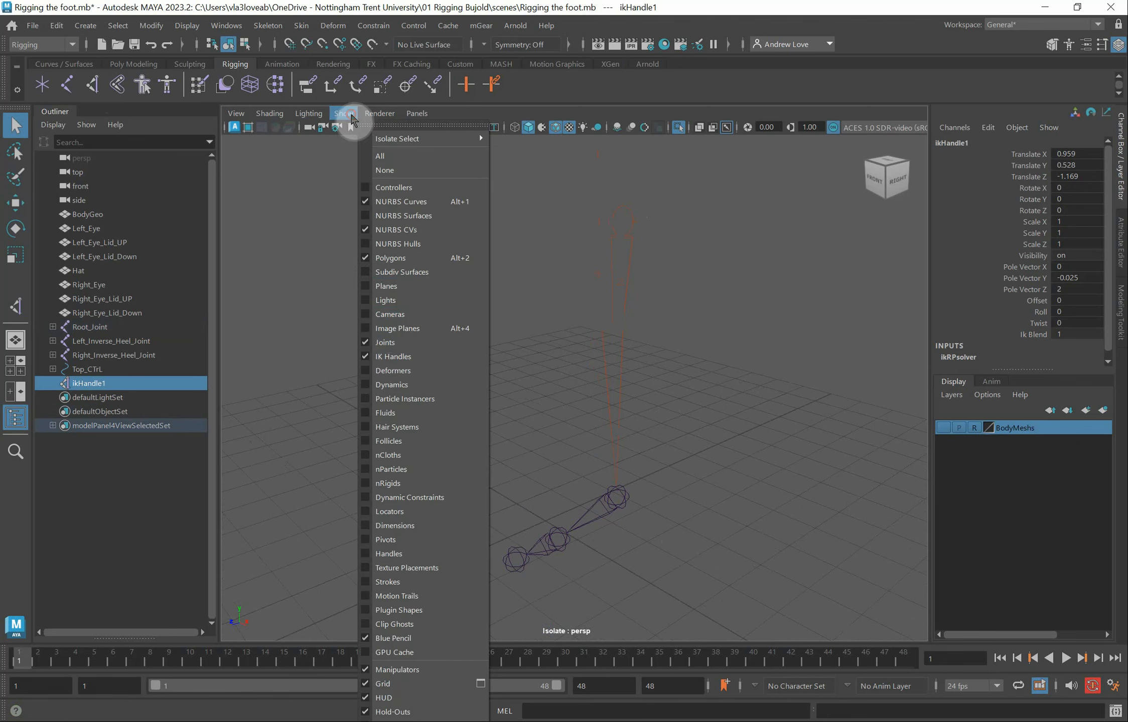
click(307, 387)
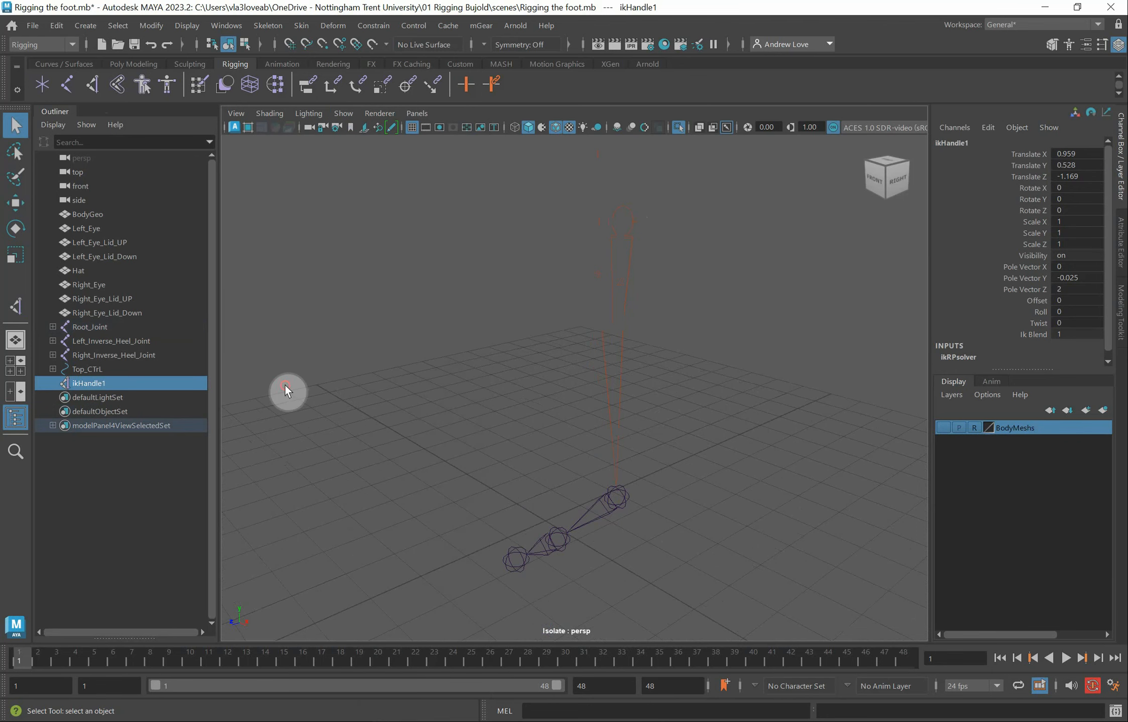
click(287, 390)
click(99, 385)
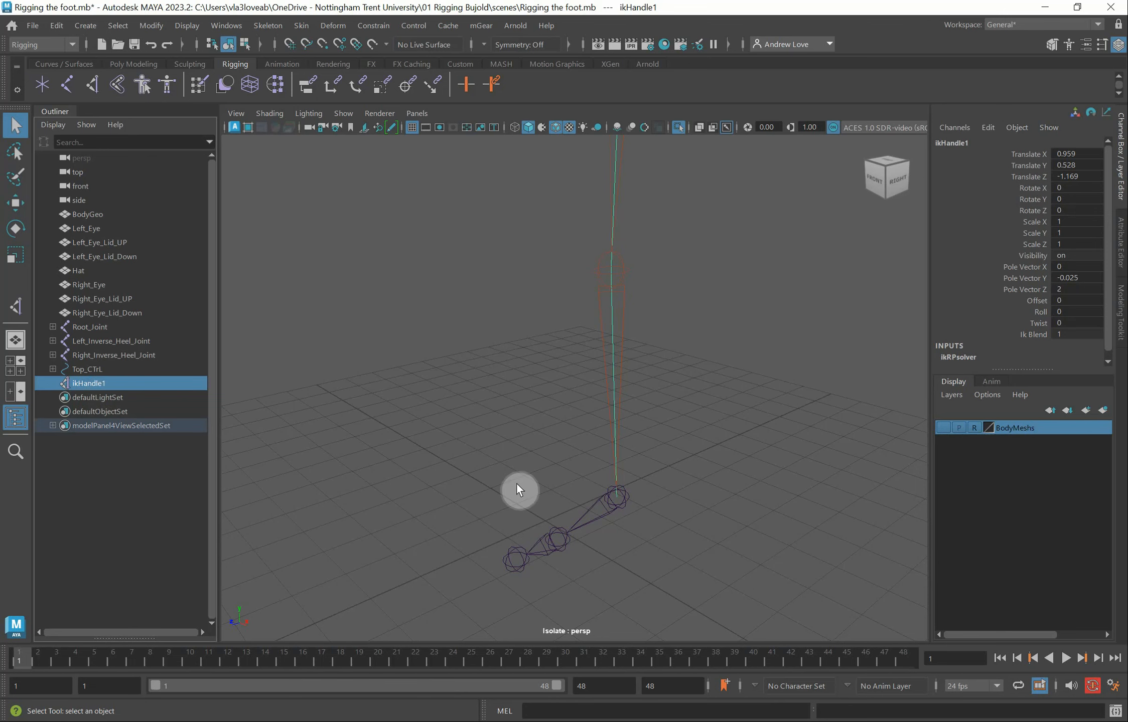
key(w)
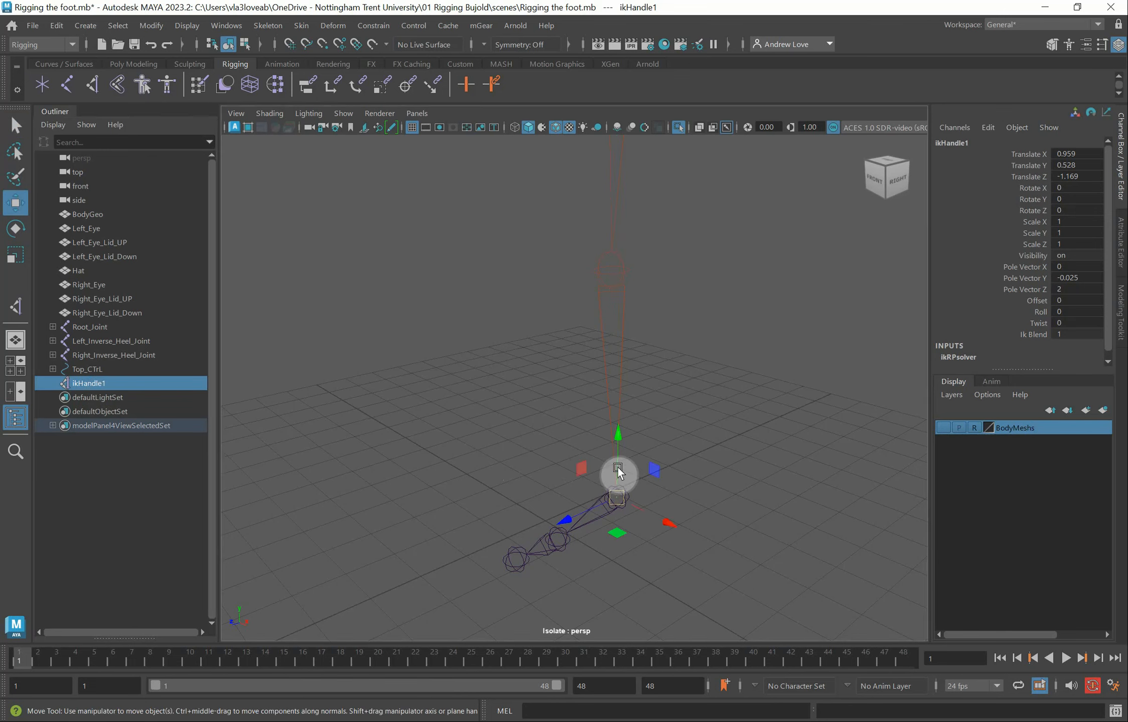
mouse_move(613, 468)
mouse_down()
mouse_move(618, 418)
mouse_move(609, 455)
mouse_move(605, 385)
mouse_move(614, 442)
mouse_up()
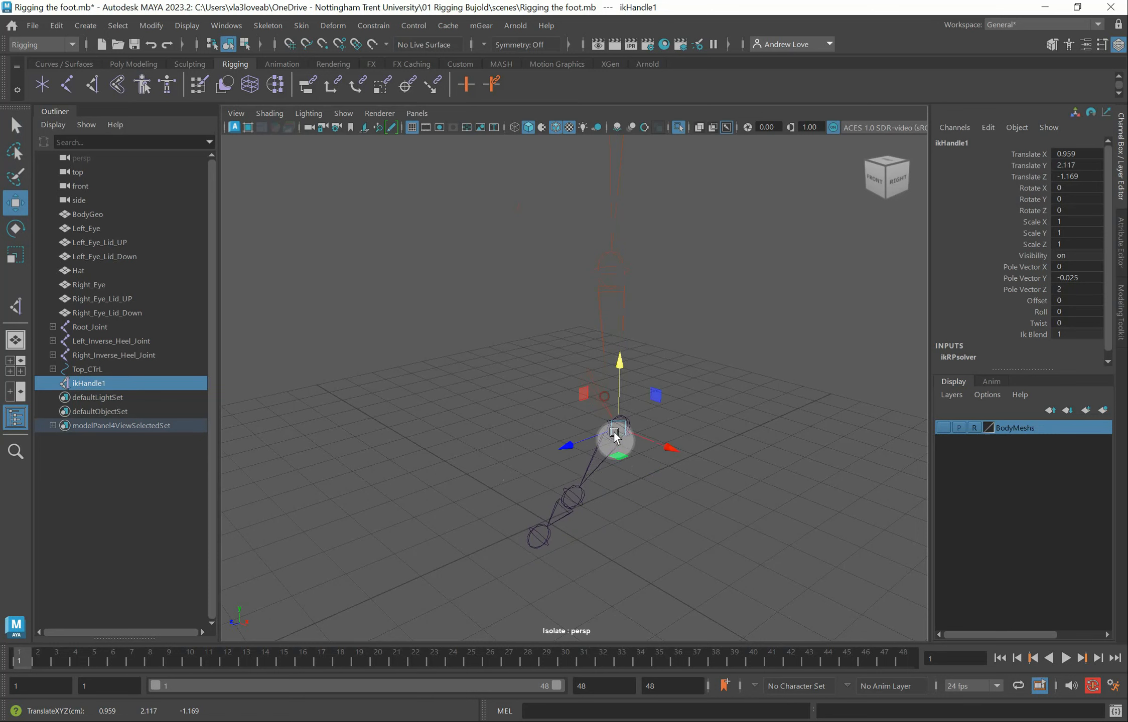
key(ctrl+z)
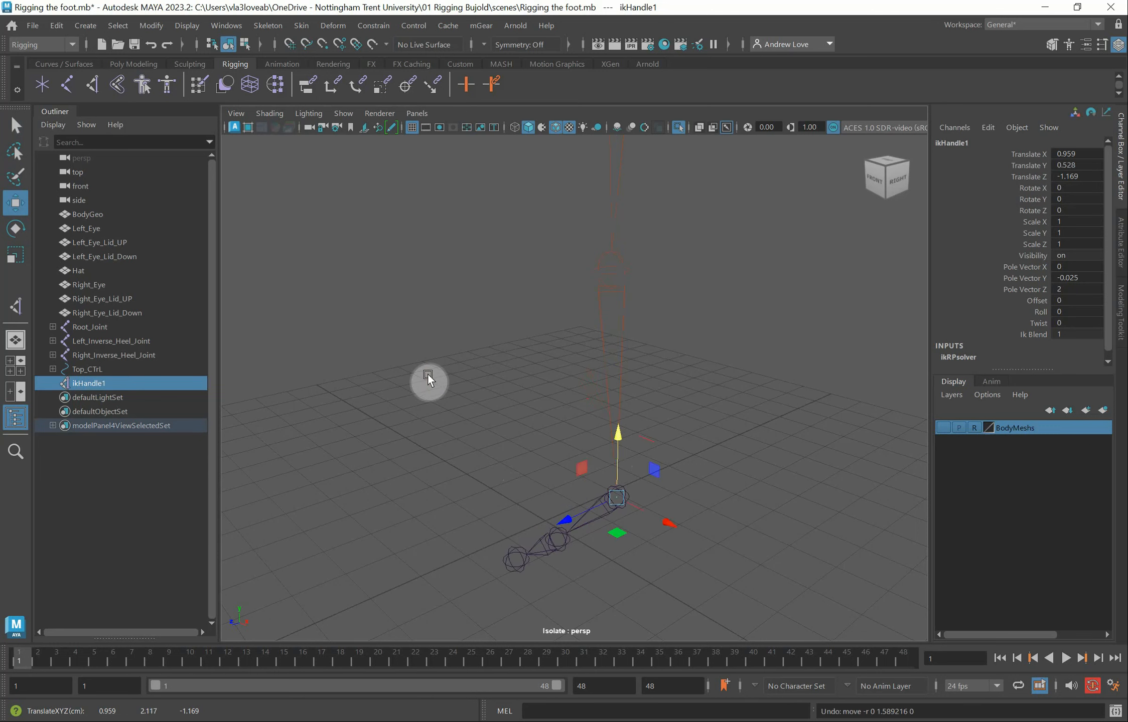
Turn off the isolated display of the left leg to bring back the whole rig
click(344, 114)
mouse_move(420, 141)
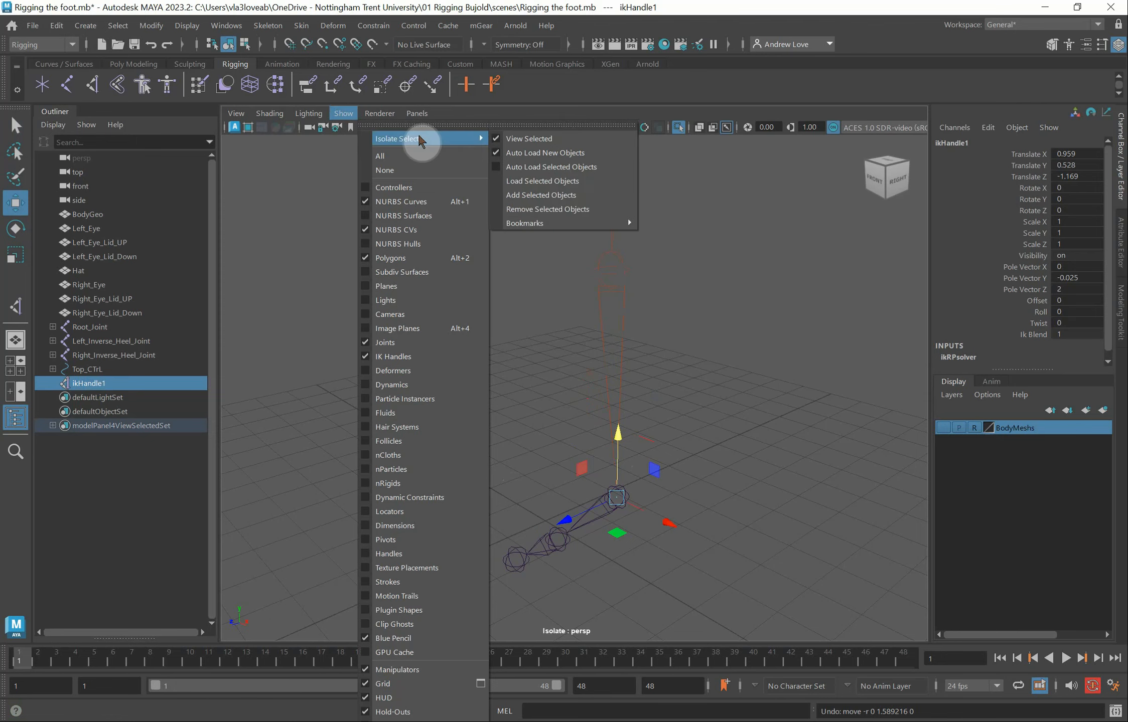
click(499, 139)
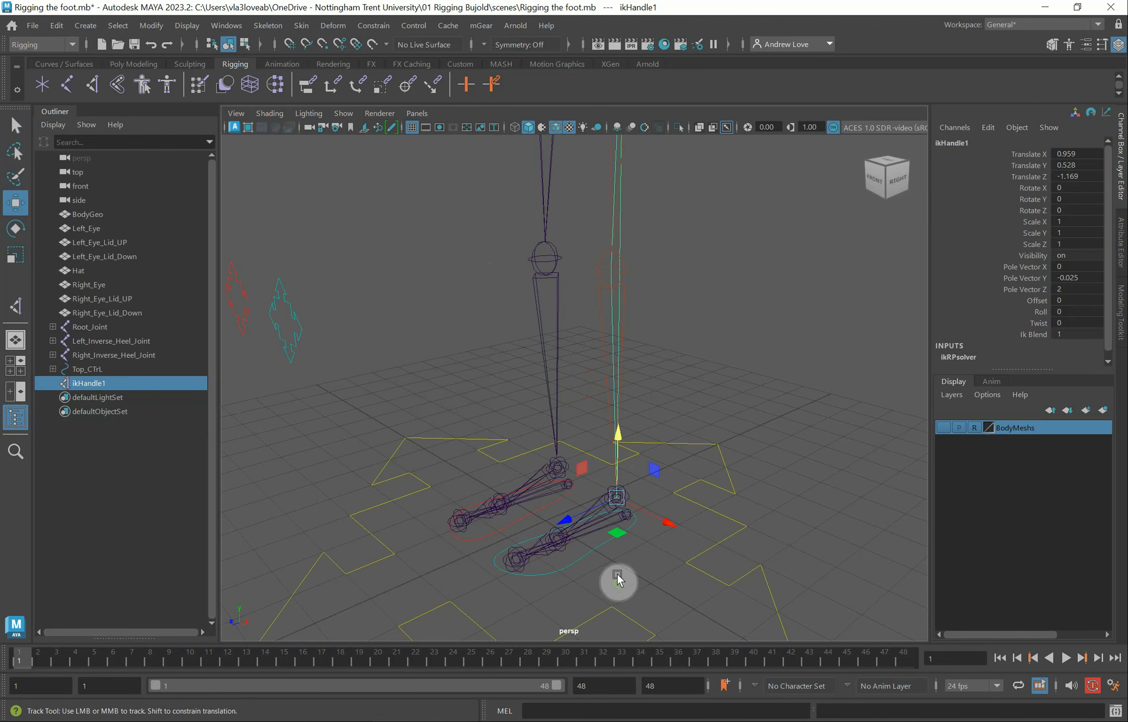
Move the pivot of Left_Foot_CTrL to the left ankle joint, snapping it to the joint's centre
scroll(594, 466, up, 5)
scroll(593, 467, up, 3)
alt+middle_drag(665, 532, 671, 442)
alt+middle_drag(613, 498, 689, 456)
alt+drag(688, 456, 667, 472)
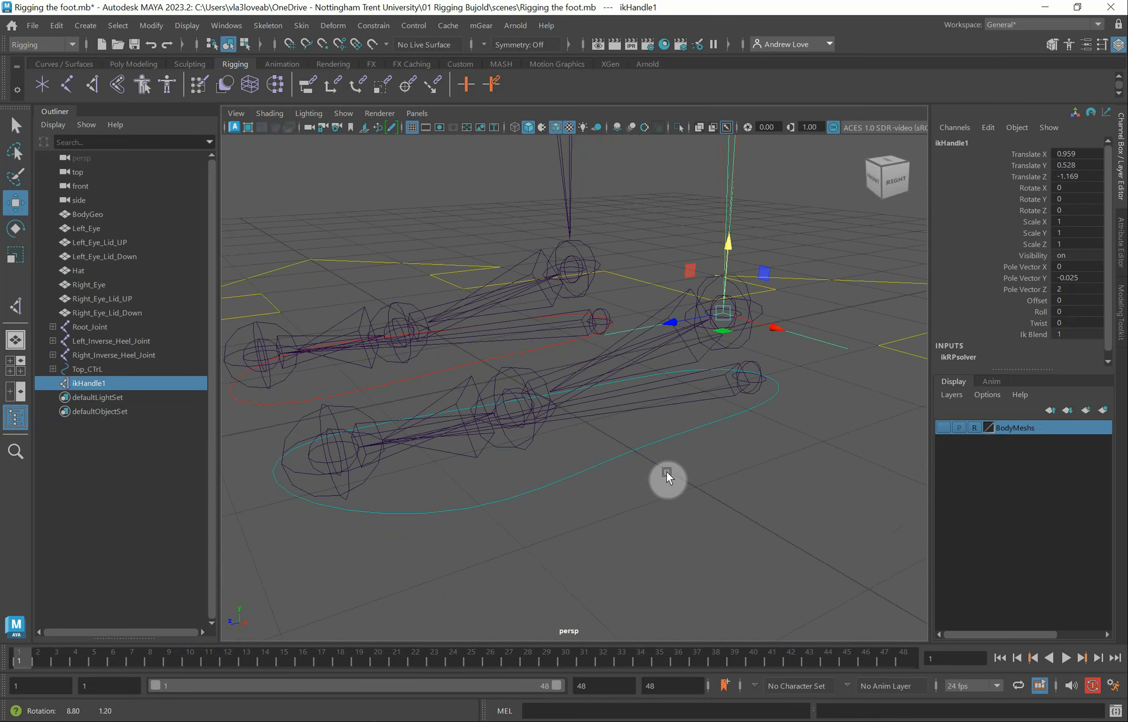
click(624, 443)
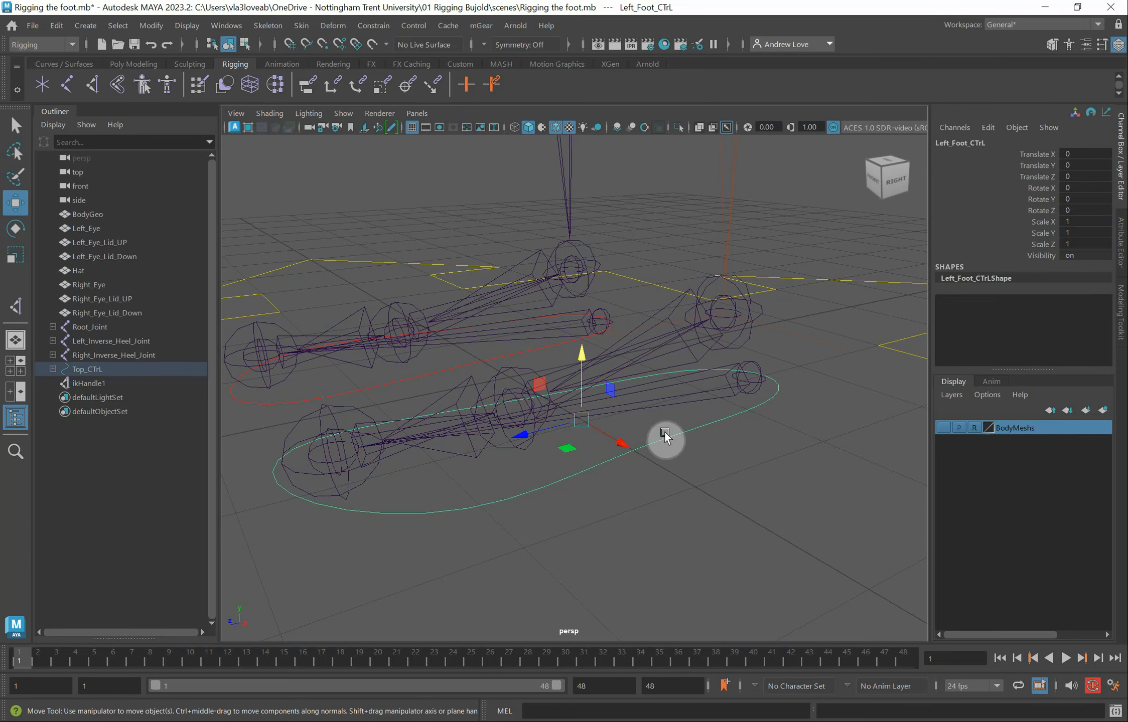
key(d)
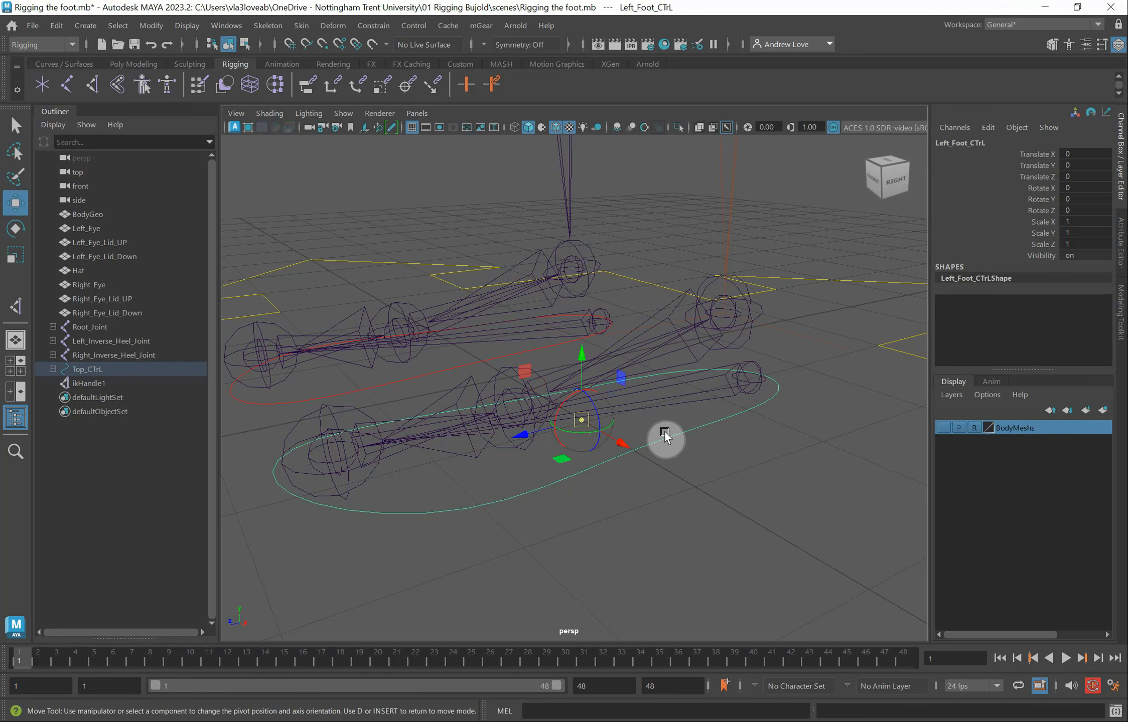
key(v)
drag(583, 419, 731, 335)
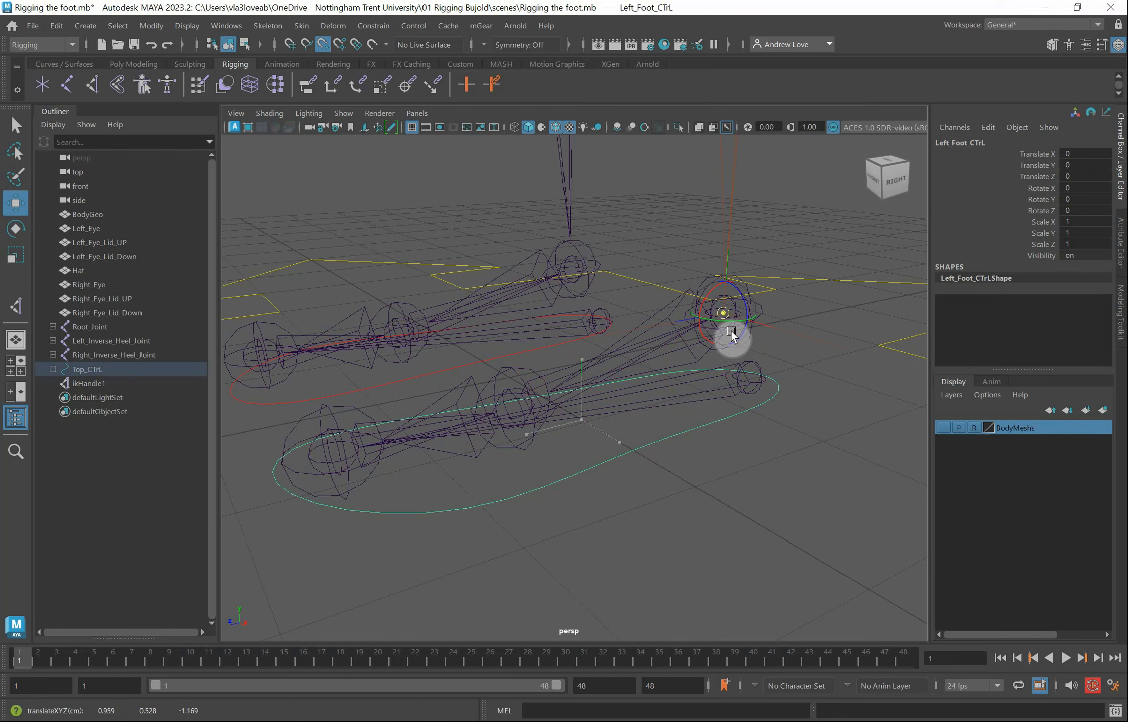
key(d)
alt+drag(746, 407, 743, 438)
alt+middle_drag(599, 433, 905, 377)
alt+drag(825, 403, 747, 406)
alt+middle_drag(780, 419, 537, 432)
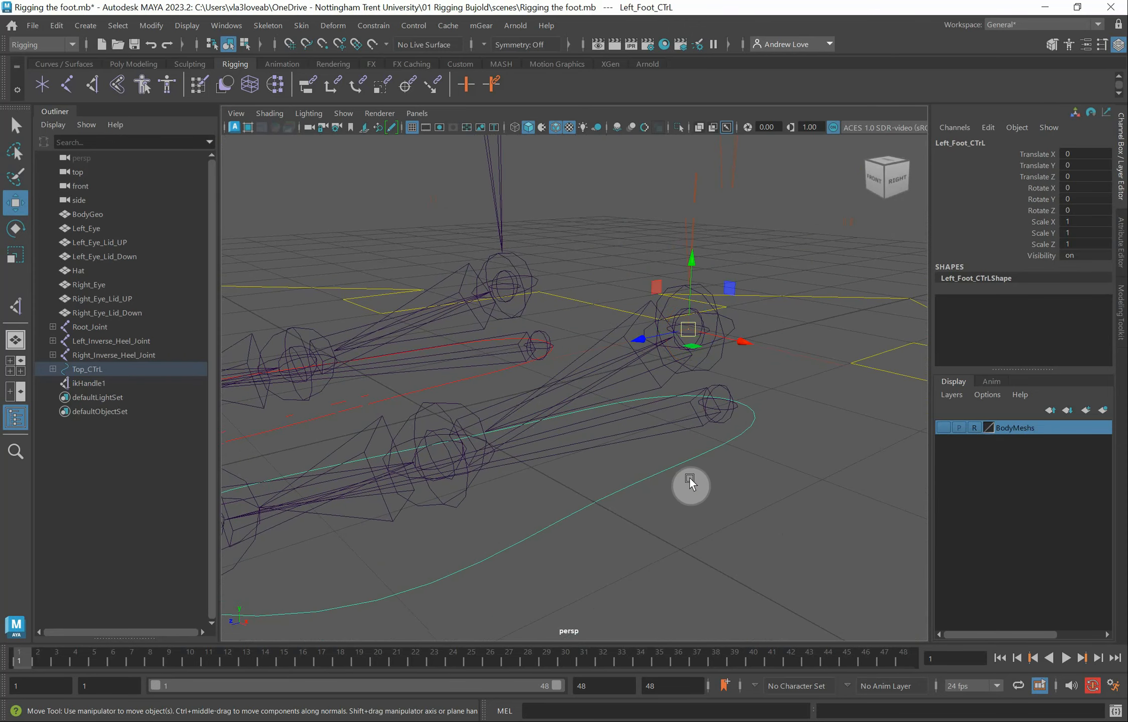
alt+middle_drag(677, 471, 808, 457)
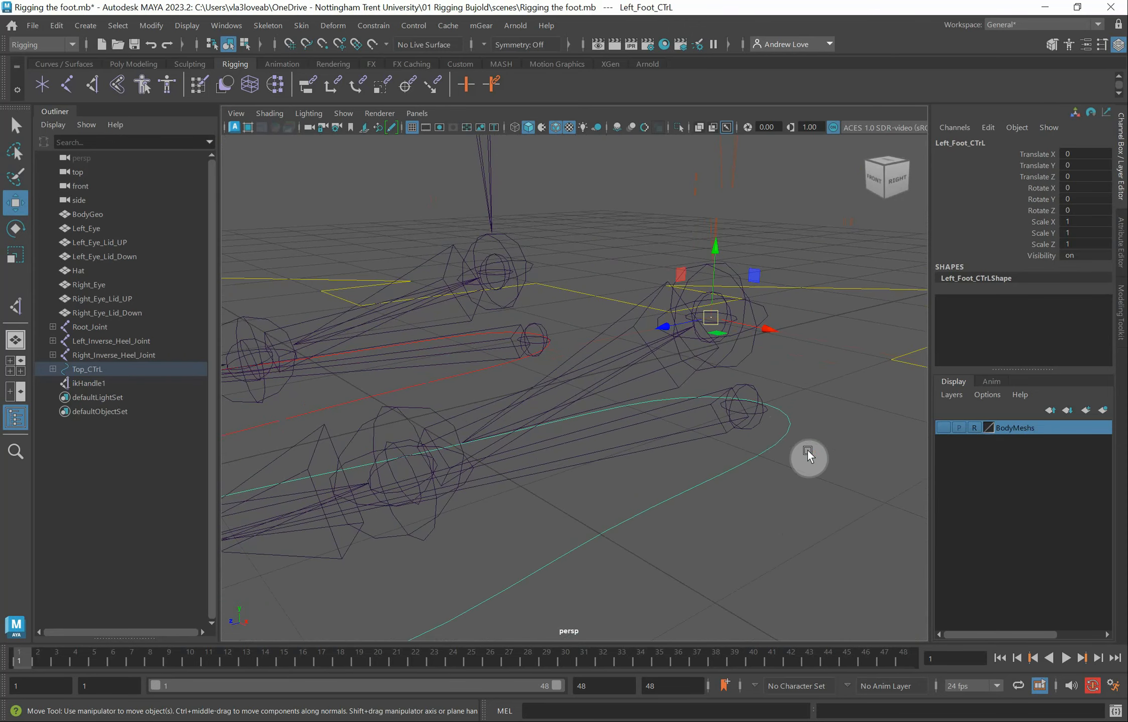
click(743, 427)
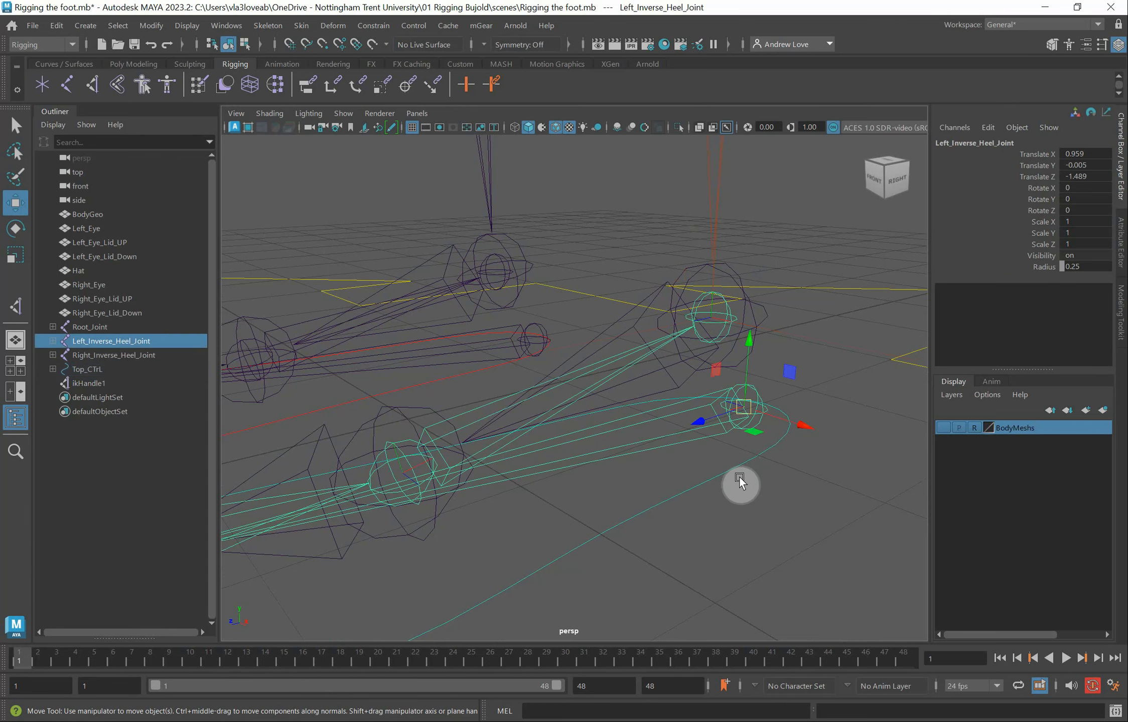
click(761, 446)
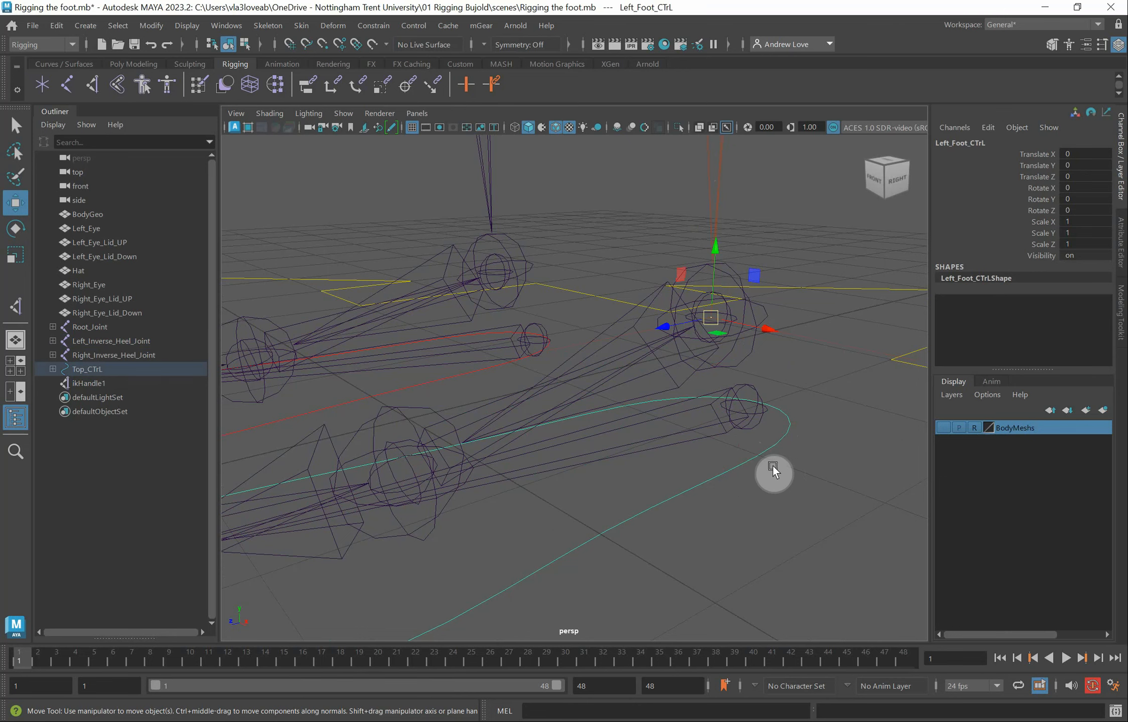
click(740, 412)
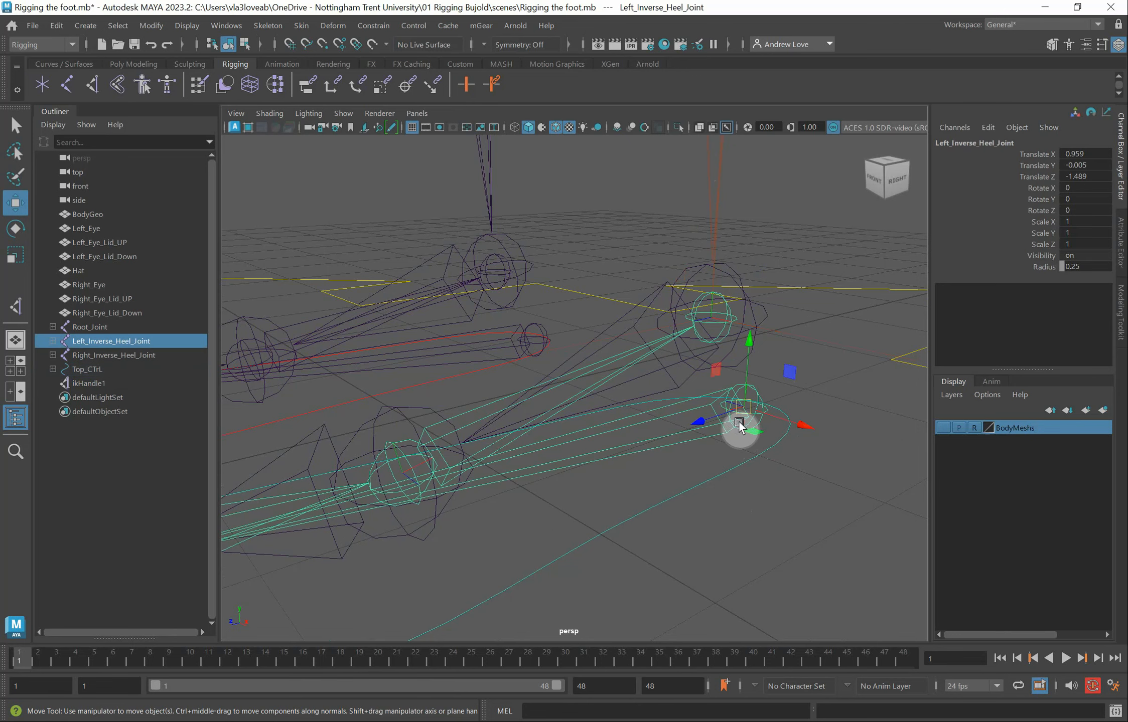
click(712, 477)
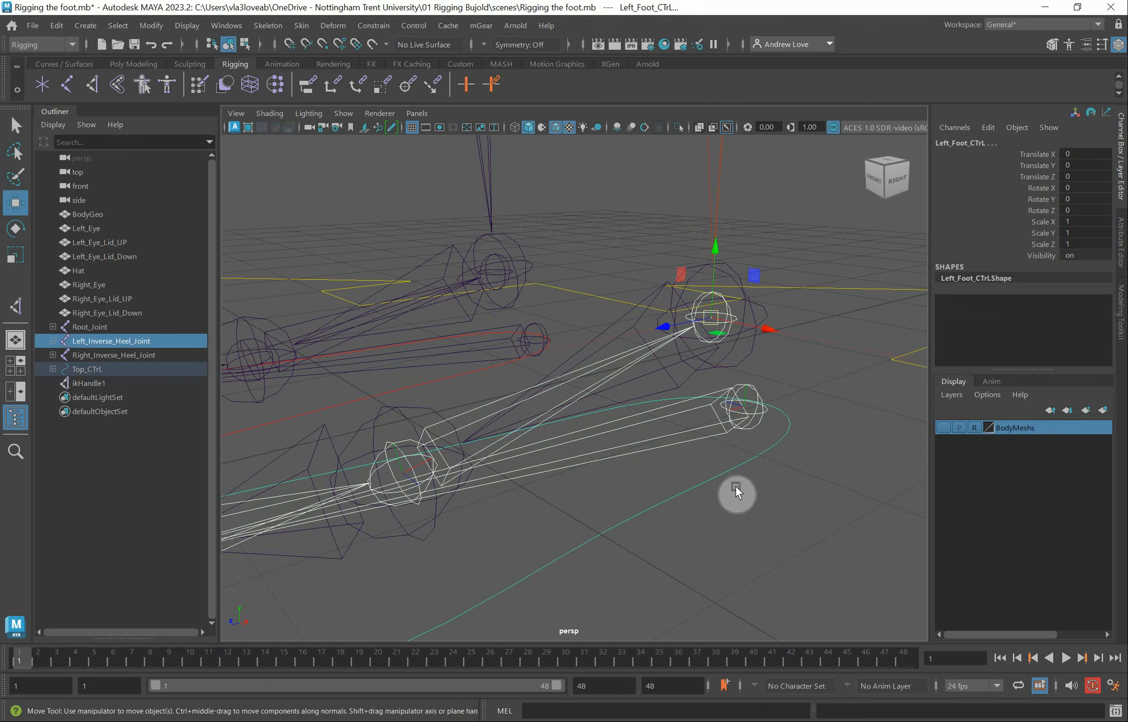
click(735, 486)
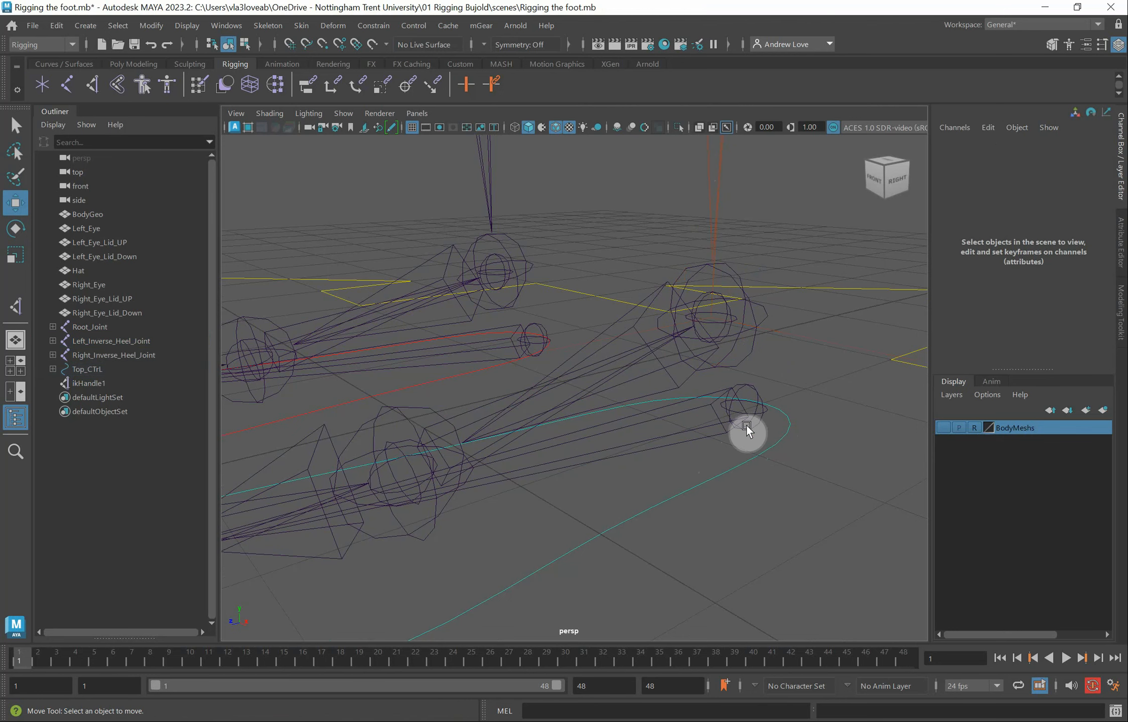
Parent Left_Inverse_Heel_Joint under the Left_Foot_CTrL control
click(747, 425)
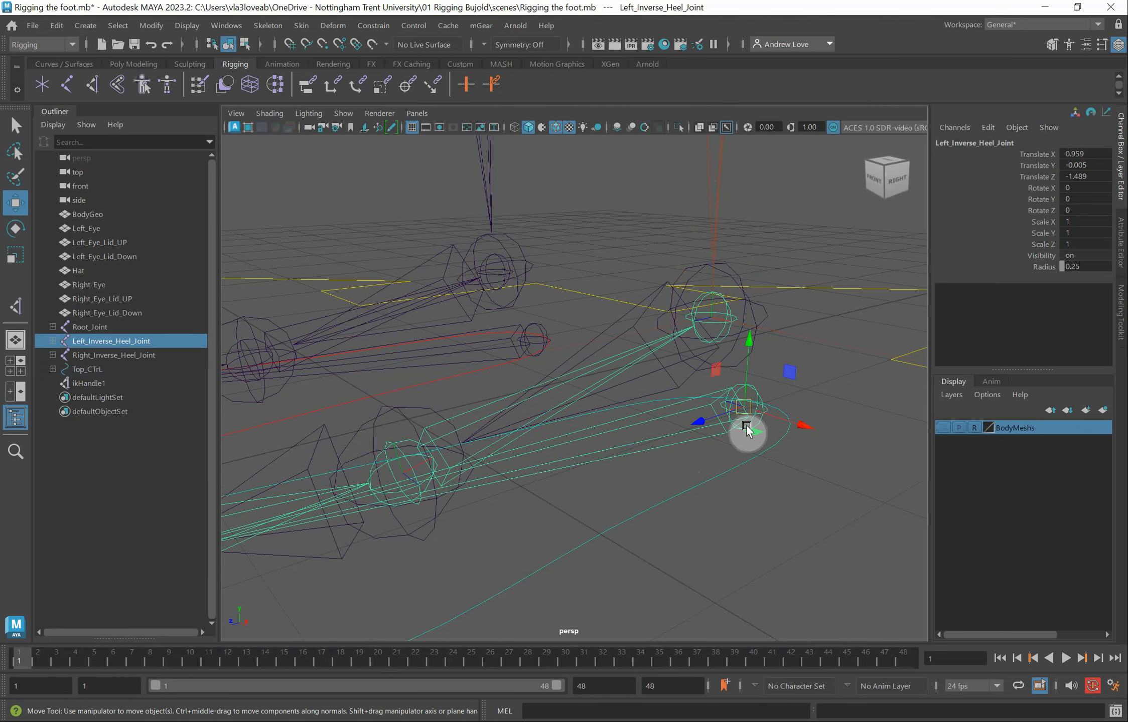
click(735, 465)
key(p)
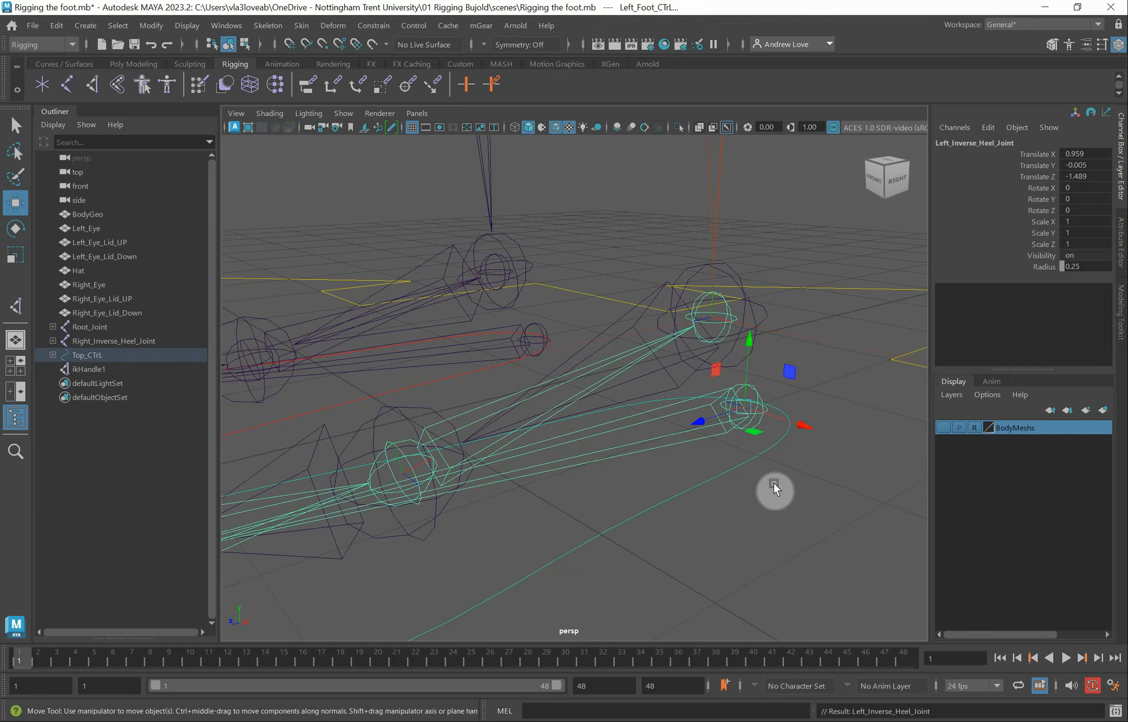
Test the parenting by moving Left_Foot_CTrL about 0.392 in X, then undo the move and clear the selection
key(f)
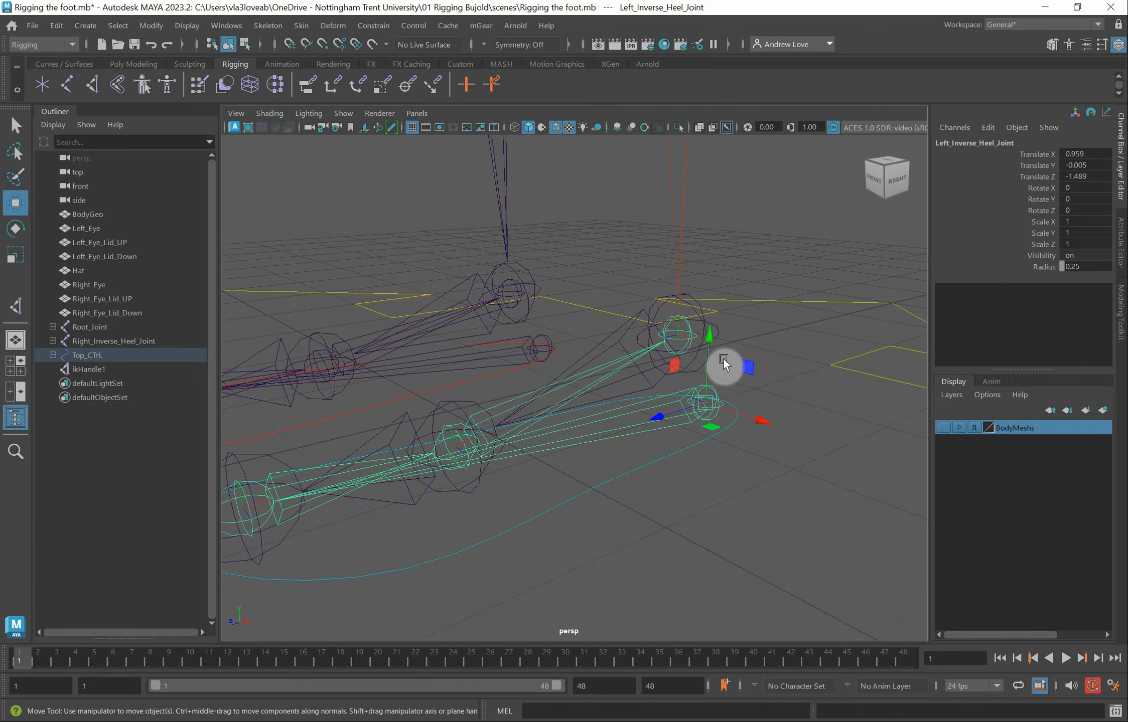
click(662, 447)
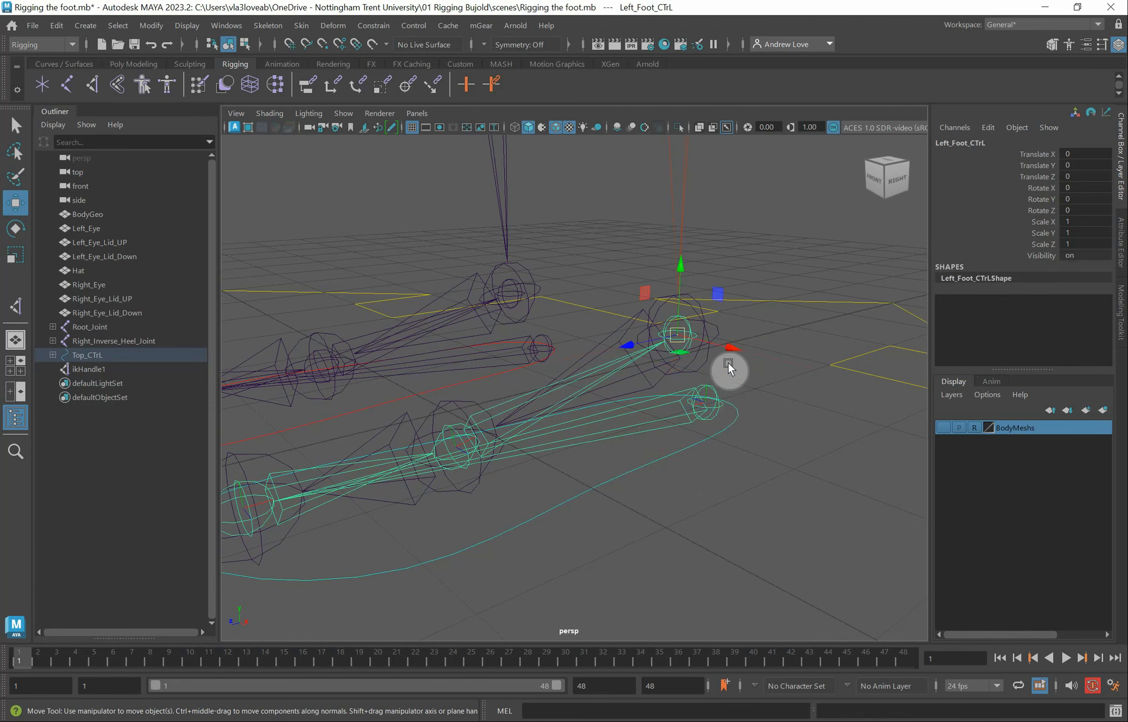
drag(729, 346, 788, 360)
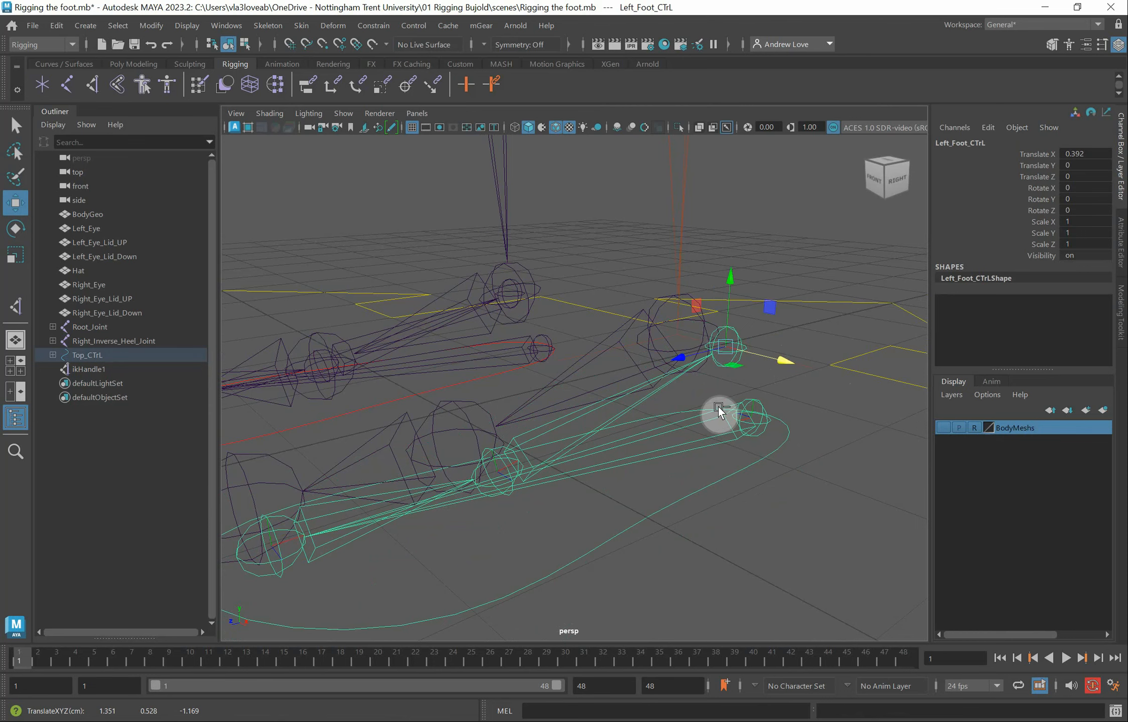
key(ctrl+z)
click(699, 468)
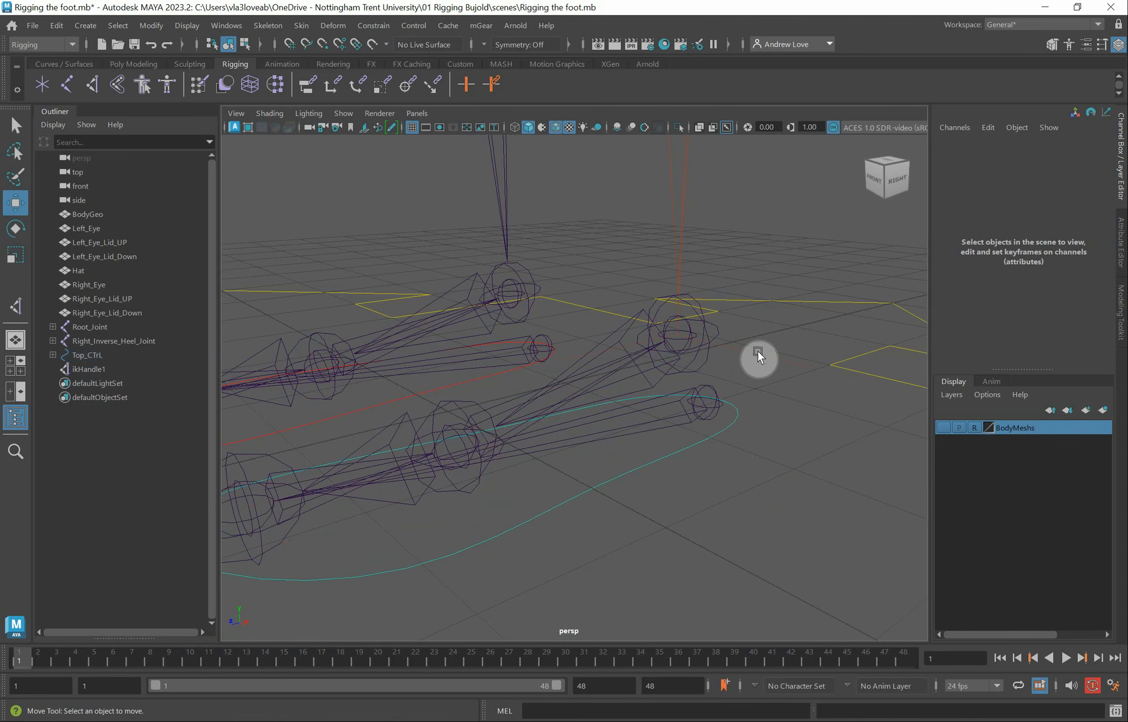
Parent ikHandle1 under Left_Inverse_Ankle_Joint at the left ankle
alt+right_drag(667, 331, 827, 316)
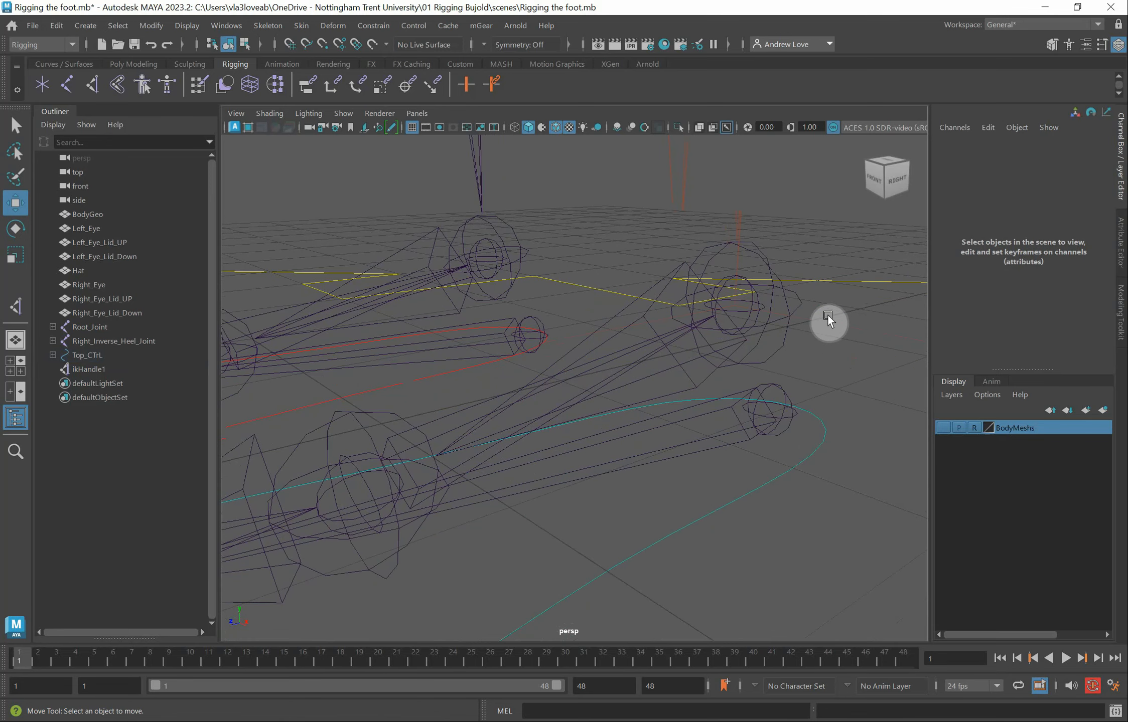
drag(832, 312, 839, 332)
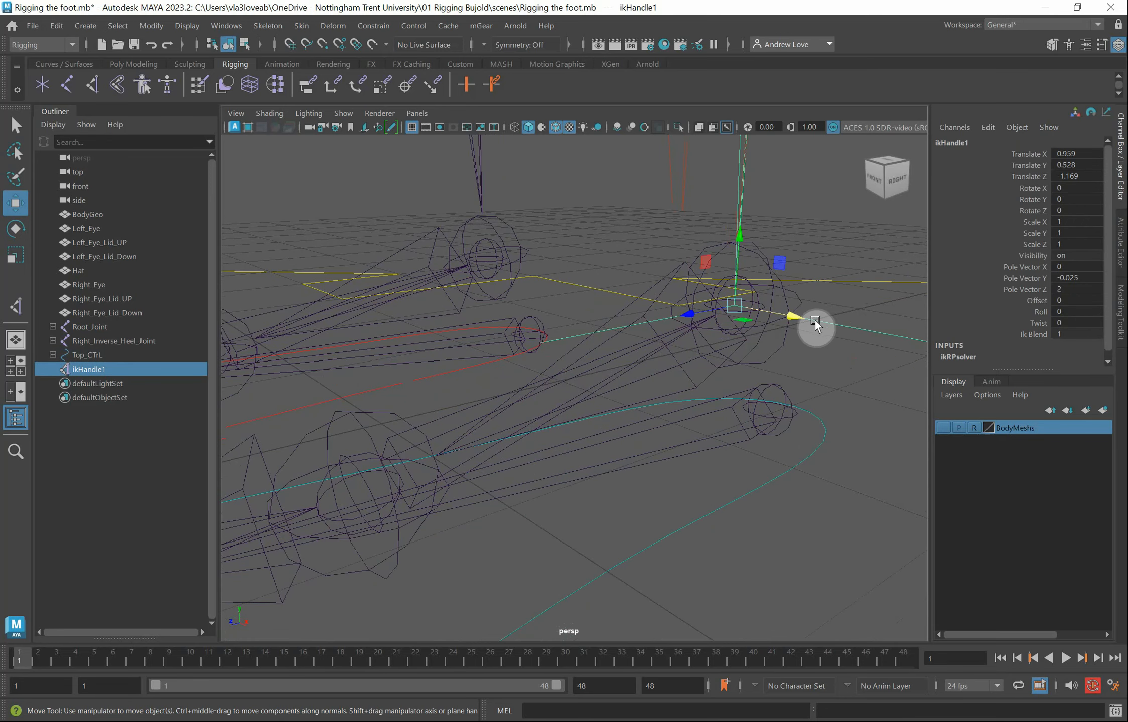
click(758, 298)
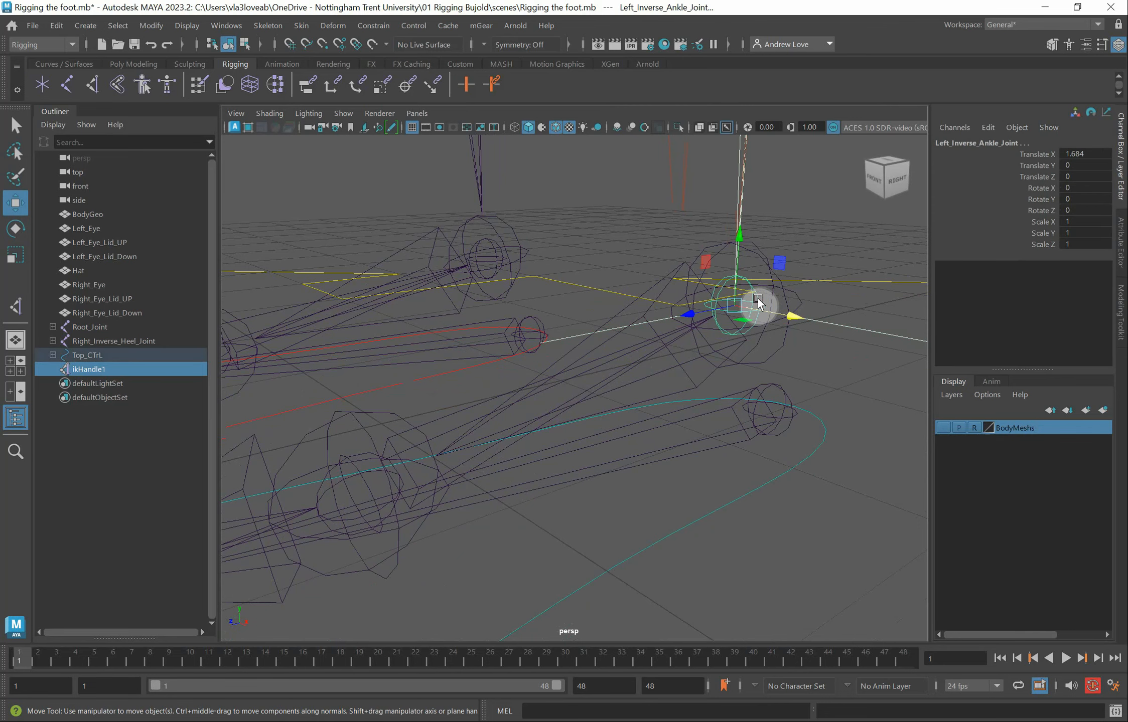
key(p)
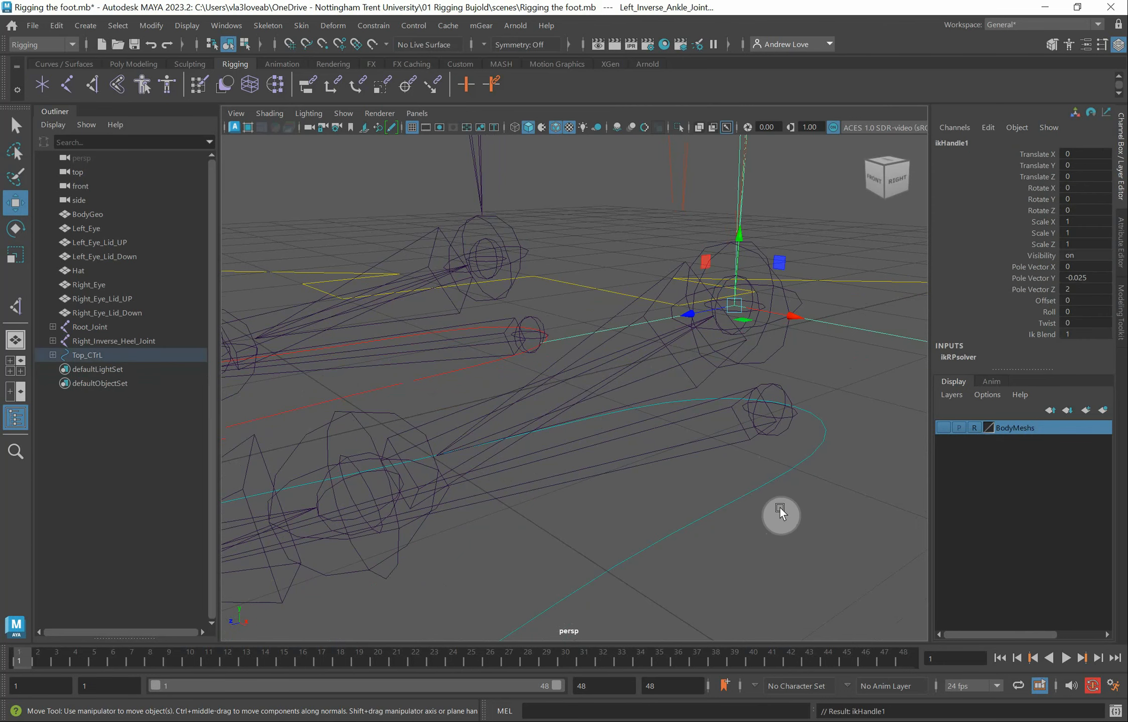
Test the IK handle's parenting by raising Left_Foot_CTrL to about 0.607 in Y, then undo the moves
scroll(779, 501, down, 5)
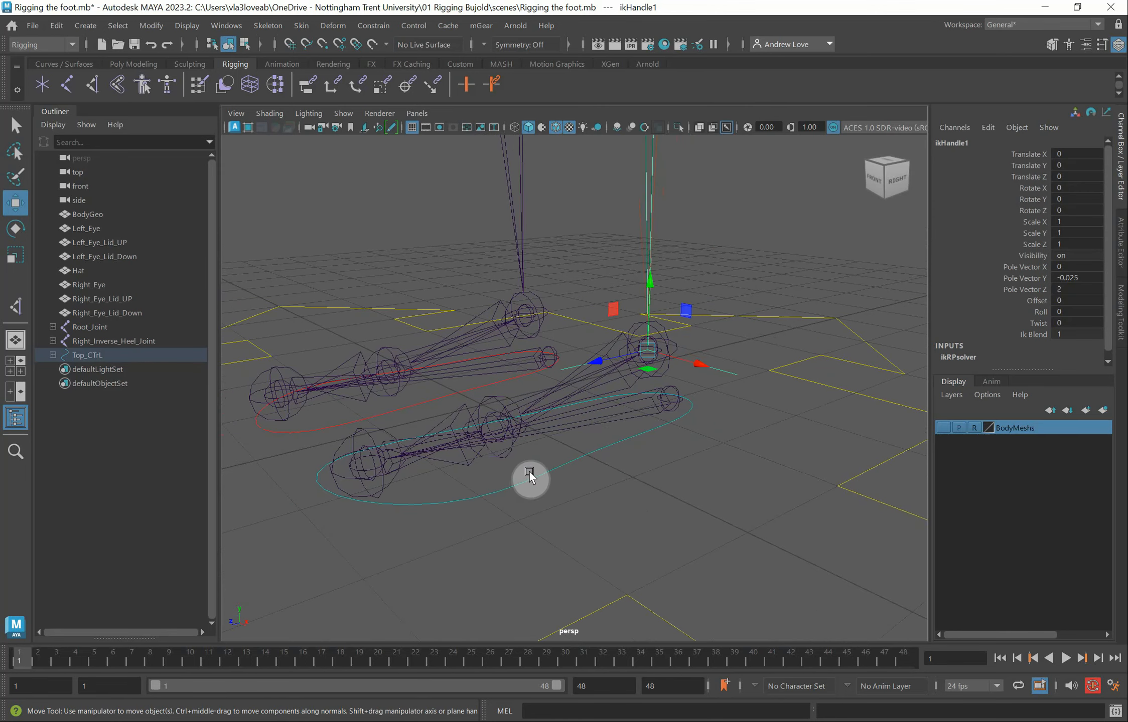
click(530, 476)
drag(649, 353, 648, 324)
click(634, 236)
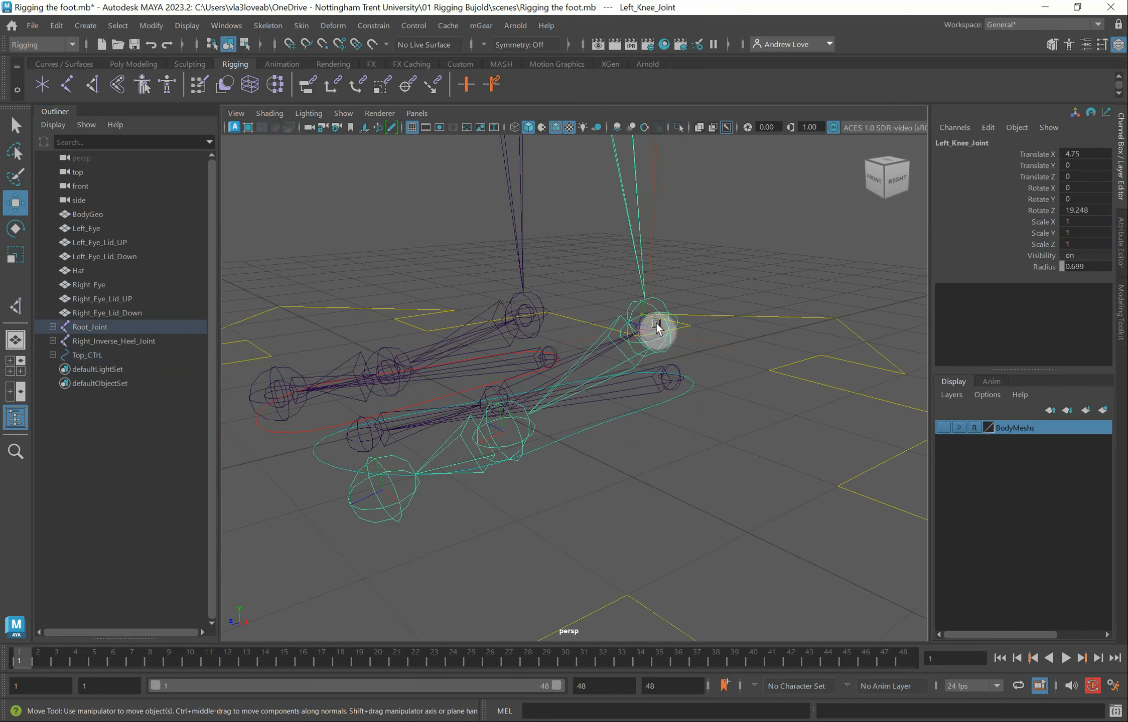
click(636, 409)
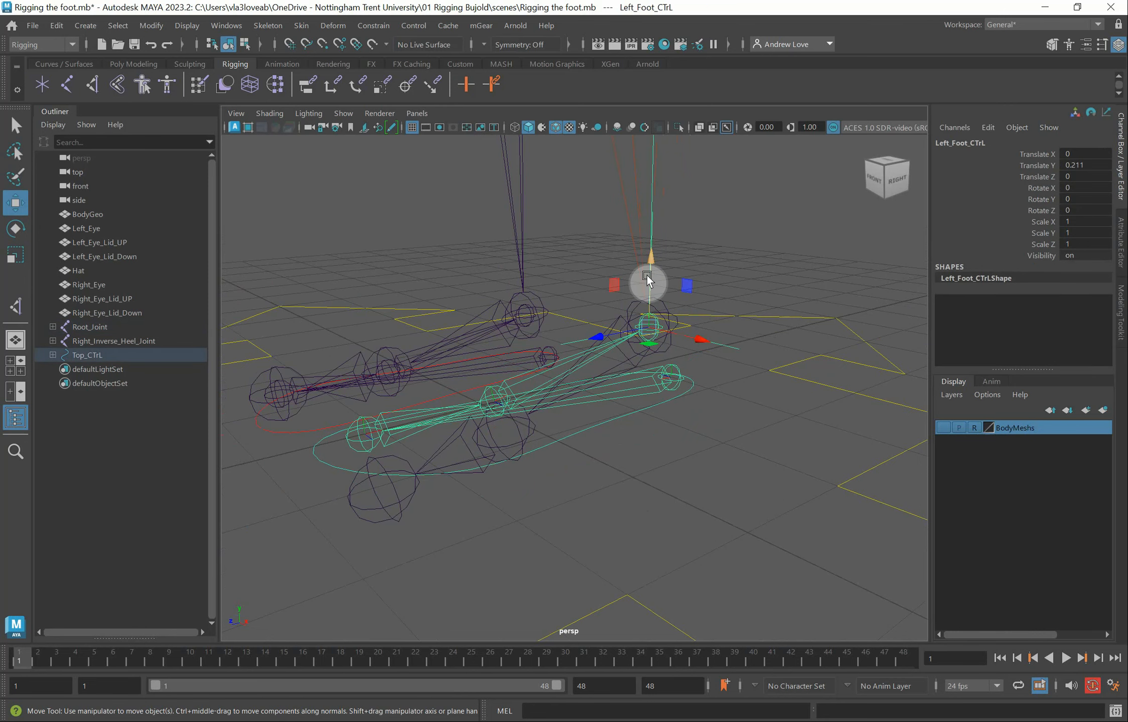
drag(652, 277, 645, 228)
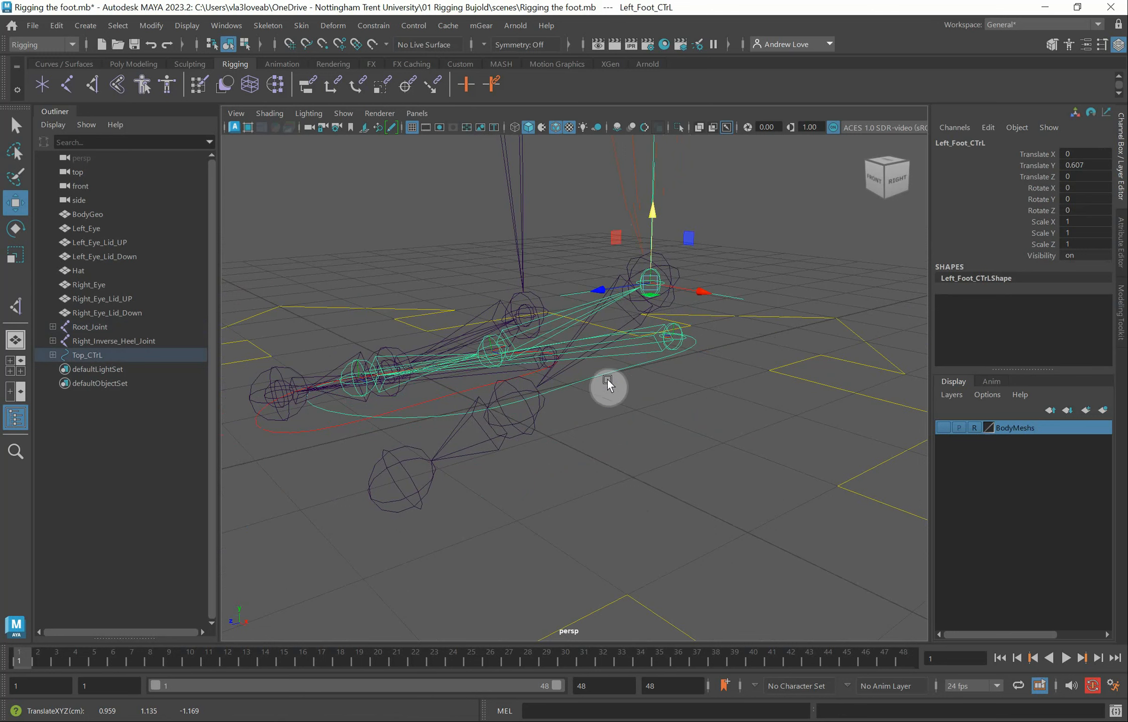
key(ctrl+z)
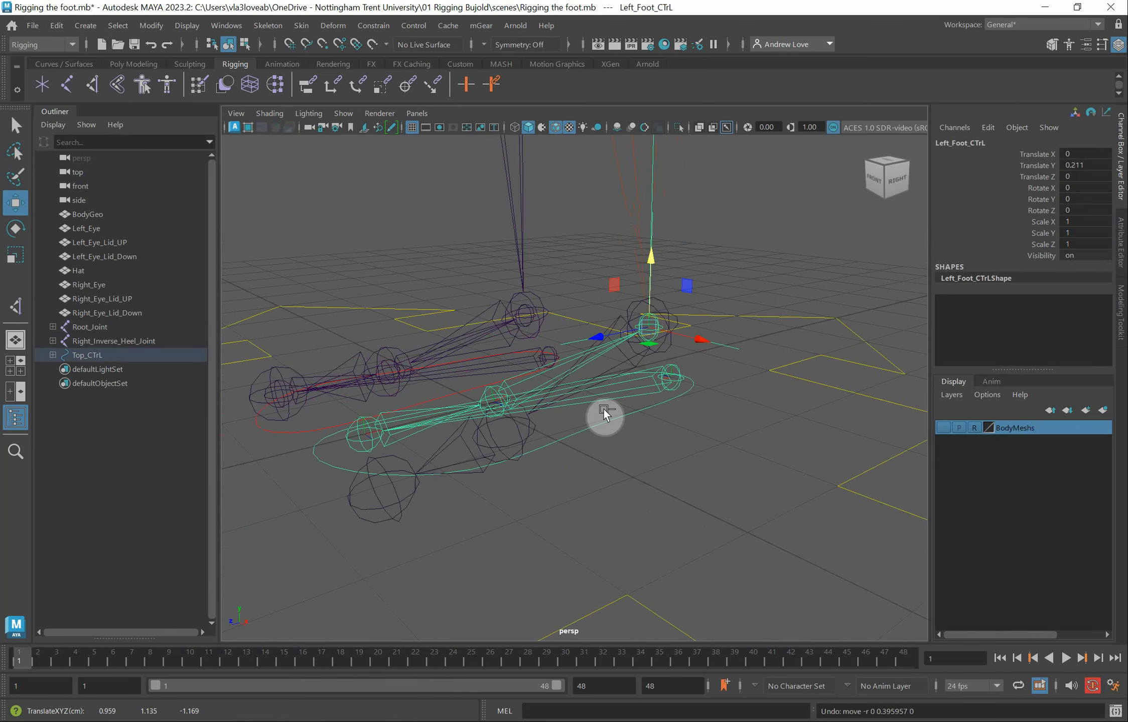
key(ctrl+z)
key(ctrl+z)
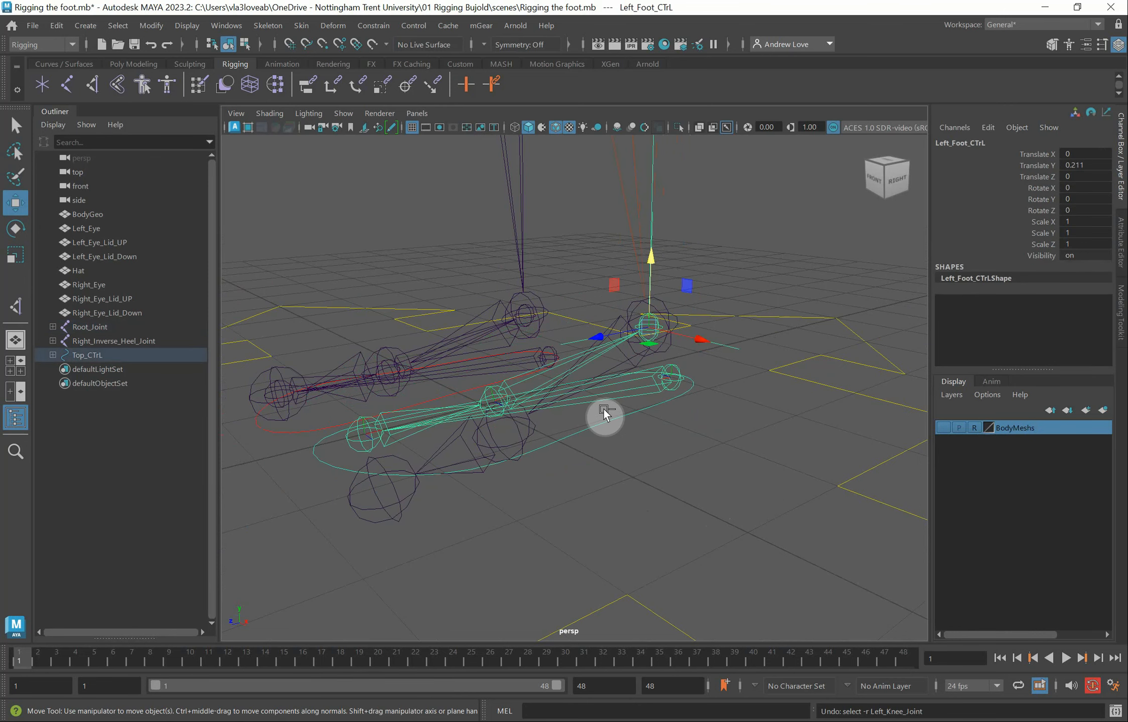
key(ctrl+z)
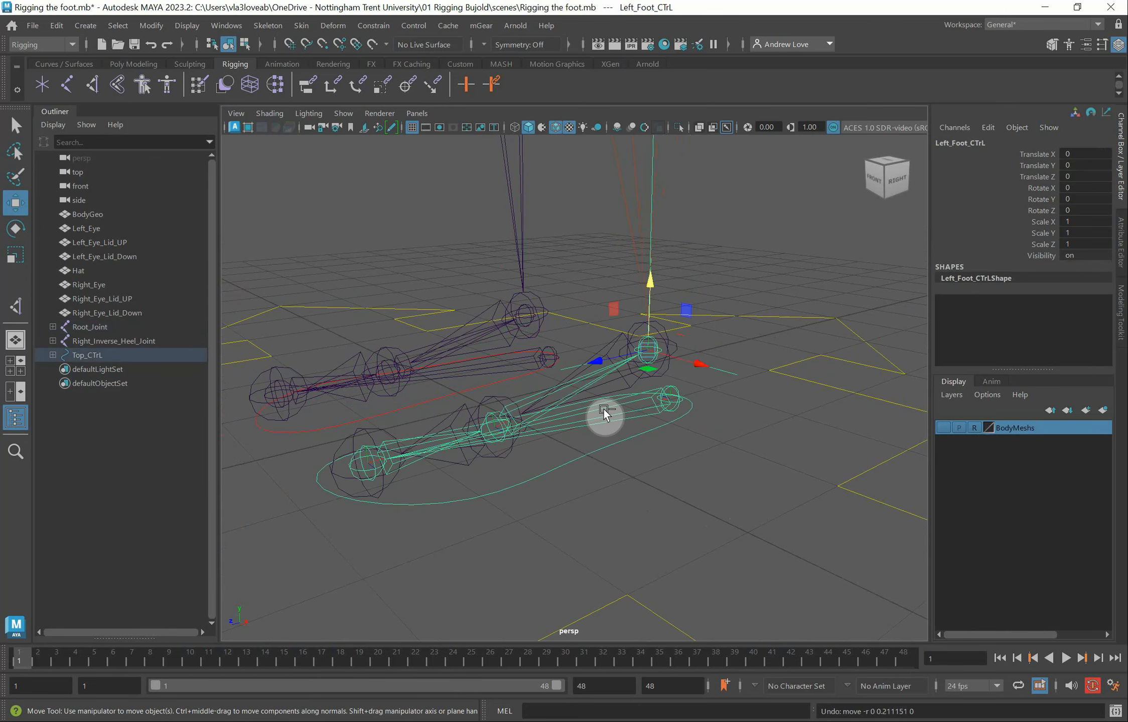
Orient-constrain Left_Ankle_Joint to Left_Inverse_Toe_Joint with Maintain offset on, all axes constrained and a weight of 1
scroll(637, 456, up, 3)
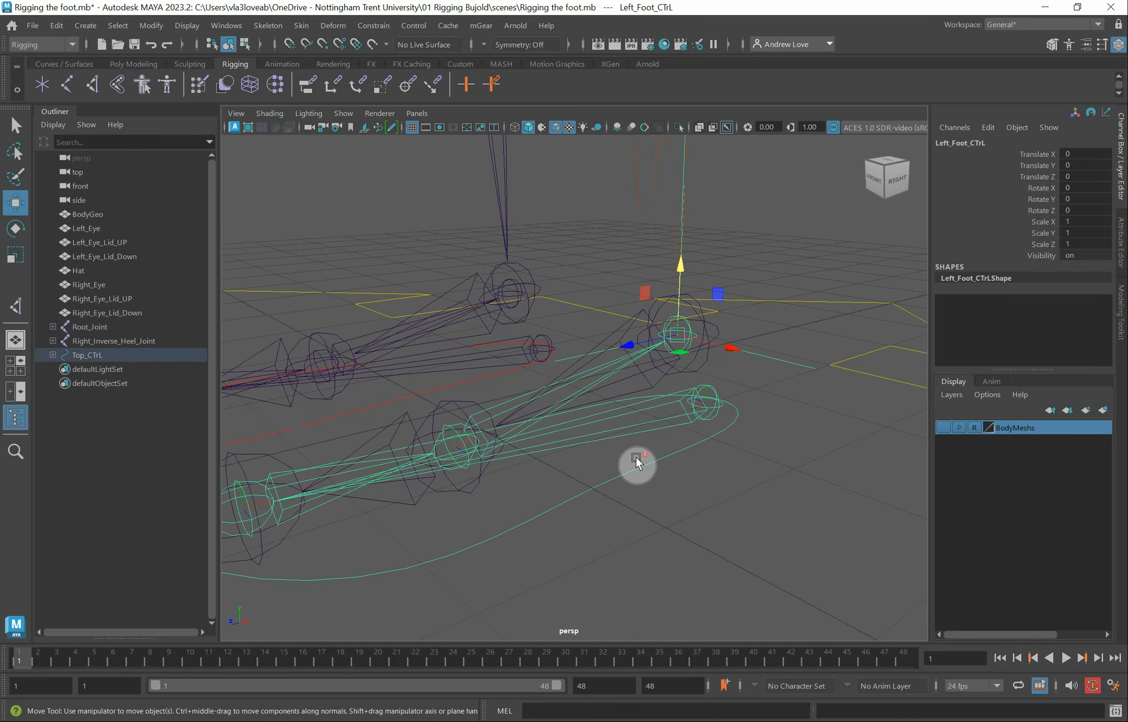
alt+drag(648, 485, 611, 512)
scroll(607, 468, up, 5)
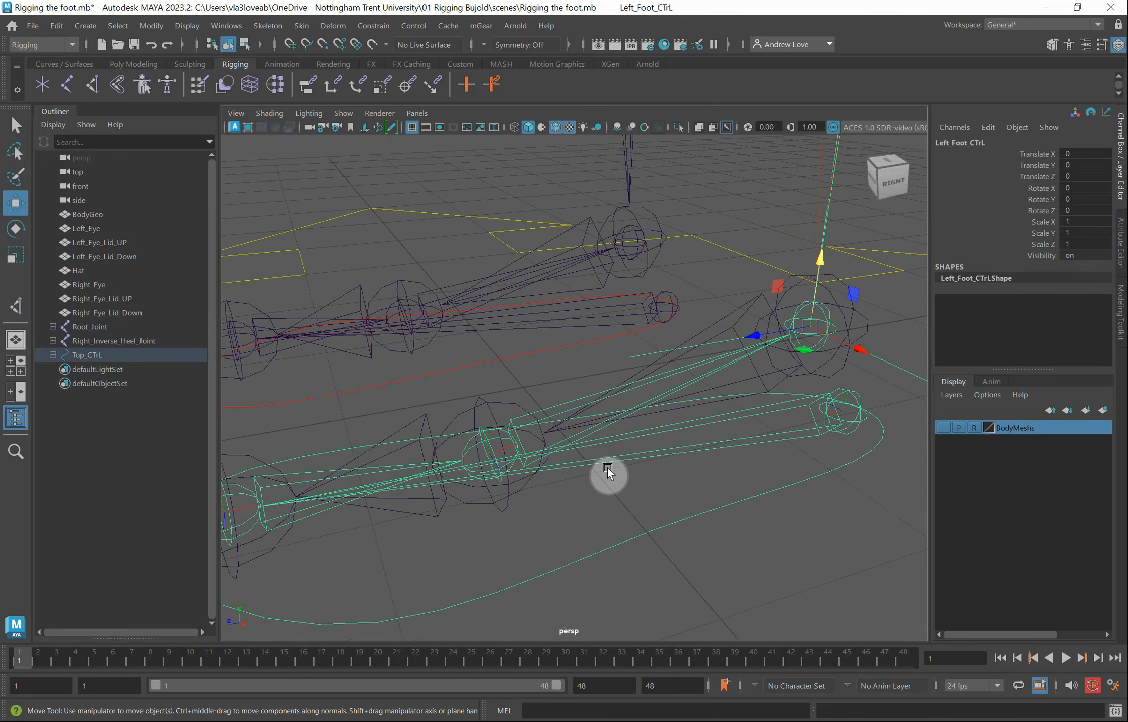
click(560, 399)
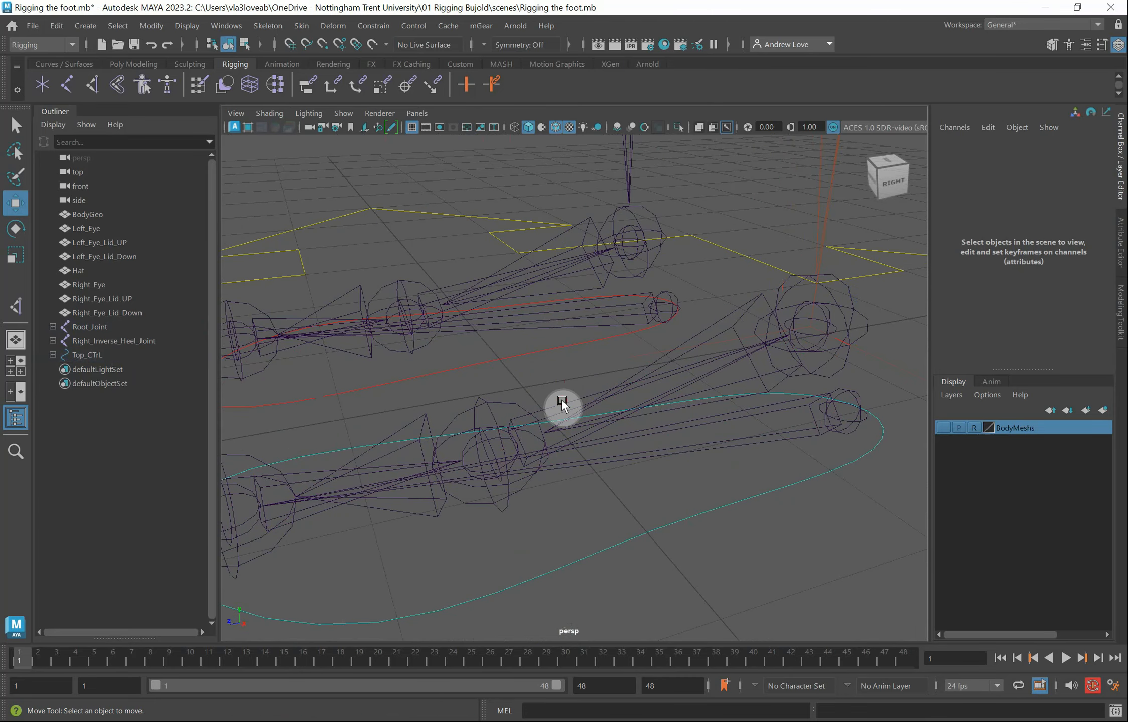
click(561, 402)
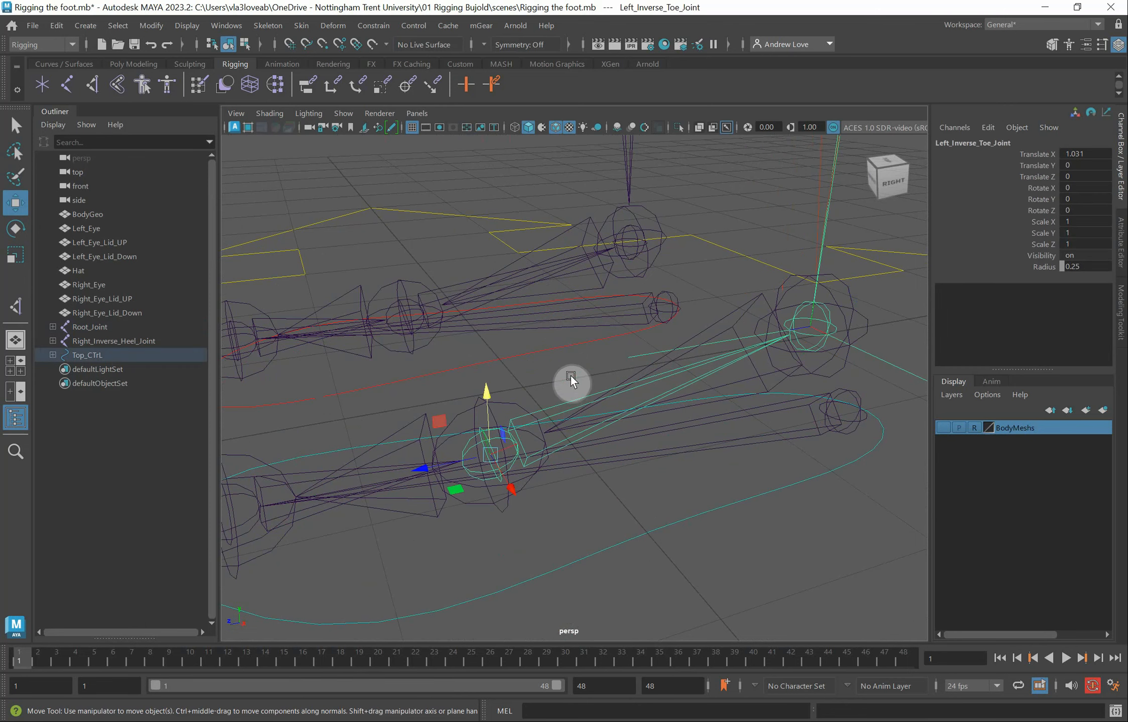
click(751, 303)
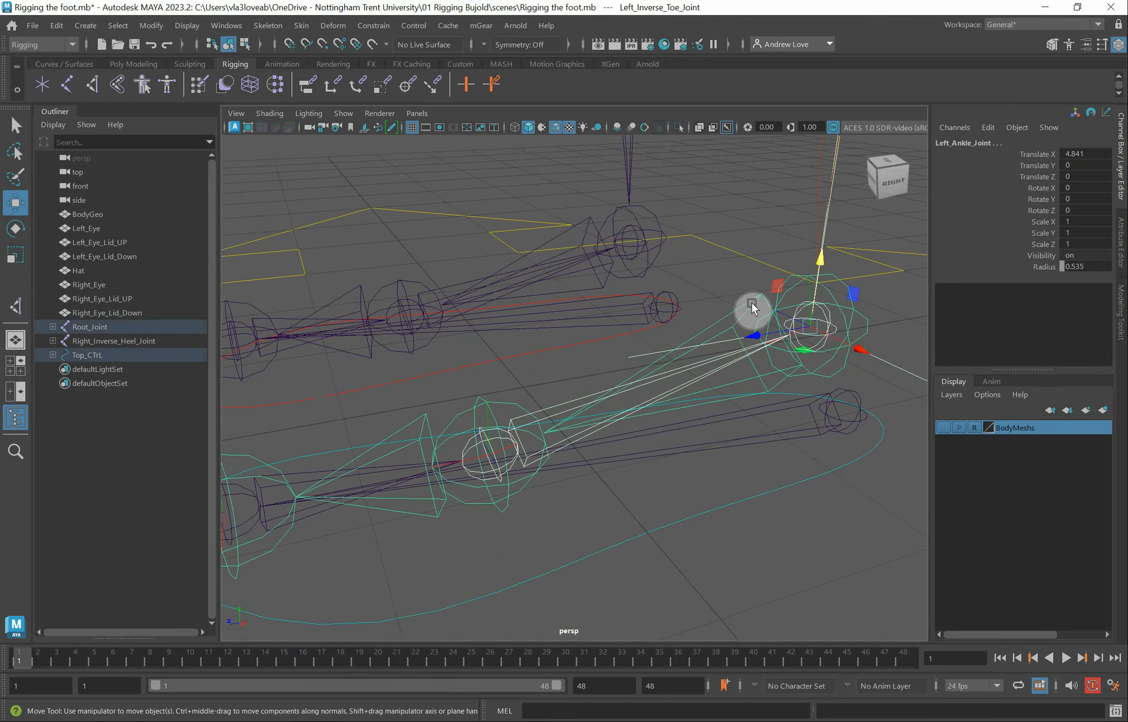
click(377, 25)
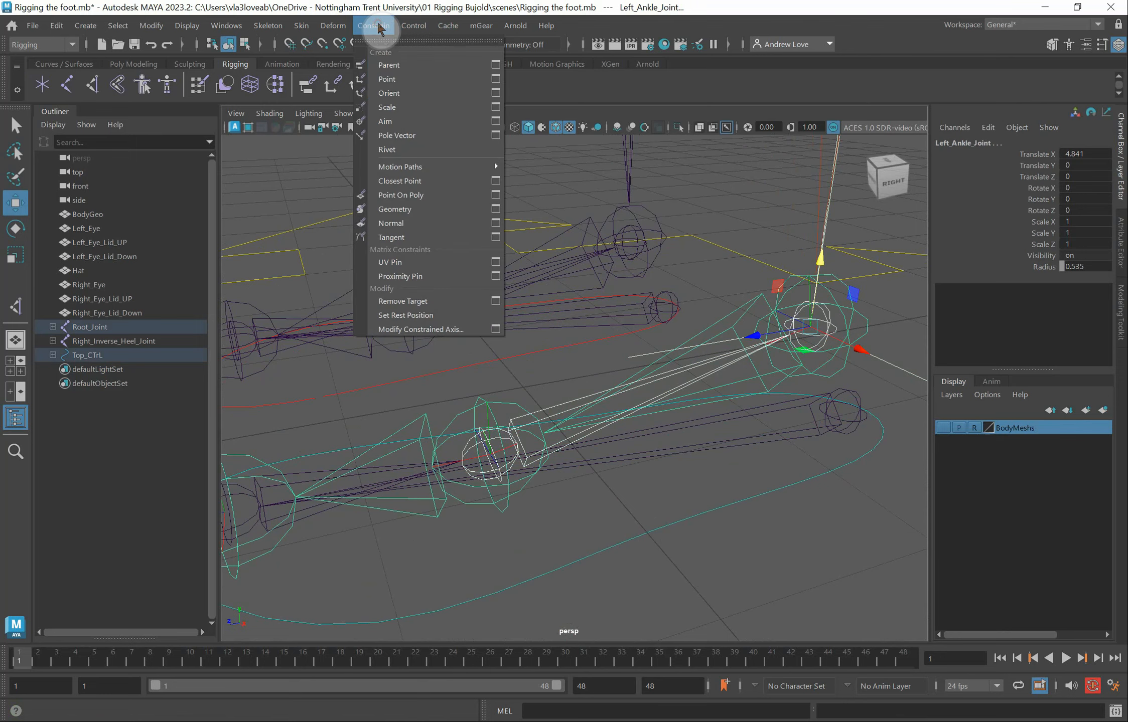
click(496, 94)
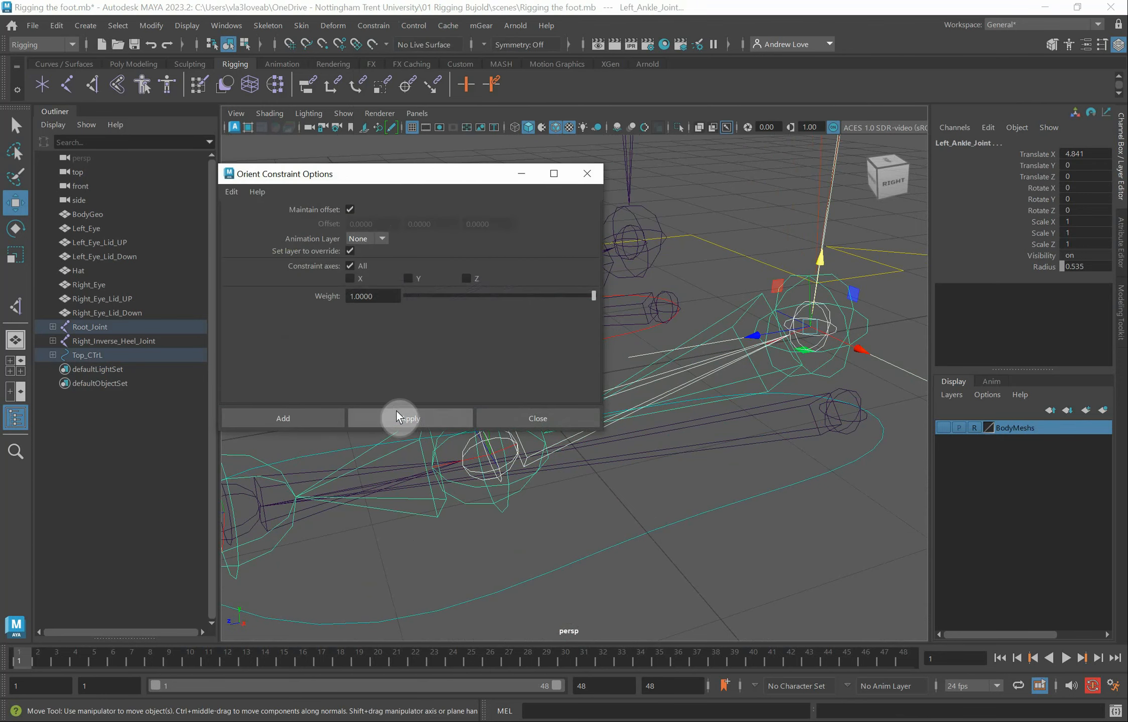
click(383, 416)
click(499, 418)
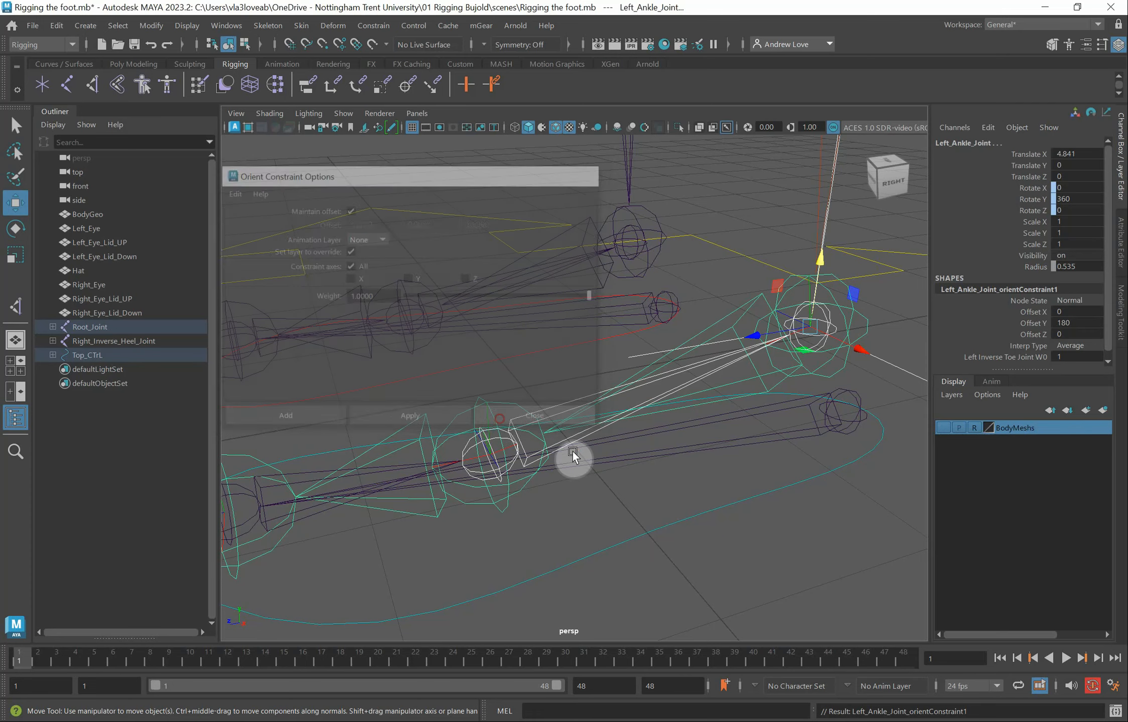
Inspect the rotation channels of Left_Ankle_Joint and Left_Inverse_Toe_Joint, then clear the selection
scroll(630, 464, down, 3)
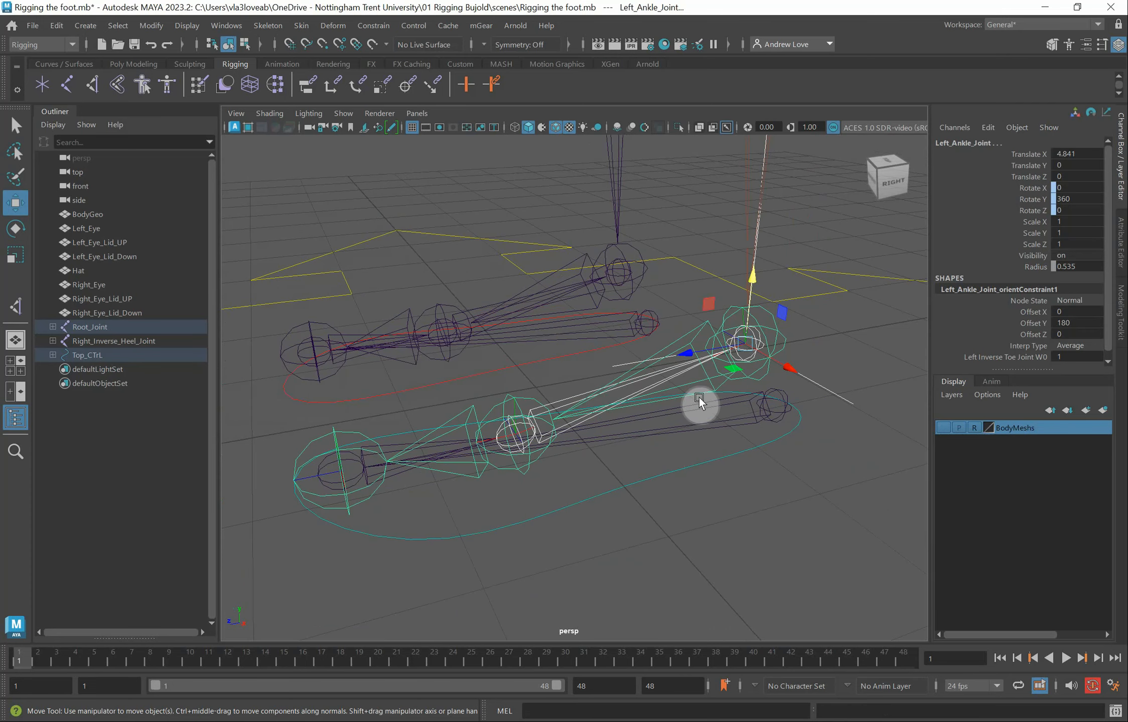
click(686, 283)
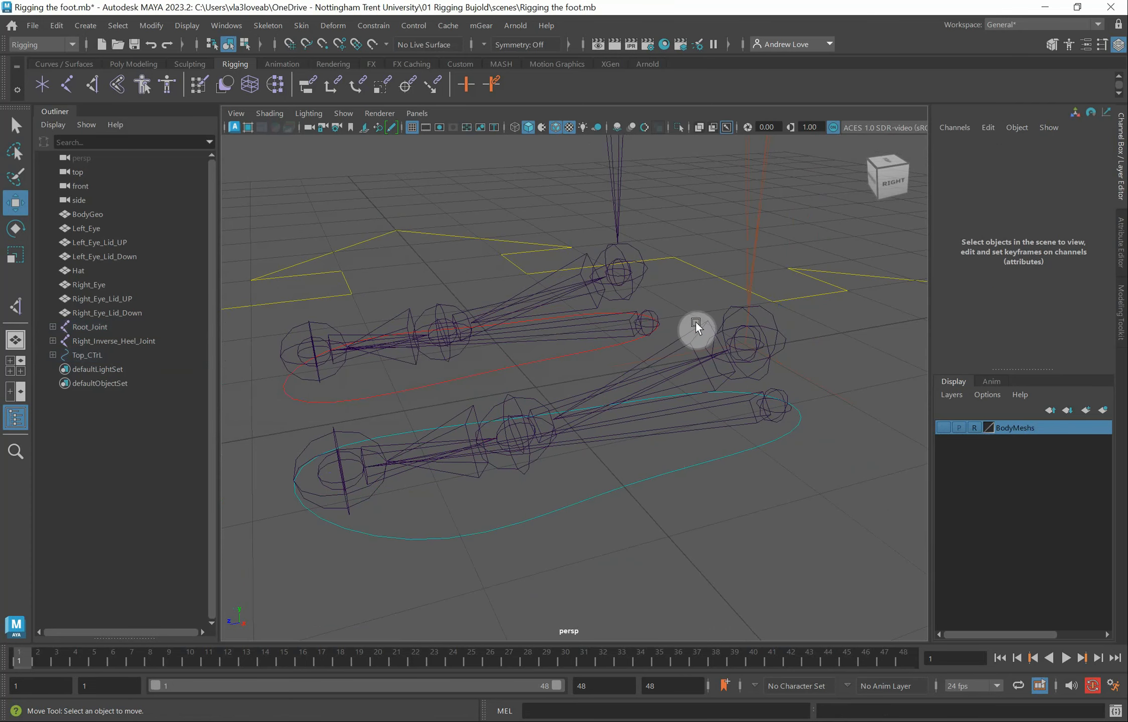
click(697, 325)
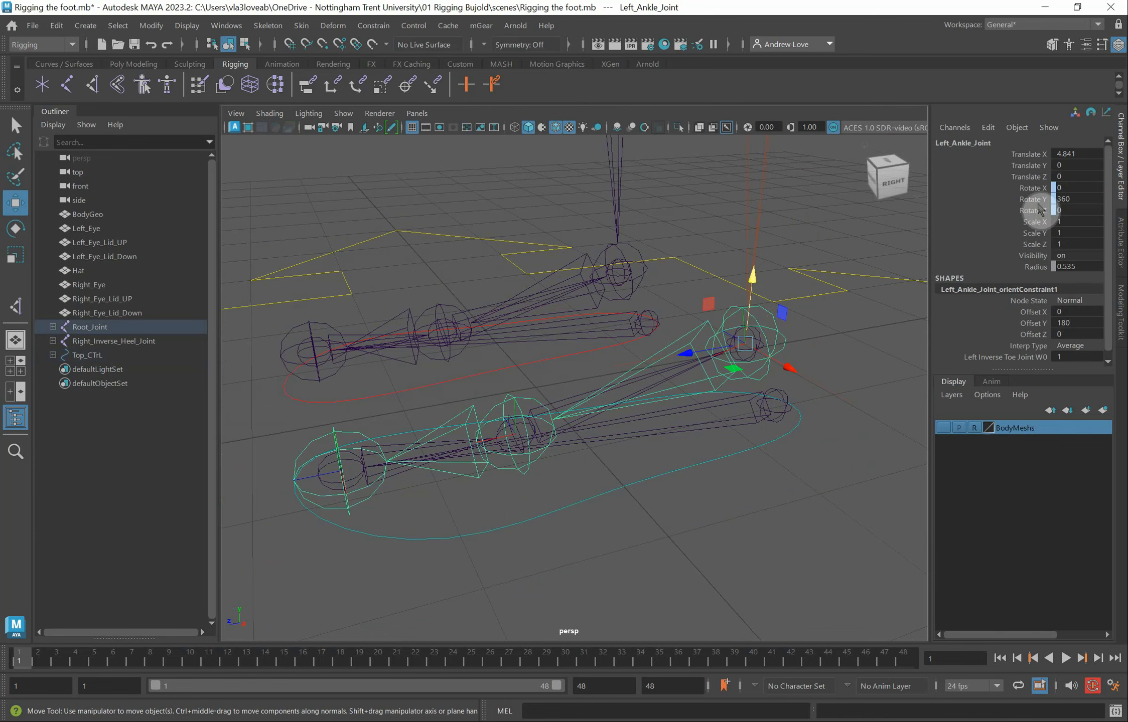
click(553, 404)
click(554, 403)
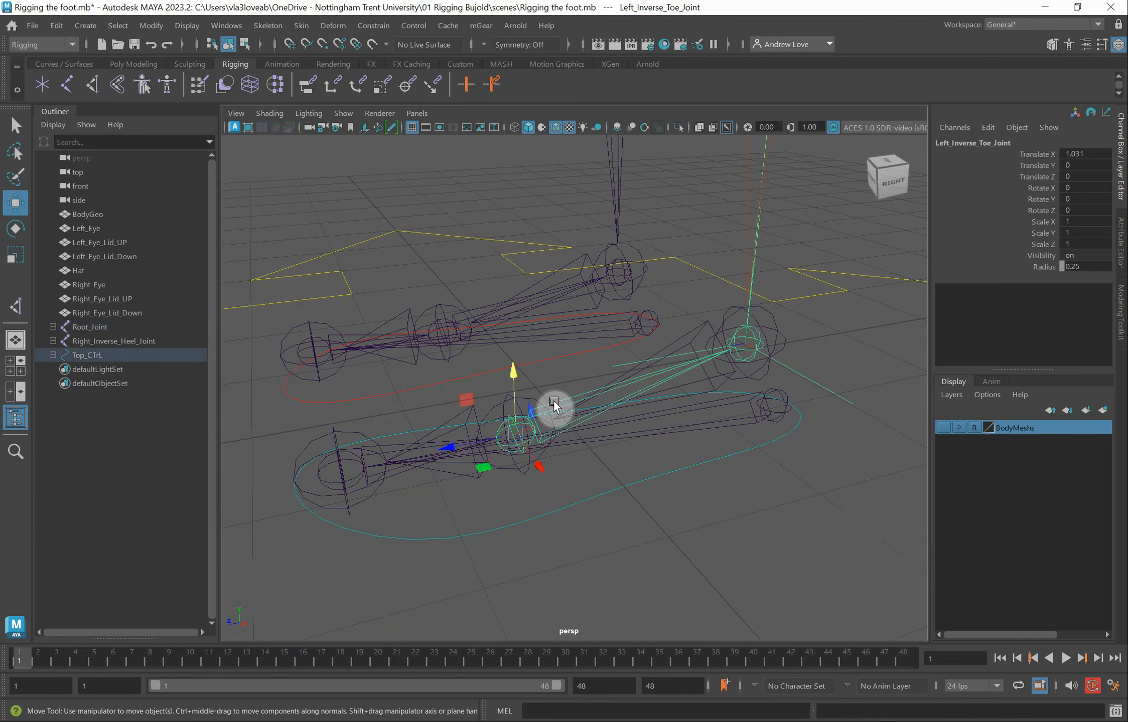
click(652, 476)
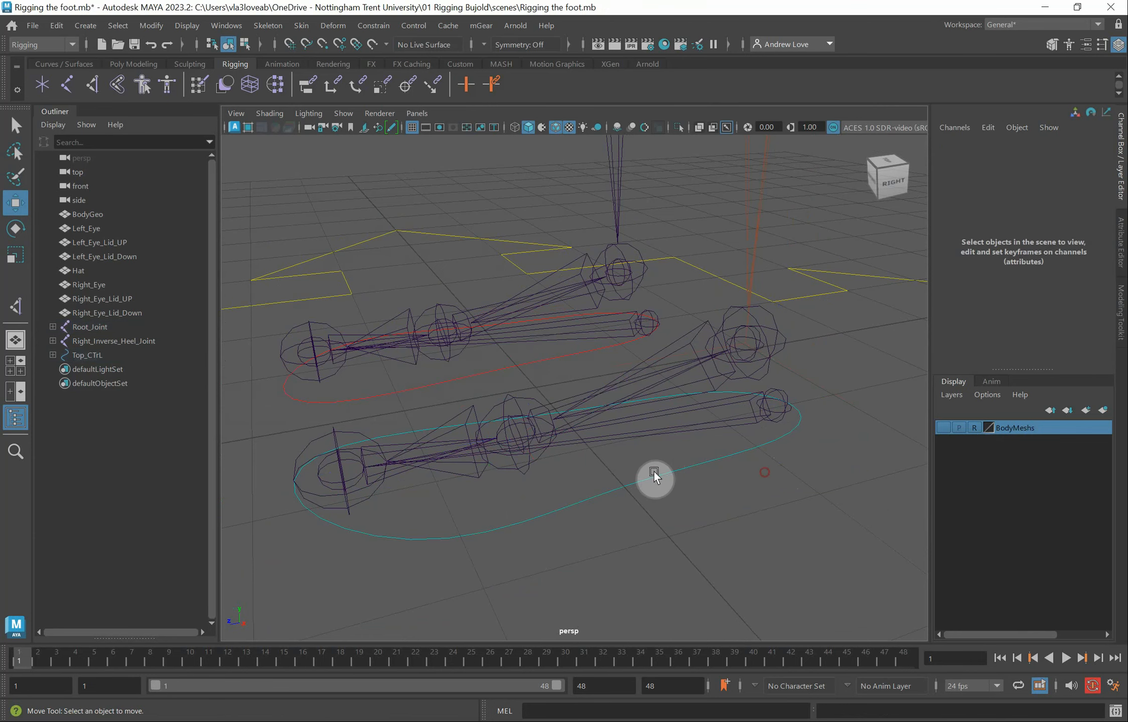
Test the orient constraint by raising Left_Foot_CTrL about 1.018 in Y and rotating it freely, then undo both changes and deselect
drag(640, 464, 732, 441)
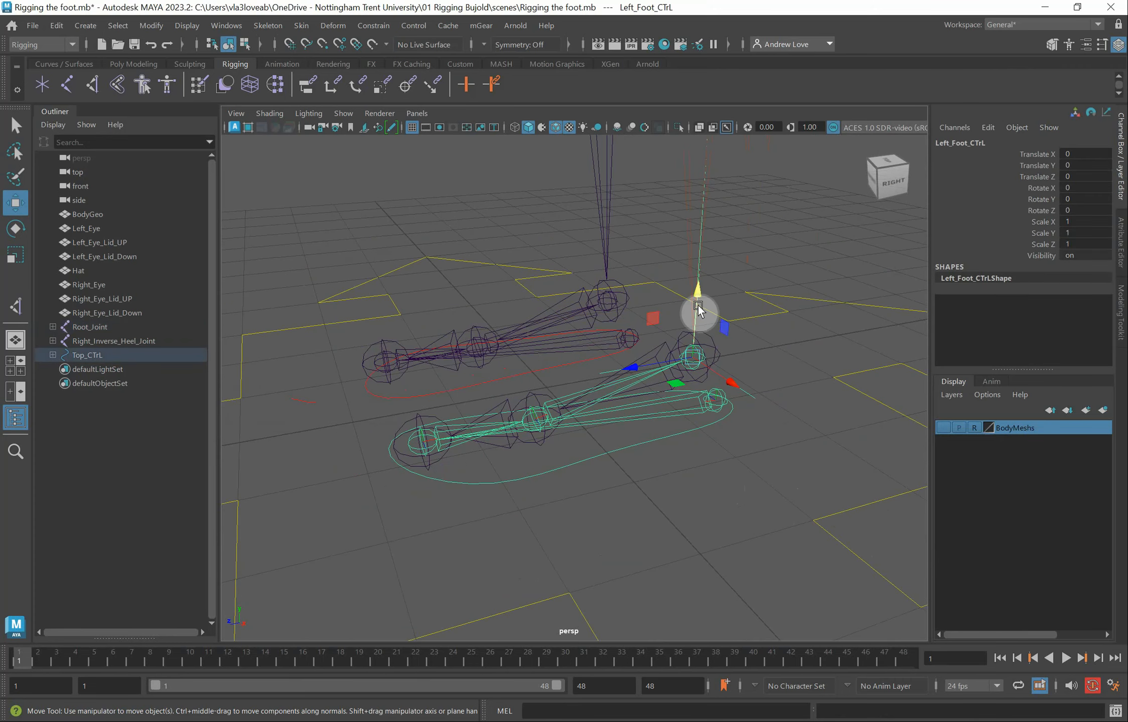
drag(698, 305, 704, 254)
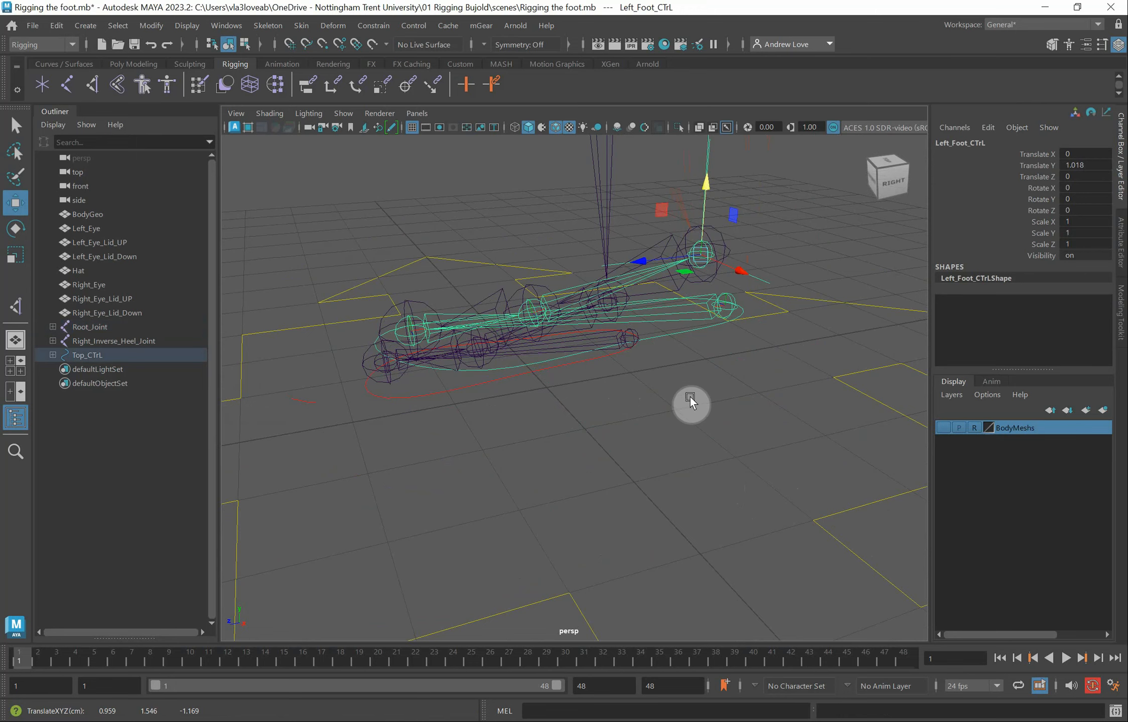
key(e)
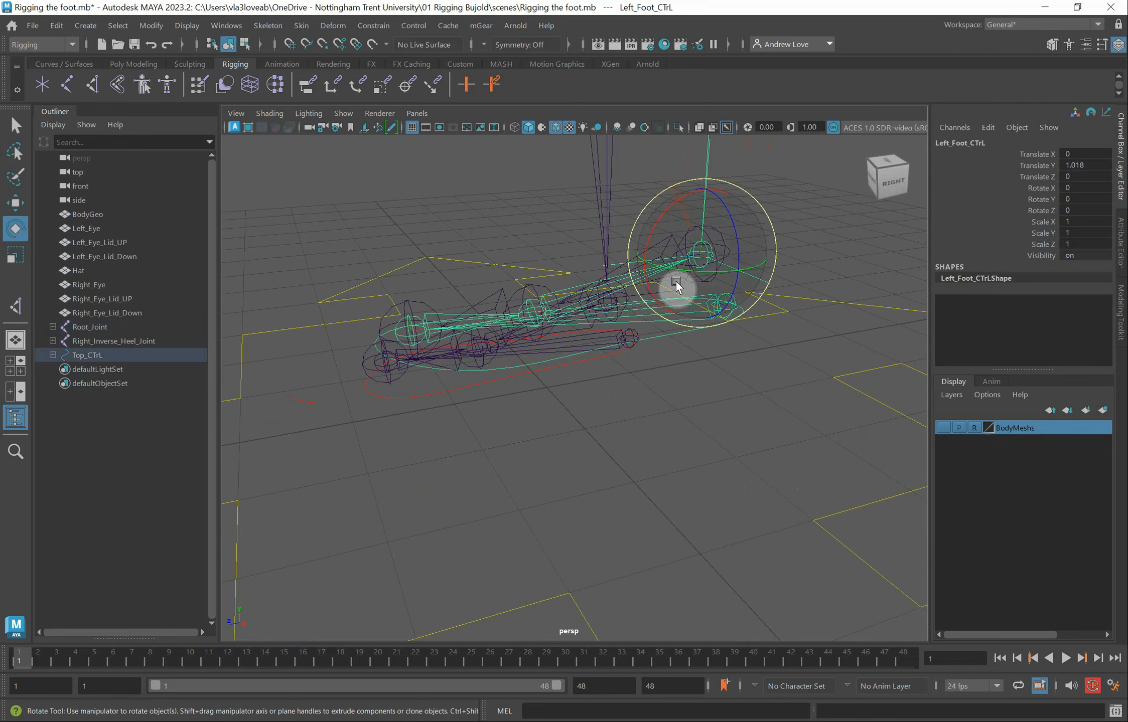
mouse_move(674, 287)
mouse_down()
mouse_move(712, 302)
mouse_move(691, 288)
mouse_up()
key(ctrl+z)
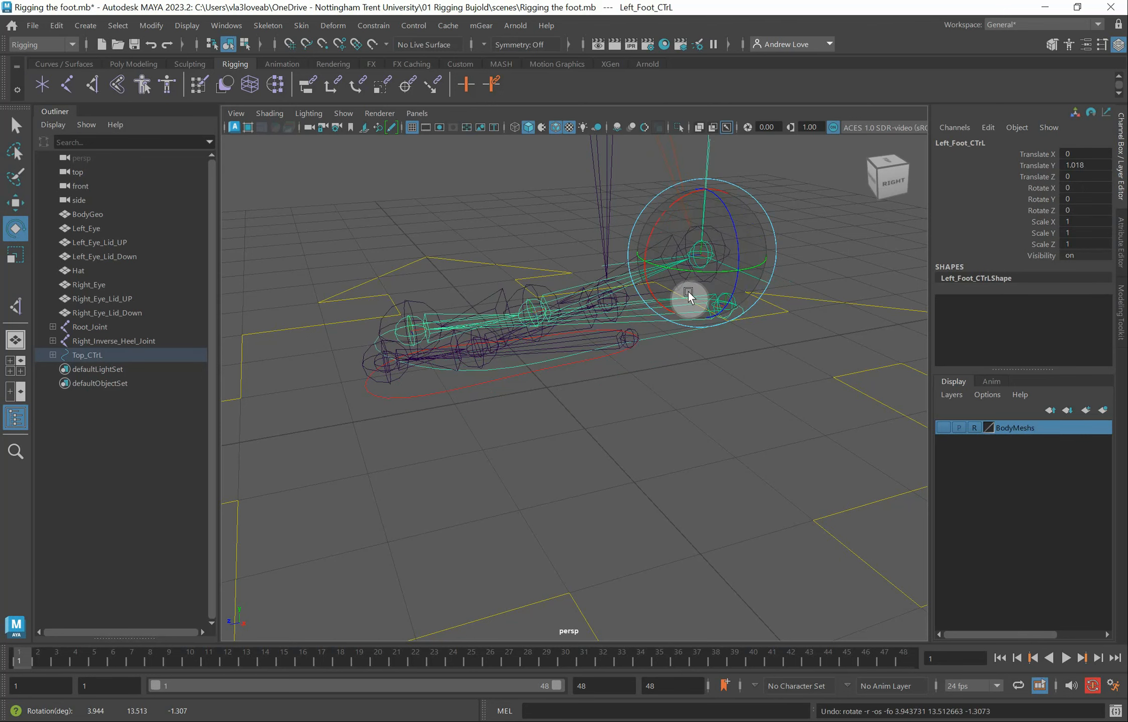
key(ctrl+z)
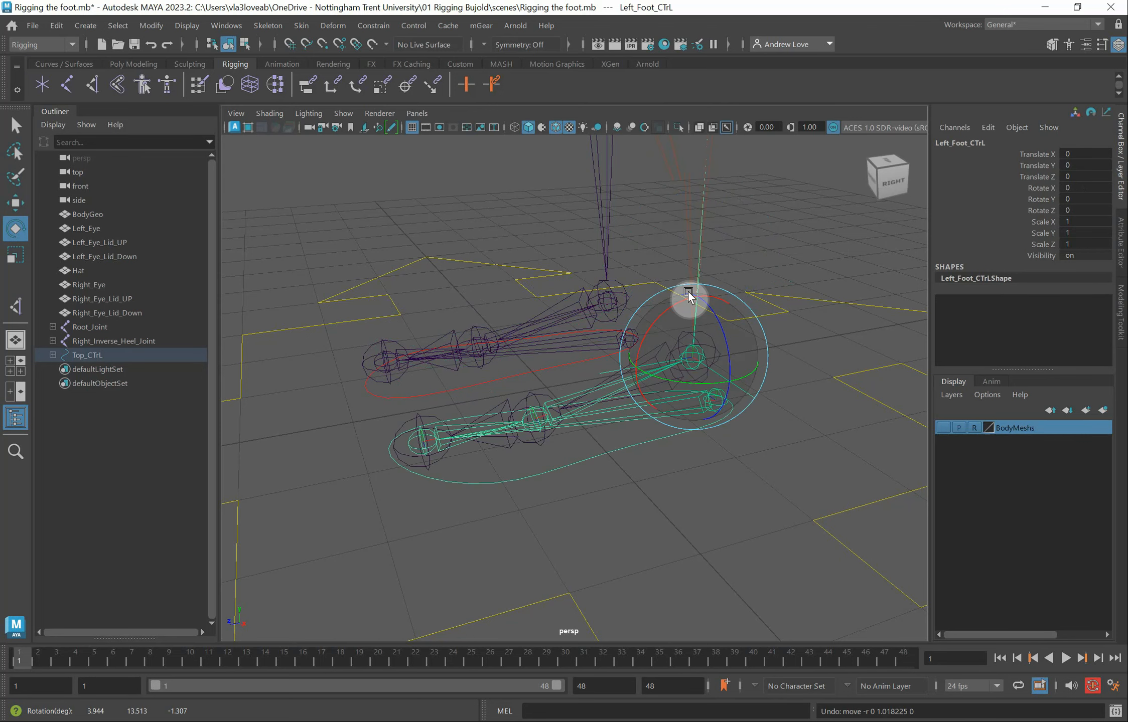
click(675, 464)
Lock and hide the Scale X, Y, Z and Visibility channels of Left_Foot_CTrL, then clear the selection
alt+drag(677, 472, 696, 441)
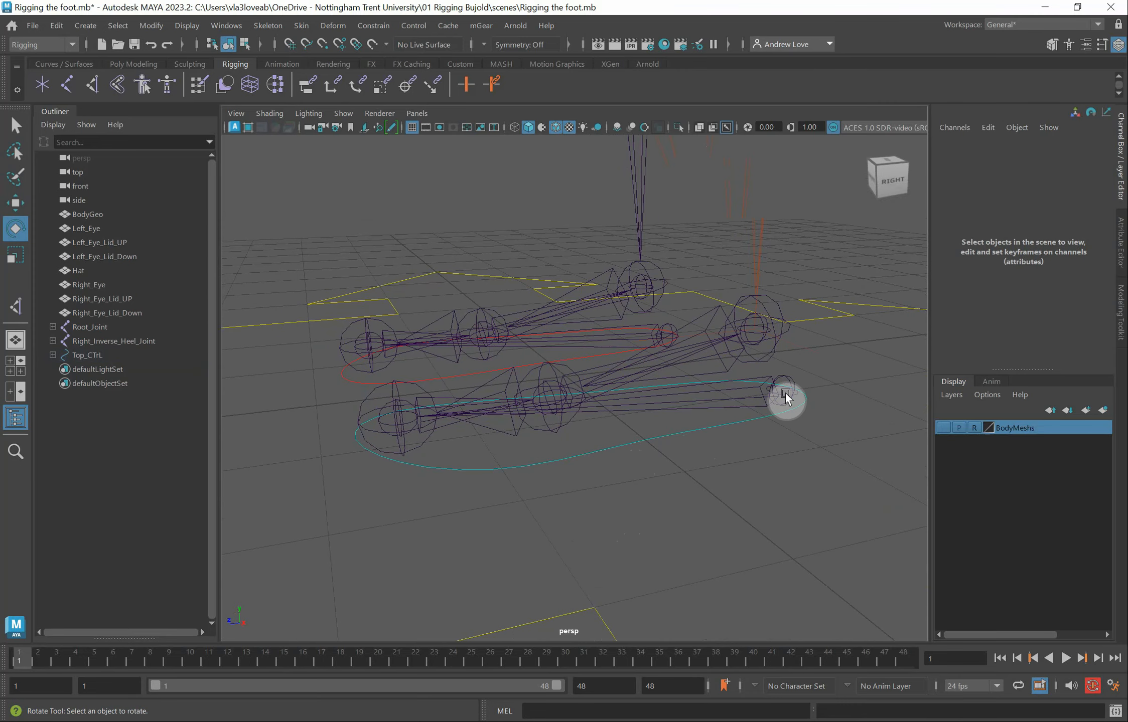
click(546, 466)
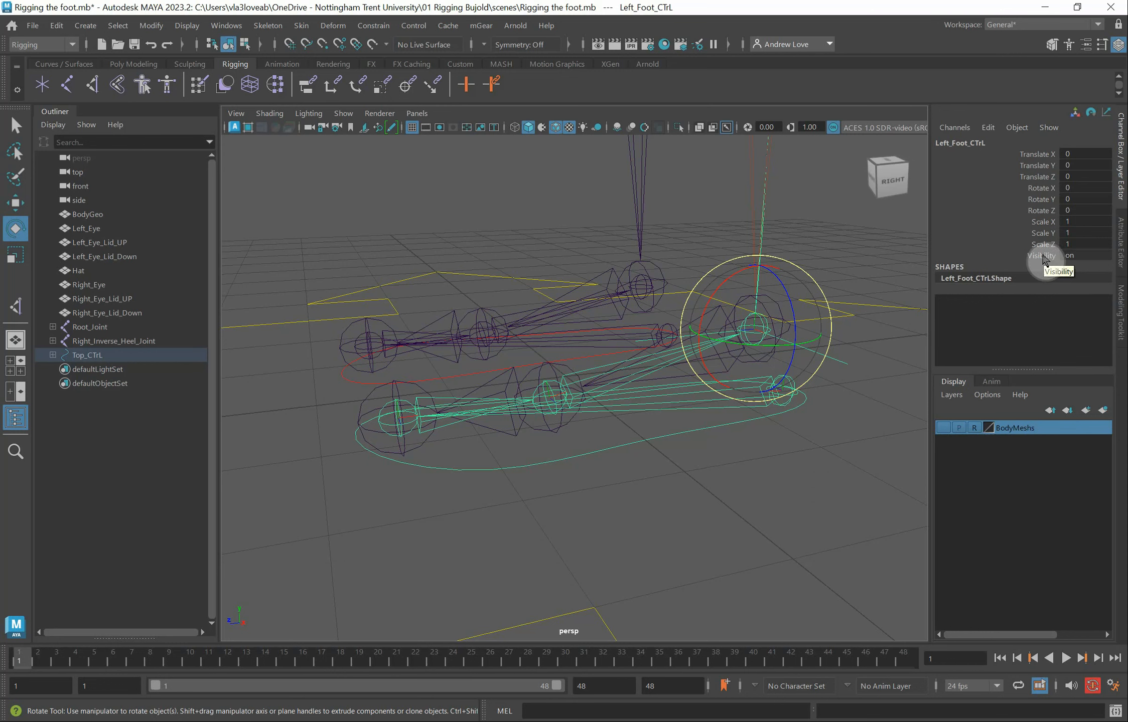
drag(1040, 221, 1050, 259)
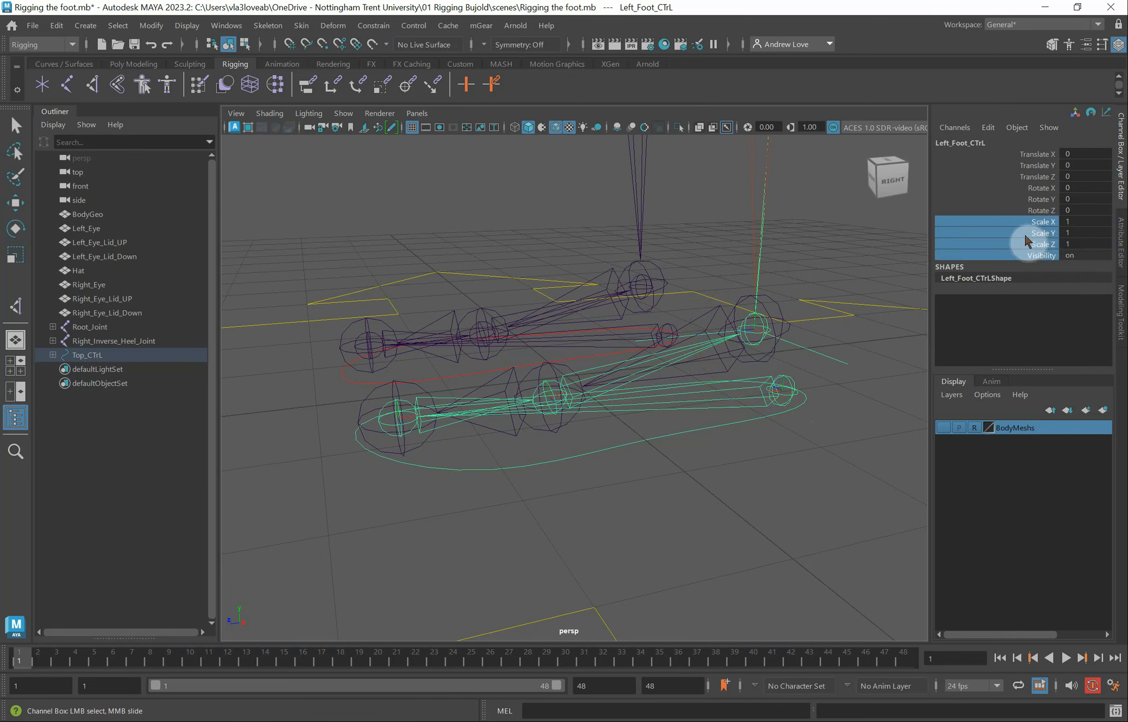
right_click(1025, 235)
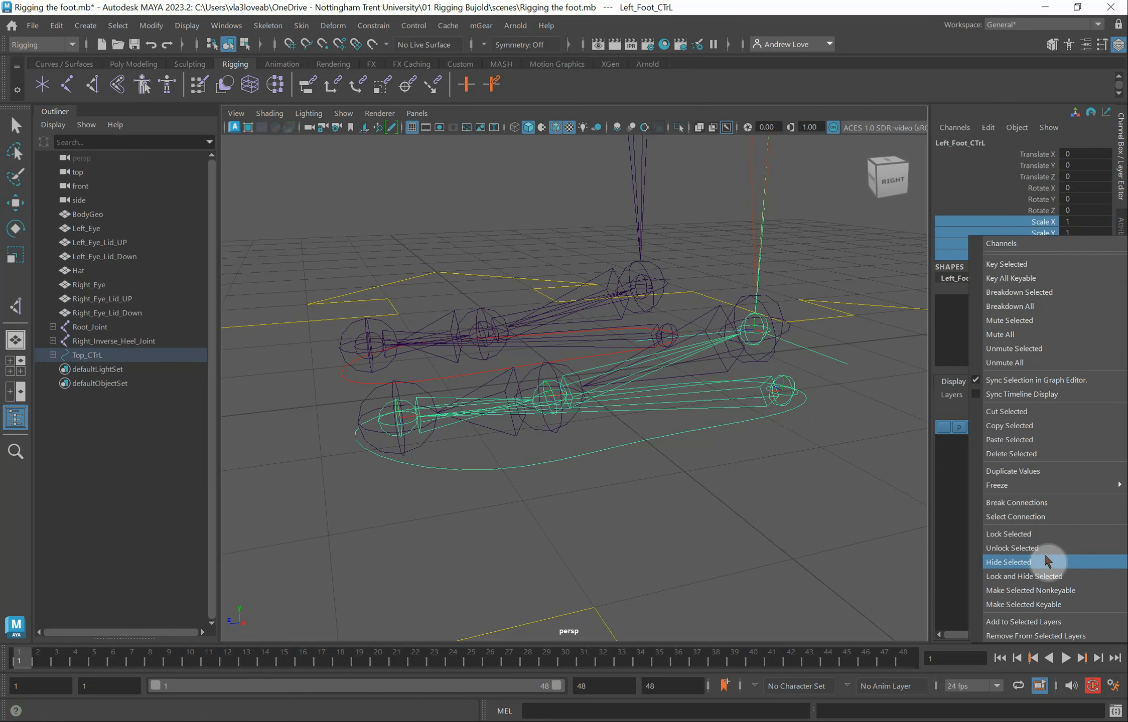
click(1049, 581)
key(e)
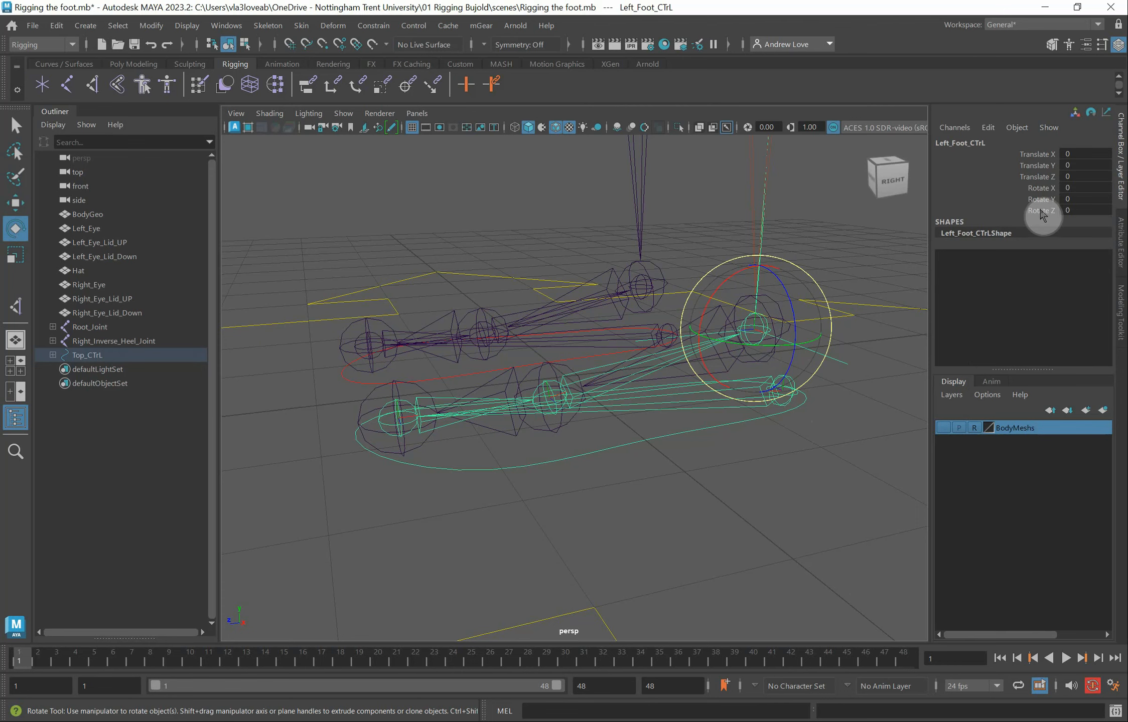
click(829, 474)
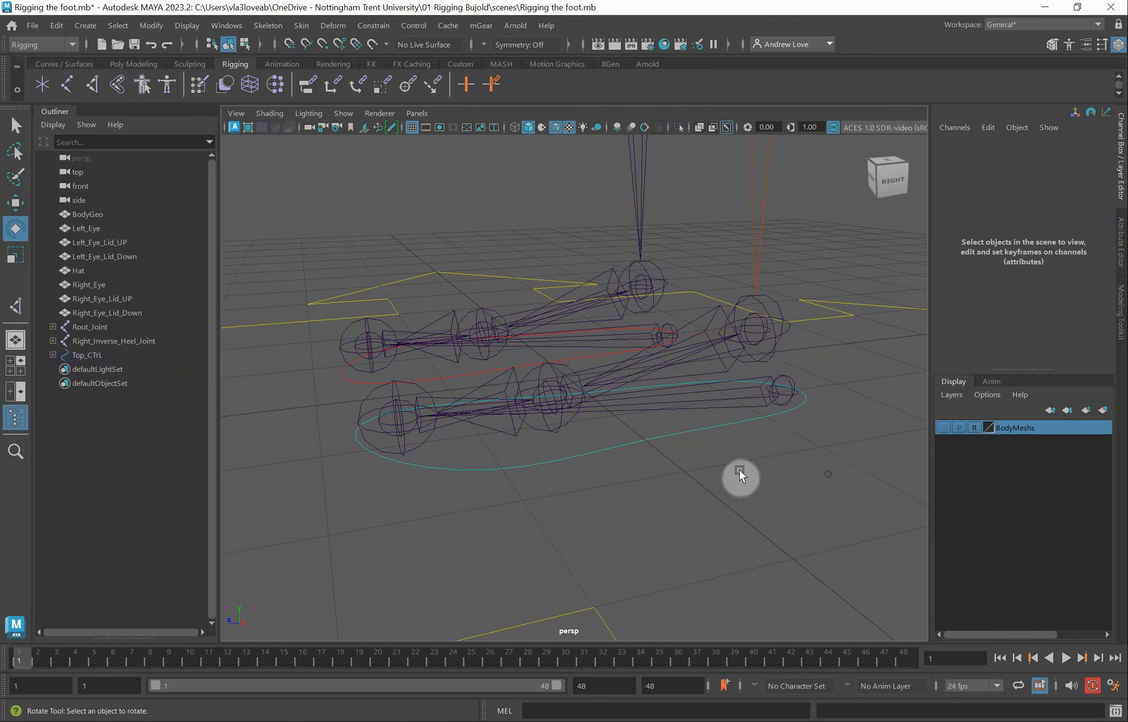
Add a keyable float attribute named FootRoll to Left_Foot_CTrL with minimum -10, maximum 10 and default 0
click(632, 449)
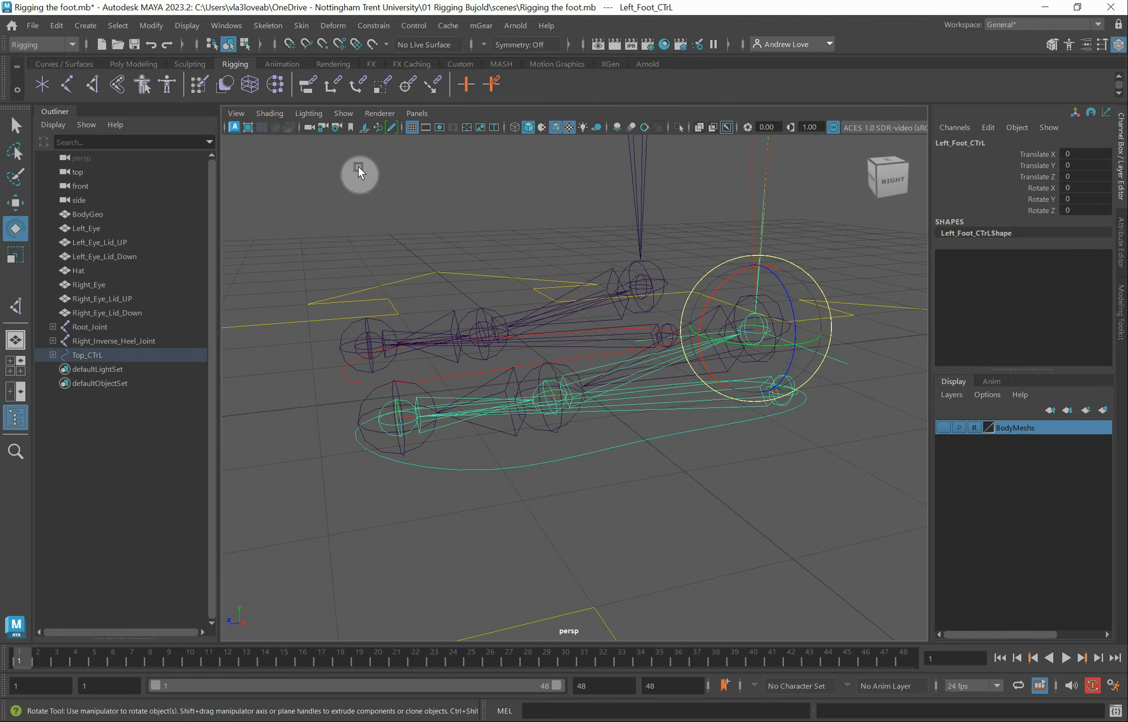
click(149, 26)
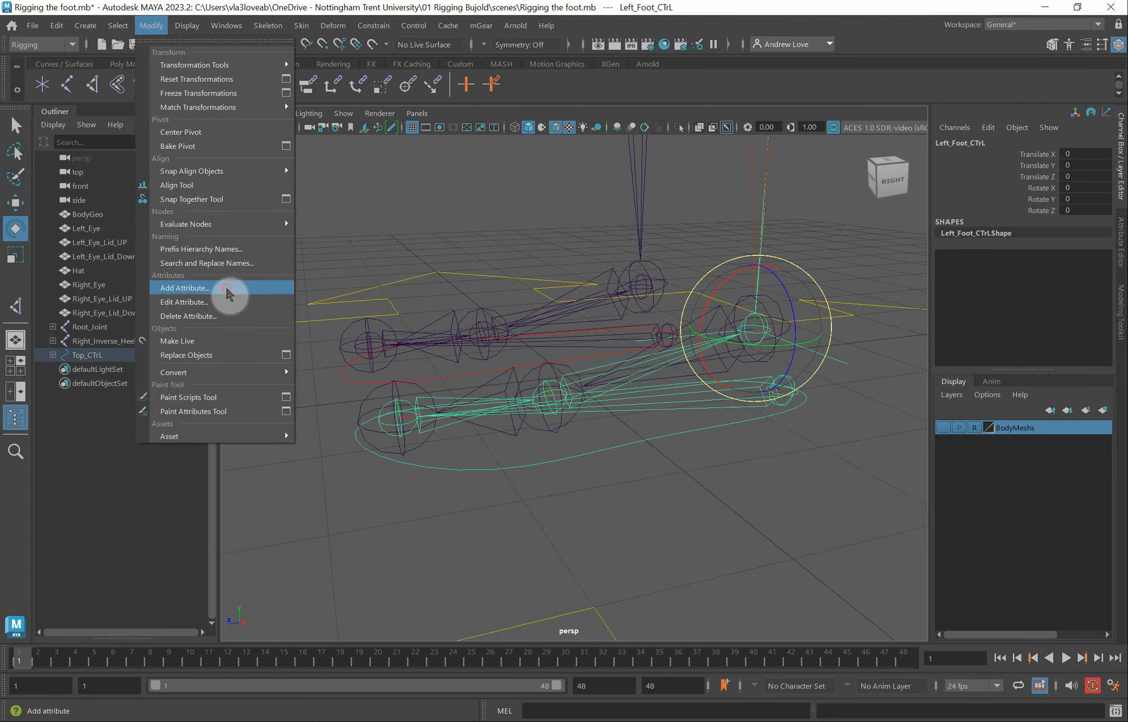
click(185, 288)
drag(548, 251, 449, 199)
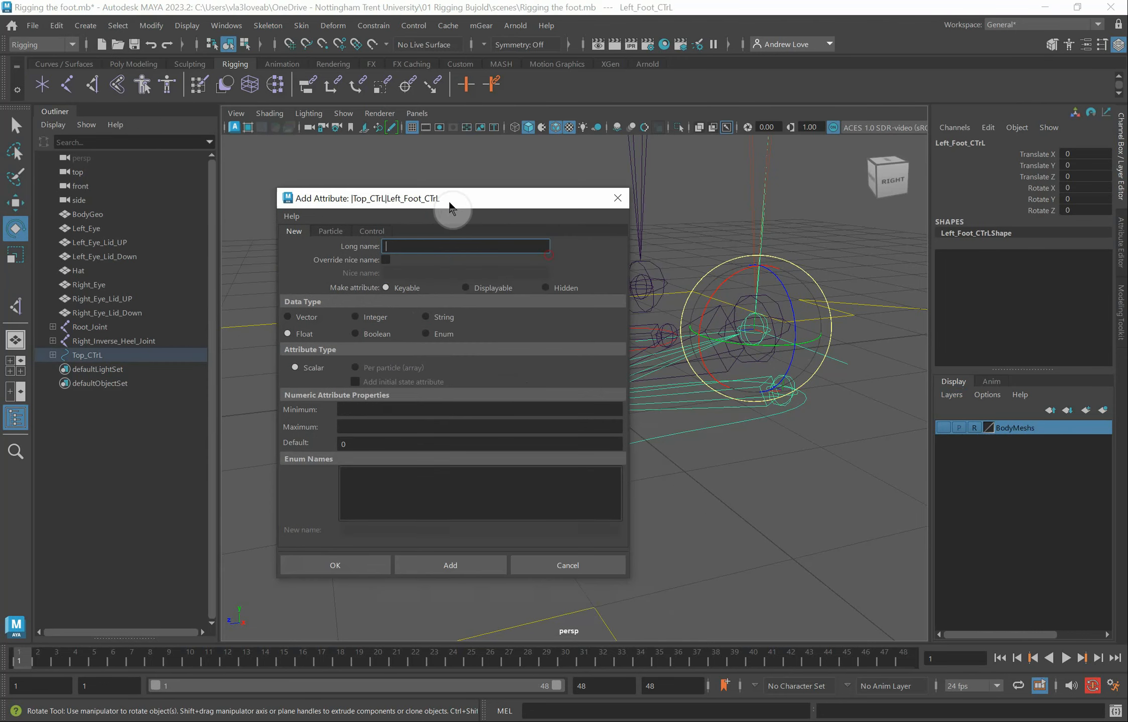
click(436, 245)
text(FootRoll)
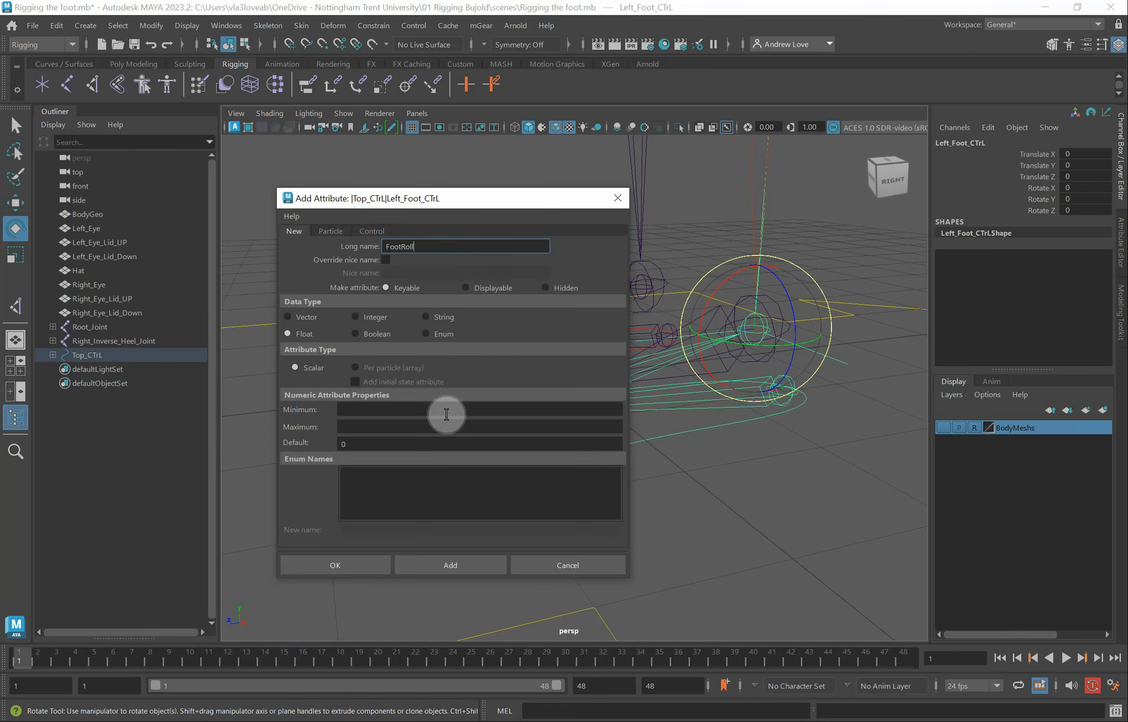
click(365, 409)
text(-10)
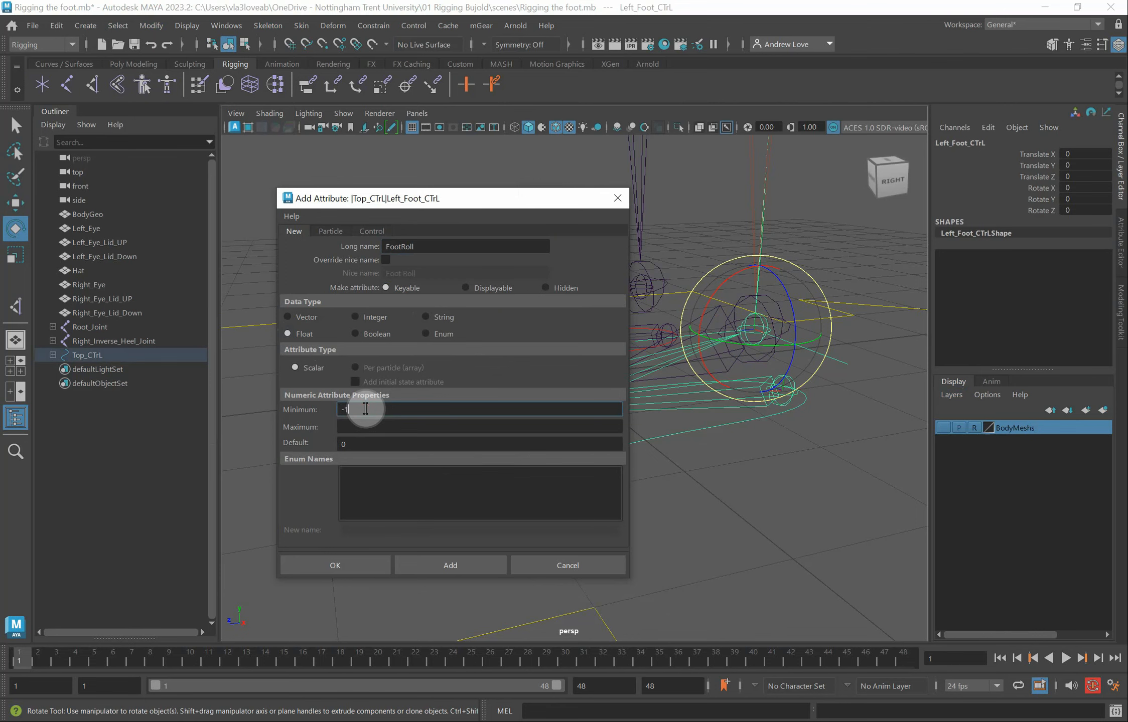
click(357, 430)
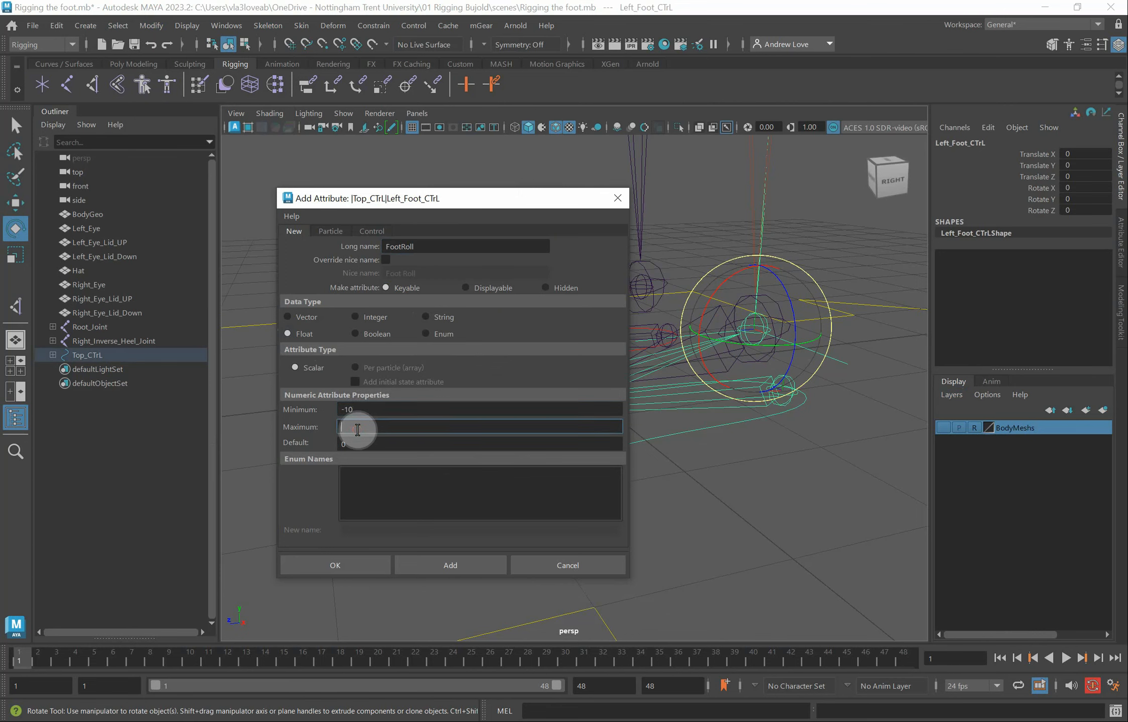
text(10)
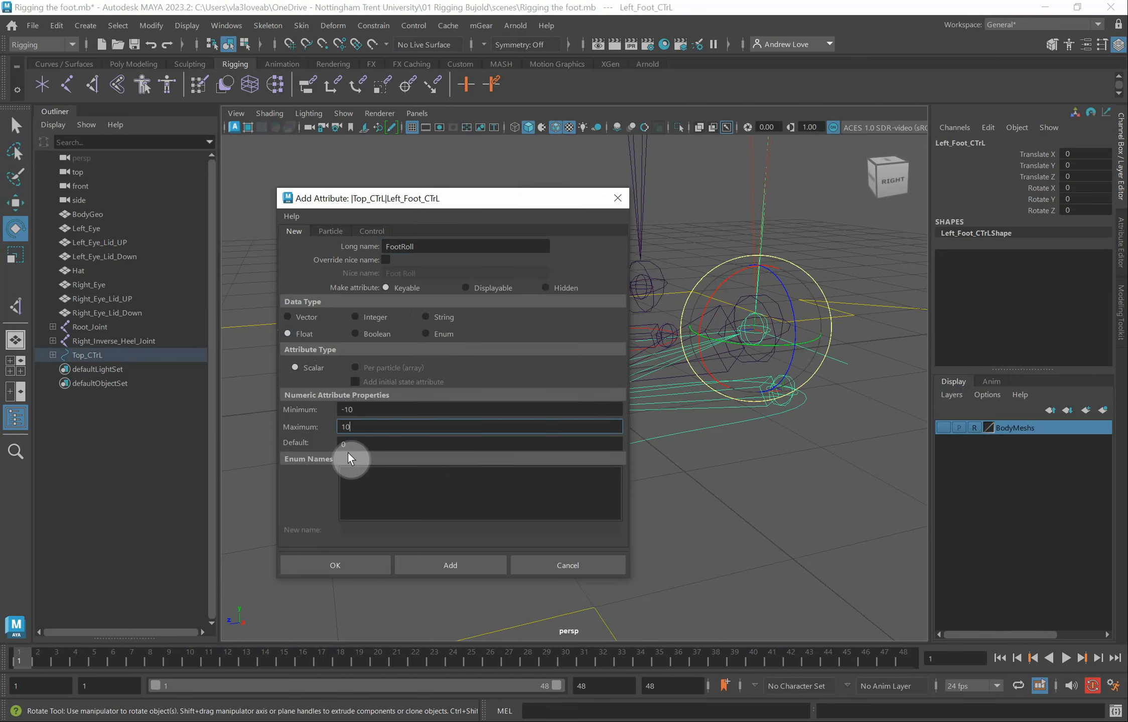
click(443, 572)
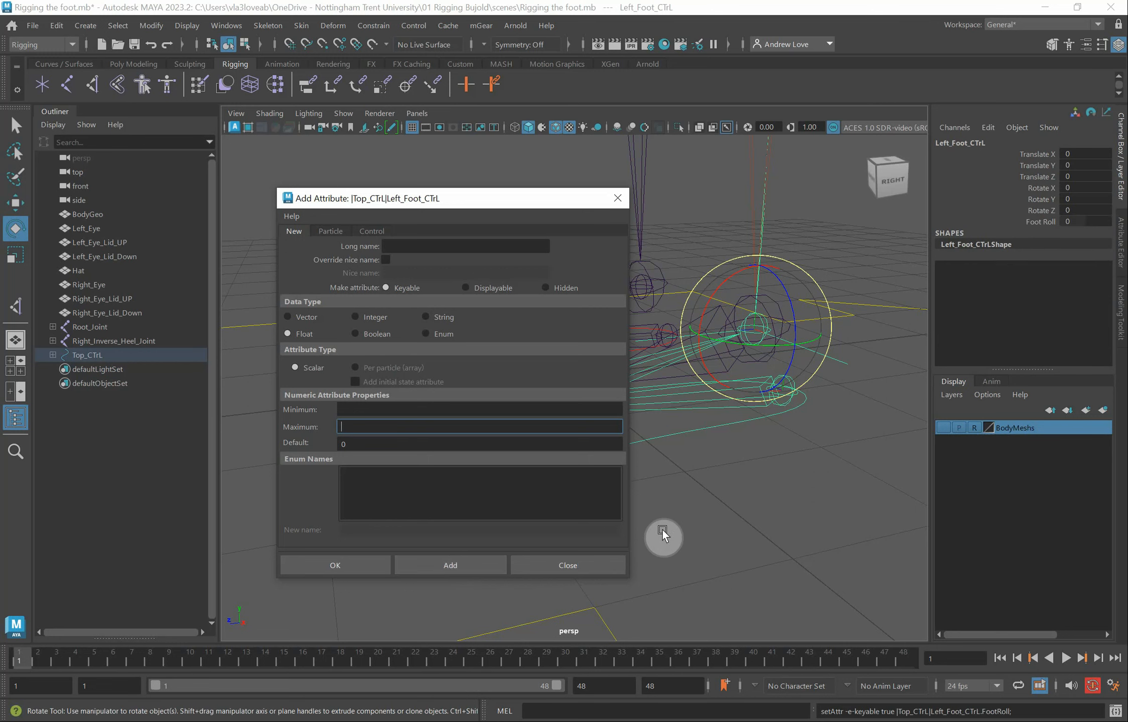
Add a second float attribute named ToeBend to Left_Foot_CTrL with minimum -10 and maximum 10, then close the dialog and deselect
click(408, 245)
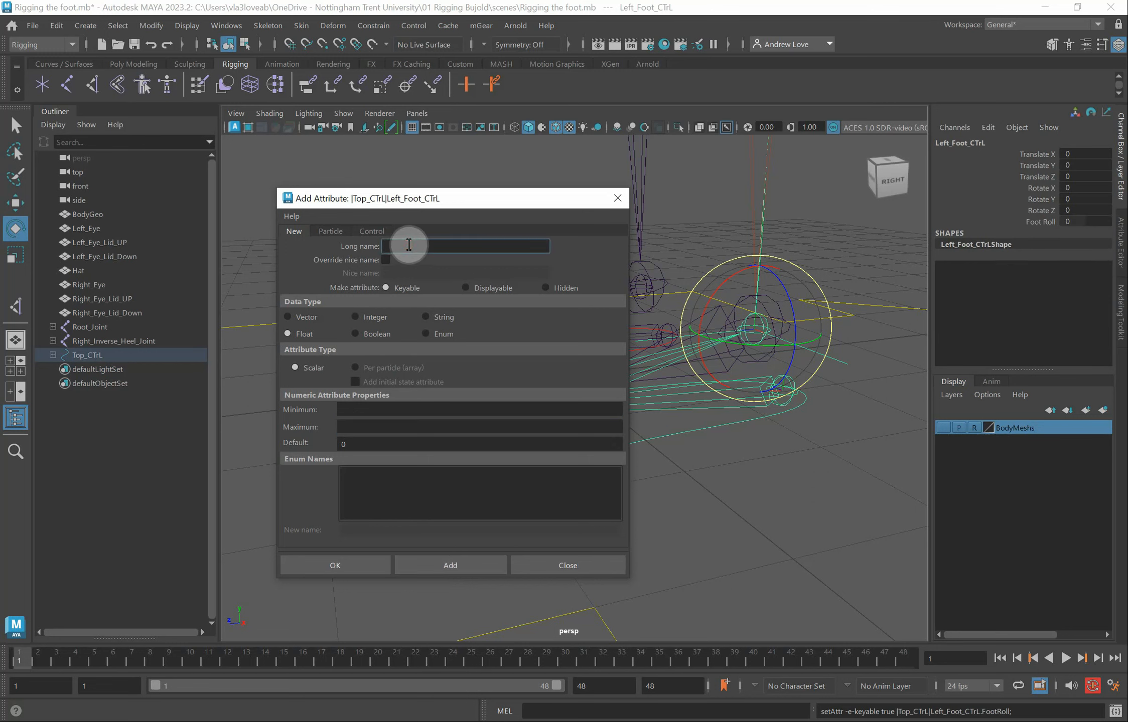
text(ToeBend)
click(405, 407)
text(-)
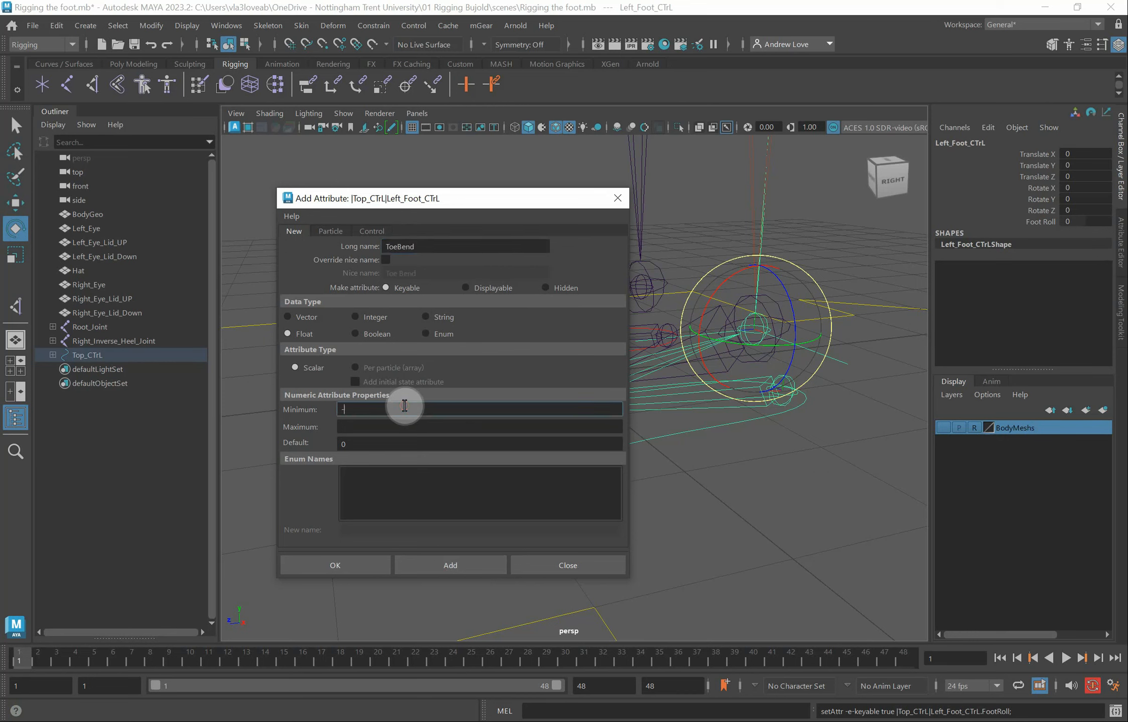
text(10)
click(411, 427)
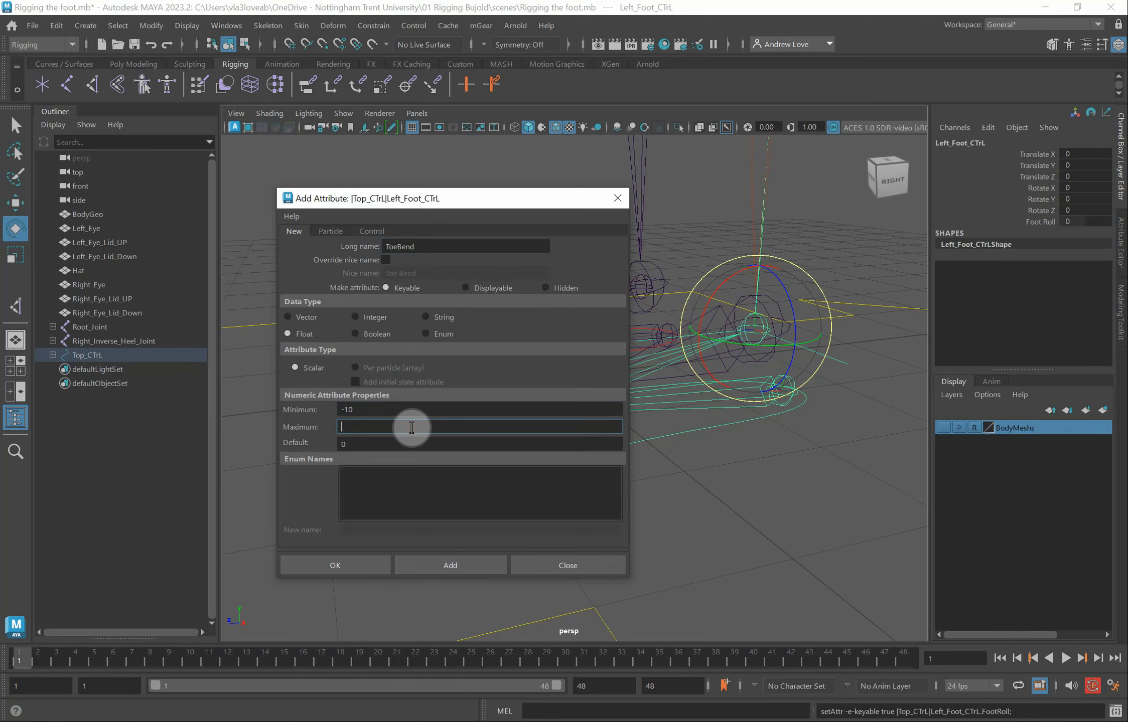
text(10)
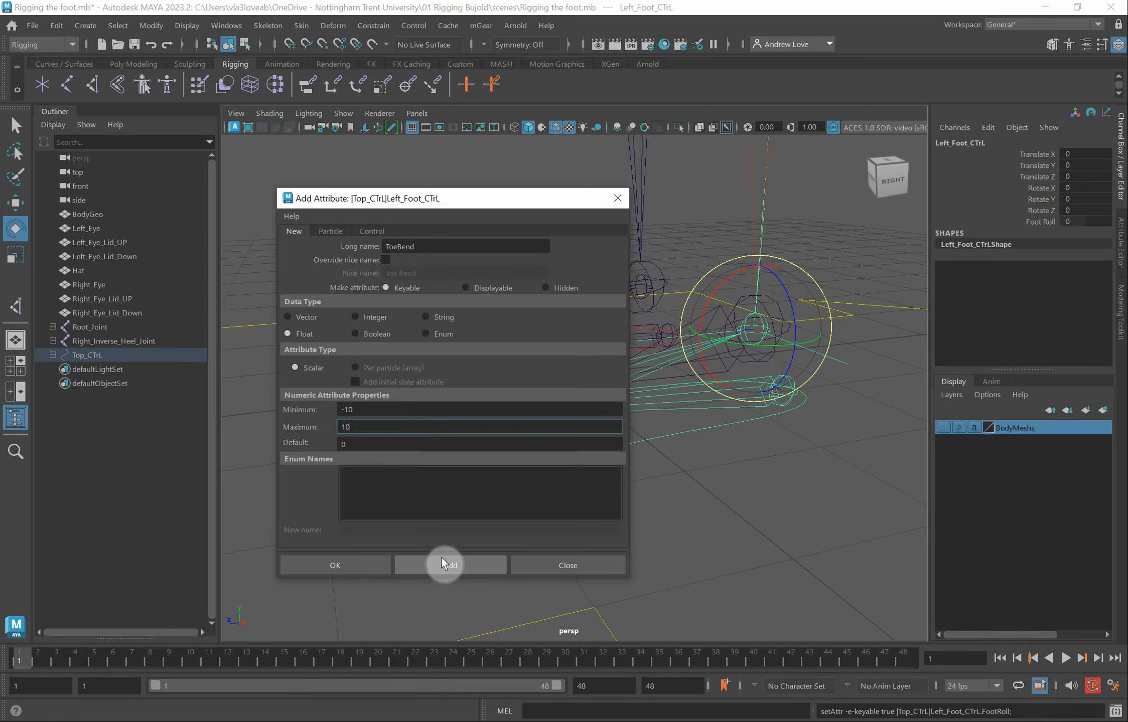
click(441, 563)
click(565, 566)
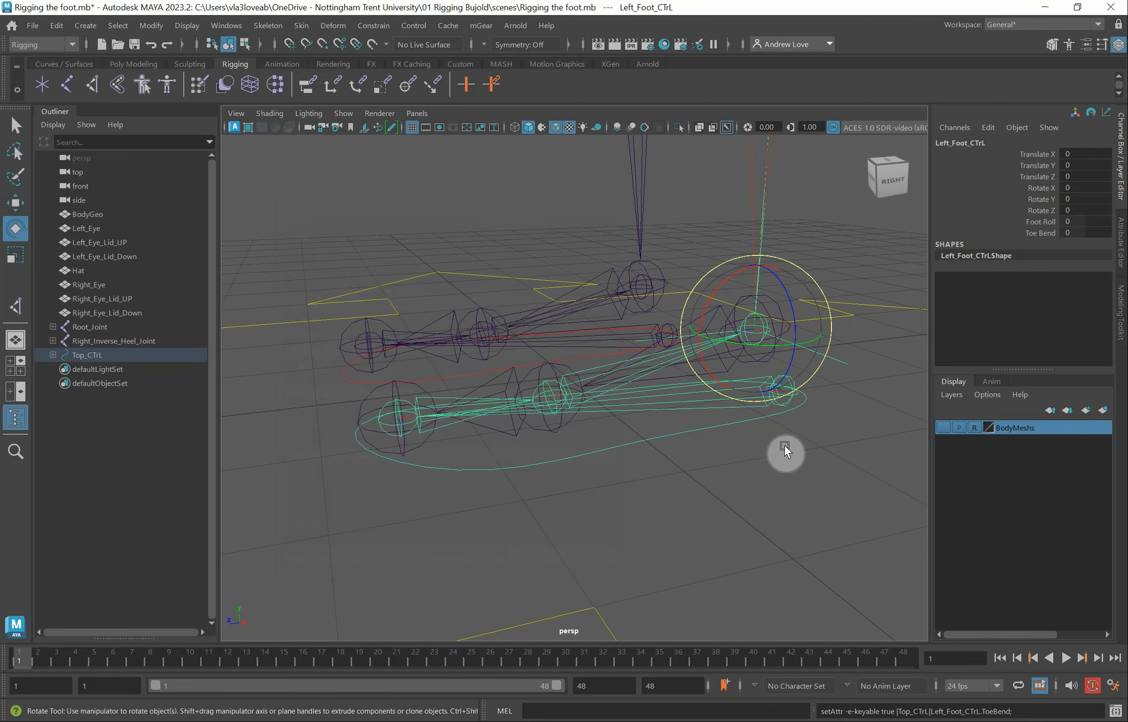
click(784, 446)
Test rotating Left_Inverse_Heel_Joint about 12.9 degrees and Left_Inverse_ToeEnd_Joint about 15.7 degrees in Z, undoing each rotation
click(792, 396)
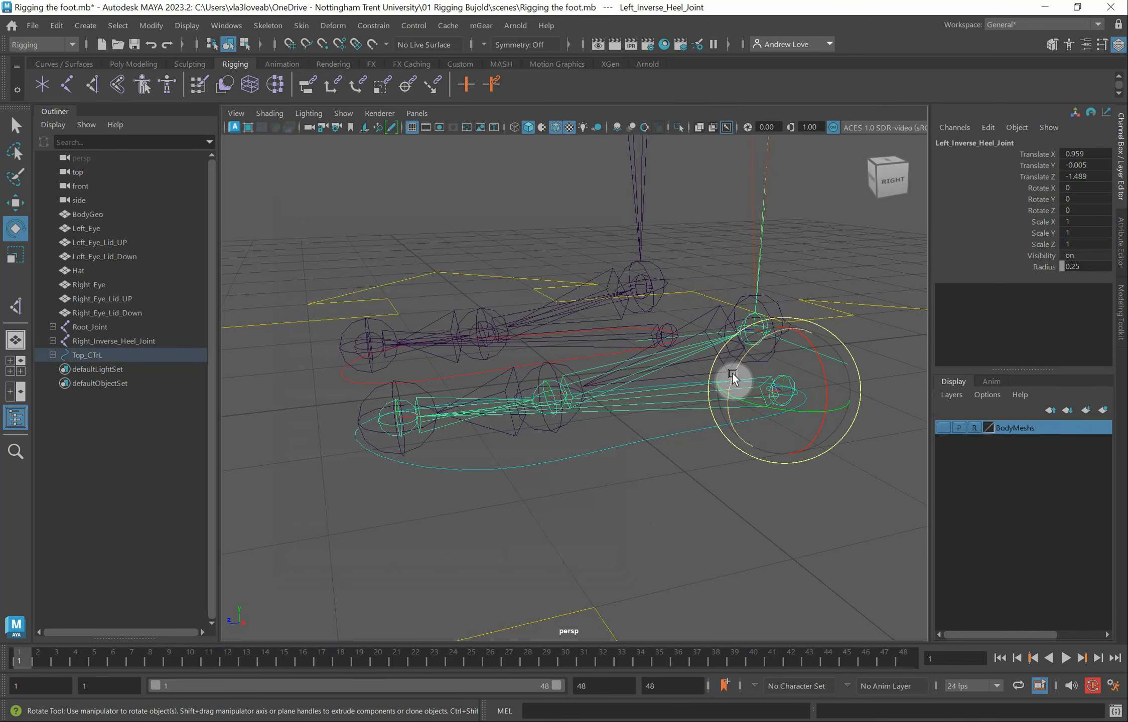
drag(732, 374, 738, 360)
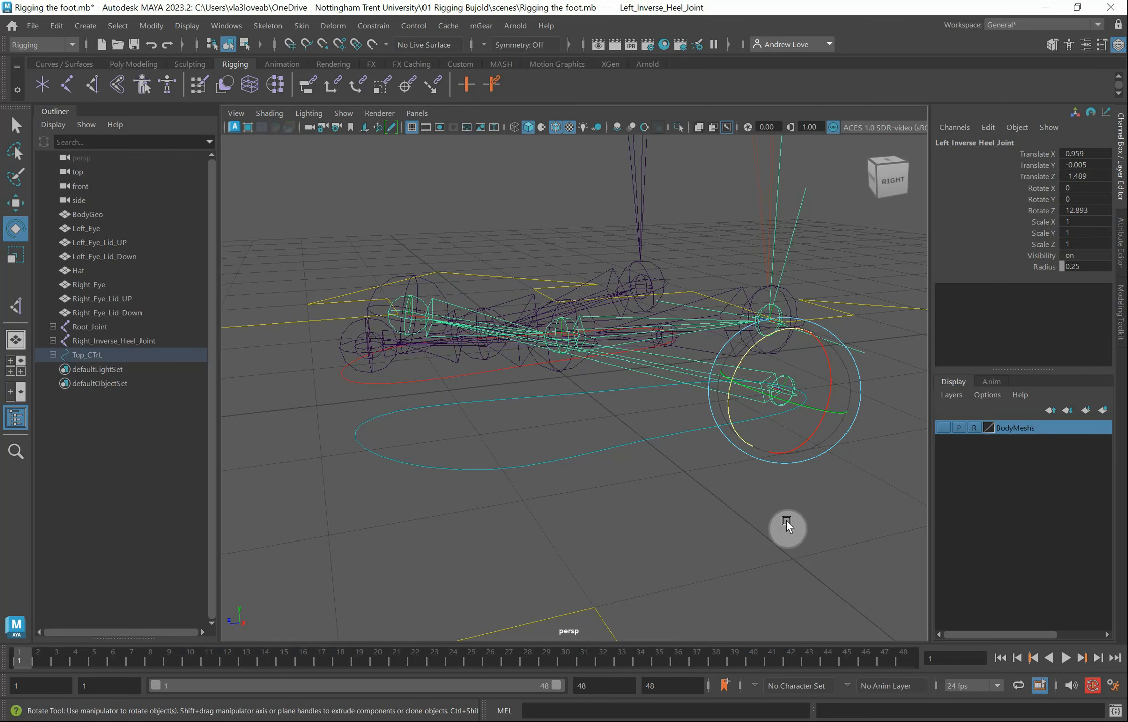
key(ctrl+z)
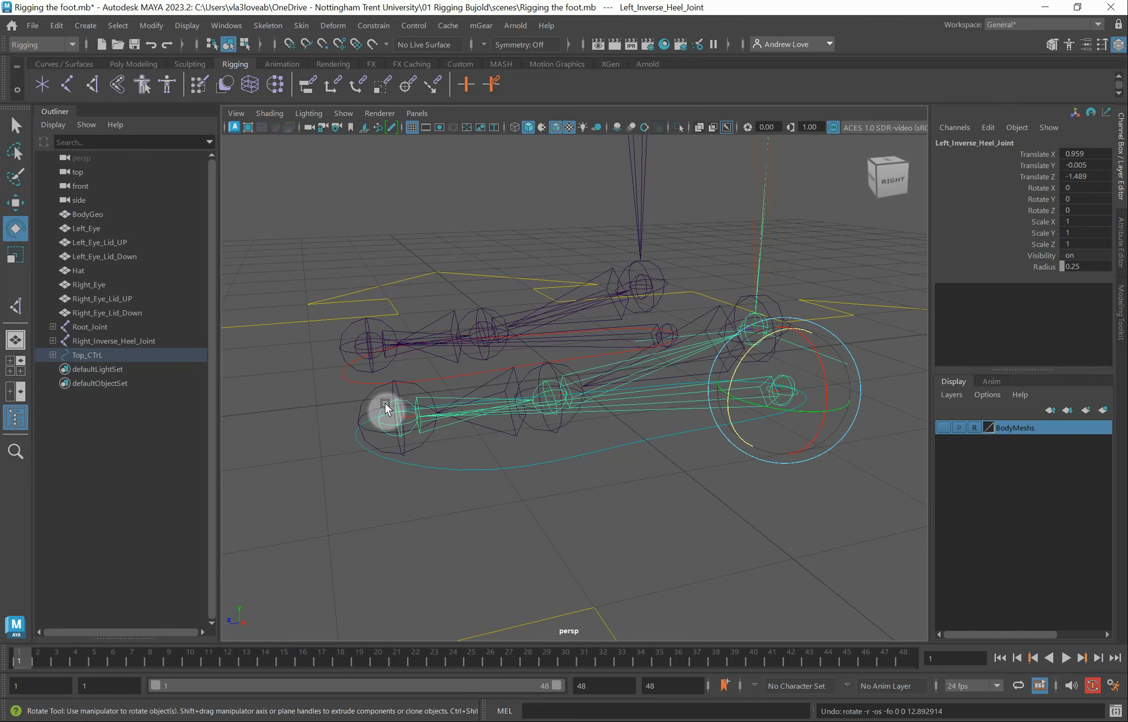
click(384, 404)
drag(351, 375, 435, 432)
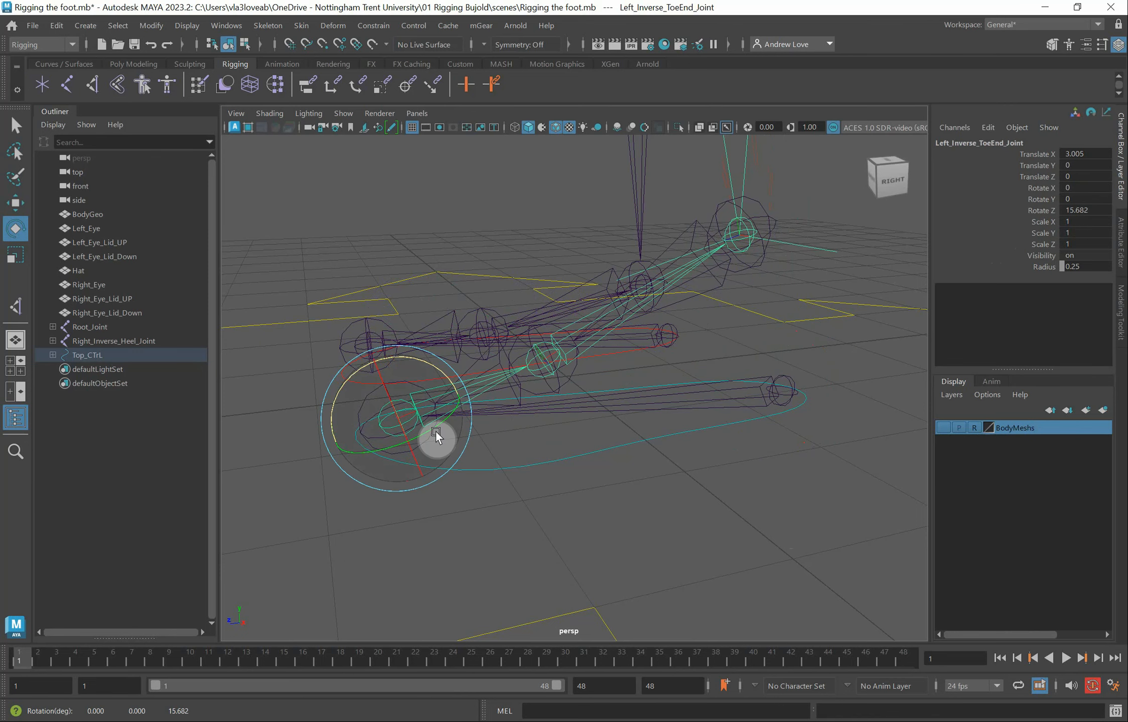
key(ctrl+z)
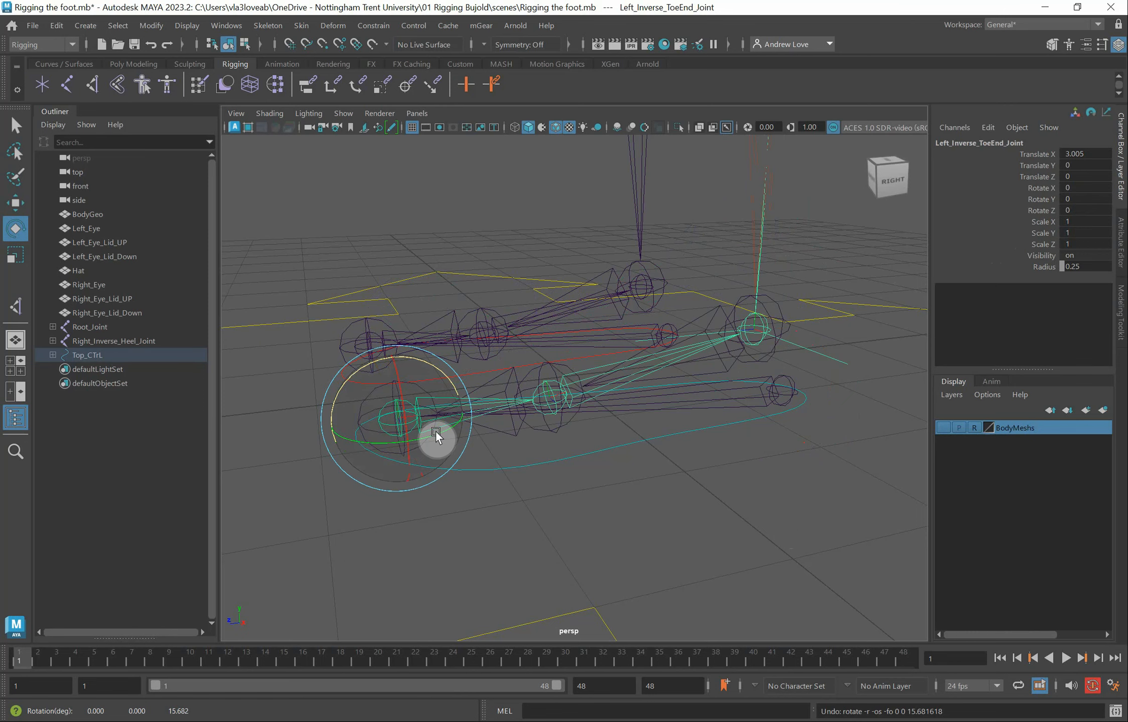
Test rotating Left_Inverse_Toe_Joint about 12.9 degrees in Z, then undo the rotation and clear the selection
click(549, 392)
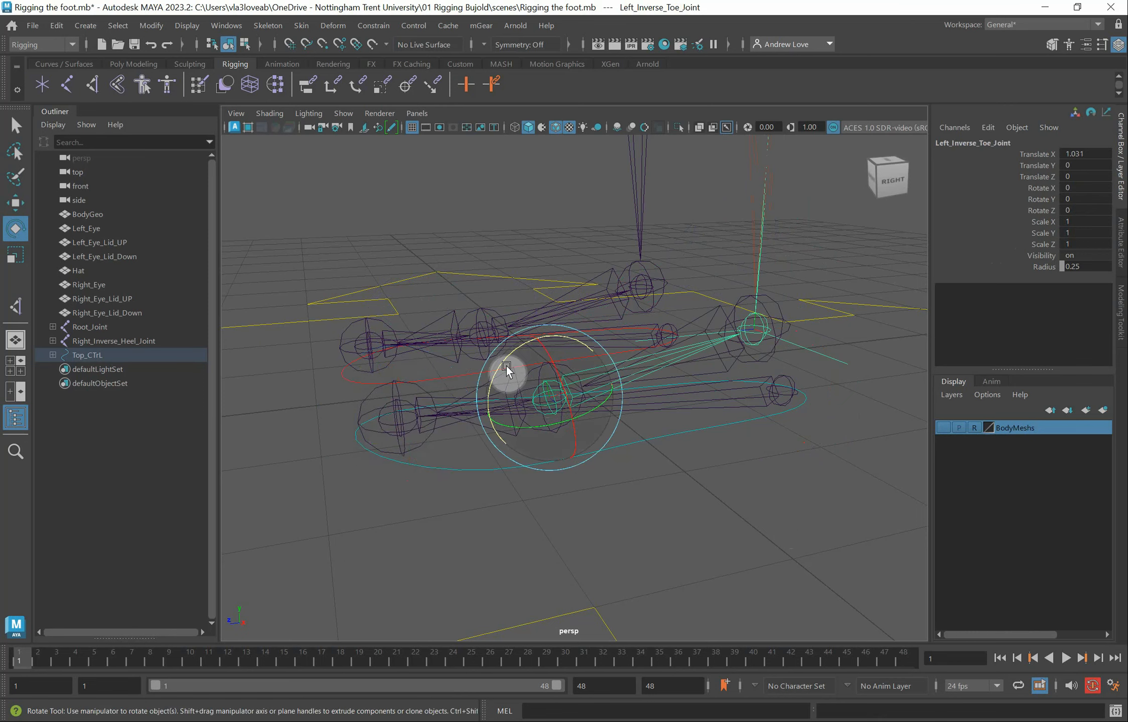
drag(501, 364, 495, 378)
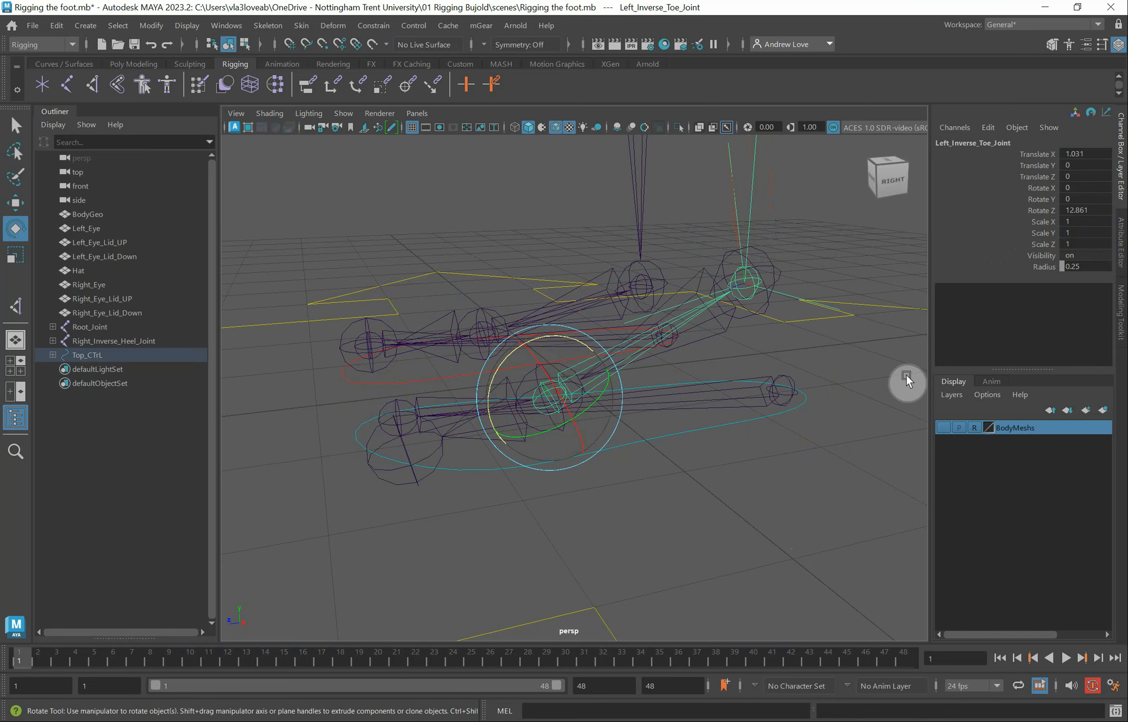
key(ctrl+z)
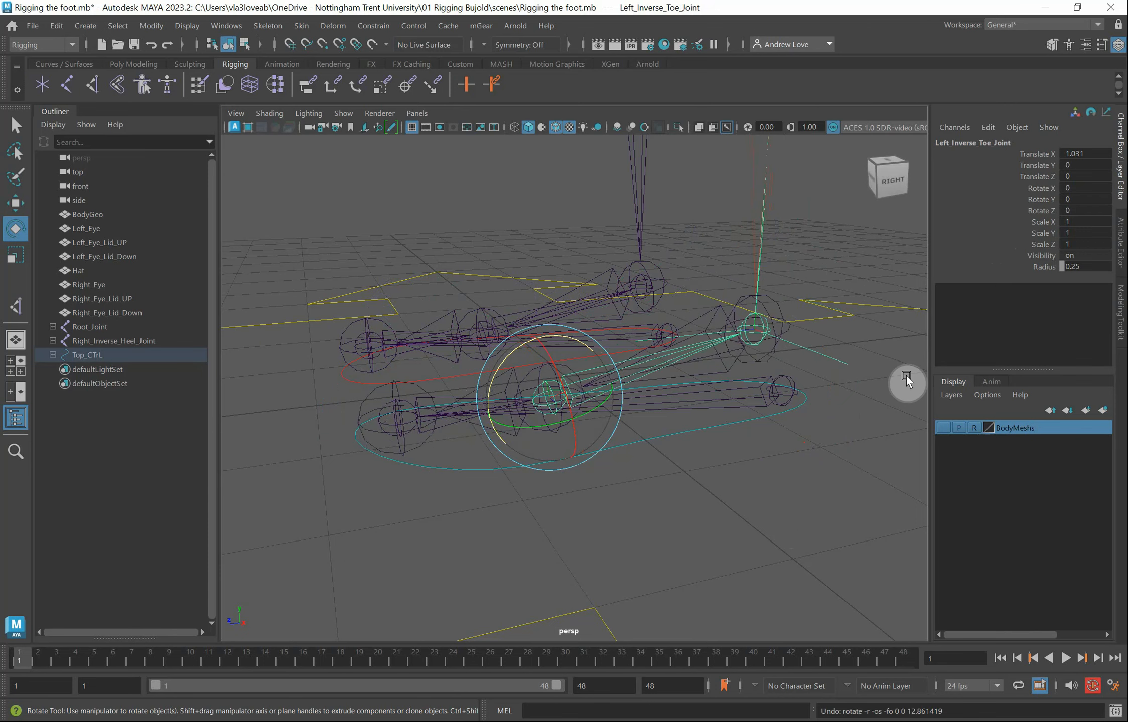
click(461, 503)
Test rotating Left_Toe_Joint about 7.3 degrees in Z, reset Rotate Z to 0, then check Left_Foot_CTrL's channels and deselect
click(494, 377)
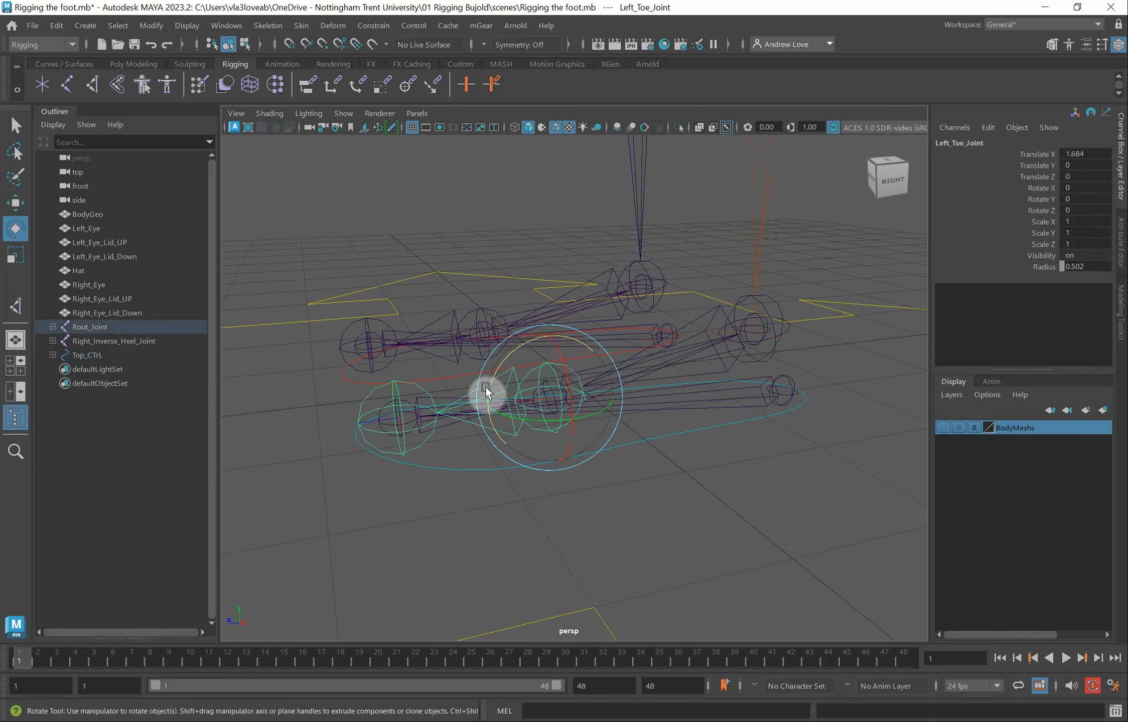
drag(490, 382, 496, 378)
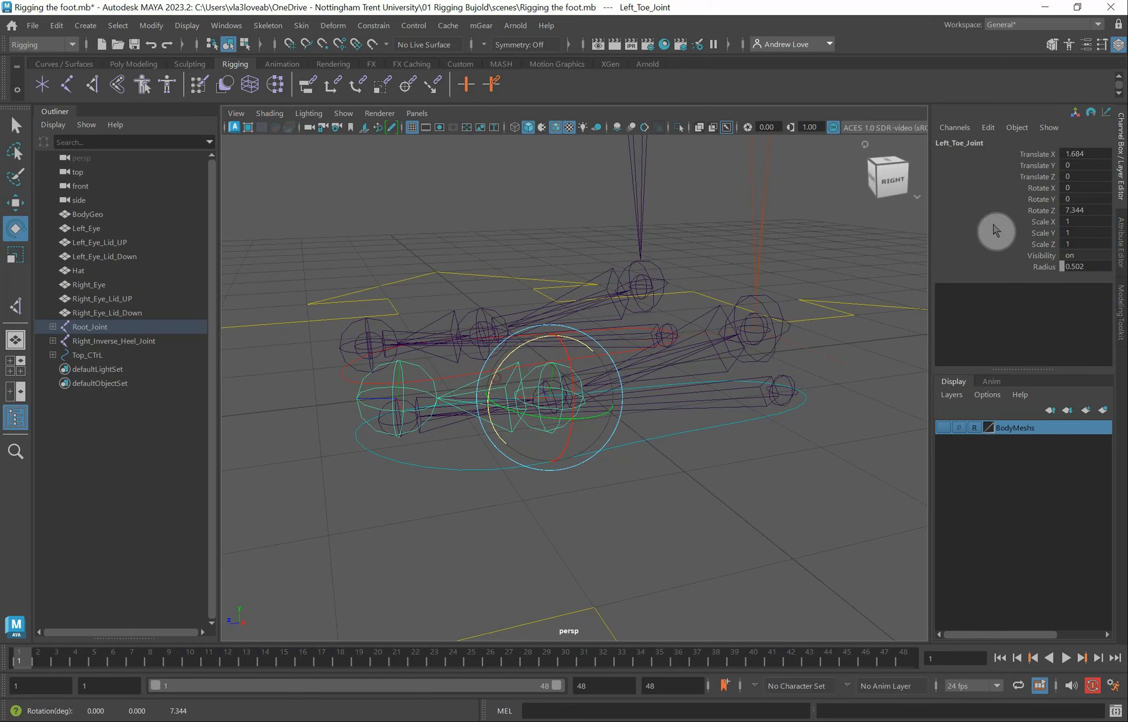
double_click(1100, 214)
text(0)
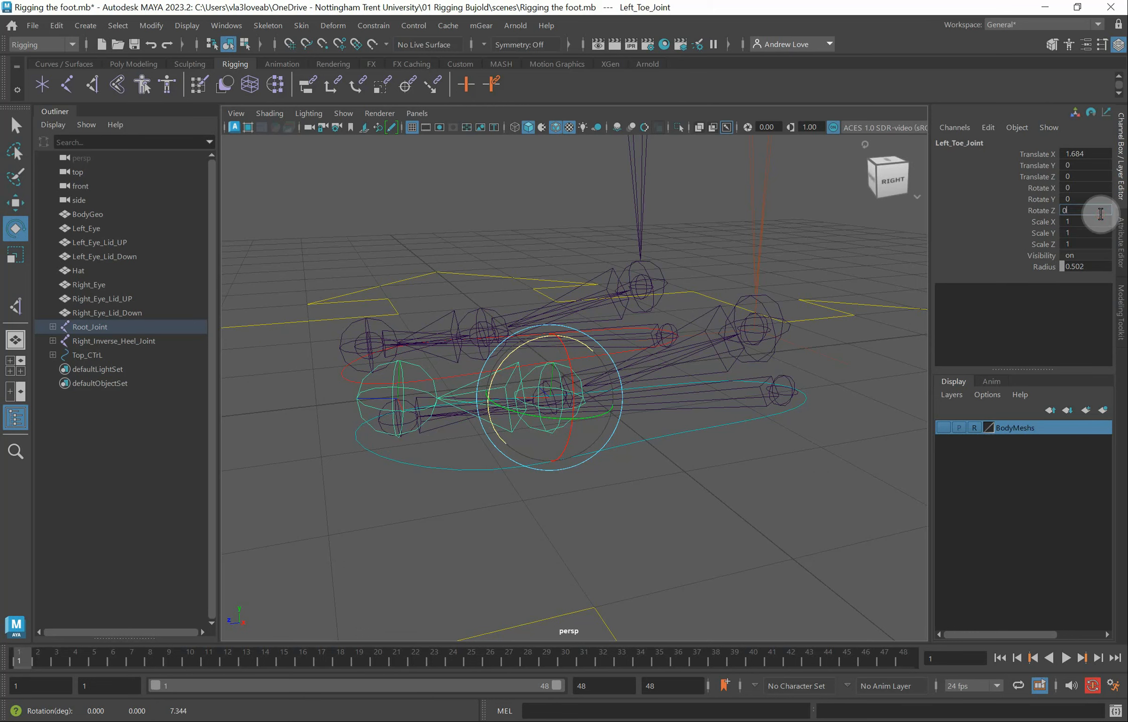
key(Return)
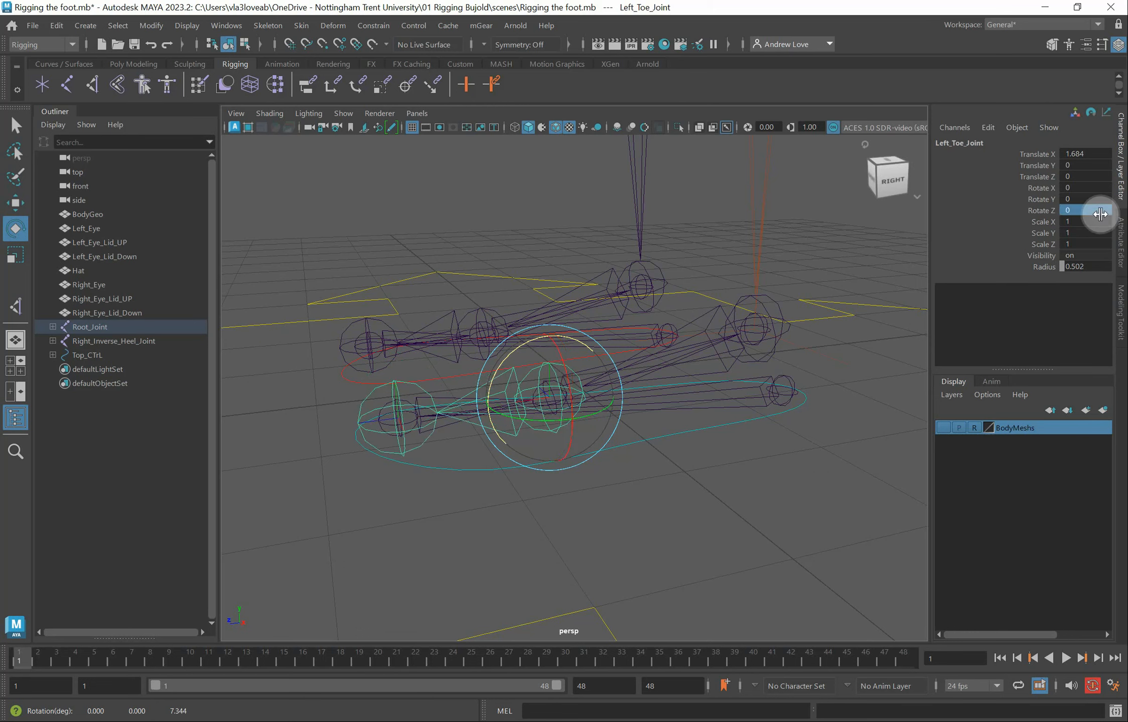
click(709, 422)
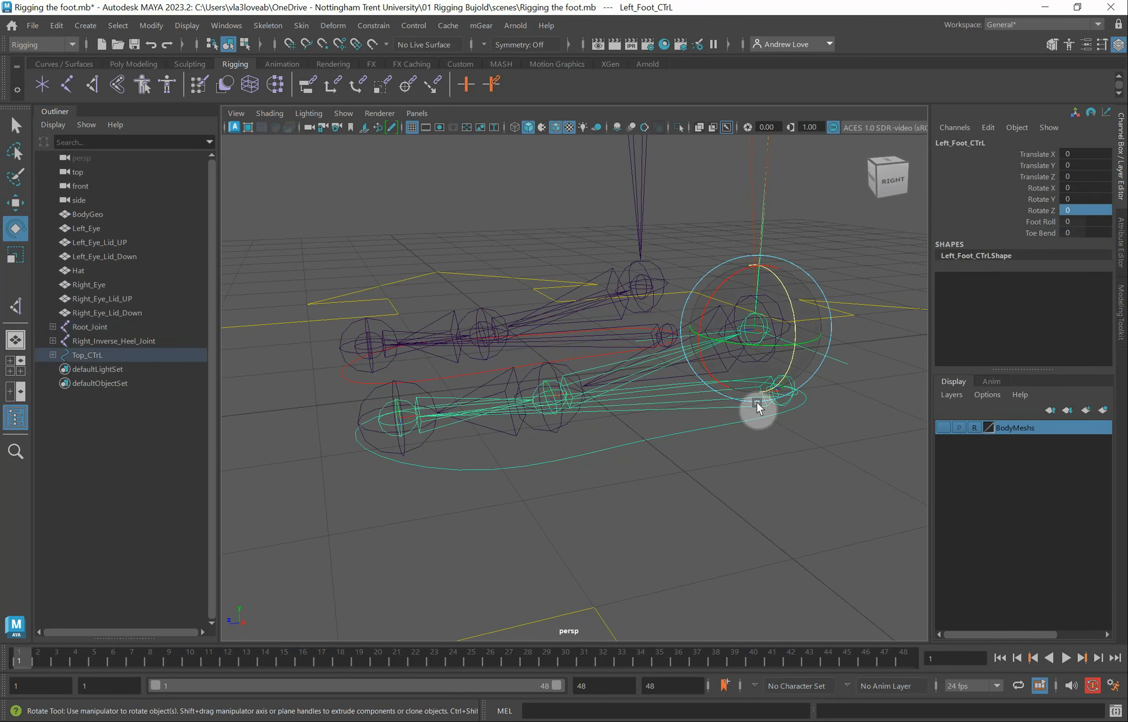
click(697, 487)
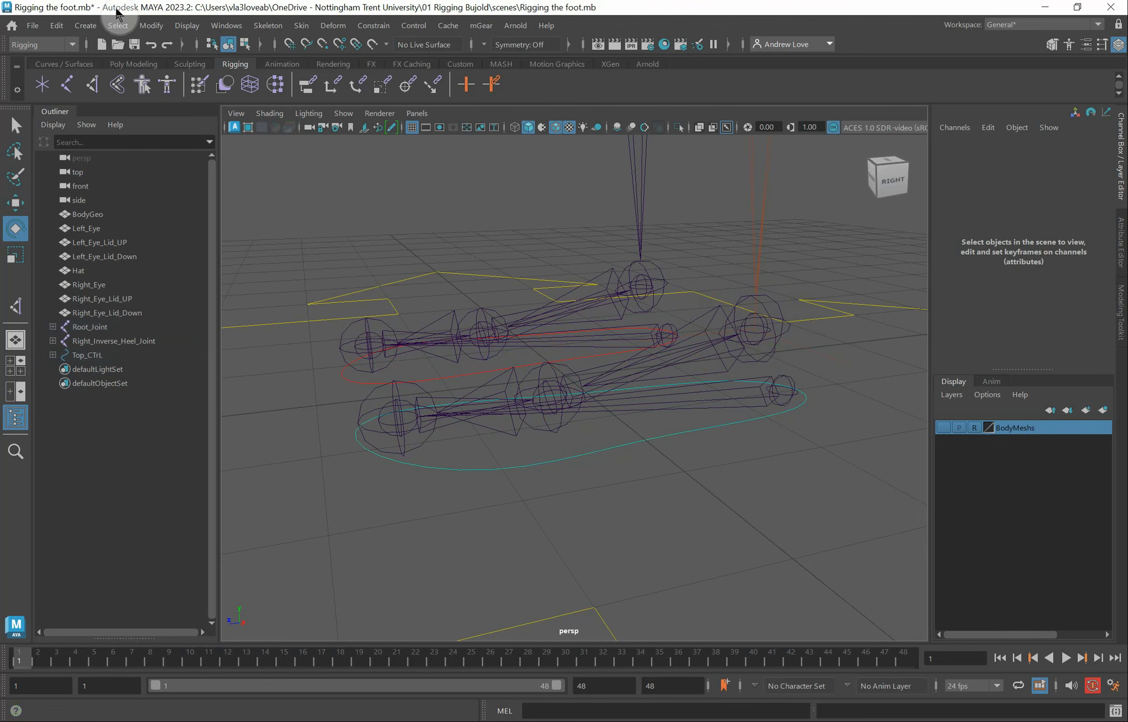
Switch from the Rigging to the Animation command set and open the Set Driven Key editor, placing it clear of the foot joints
click(69, 44)
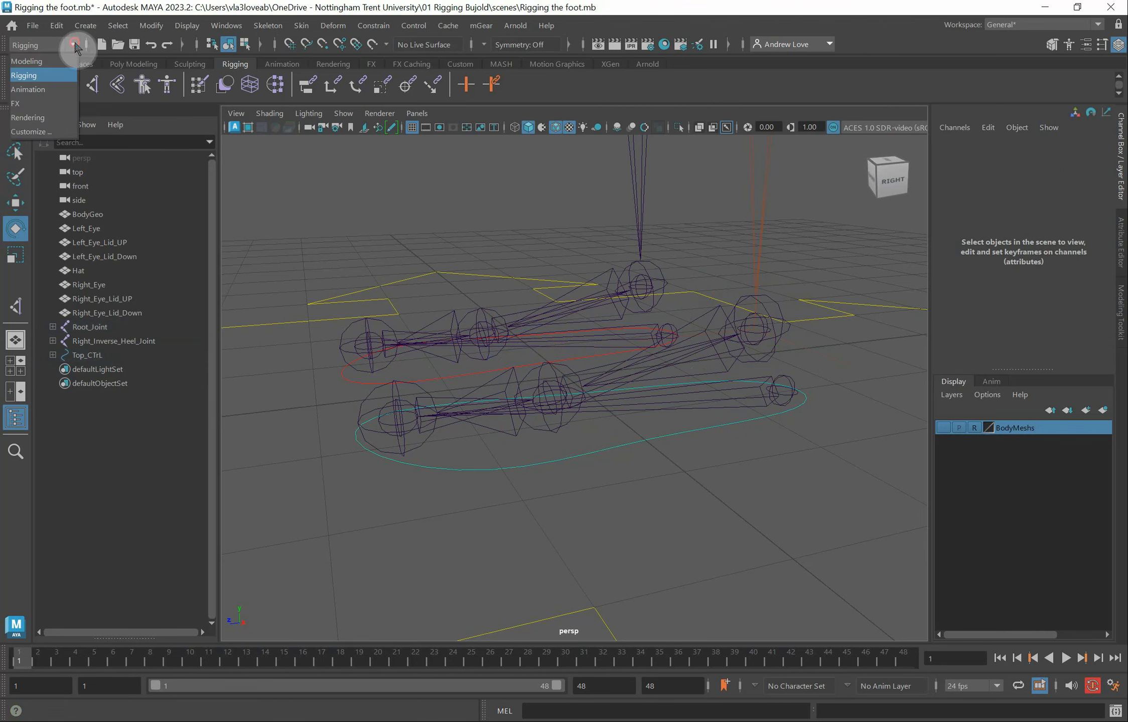
click(29, 90)
click(256, 26)
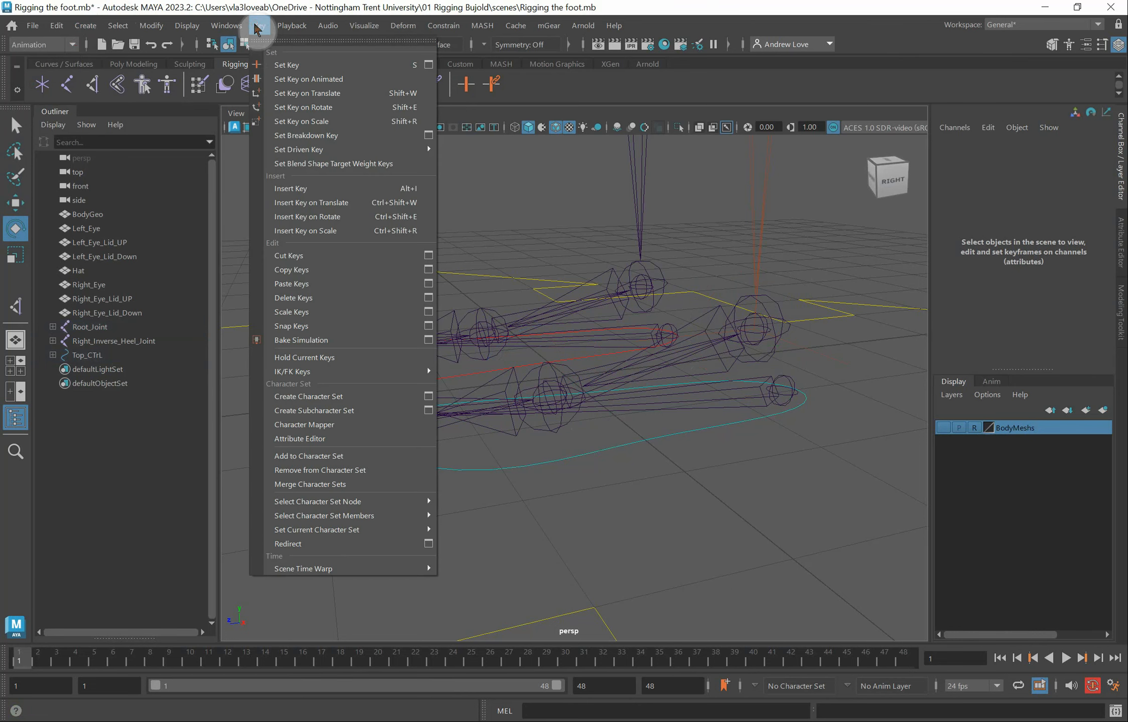
mouse_move(341, 148)
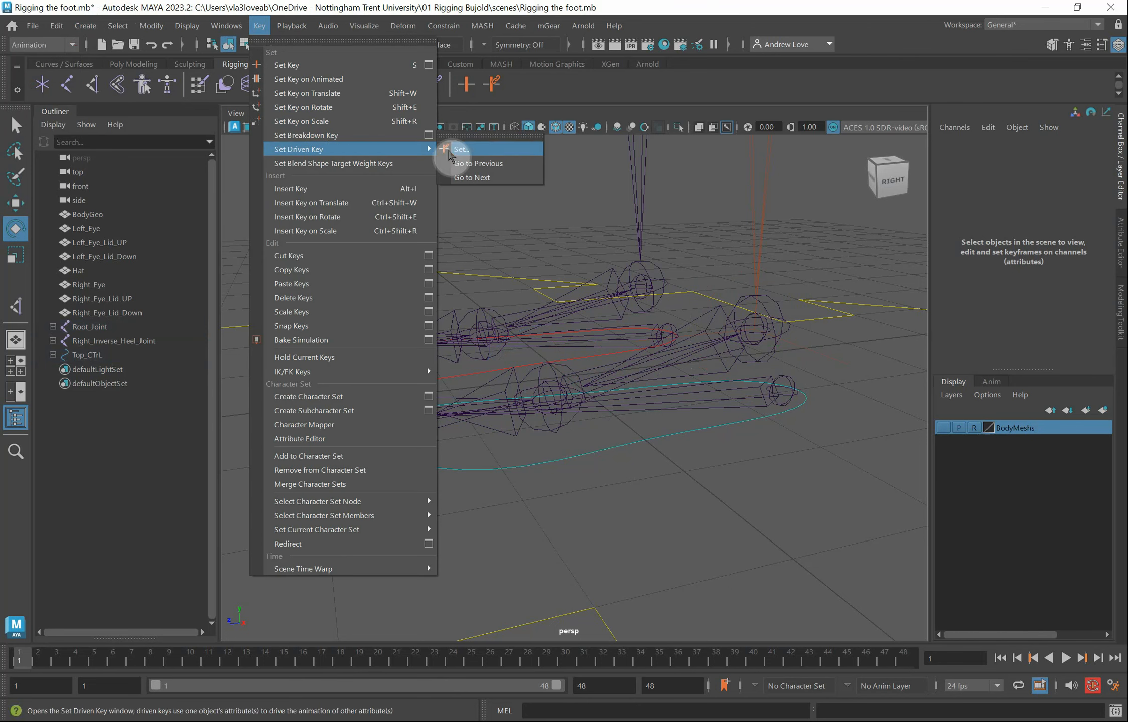
click(471, 150)
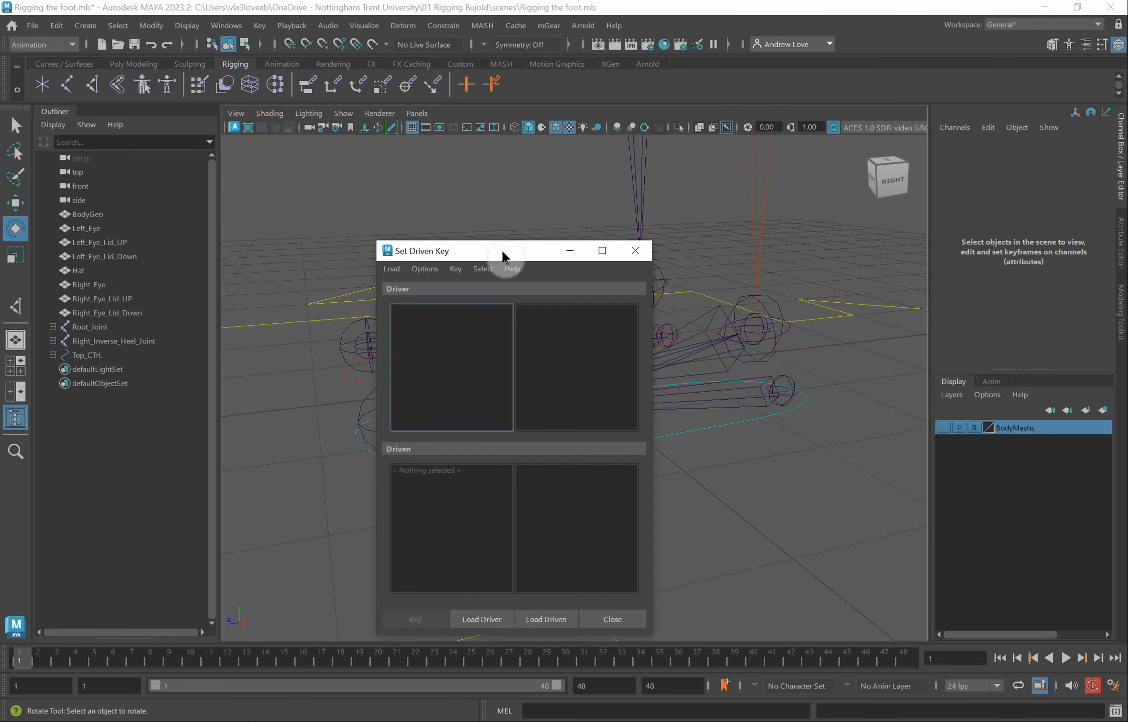
drag(502, 253, 187, 147)
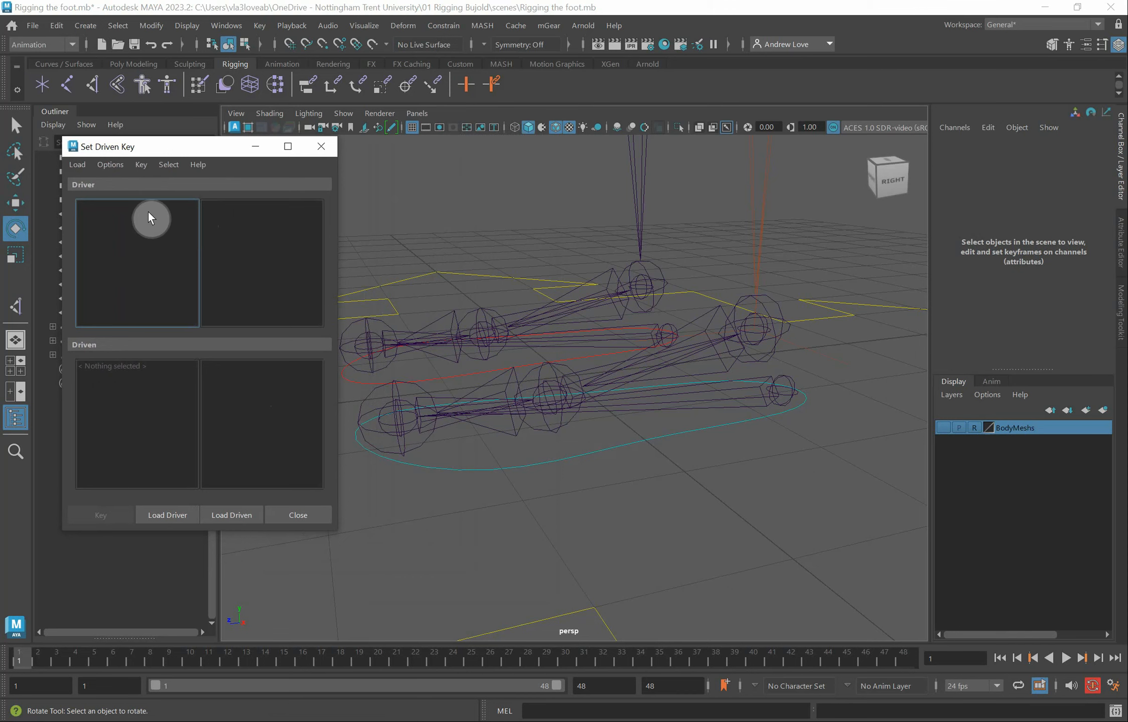
Load Left_Foot_CTrL as the driver, choose Foot Roll as its driving attribute, then clear the scene selection
click(561, 469)
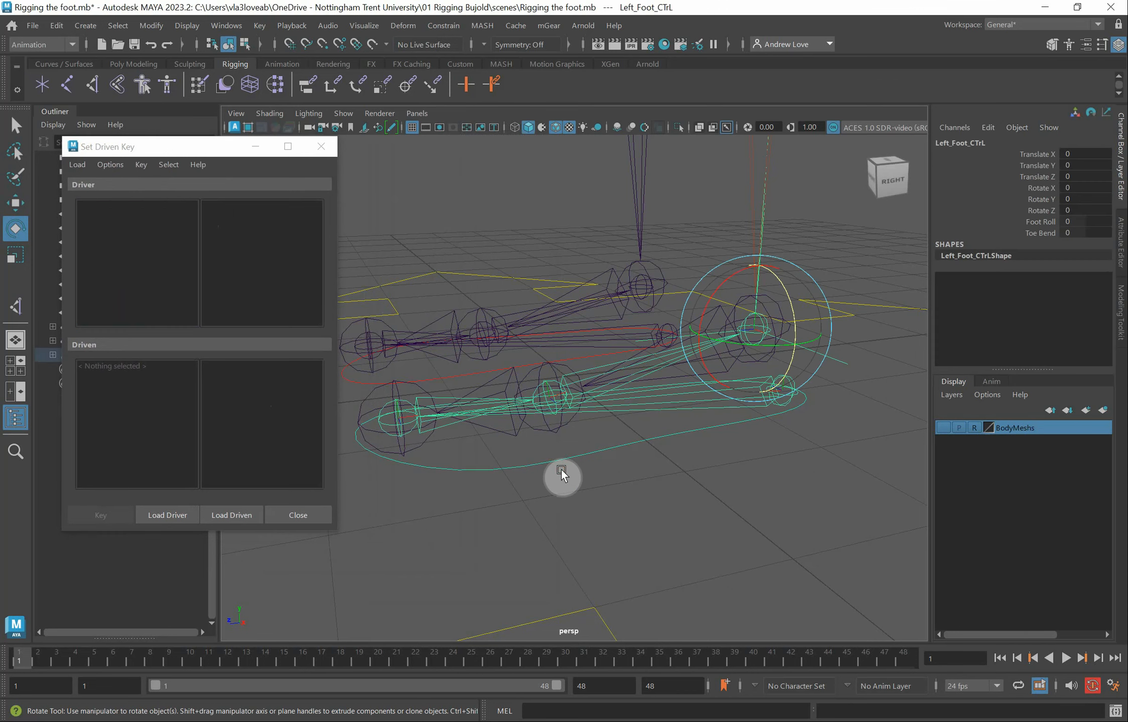
click(184, 517)
click(238, 265)
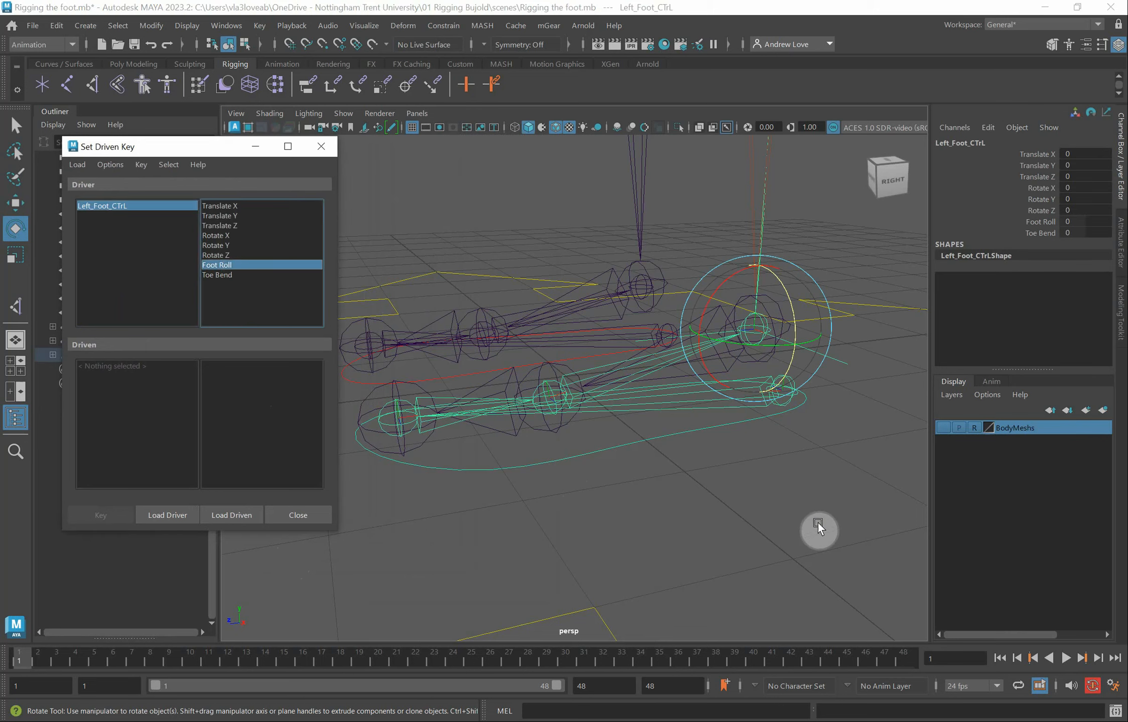
click(764, 495)
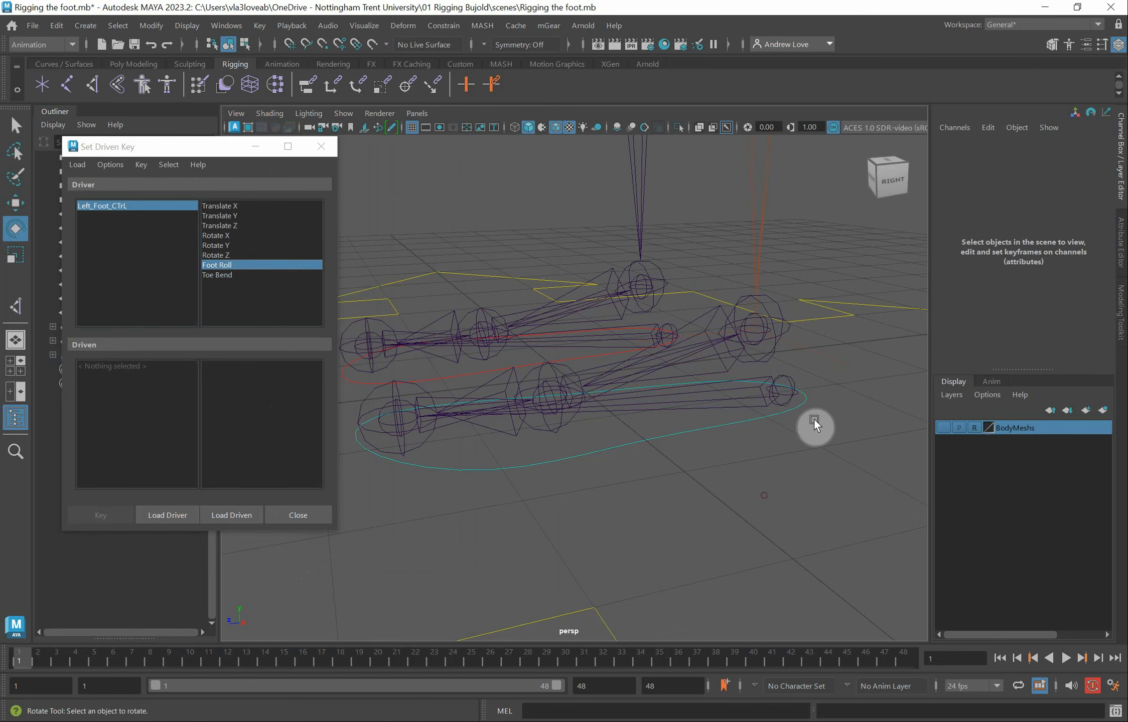
Load Left_Inverse_Heel_Joint, Left_Inverse_ToeEnd_Joint, Left_Inverse_Toe_Joint and Left_Toe_Joint together as the driven objects in Set Driven Key
click(790, 394)
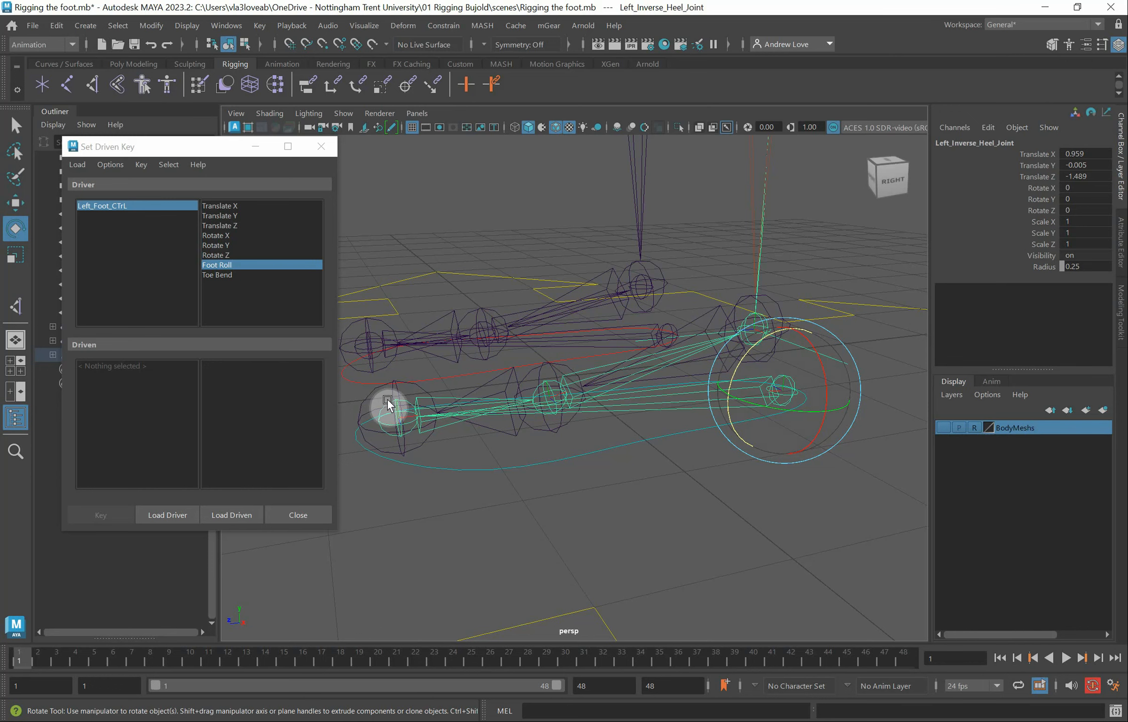
click(417, 396)
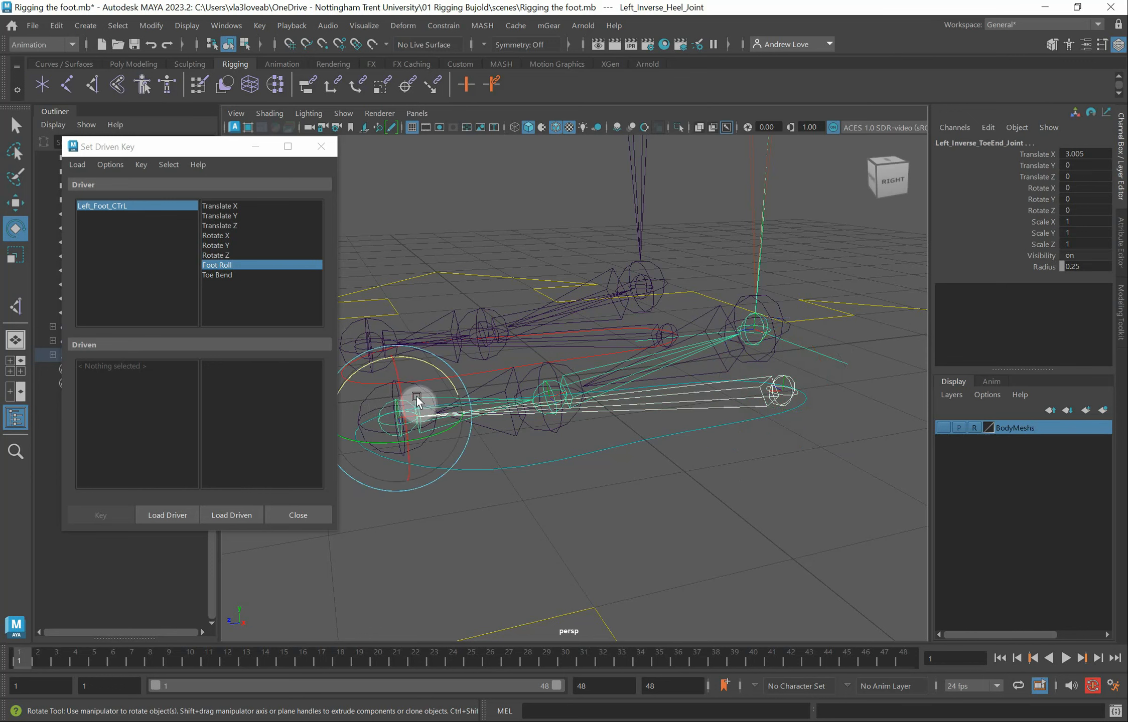
click(584, 369)
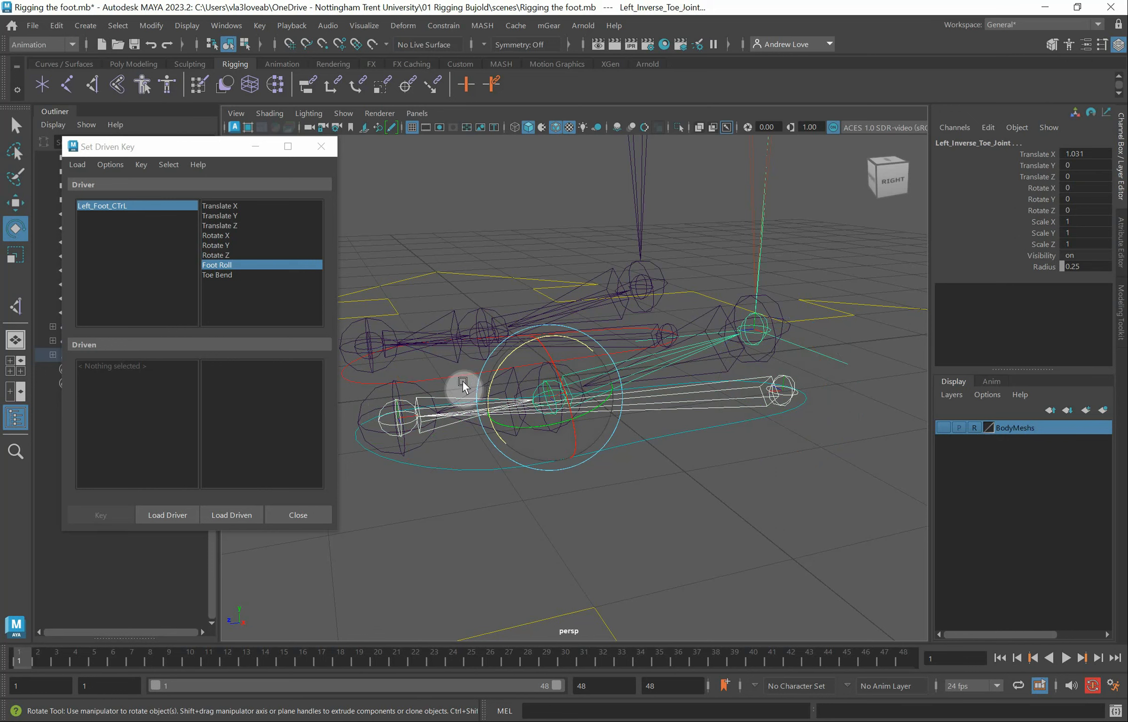
key(q)
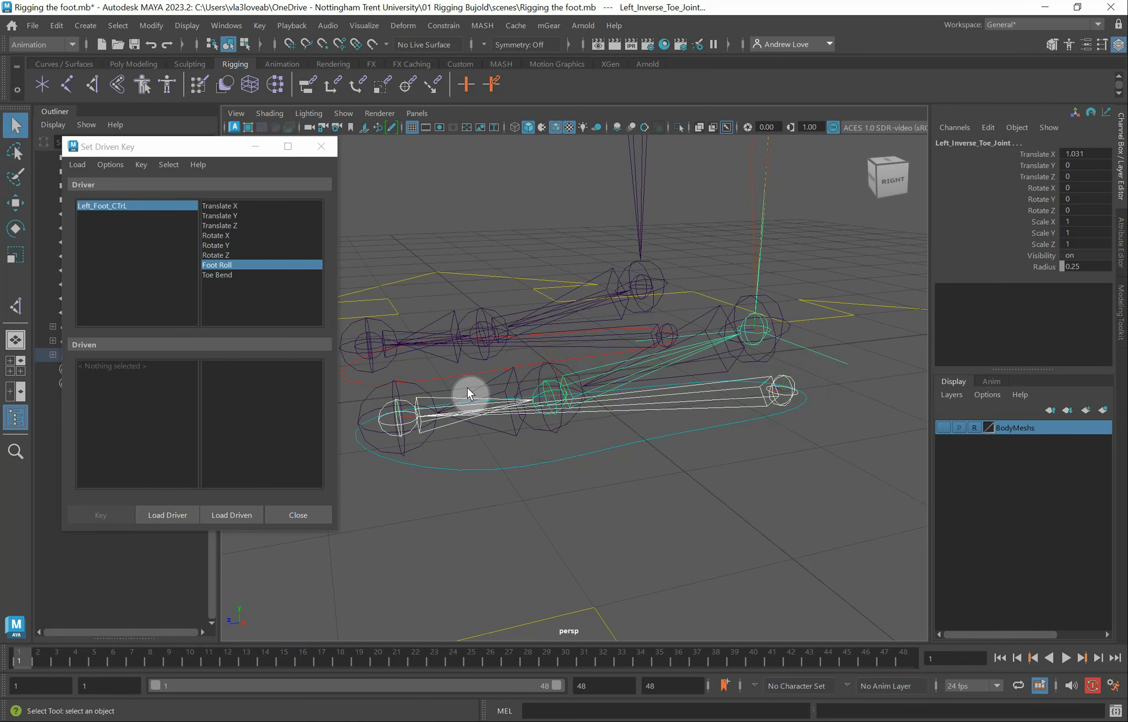
click(493, 379)
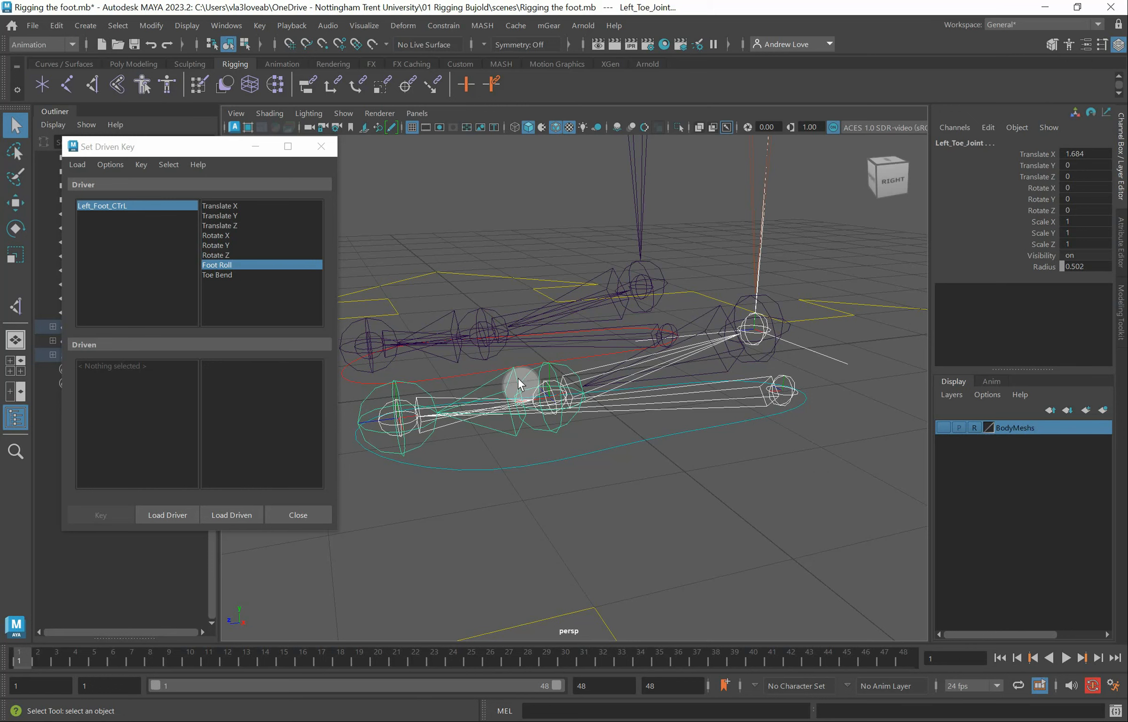
click(228, 520)
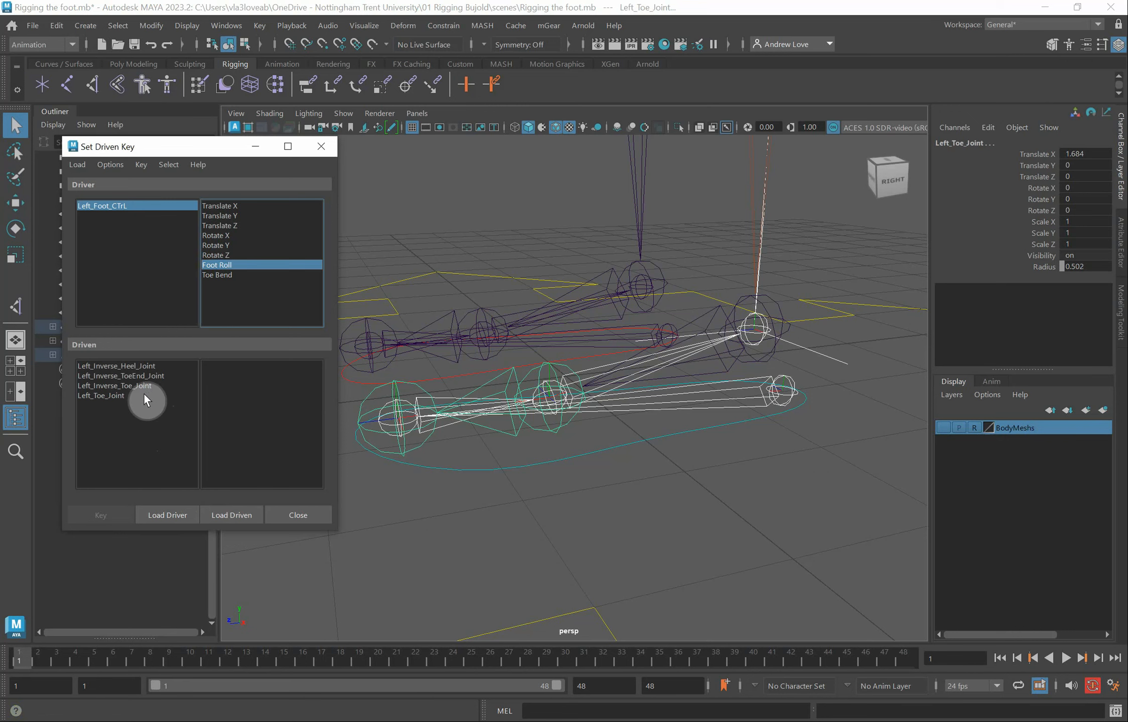
Choose Rotate Z as the driven attribute for all four joints and key it with Left_Foot_CTrL's Foot Roll at 0
drag(155, 369, 154, 399)
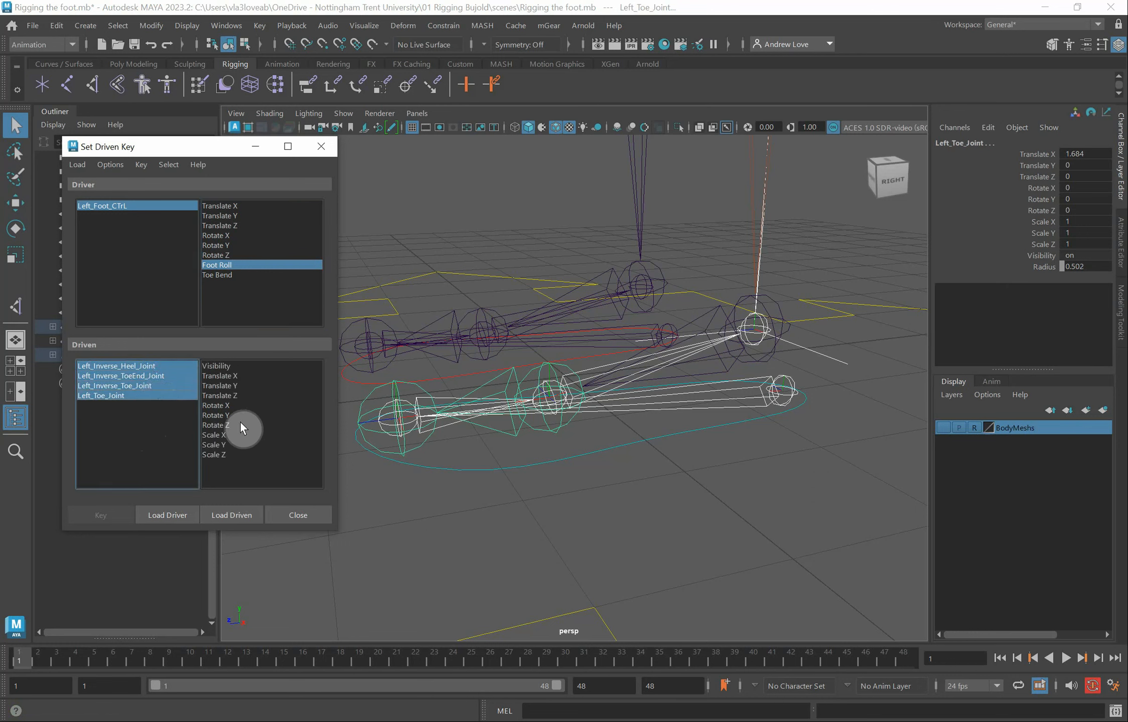
click(222, 424)
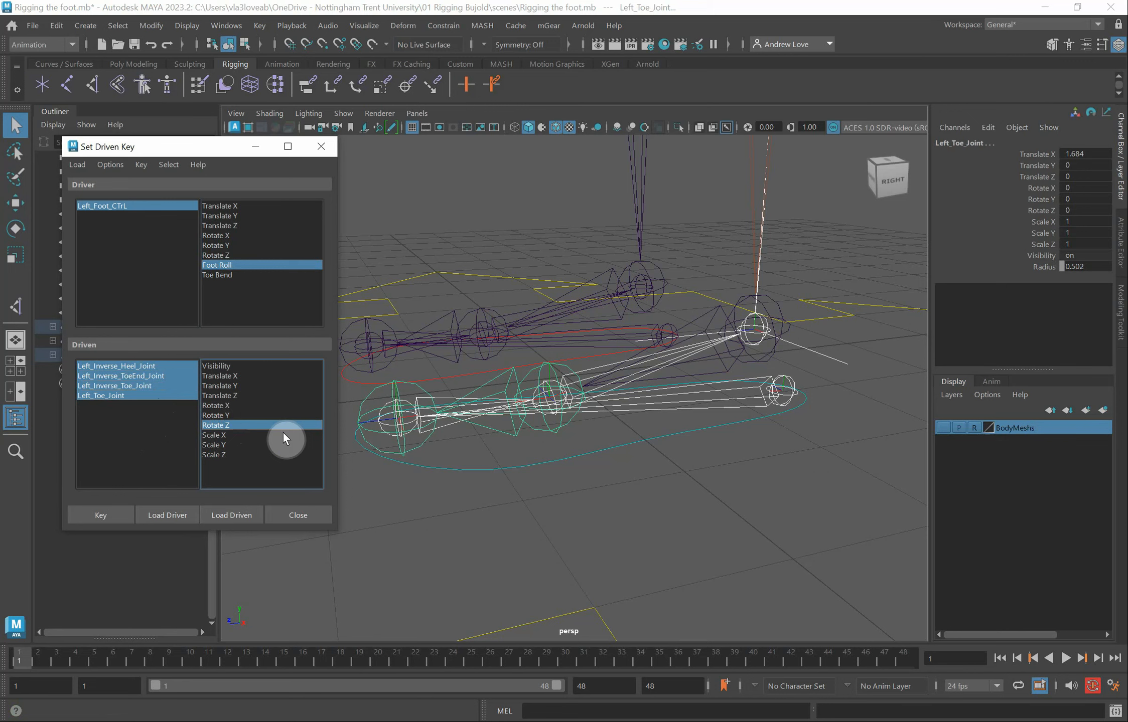
click(583, 451)
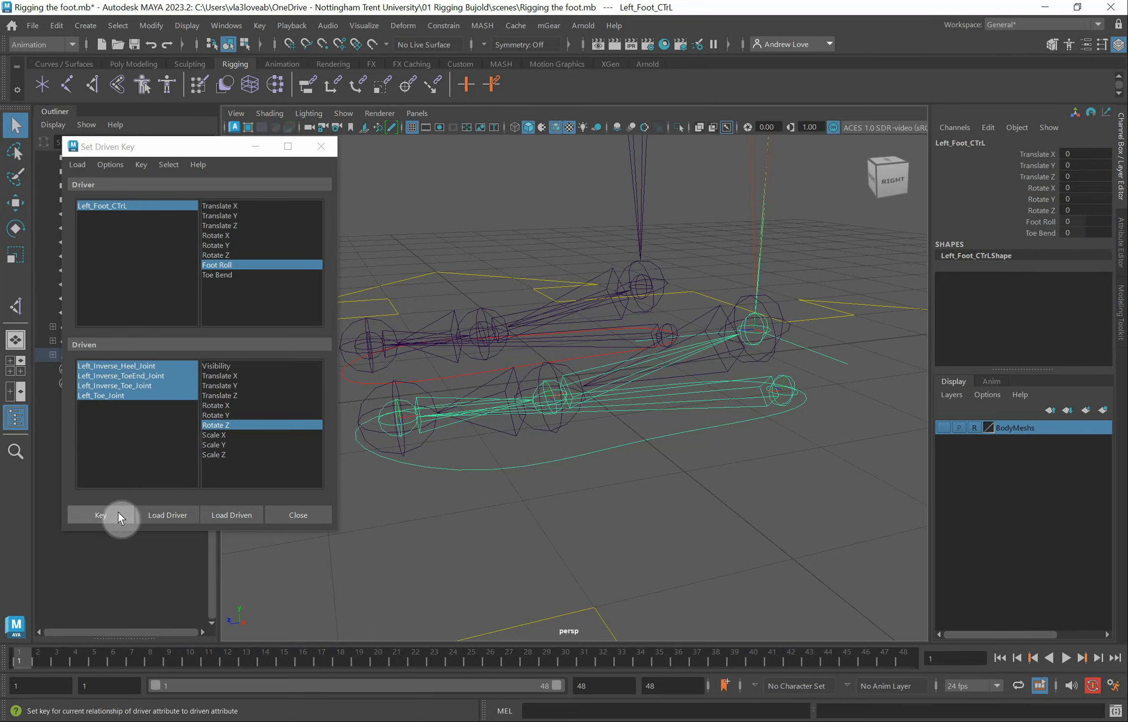
click(118, 512)
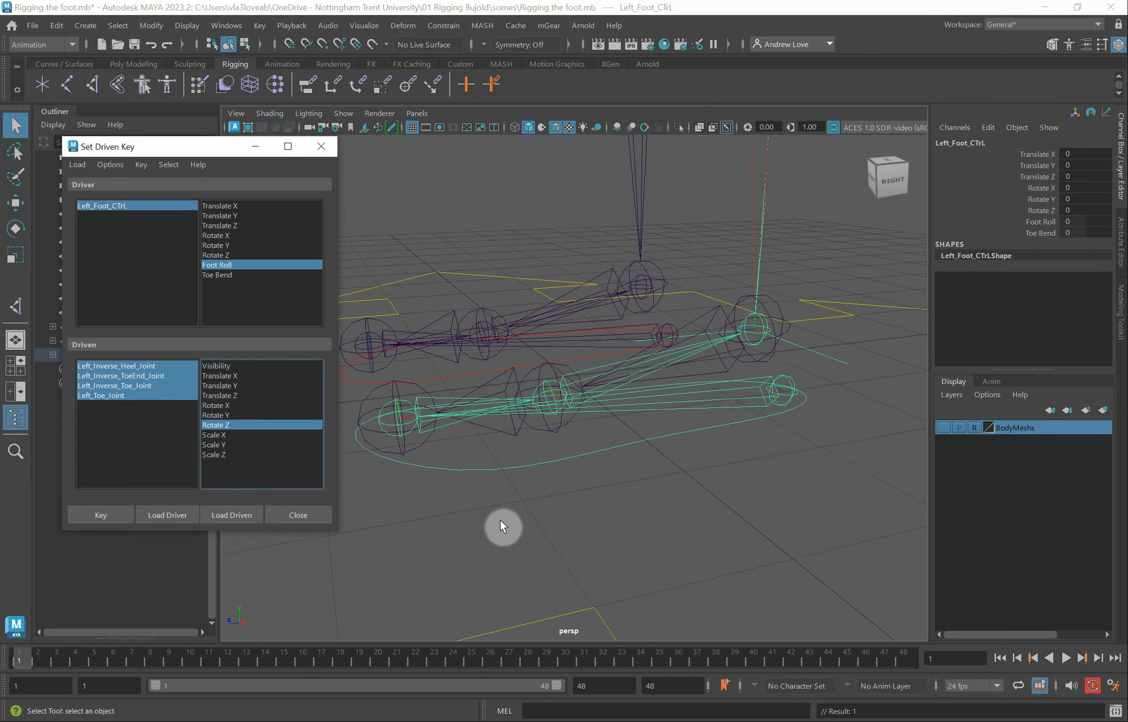
Set Left_Foot_CTrL's Foot Roll to -10 and return to the Select Tool
click(1039, 222)
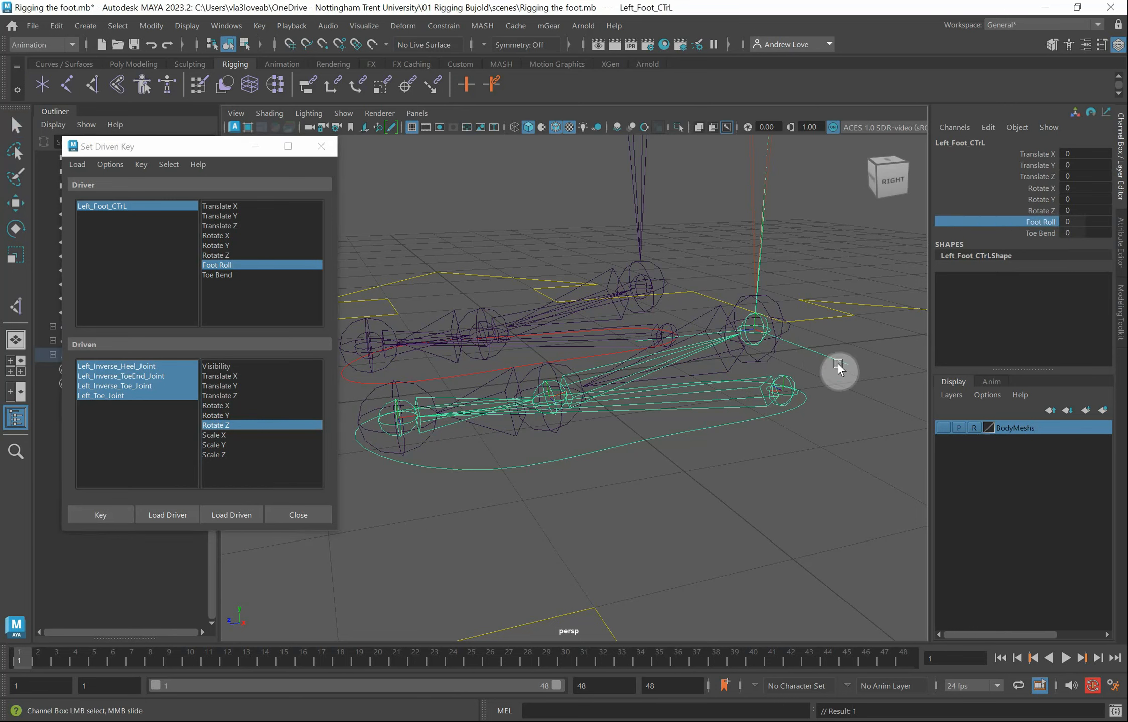
middle_drag(818, 456, 718, 389)
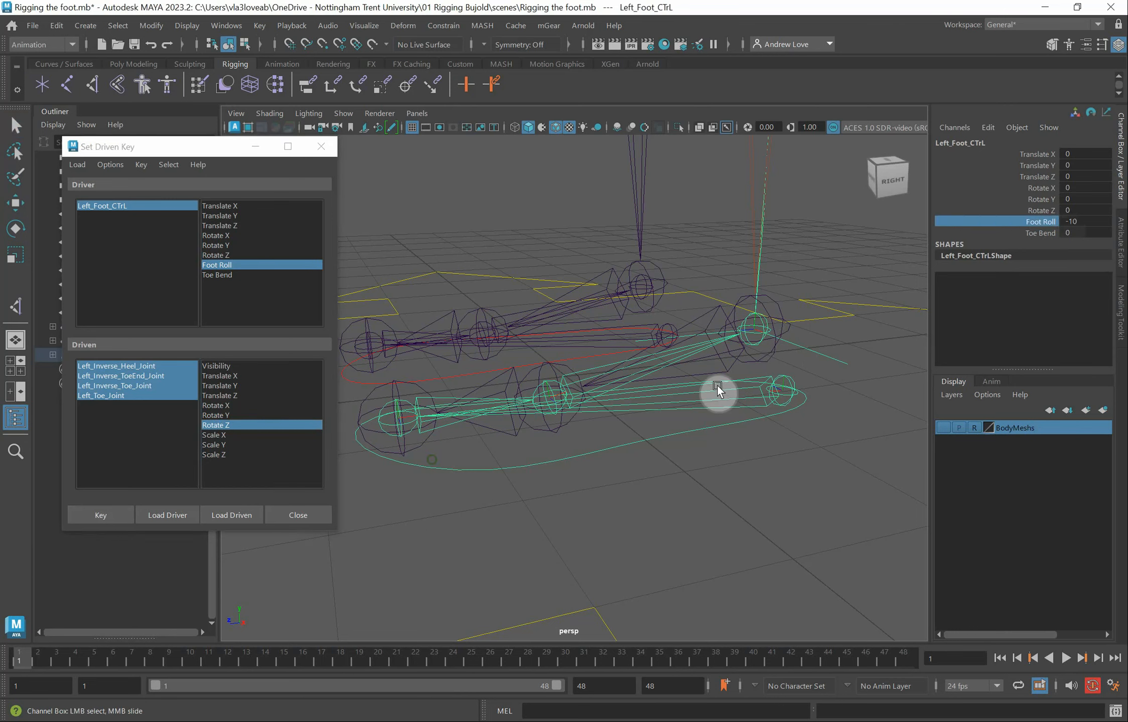
key(q)
Set Left_Inverse_Heel_Joint's Rotate Z to 45 and set a driven key for the backward heel roll
click(790, 384)
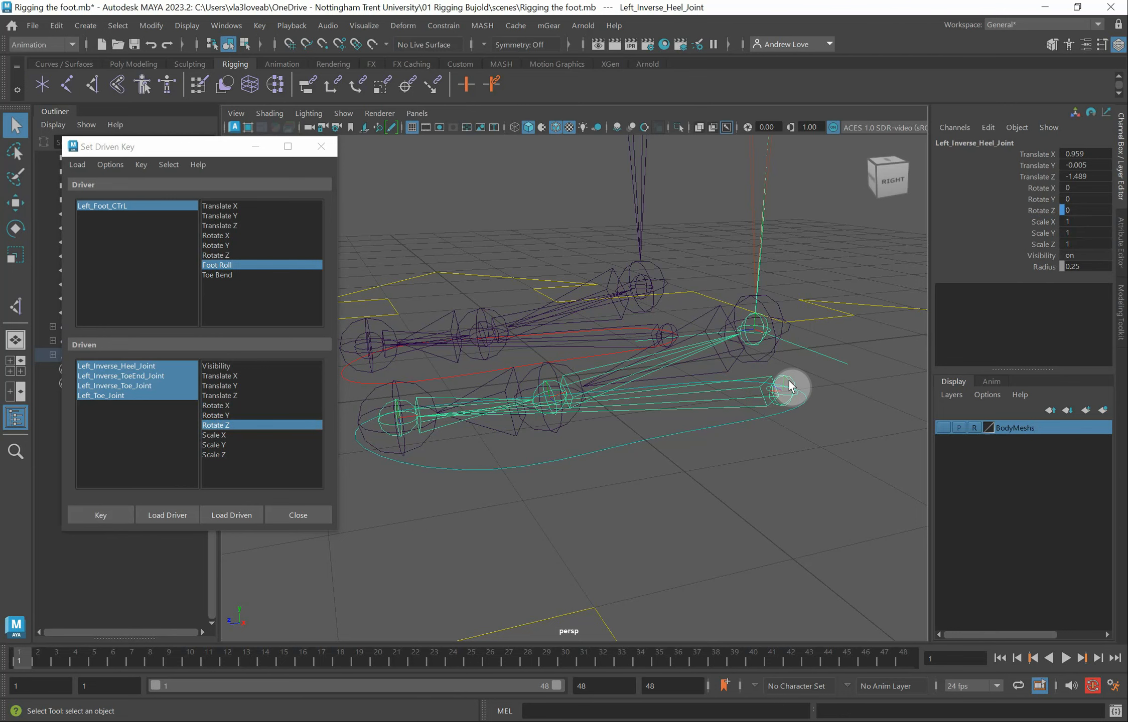
key(a)
key(e)
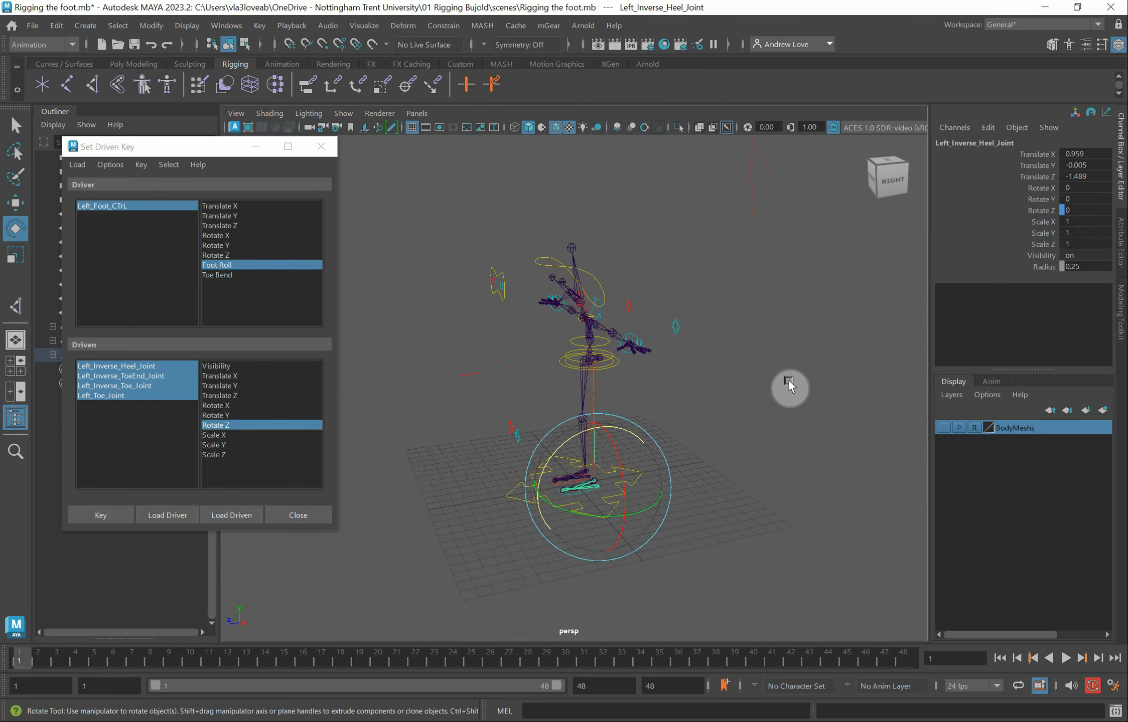
scroll(783, 378, up, 6)
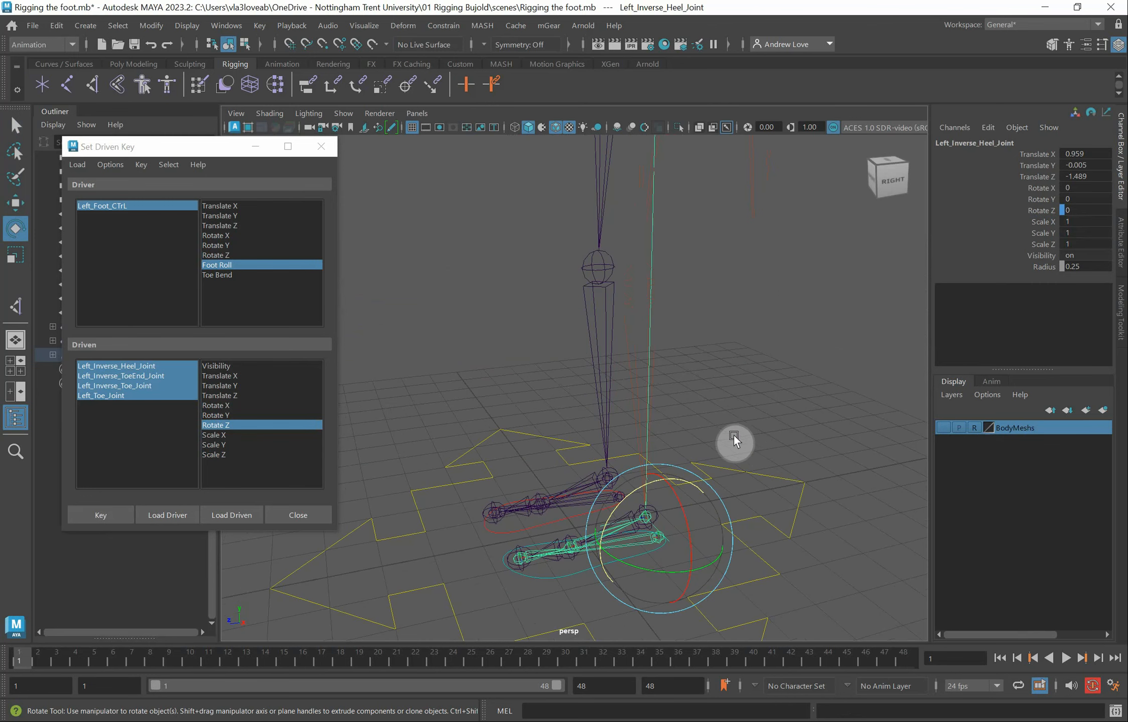
alt+drag(732, 436, 649, 453)
scroll(645, 451, up, 2)
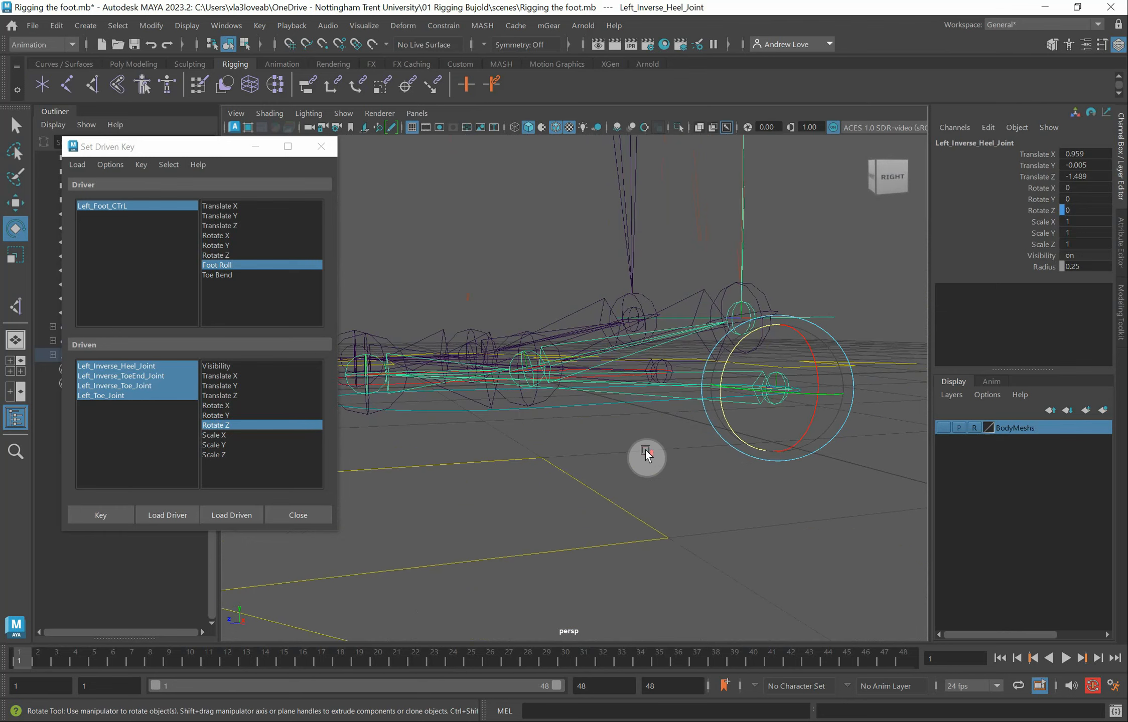
drag(730, 362, 739, 330)
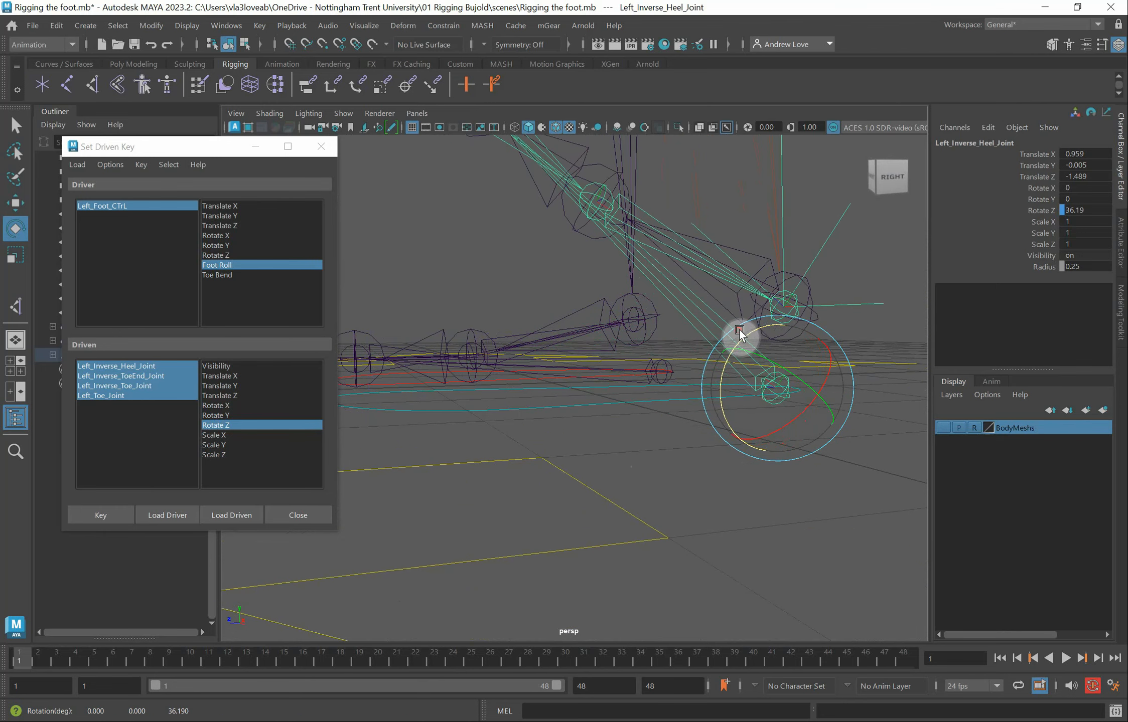
click(1095, 212)
text(45)
key(Return)
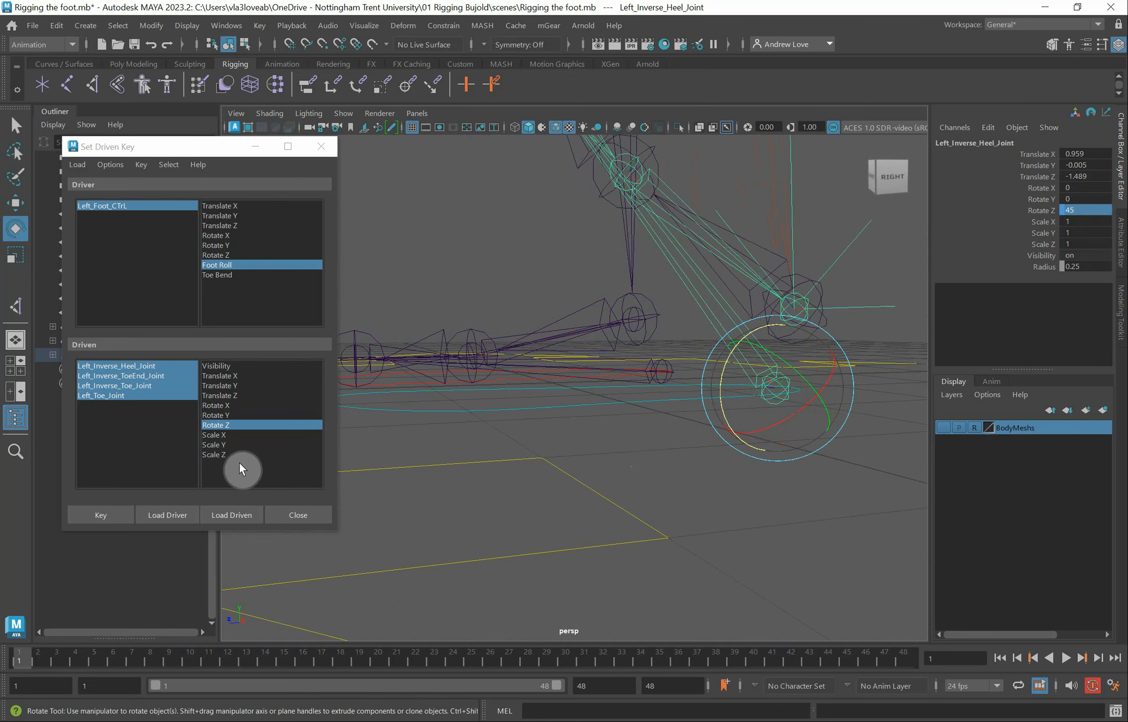
click(108, 518)
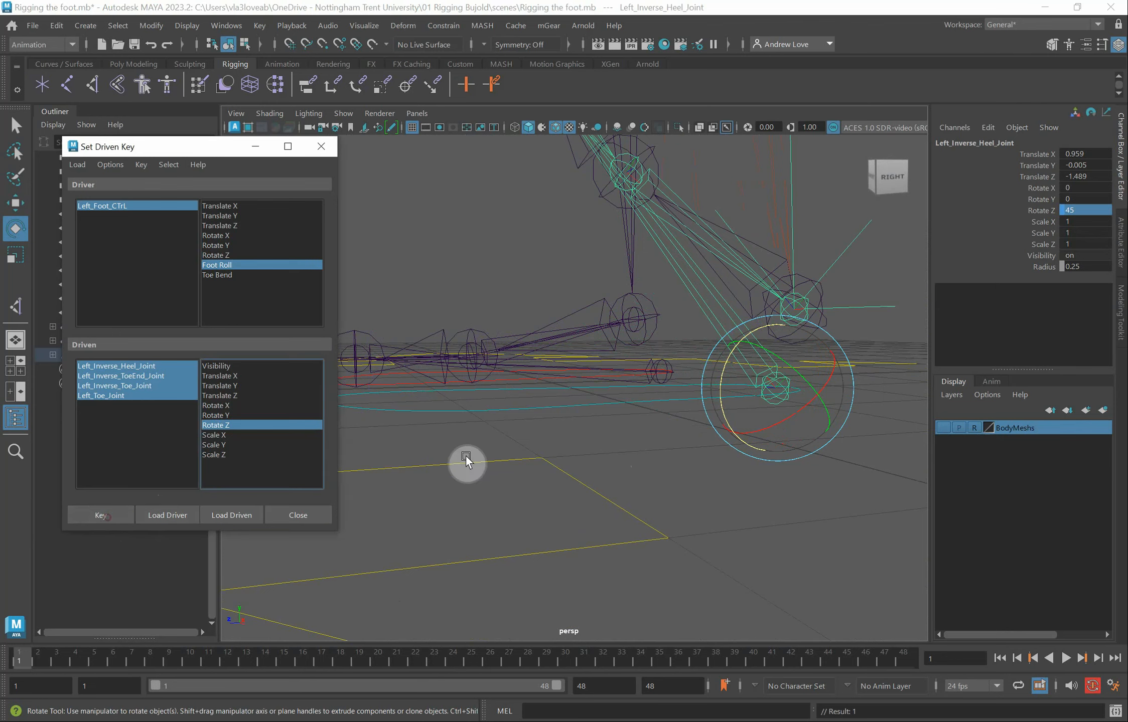
Test the heel roll by sliding Left_Foot_CTrL's Foot Roll, then set Foot Roll to 5
click(562, 404)
alt+drag(645, 426, 722, 386)
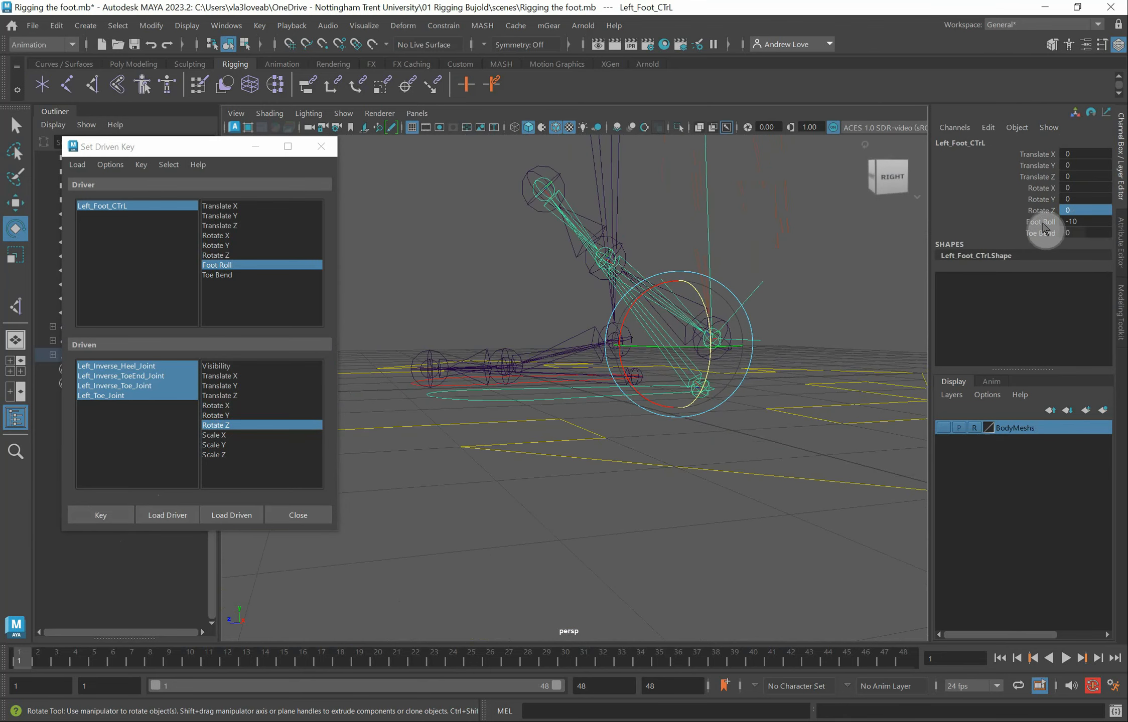
click(1042, 222)
middle_drag(470, 535, 522, 537)
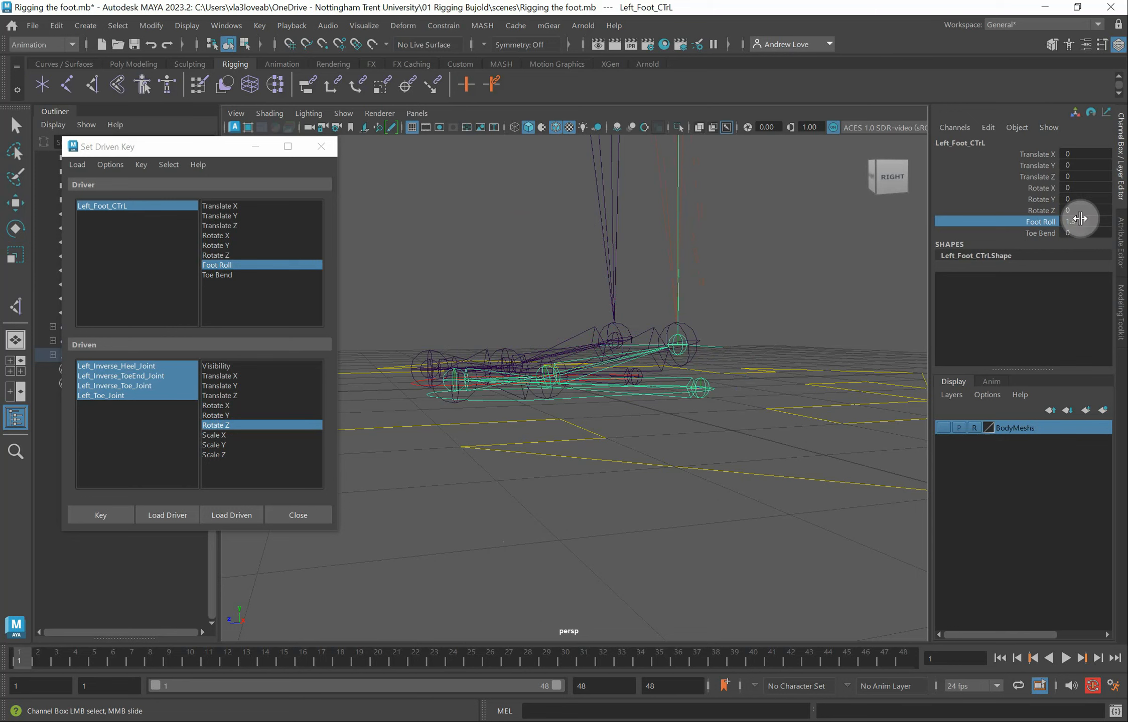
click(1084, 223)
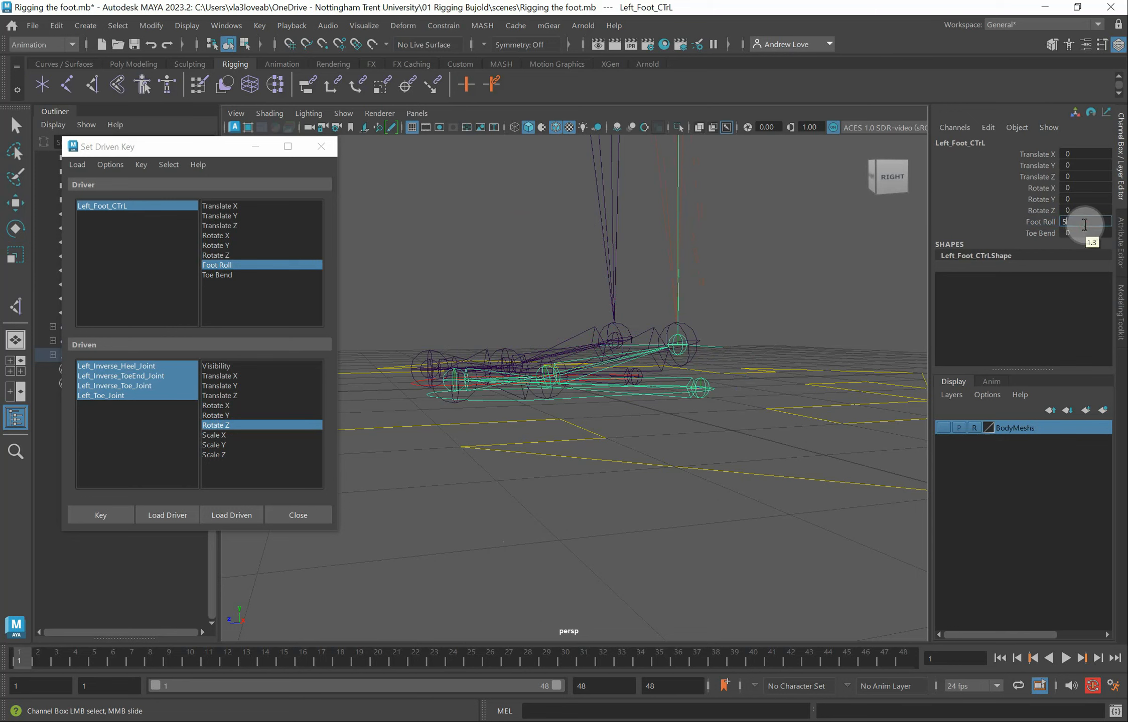
key(Return)
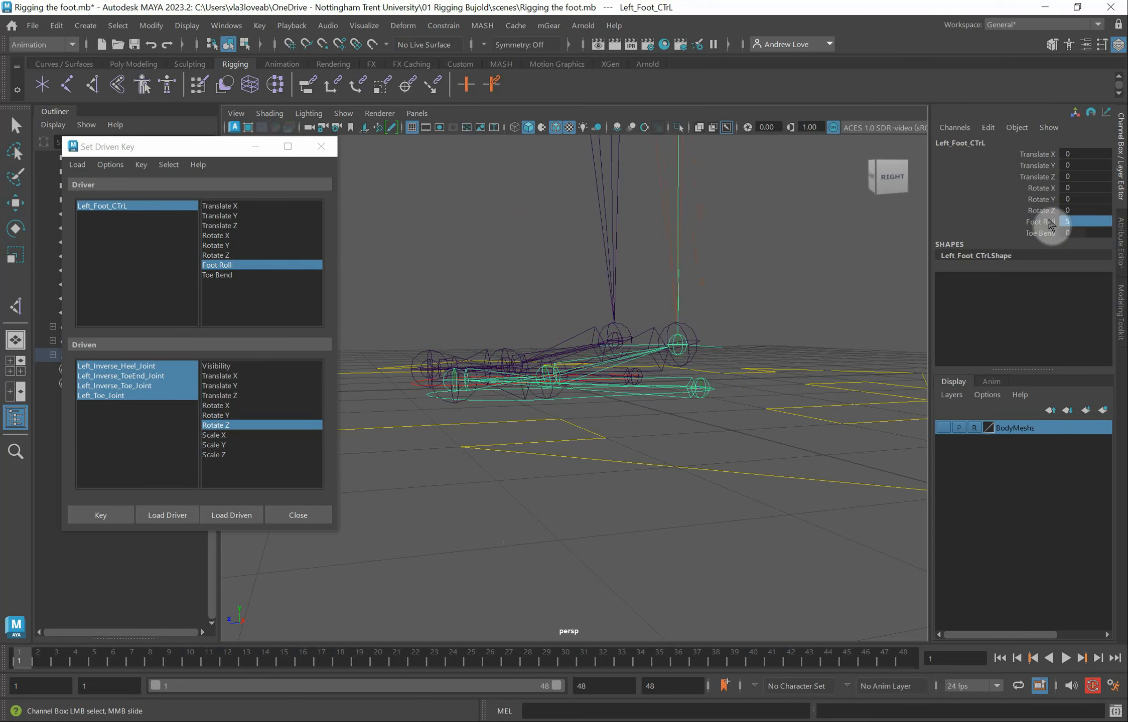
Rotate Left_Inverse_Toe_Joint to lift the heel, setting its Rotate Z to 45
alt+middle_drag(482, 483, 563, 486)
scroll(562, 485, up, 5)
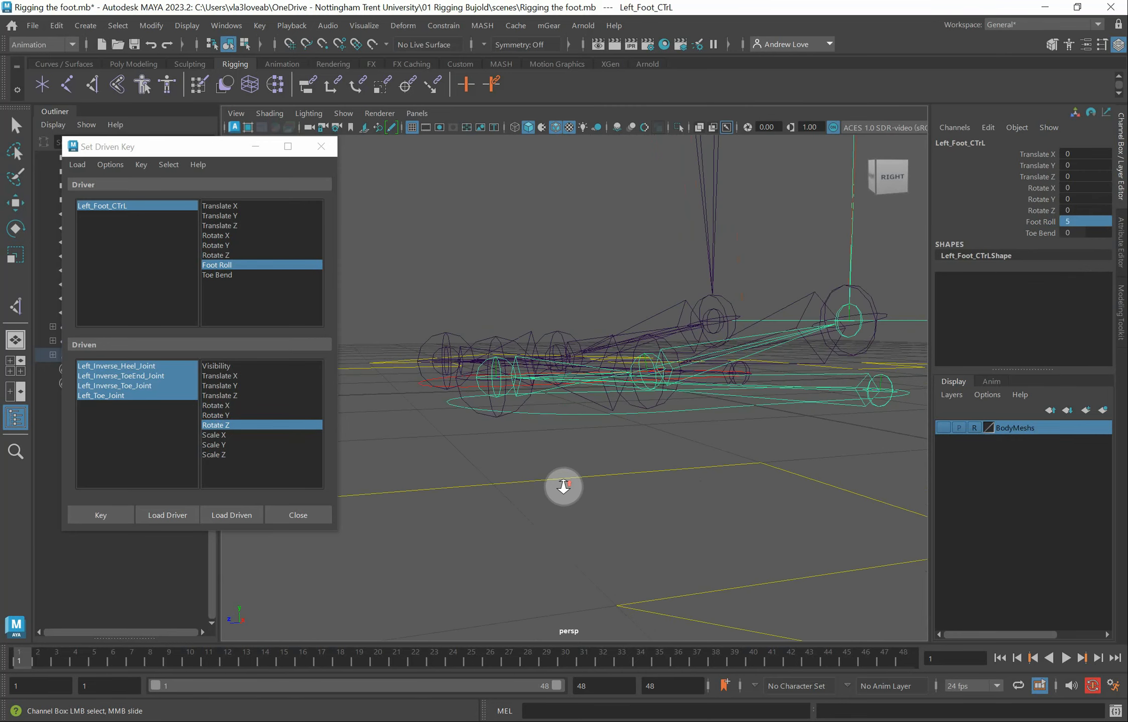
alt+drag(595, 478, 503, 515)
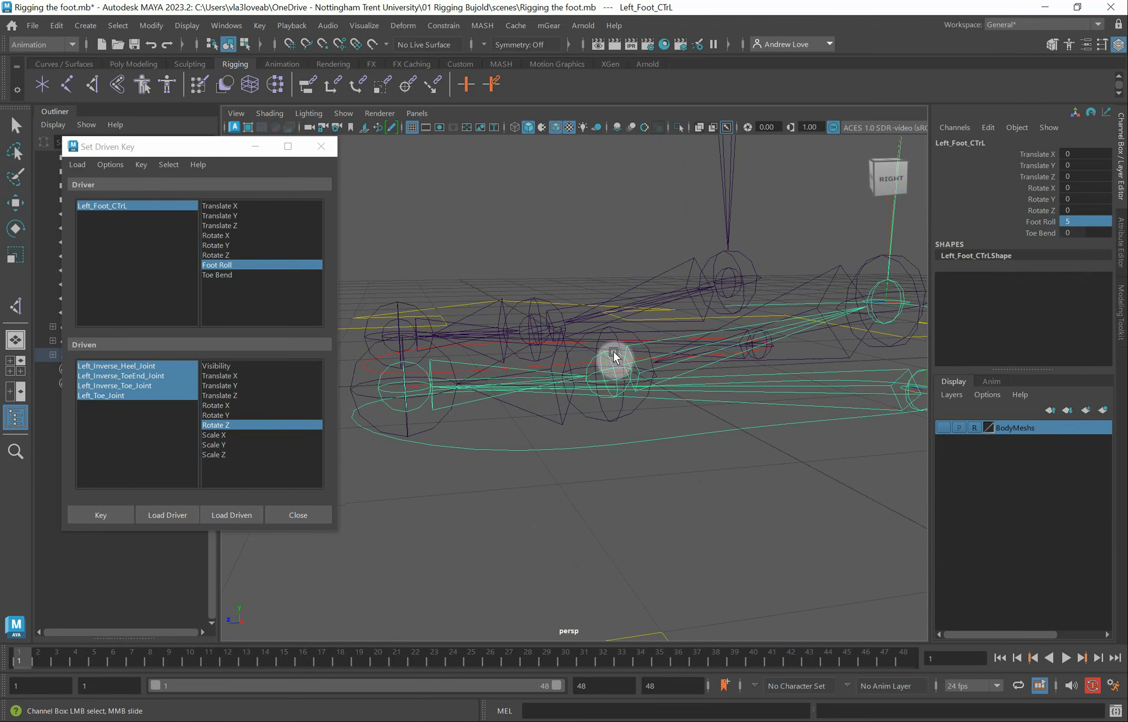
click(613, 351)
key(e)
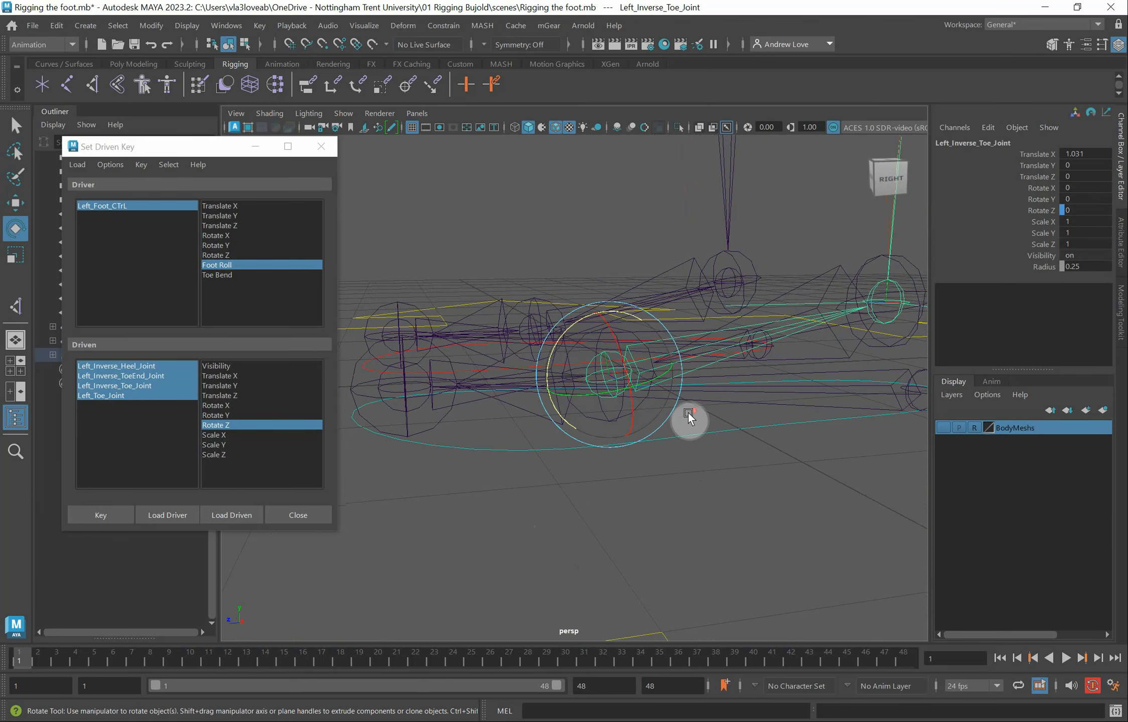
drag(562, 329, 537, 357)
double_click(1098, 210)
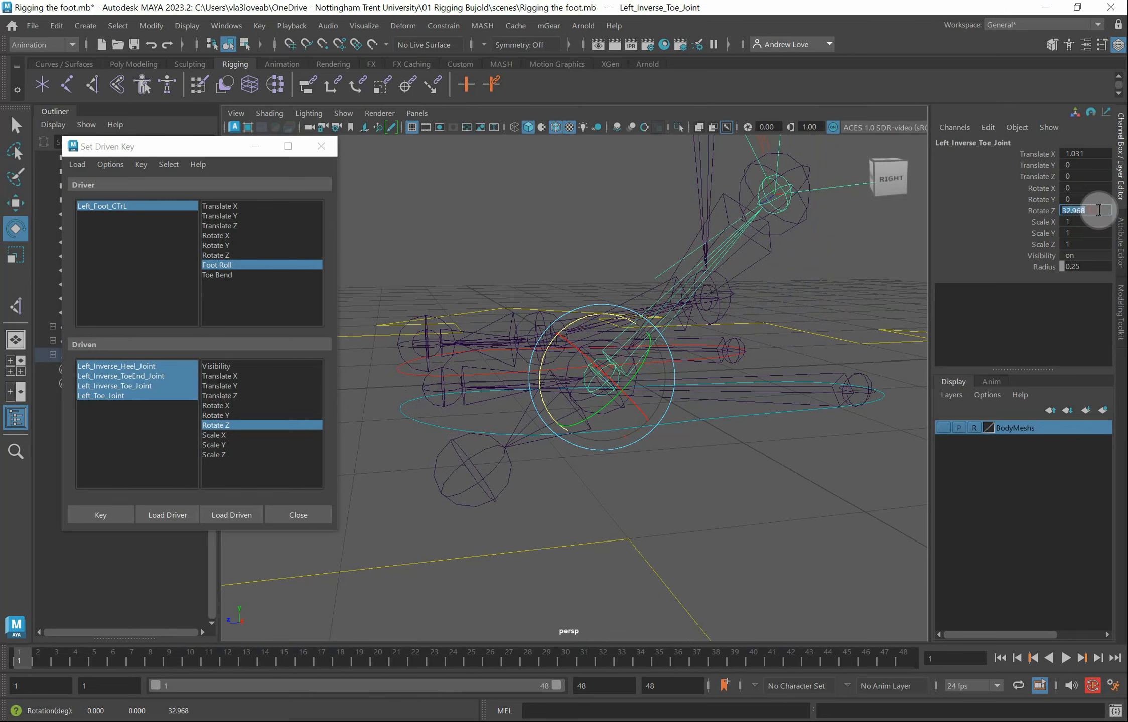
text(45)
key(Return)
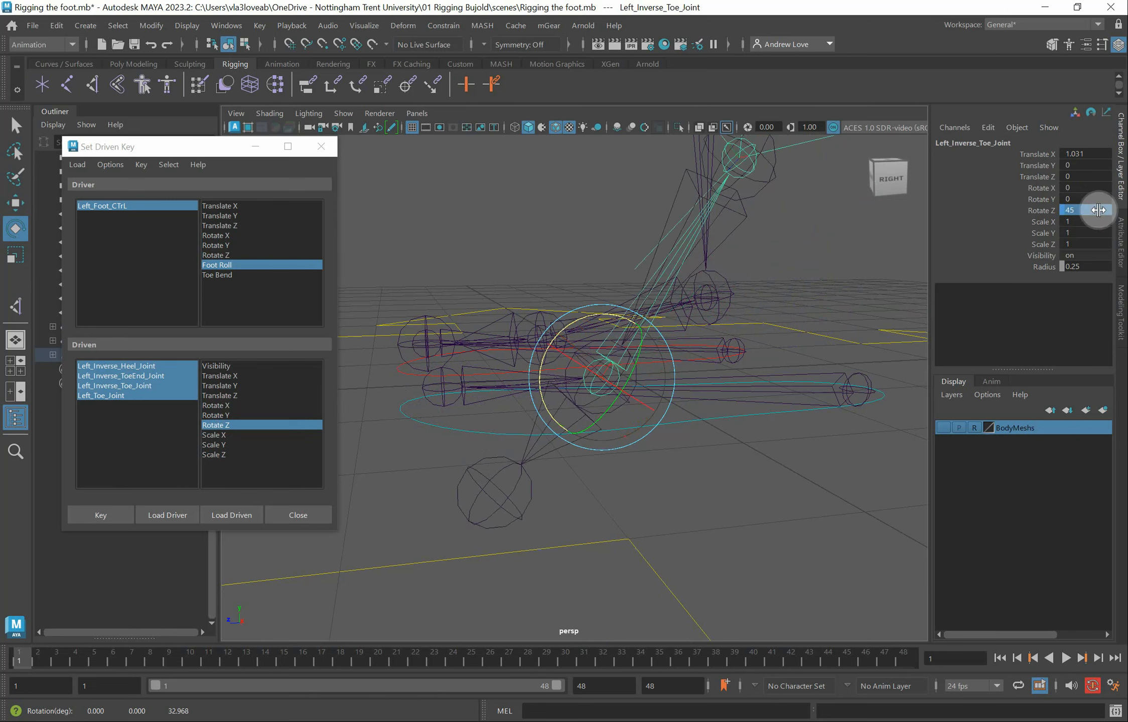
Set Left_Toe_Joint's Rotate Z to 45 to flatten the toes and set a driven key for this pose
click(661, 484)
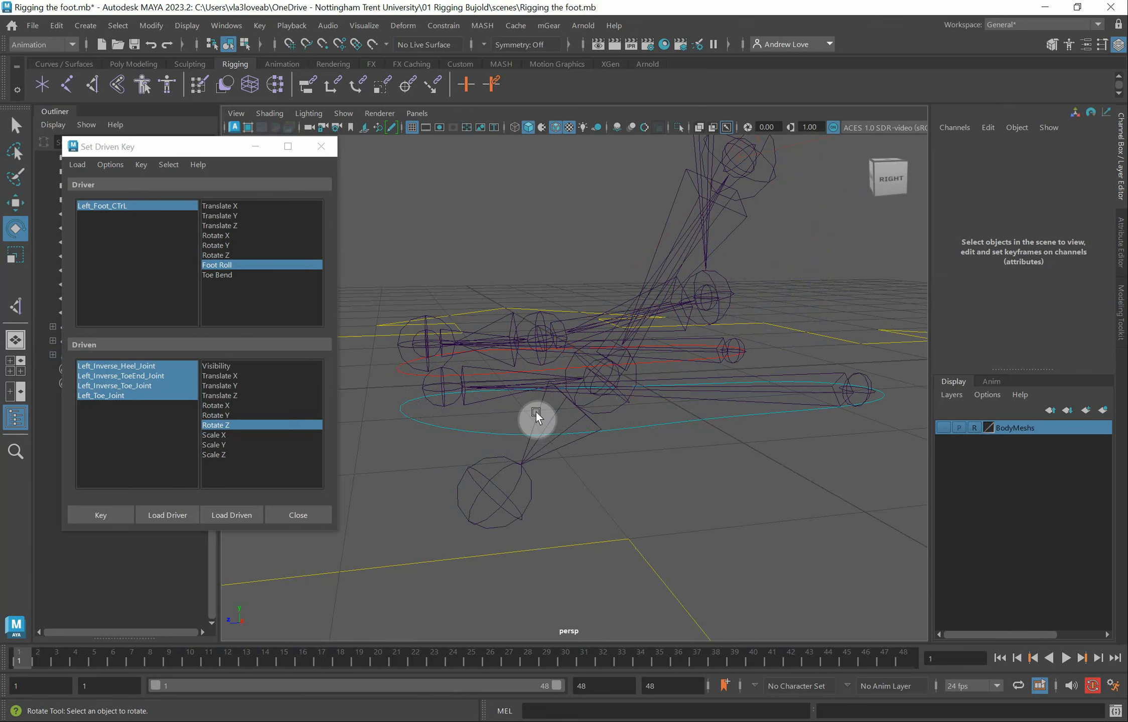
click(535, 411)
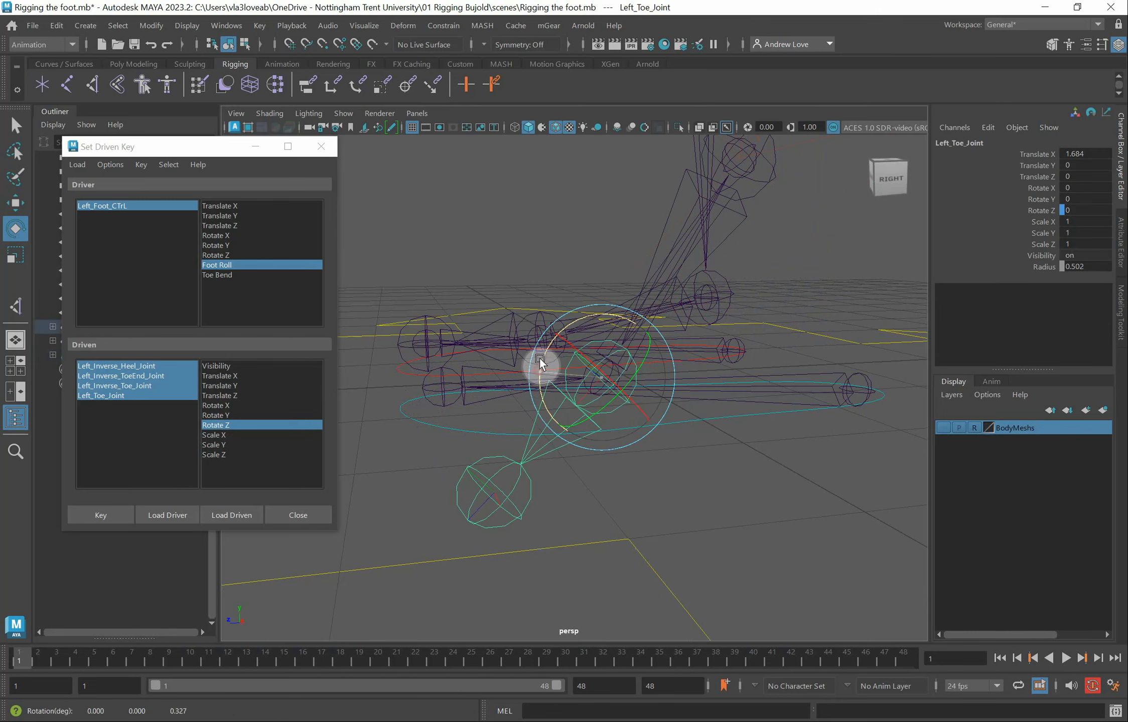
drag(539, 361, 549, 346)
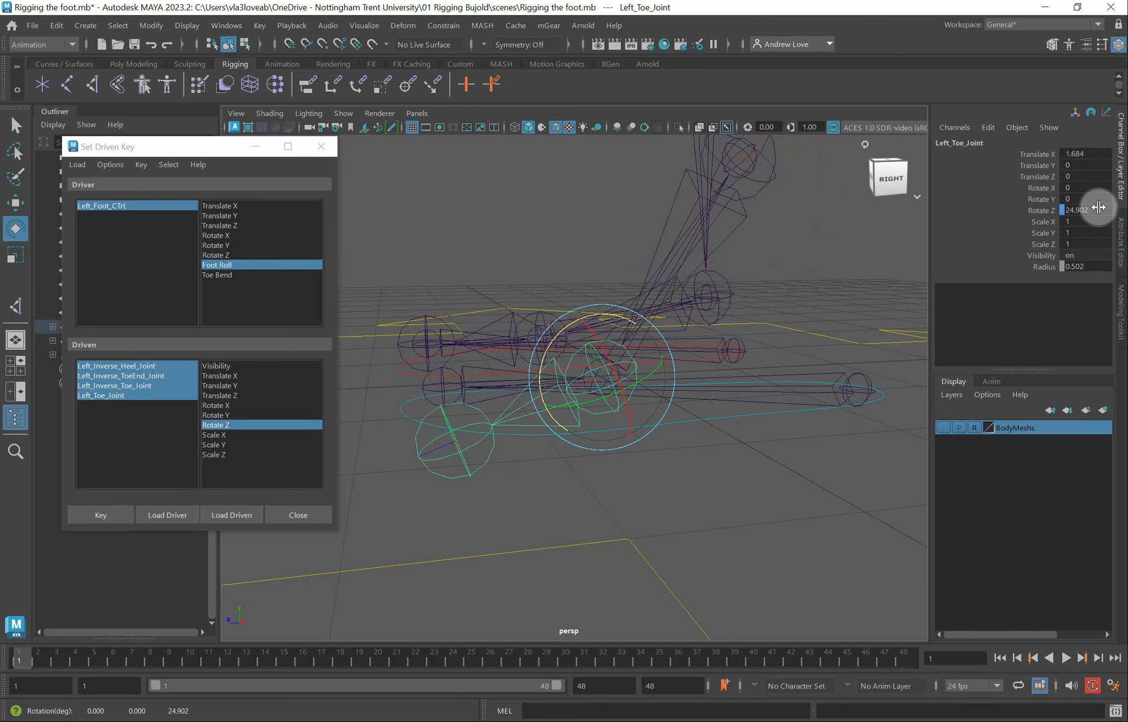
text(45)
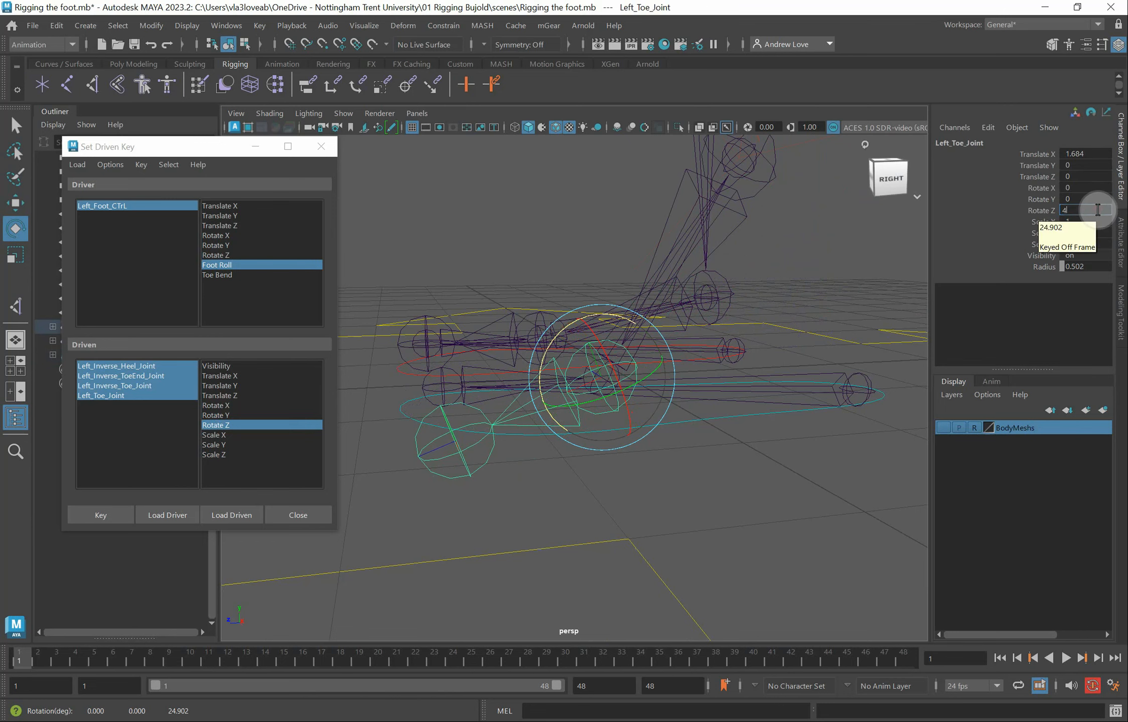
key(Return)
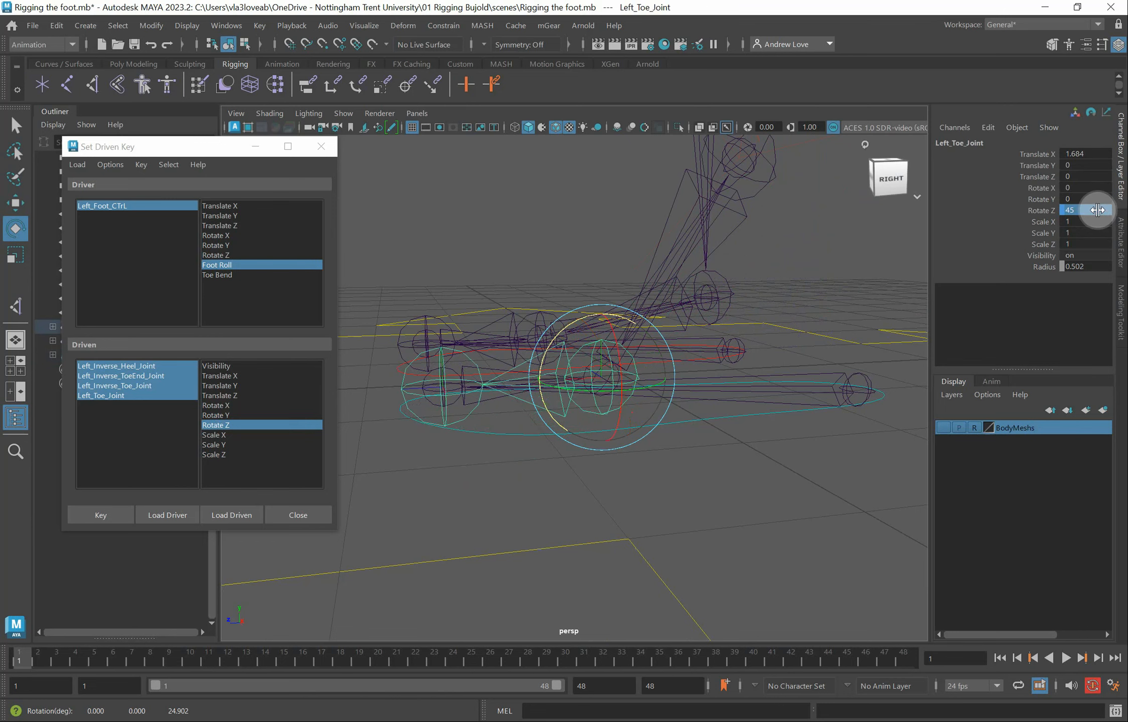
click(101, 515)
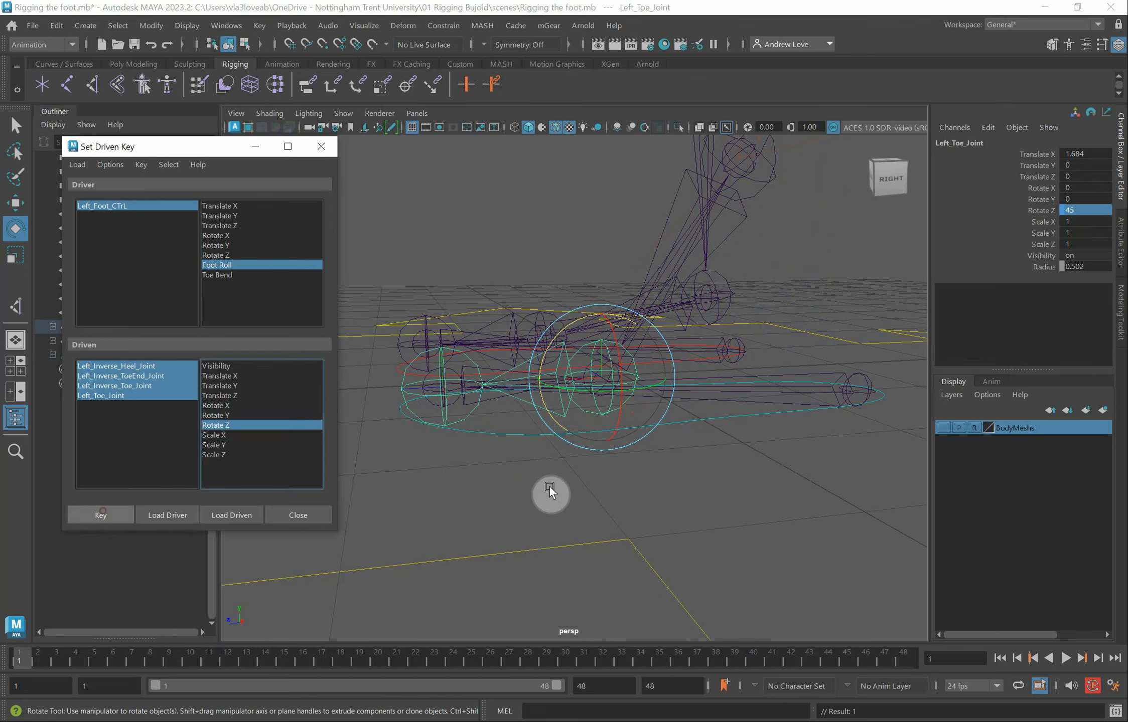
Set Left_Foot_CTrL's Foot Roll to 10
click(736, 412)
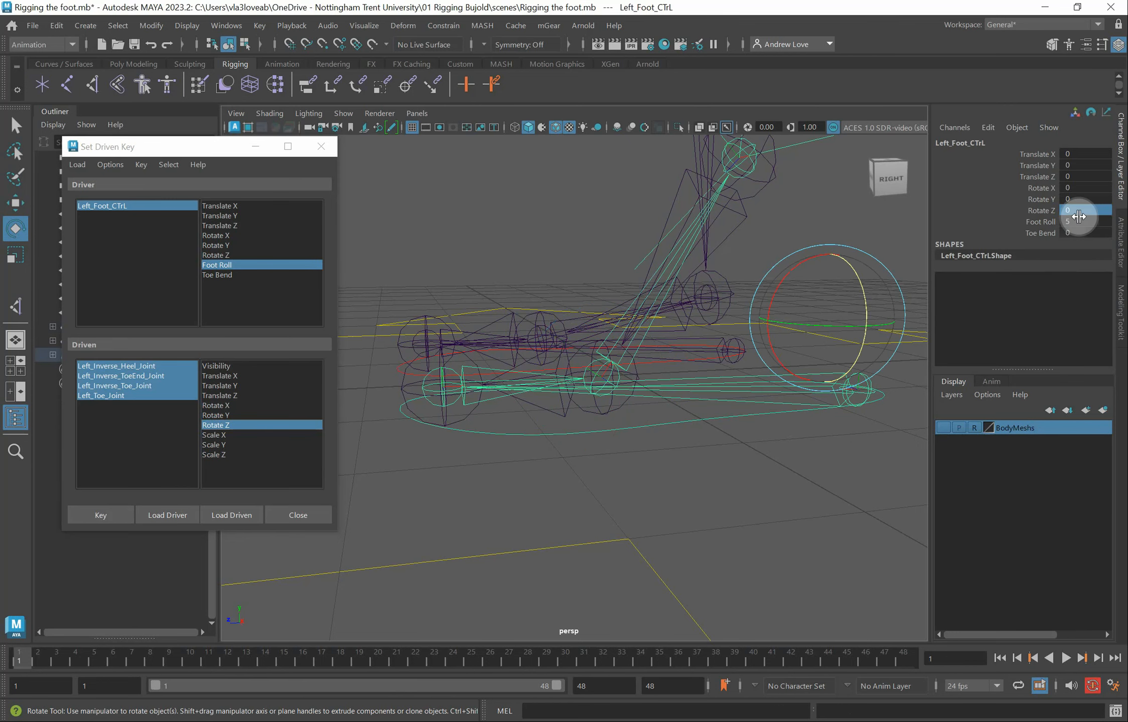
click(1045, 222)
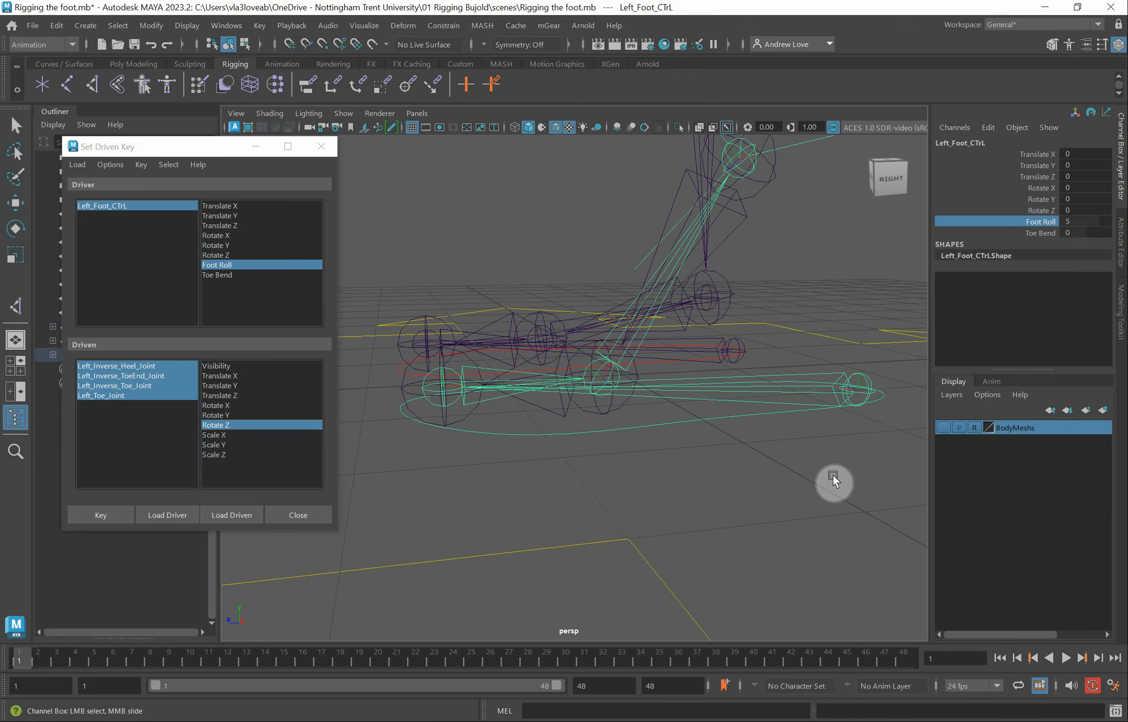
middle_drag(833, 481, 900, 458)
alt+drag(590, 417, 602, 356)
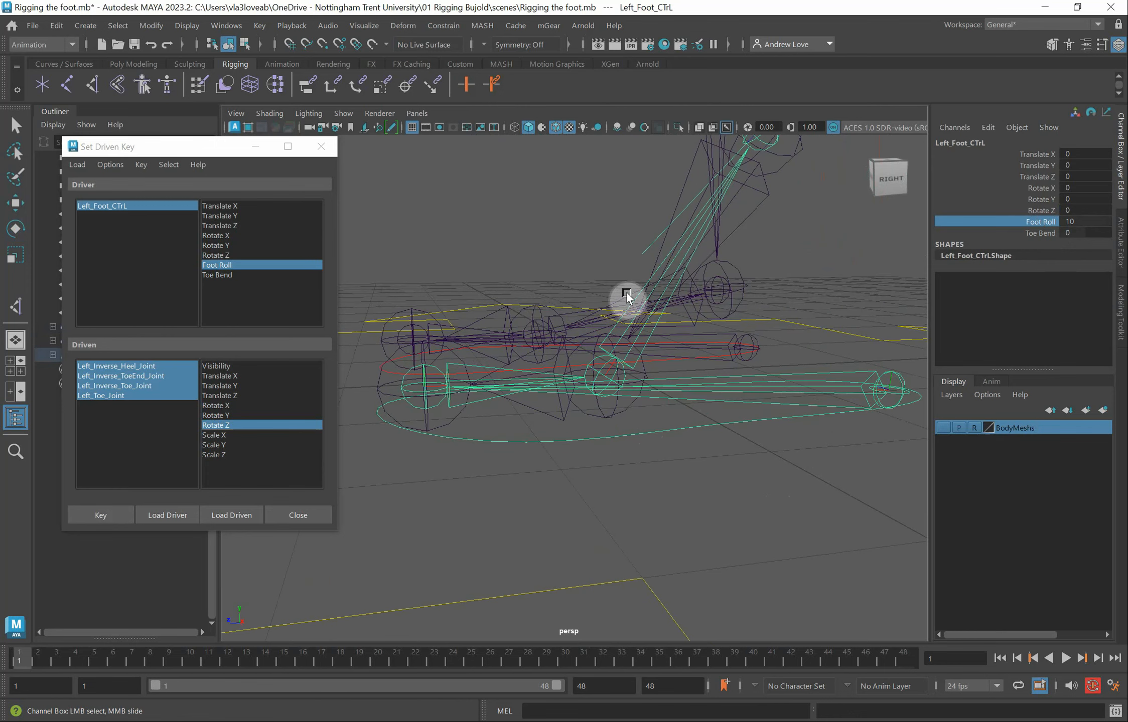
Reset the Rotate Z of both Left_Inverse_Toe_Joint and Left_Toe_Joint to 0
click(652, 330)
key(e)
click(1078, 209)
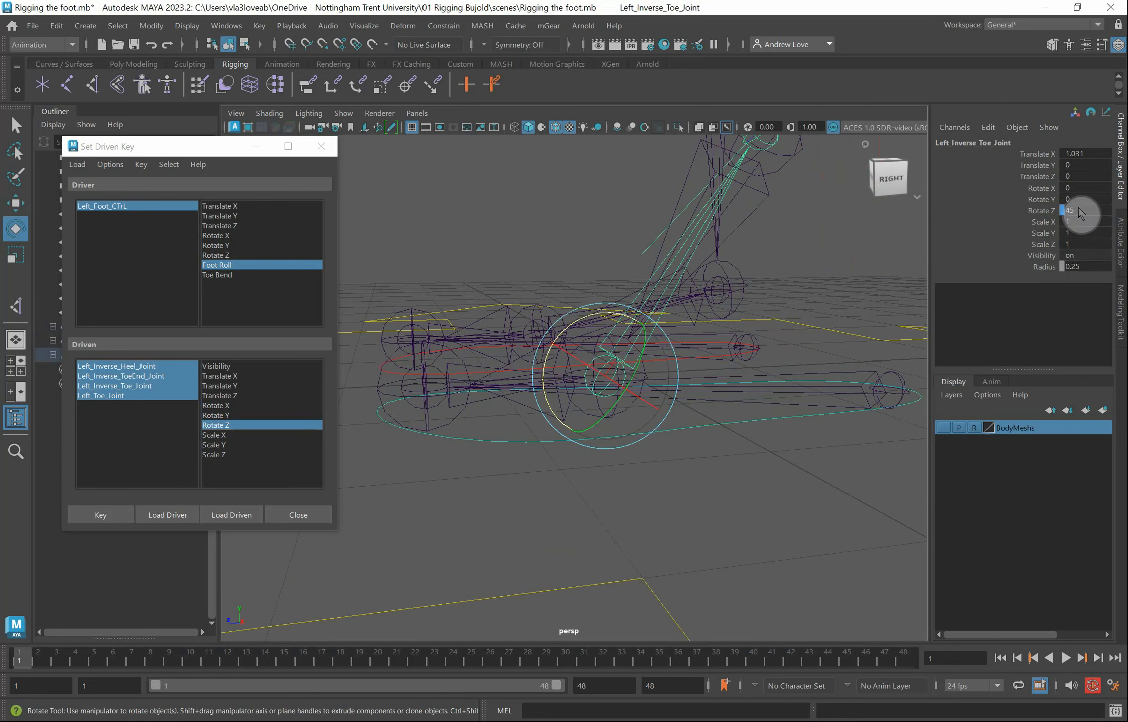
text(0)
key(Return)
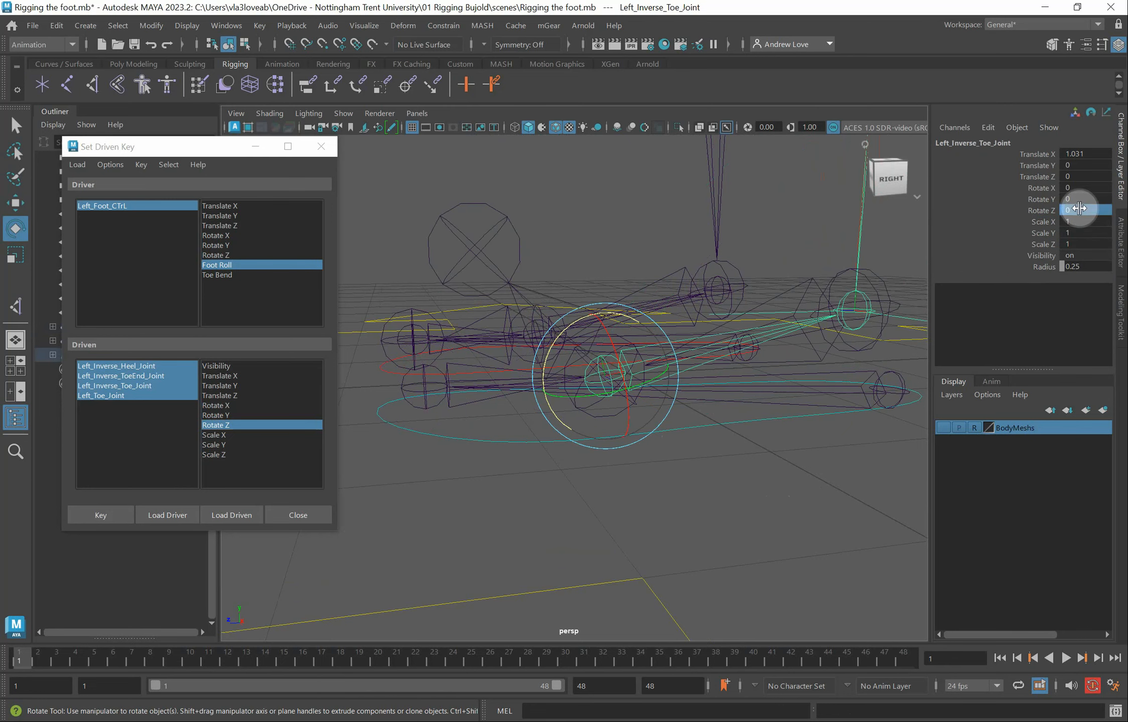
click(544, 291)
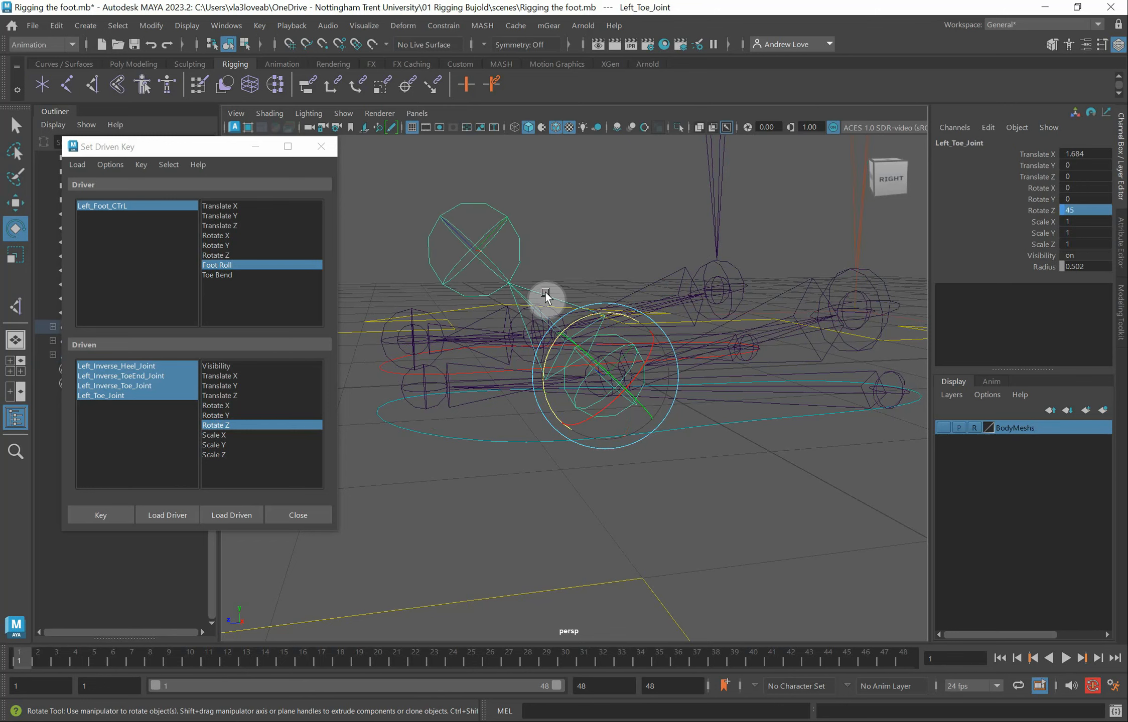
click(1088, 211)
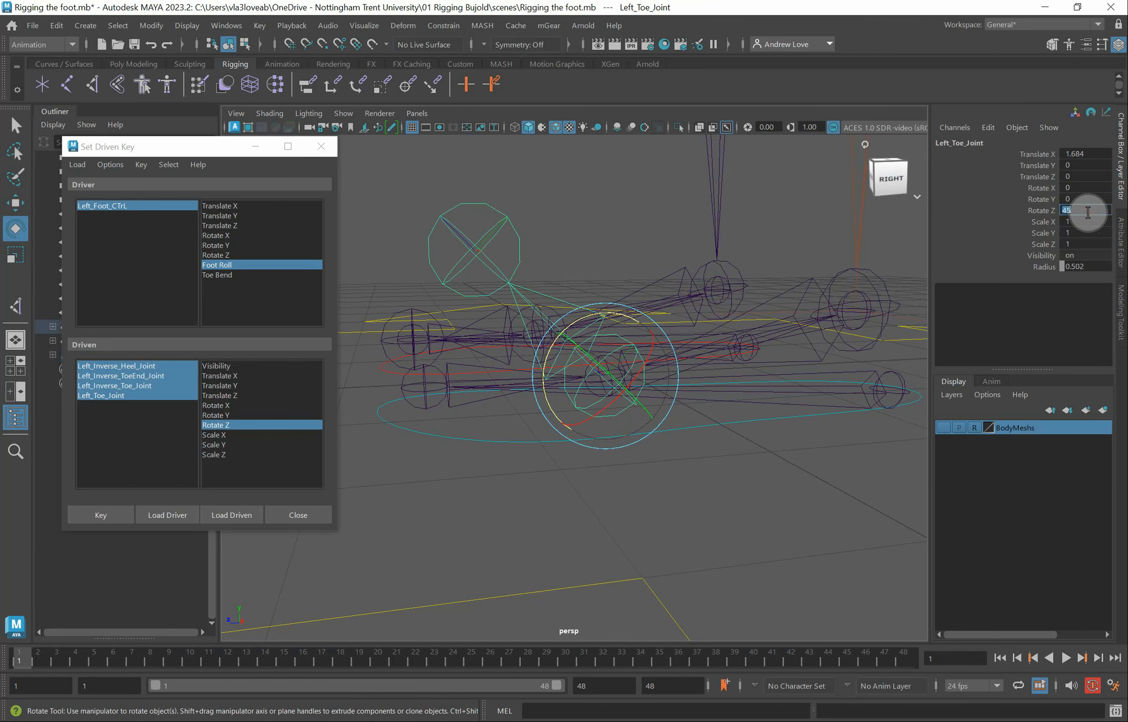
text(0)
key(Return)
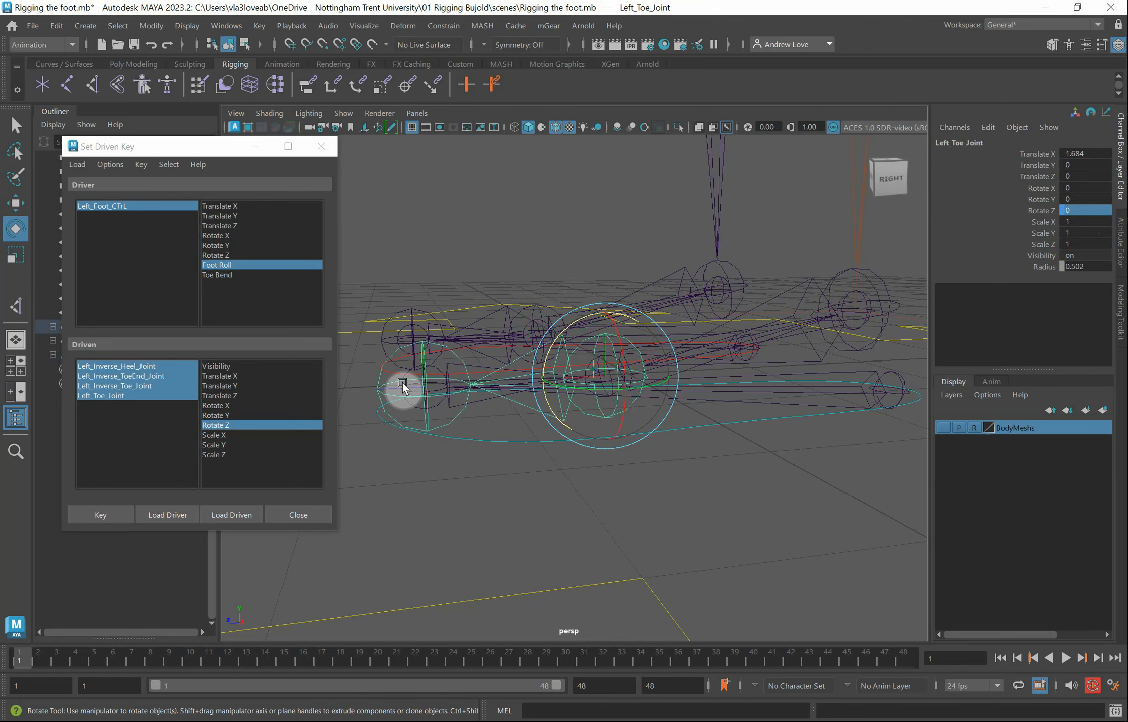
Rotate Left_Inverse_ToeEnd_Joint to raise the foot onto its toe tip, setting Rotate Z to 65, and set a driven key
click(413, 406)
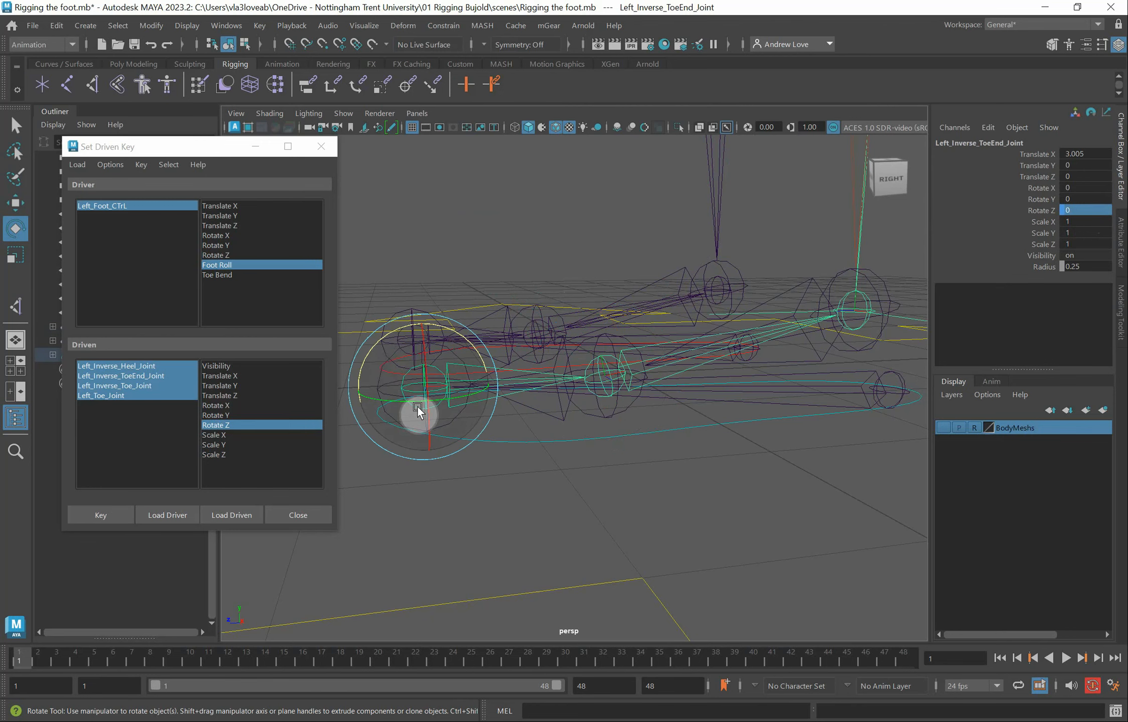
drag(378, 354, 655, 424)
scroll(655, 420, down, 5)
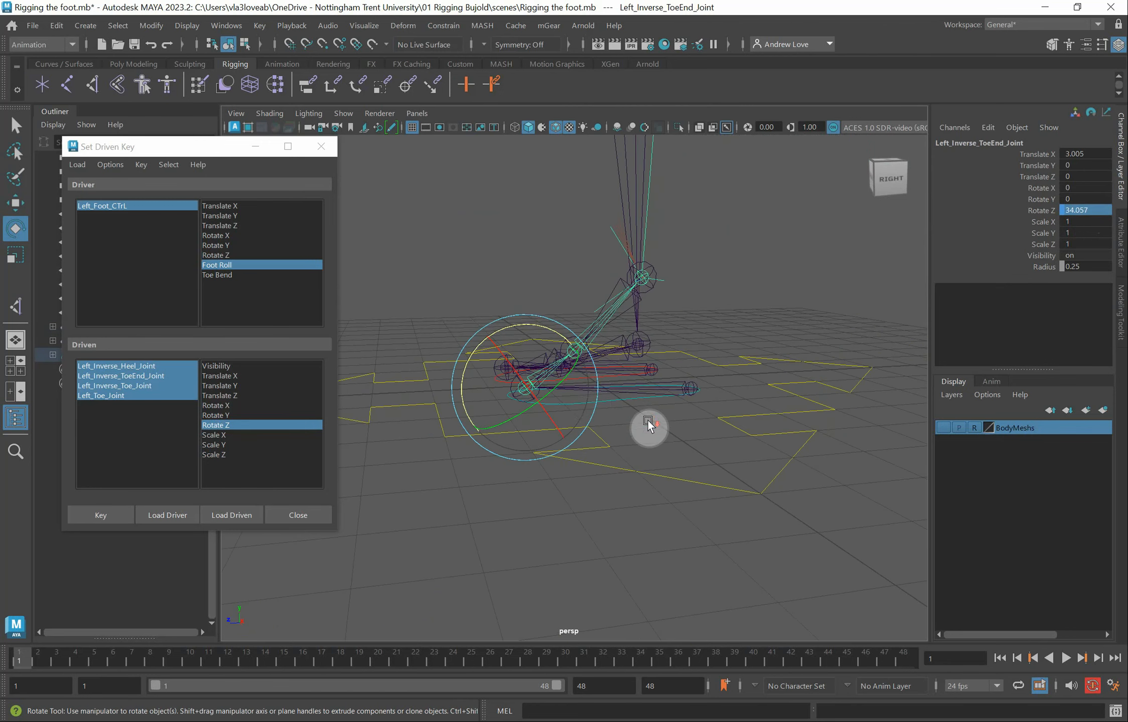
drag(465, 363, 464, 402)
alt+drag(736, 355, 634, 439)
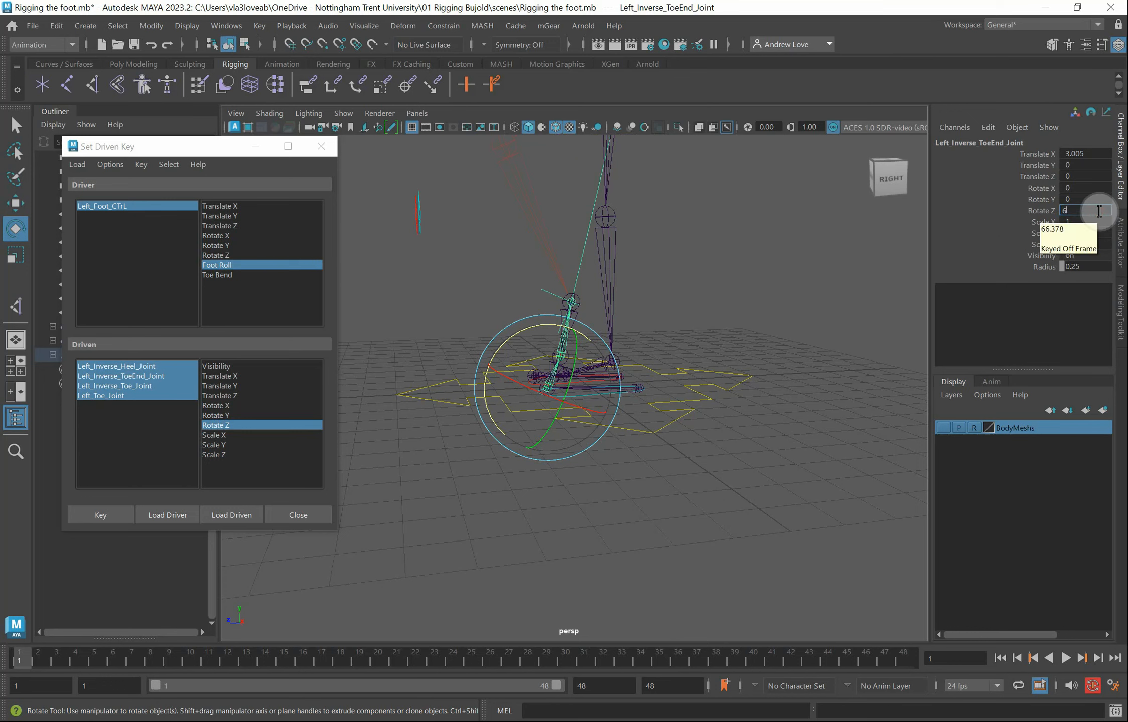
click(1098, 211)
text(65)
key(Return)
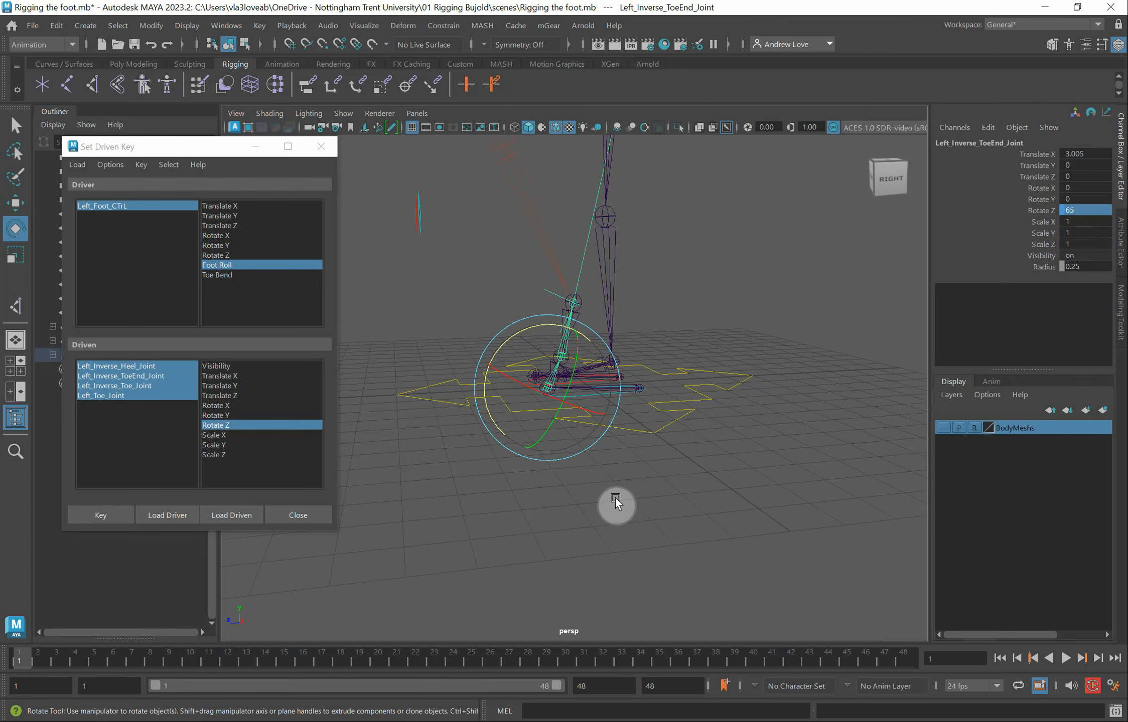
alt+drag(561, 490, 646, 526)
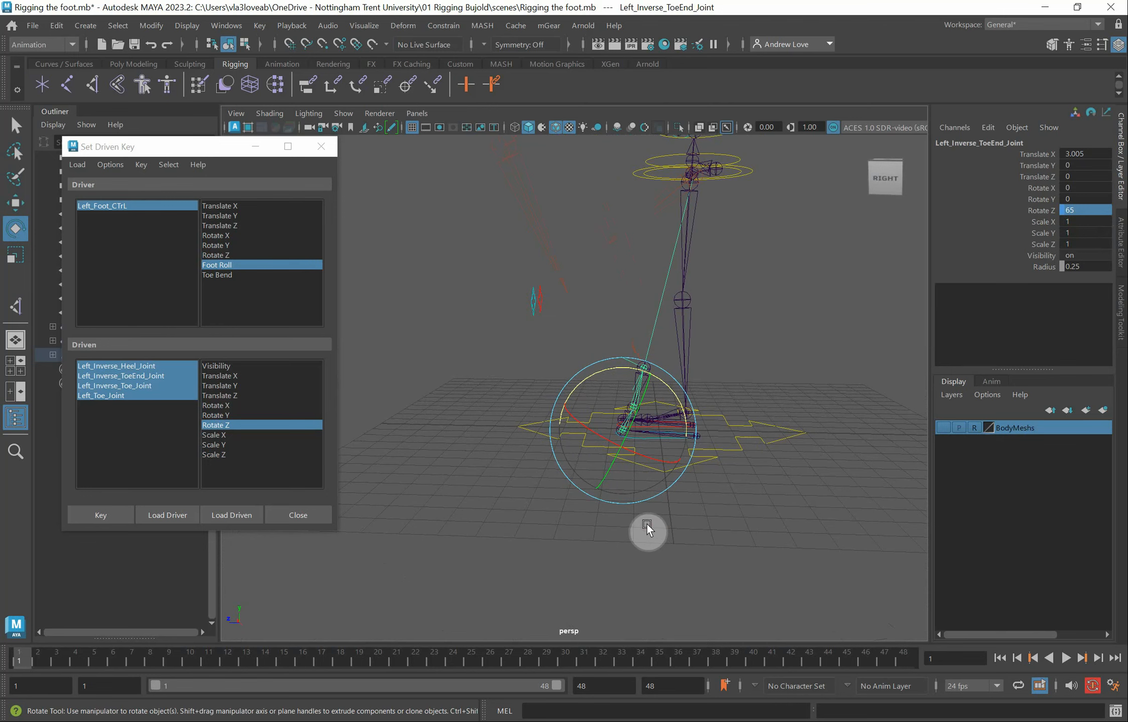
click(93, 517)
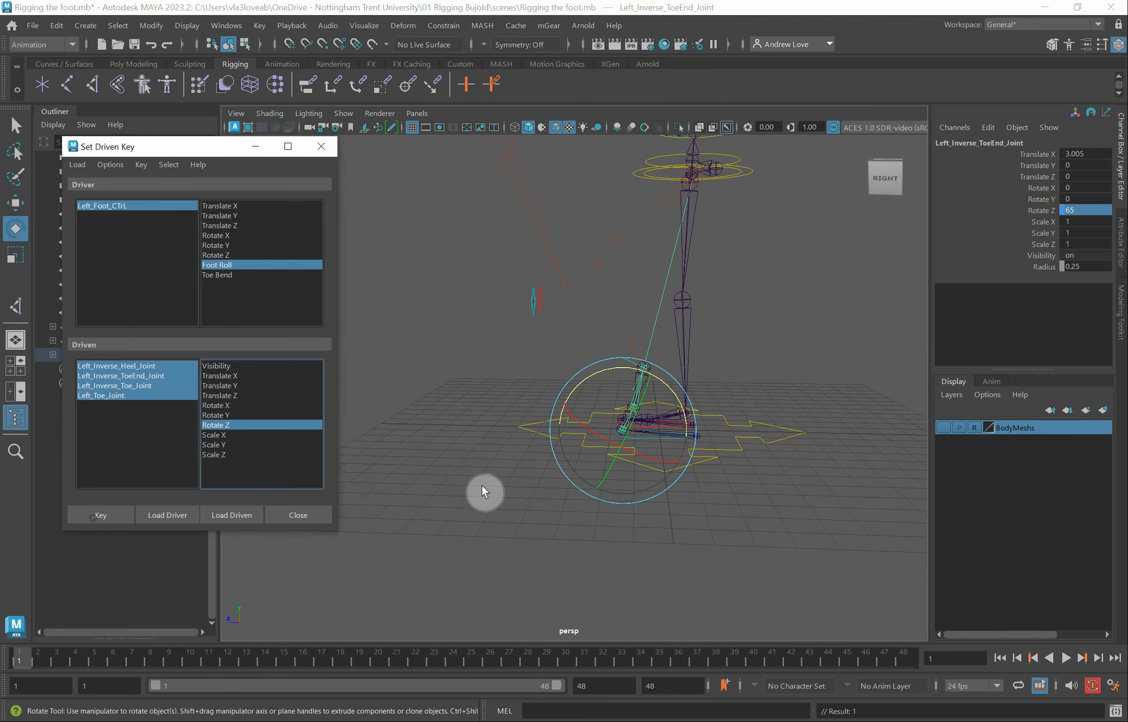
Test the full foot roll by sliding Left_Foot_CTrL's Foot Roll, and reset Foot Roll to 0
scroll(544, 505, up, 5)
click(483, 525)
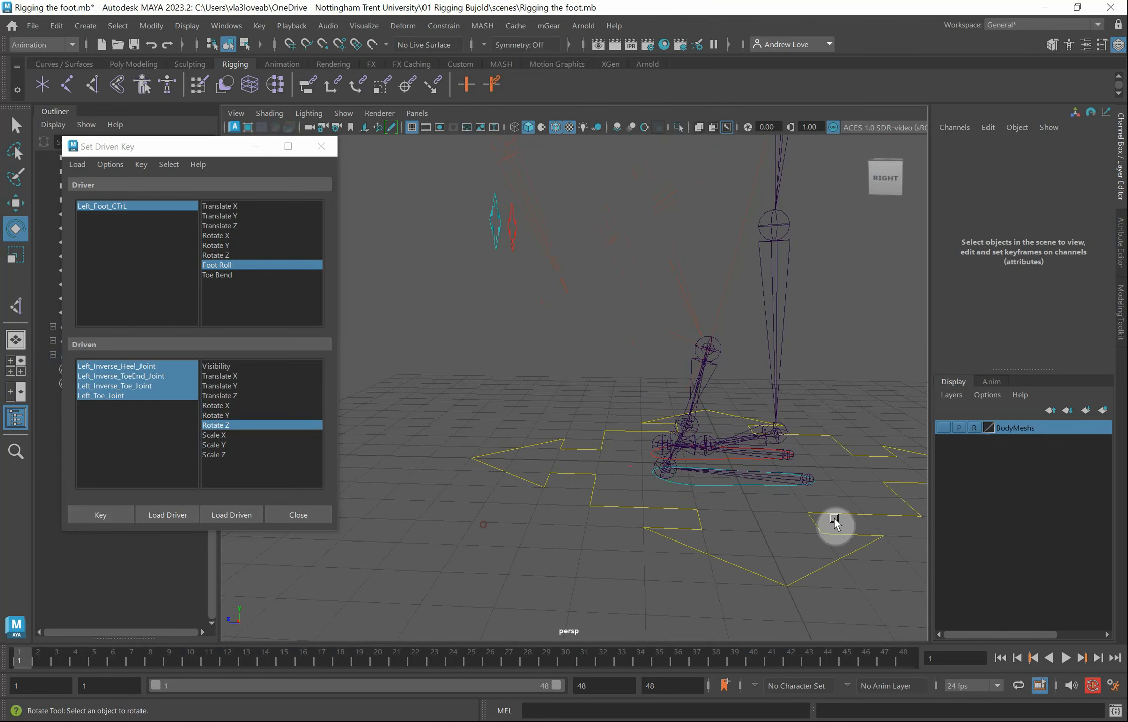
click(691, 485)
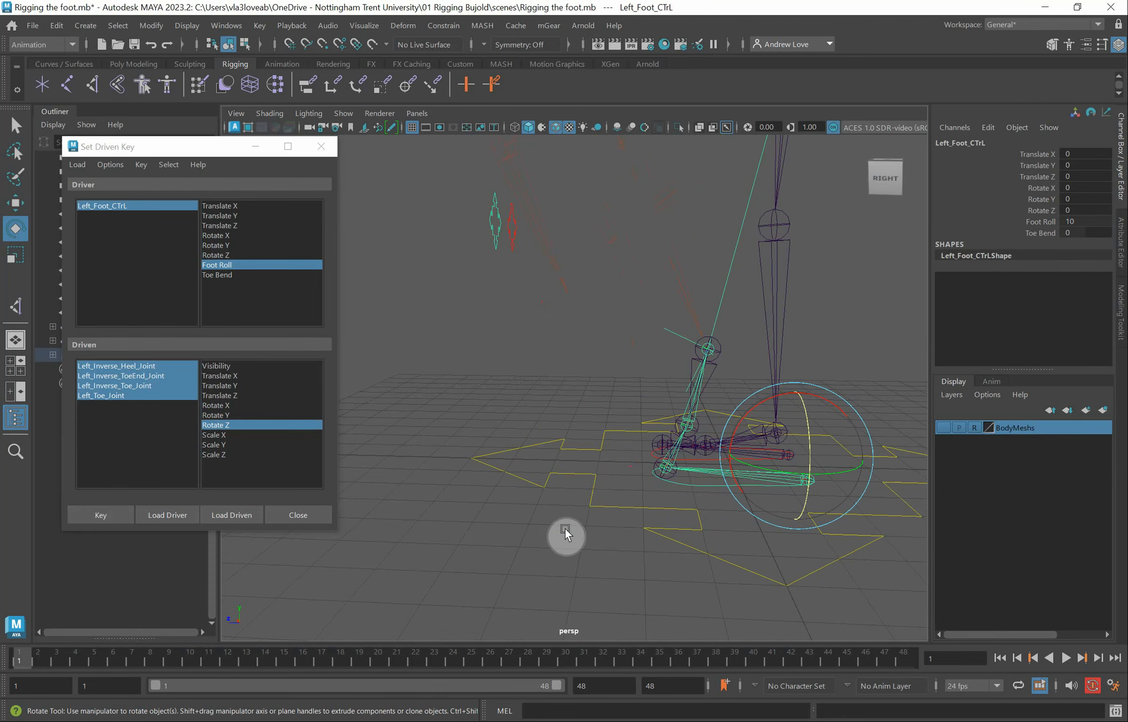
alt+middle_drag(564, 533, 517, 507)
click(1033, 221)
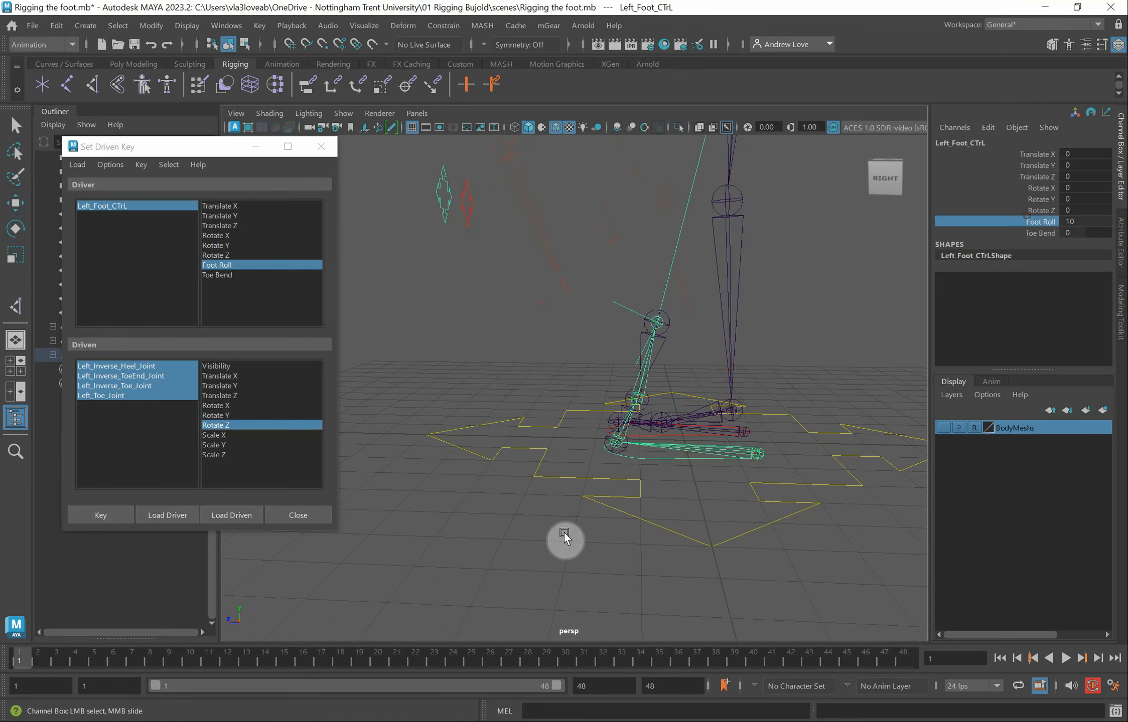
middle_drag(596, 558, 423, 594)
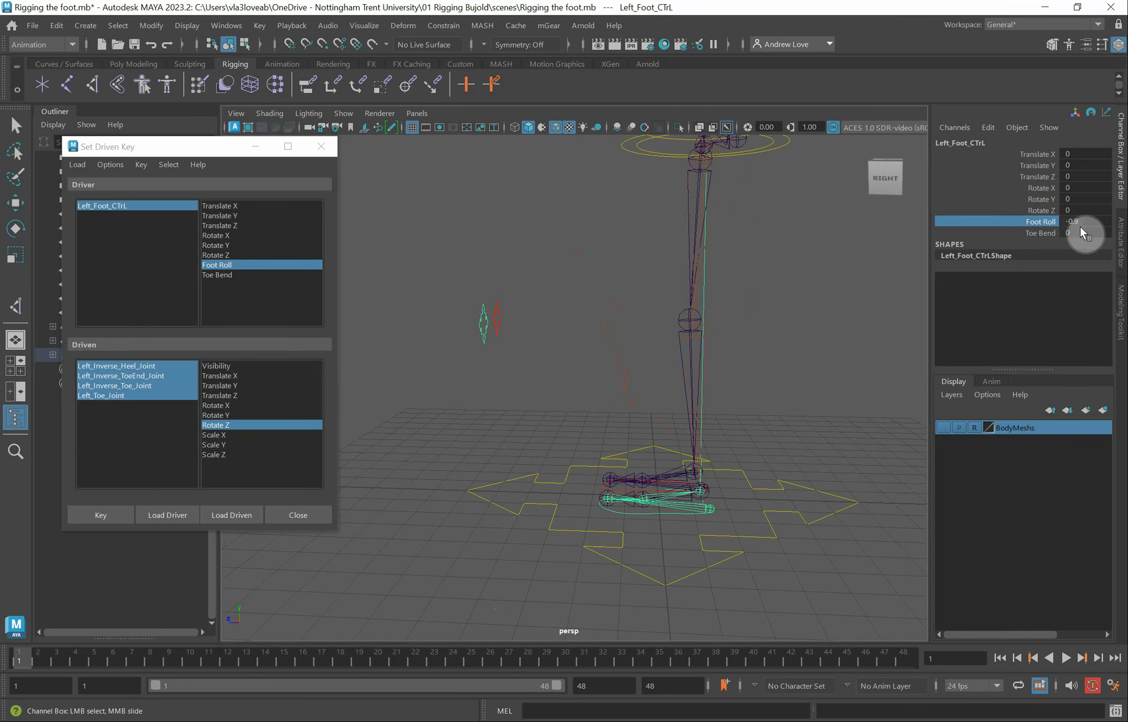
double_click(1084, 222)
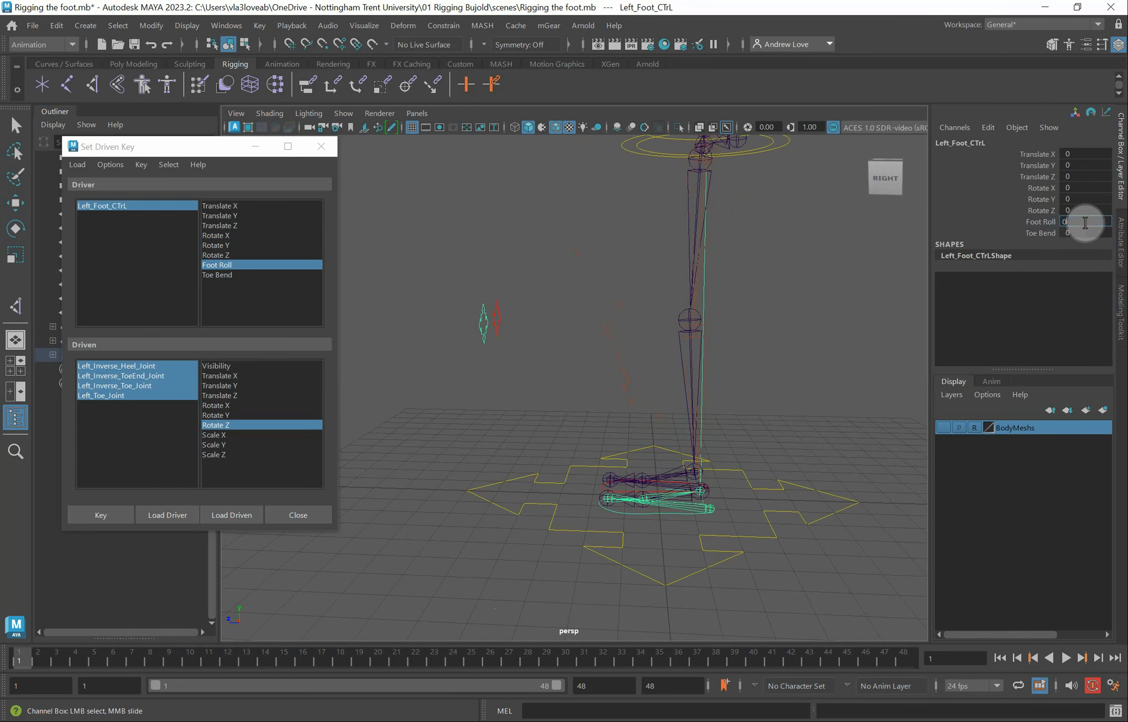
key(Return)
Choose Toe Bend as the driver attribute and load Left_Toe_Joint as driven with its Rotate Z
click(216, 275)
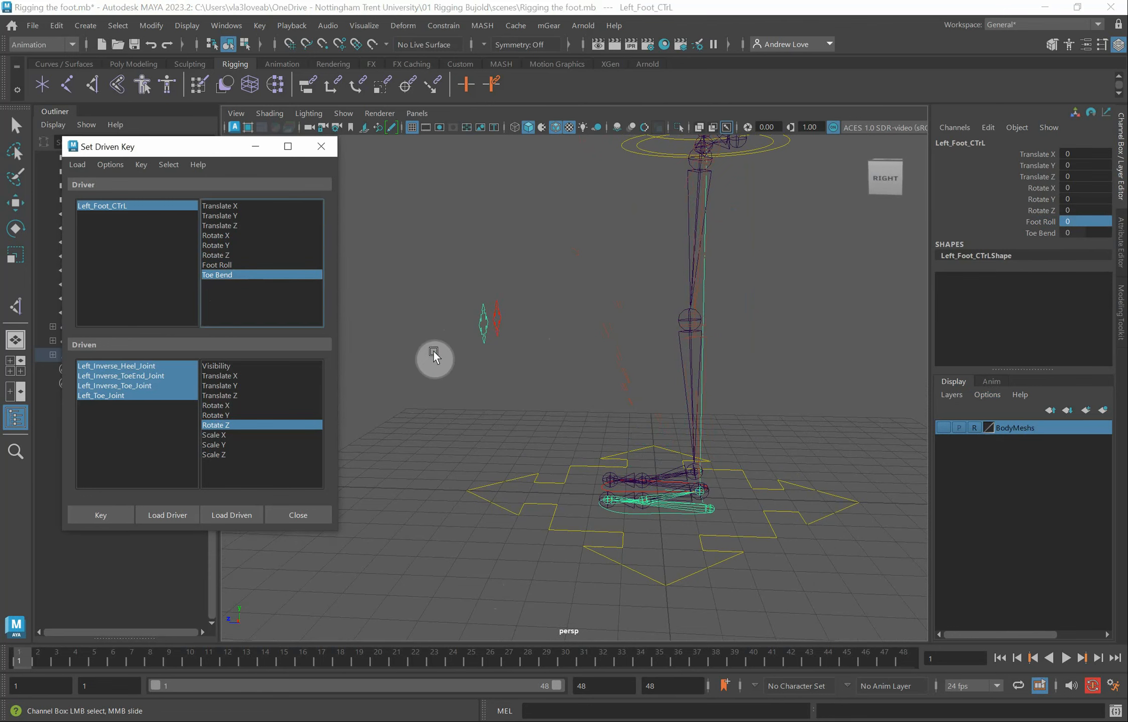
alt+drag(417, 379, 456, 341)
scroll(457, 342, up, 7)
alt+middle_drag(586, 393, 491, 403)
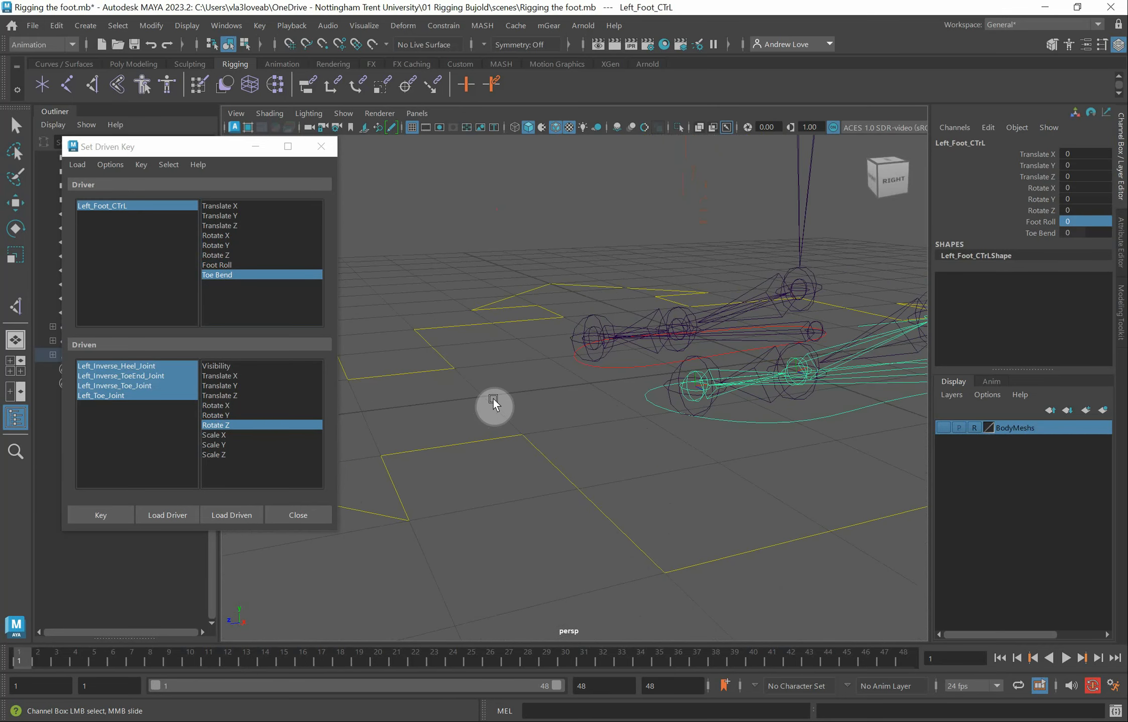
click(768, 352)
key(e)
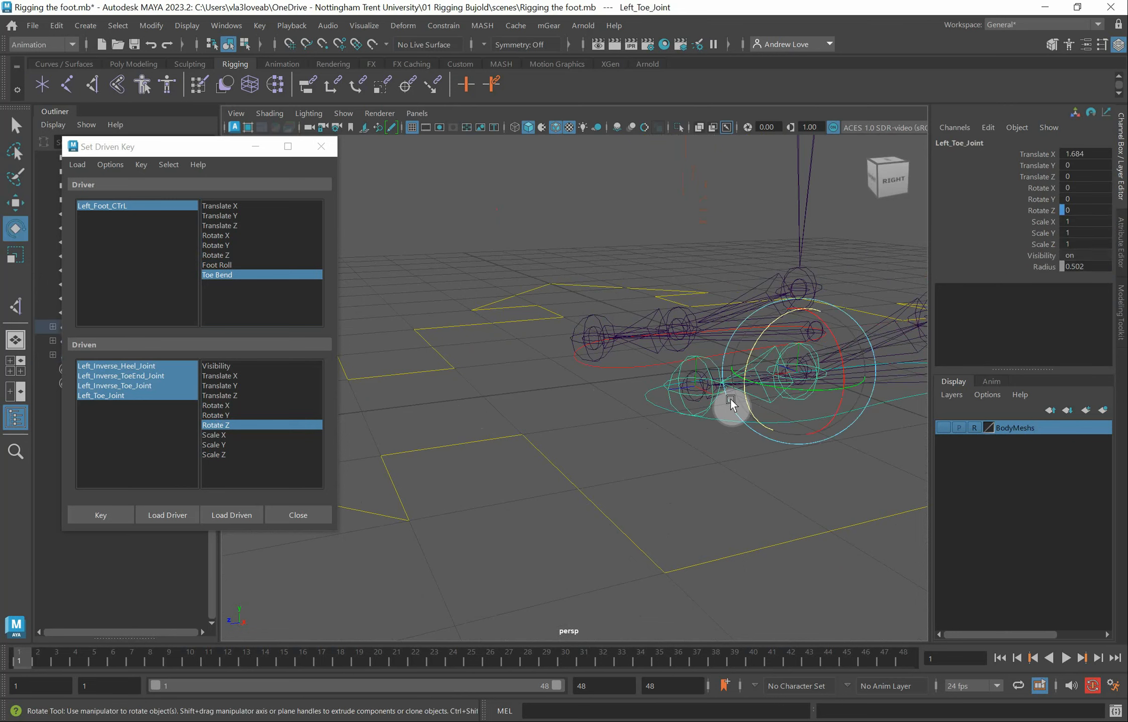
click(241, 512)
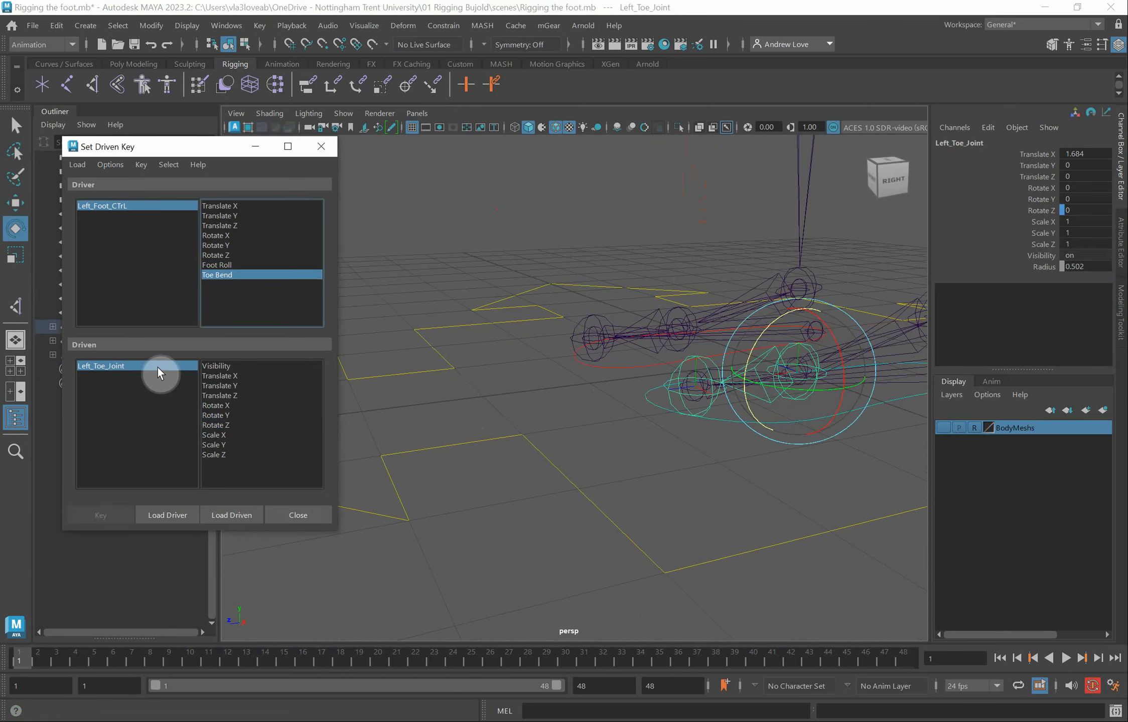
click(221, 427)
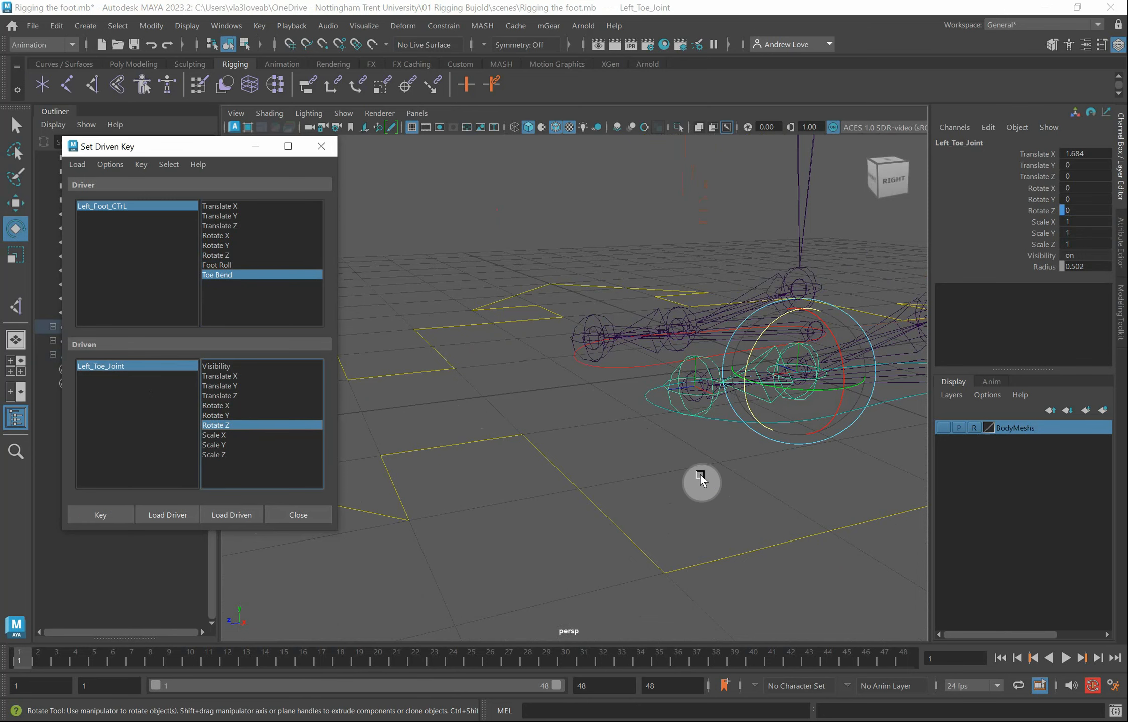
Set a driven key for the neutral toe pose with Left_Foot_CTrL's Toe Bend at 0
alt+drag(679, 474, 737, 415)
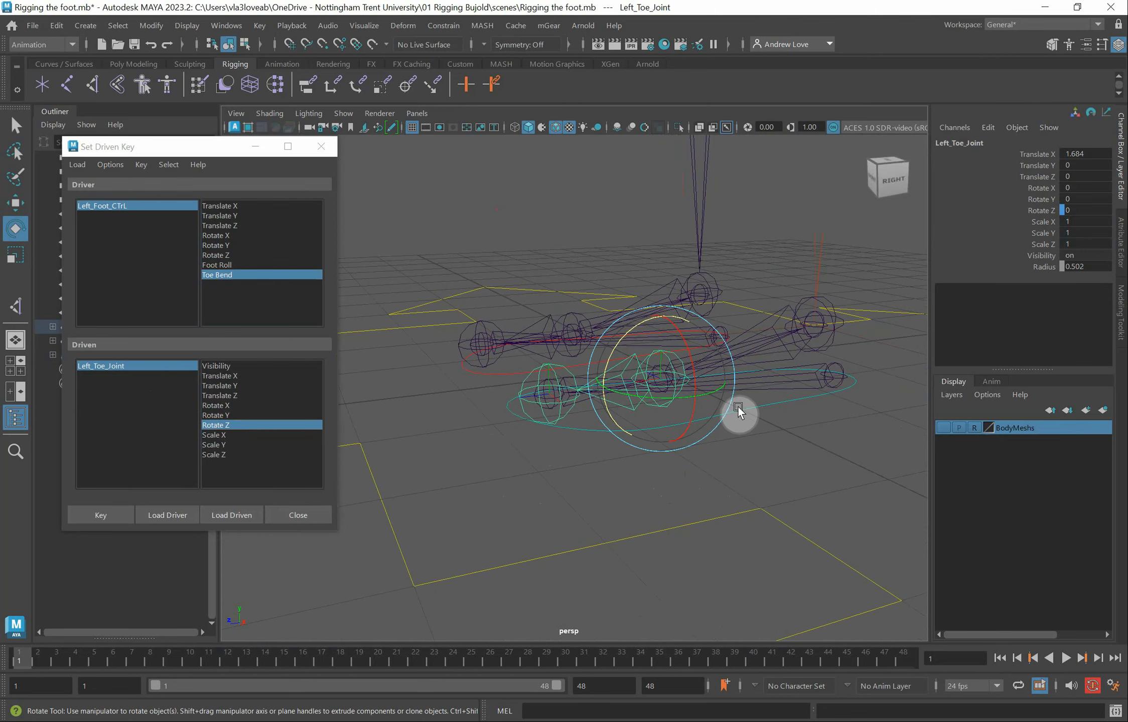
click(768, 404)
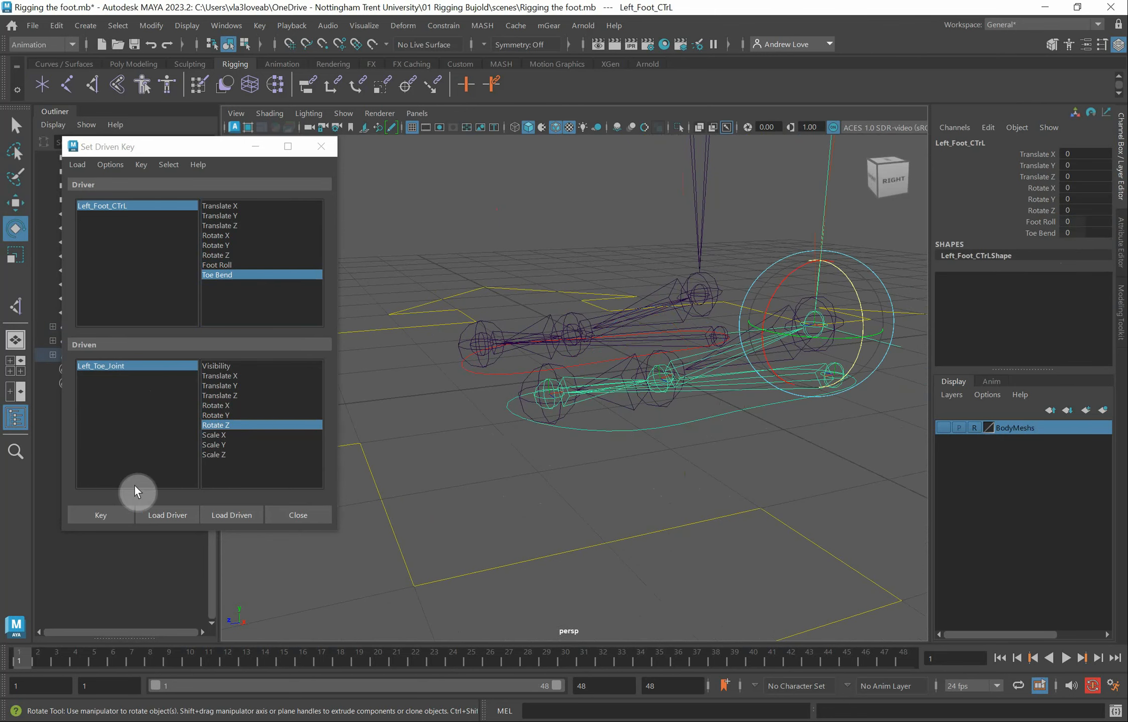
click(100, 516)
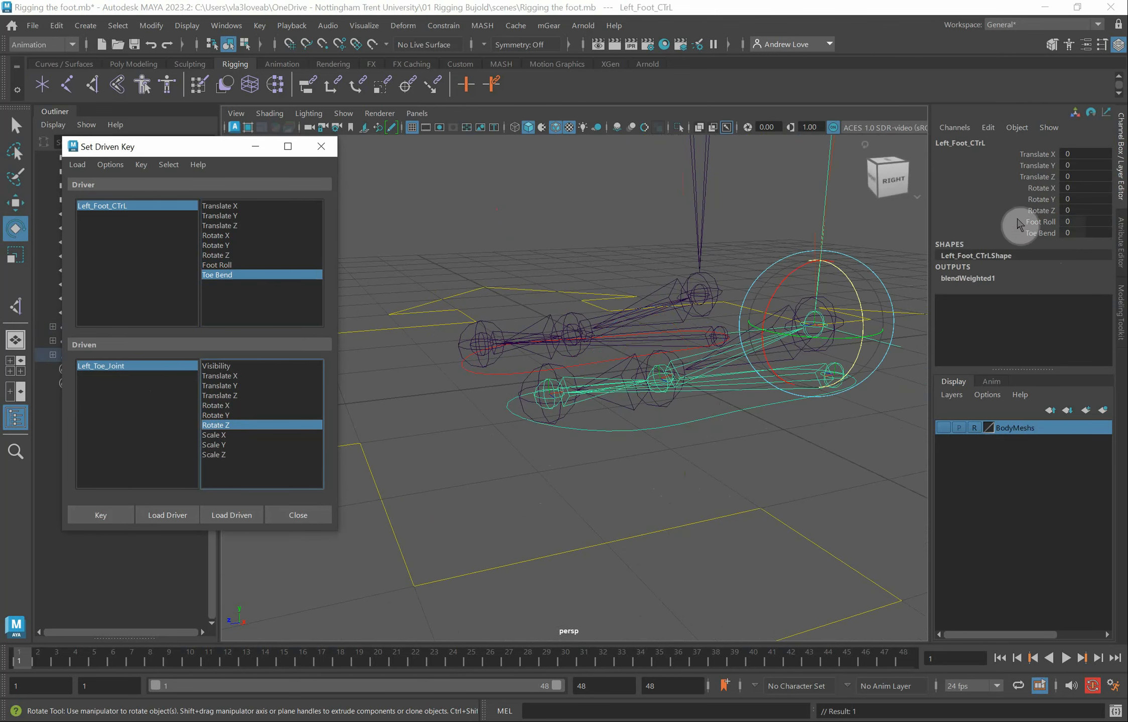
With Toe Bend set to -10, bend Left_Toe_Joint downward to Rotate Z -45 and set a driven key
click(1025, 232)
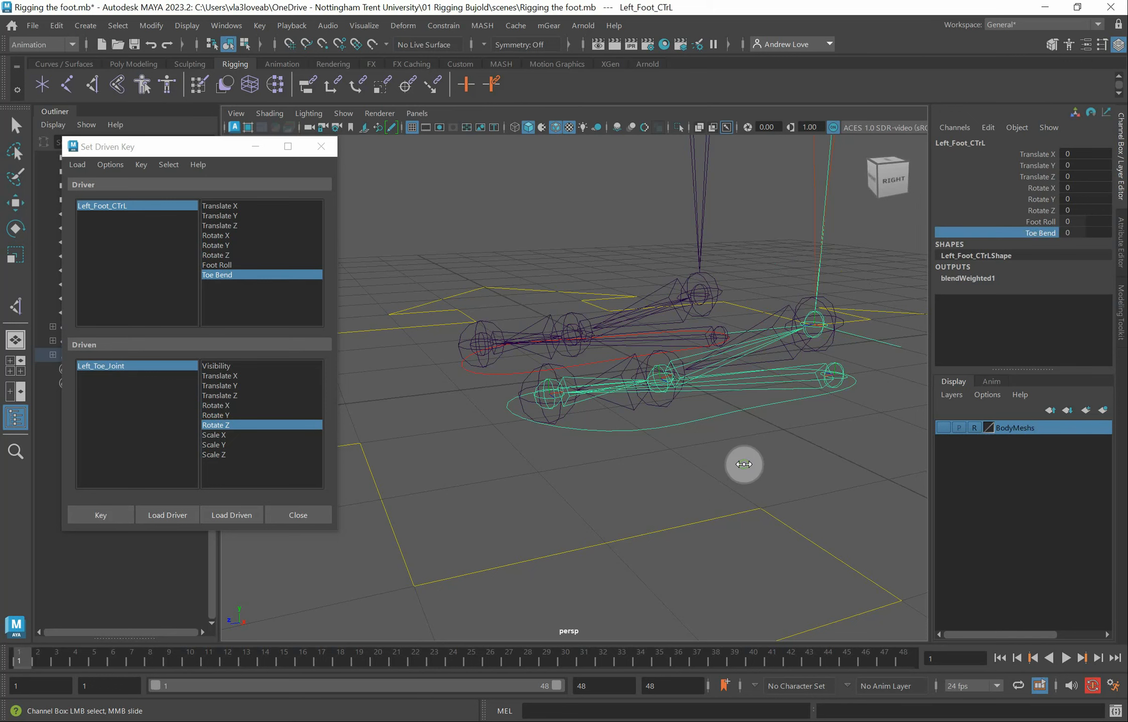
middle_drag(744, 464, 560, 407)
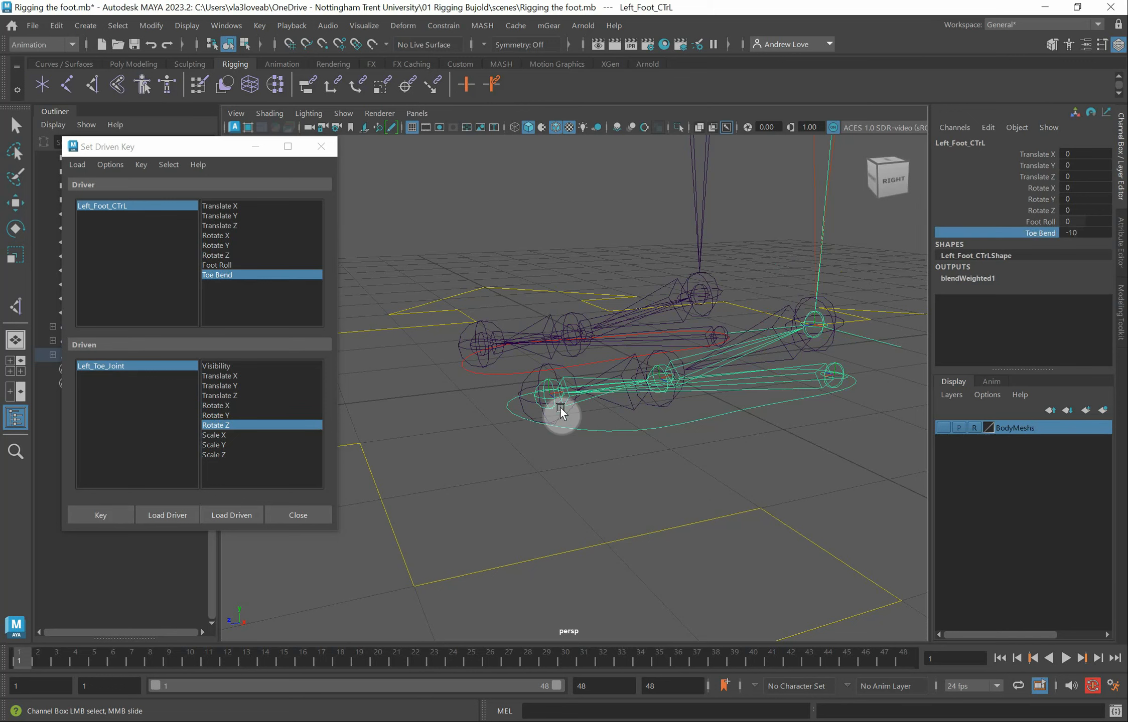
click(638, 362)
key(e)
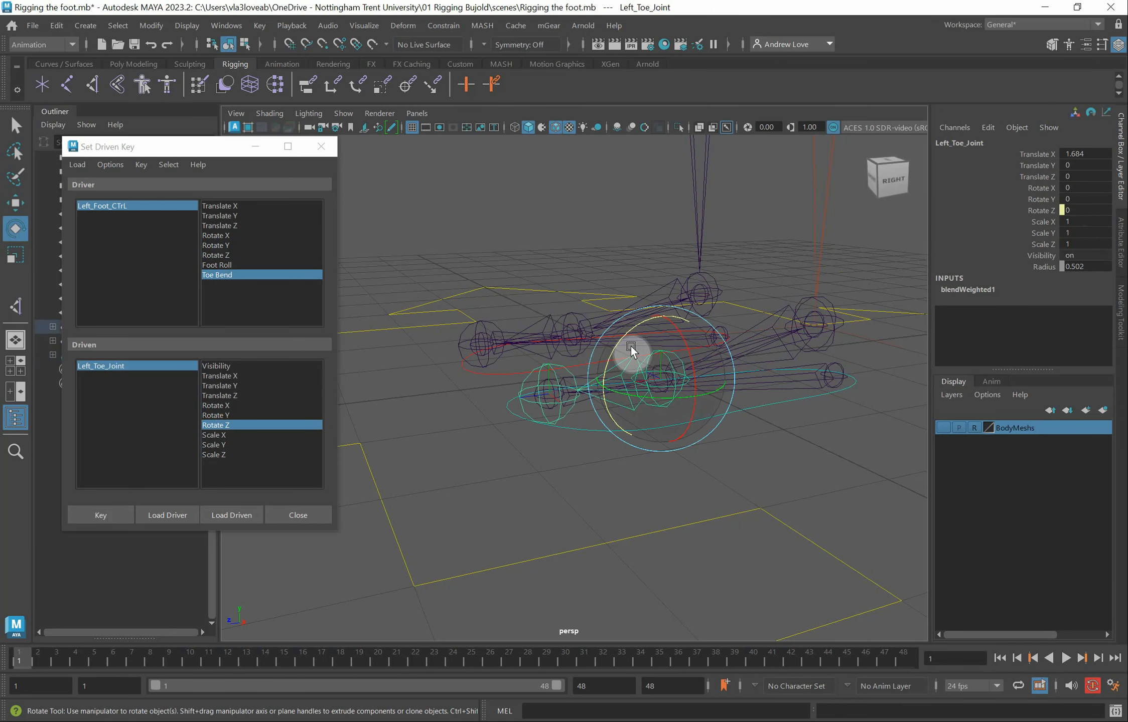
drag(620, 337, 632, 396)
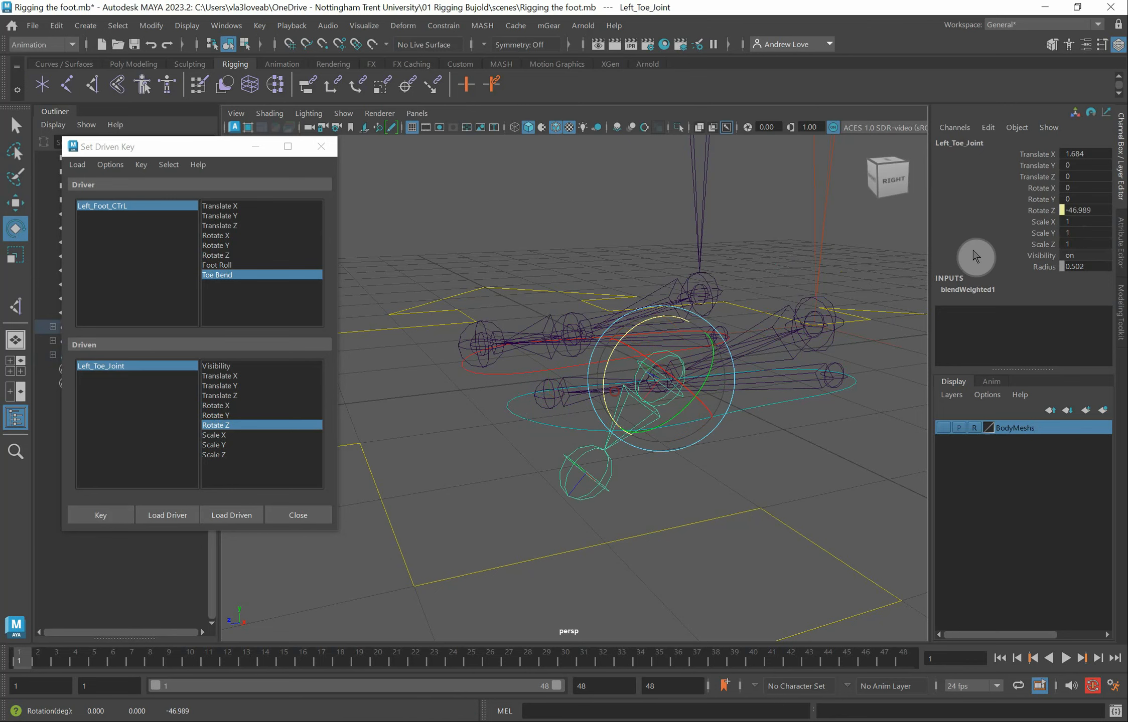
click(1070, 211)
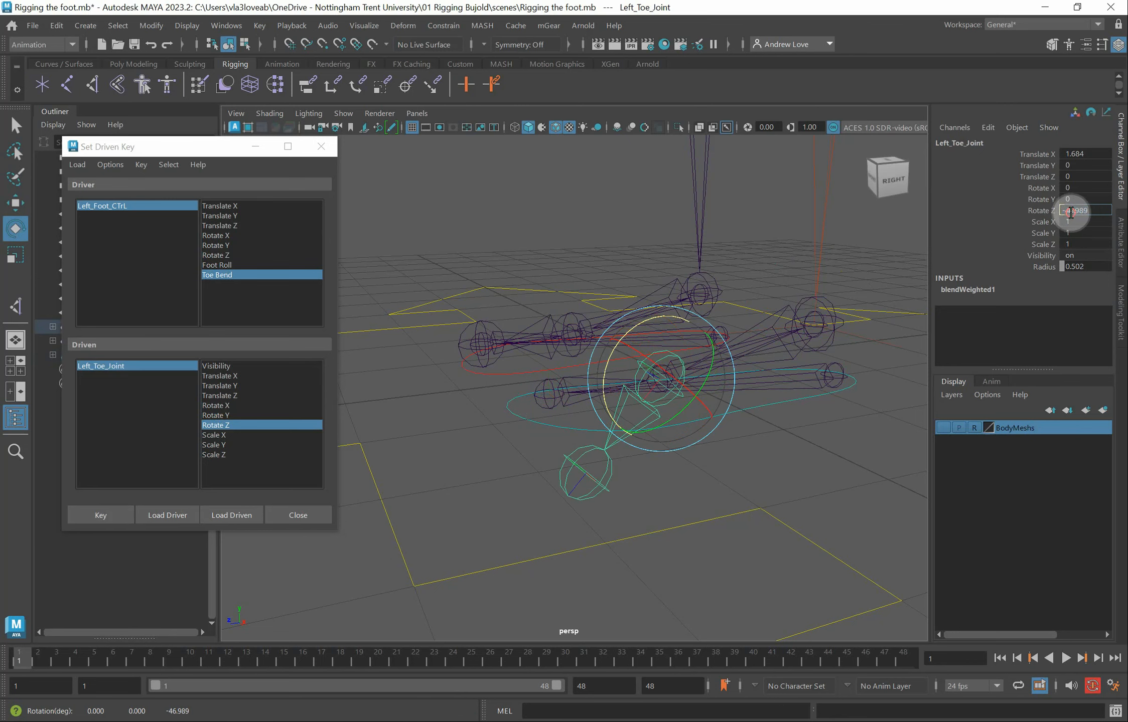
drag(1070, 211, 1109, 213)
text(5)
key(Return)
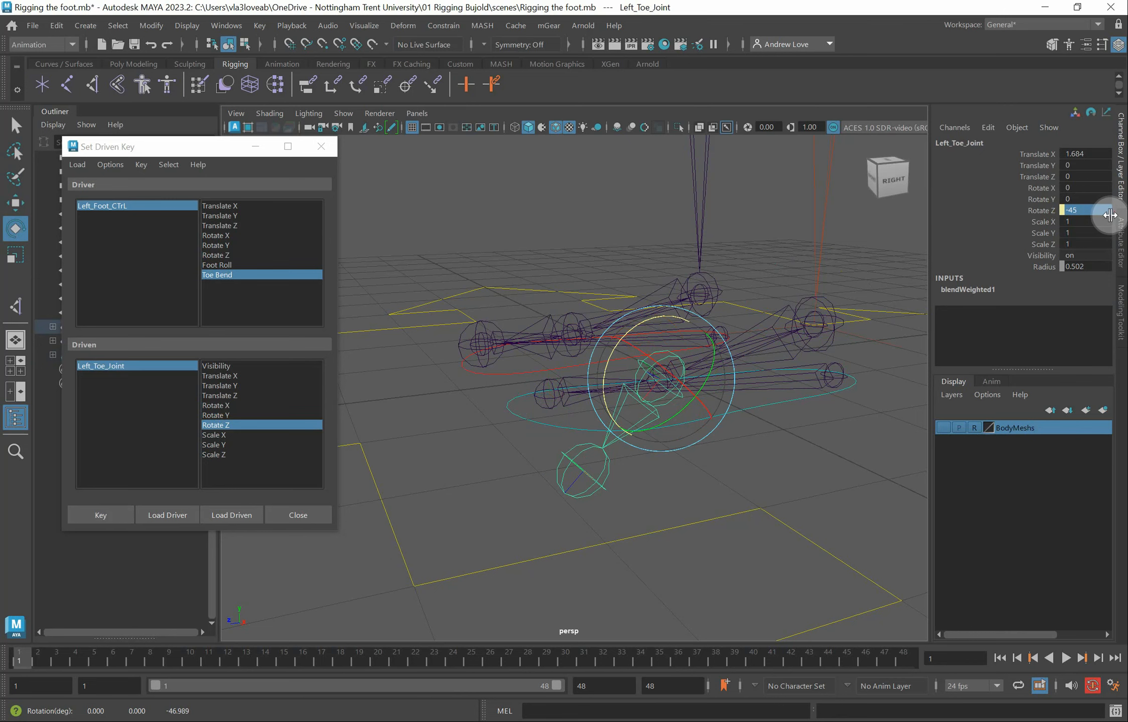
click(120, 509)
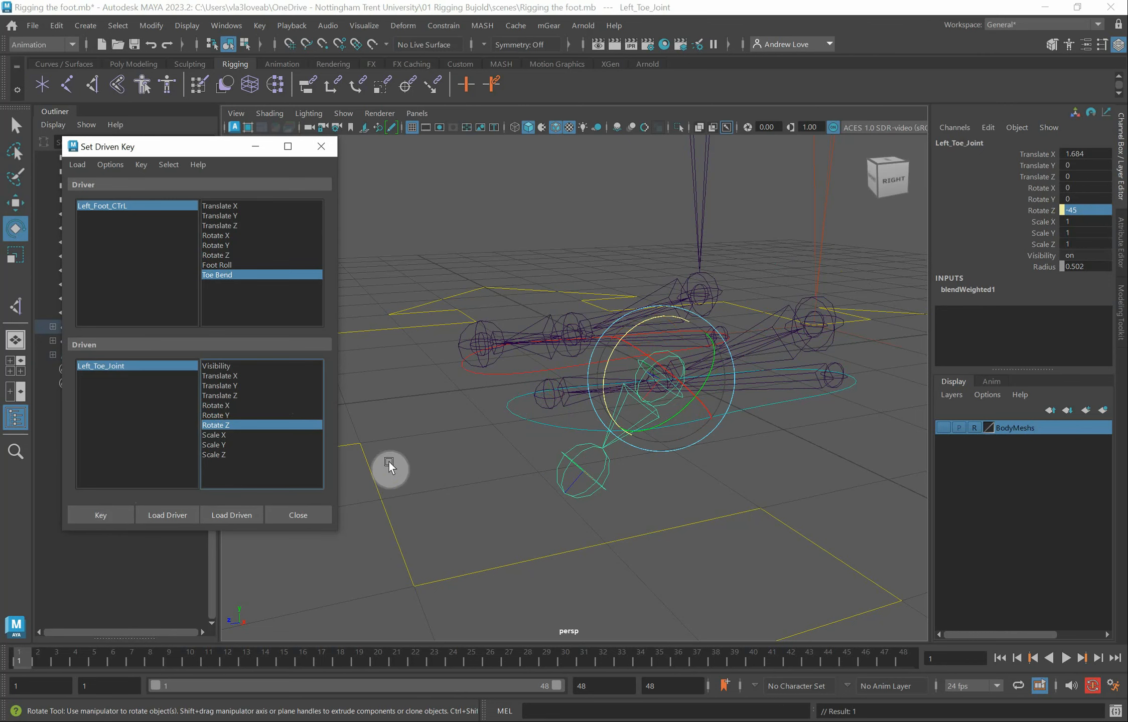
With Left_Foot_CTrL's Toe Bend set to 10, bend Left_Toe_Joint upward to Rotate Z 45 and set a driven key
click(747, 406)
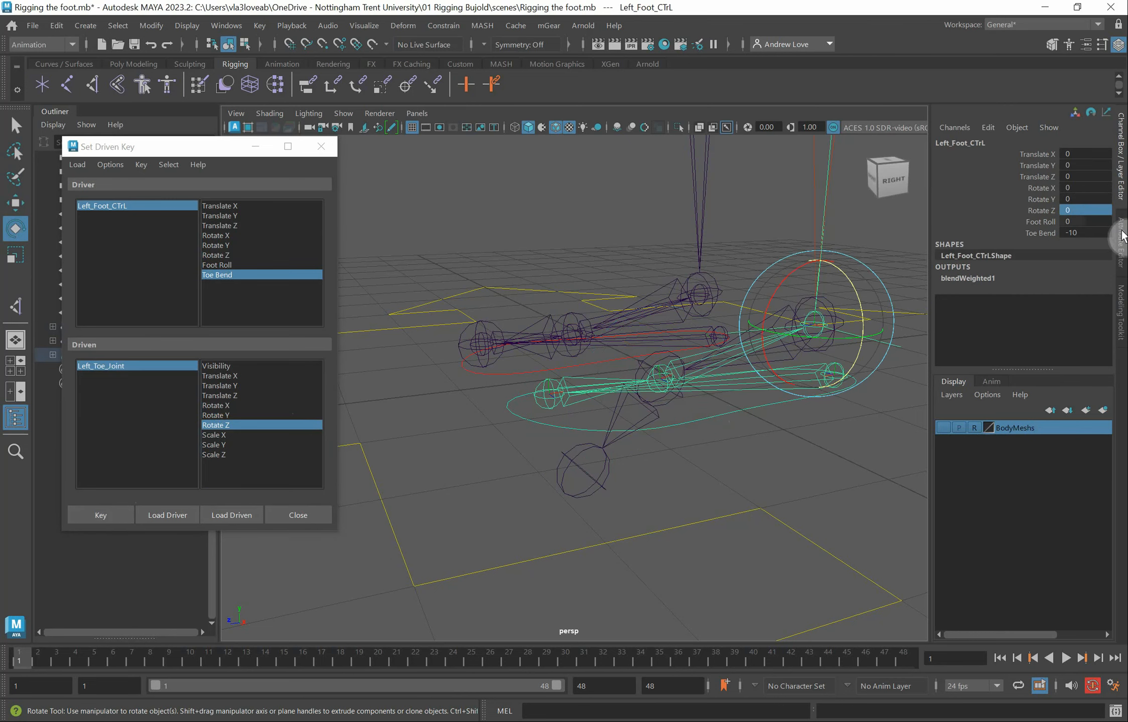
click(1053, 233)
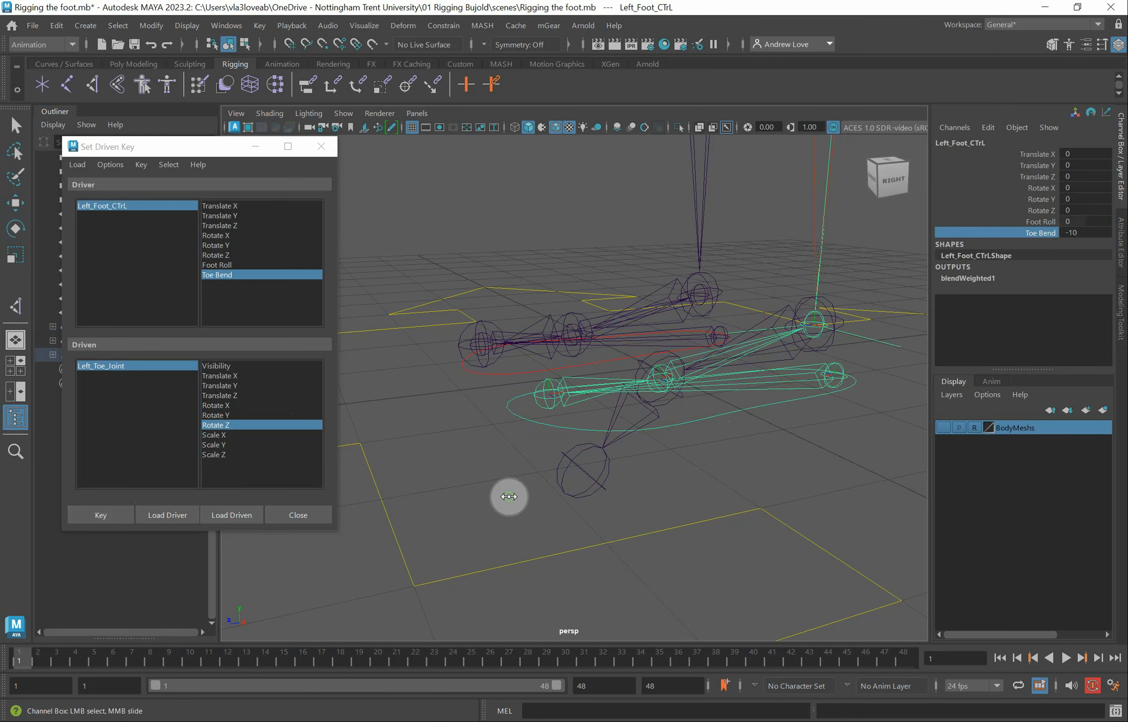
middle_drag(509, 497, 797, 477)
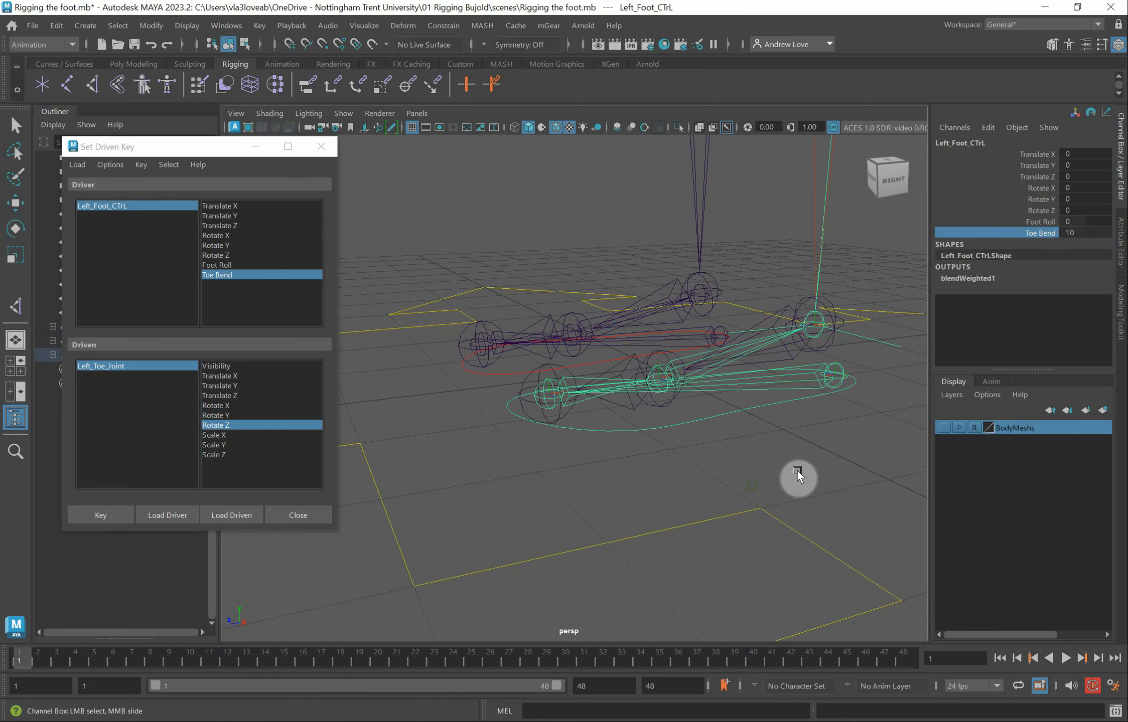
click(630, 409)
key(e)
drag(608, 372, 628, 331)
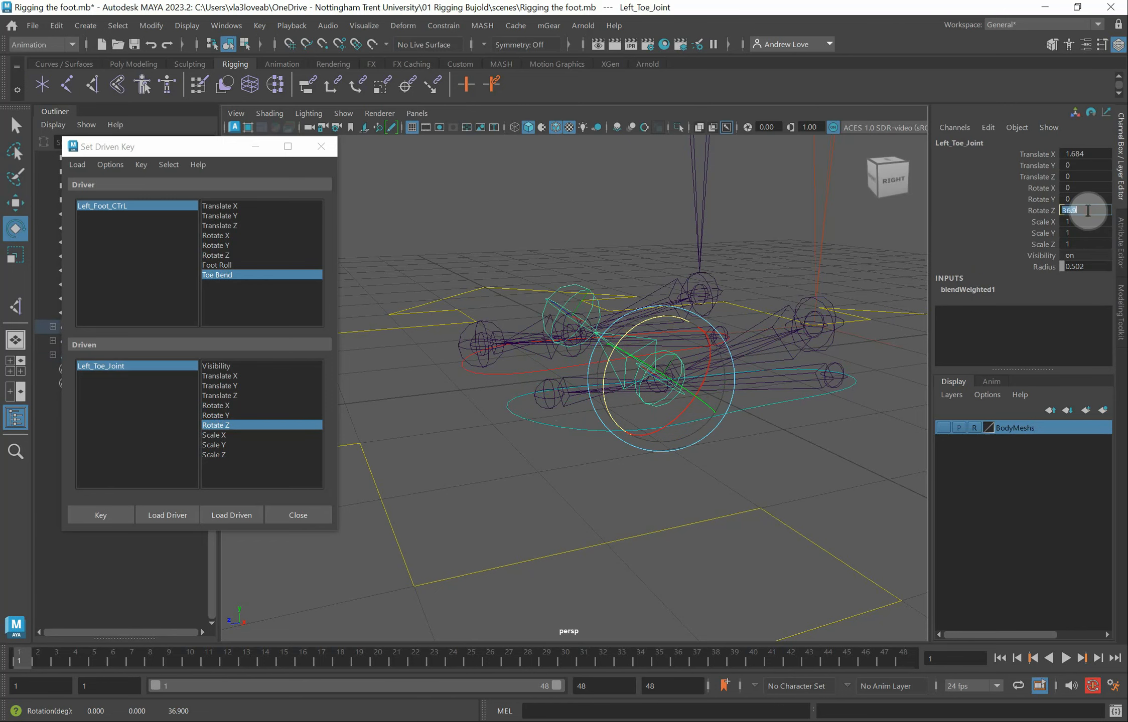
key(Return)
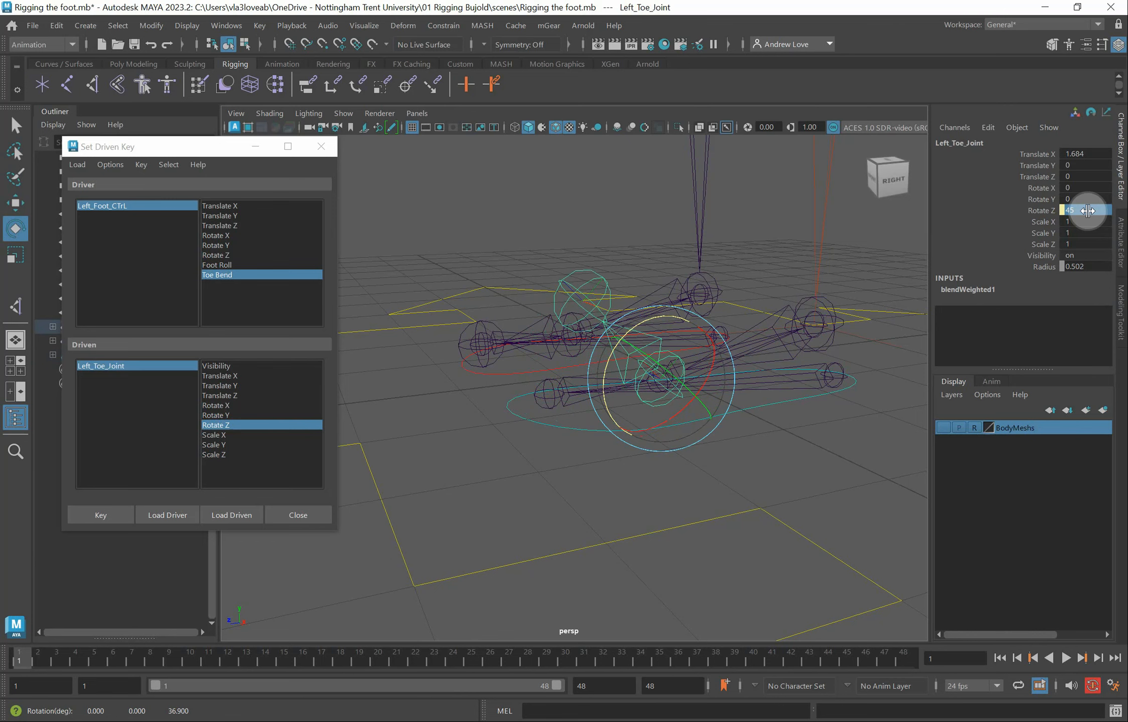
click(220, 517)
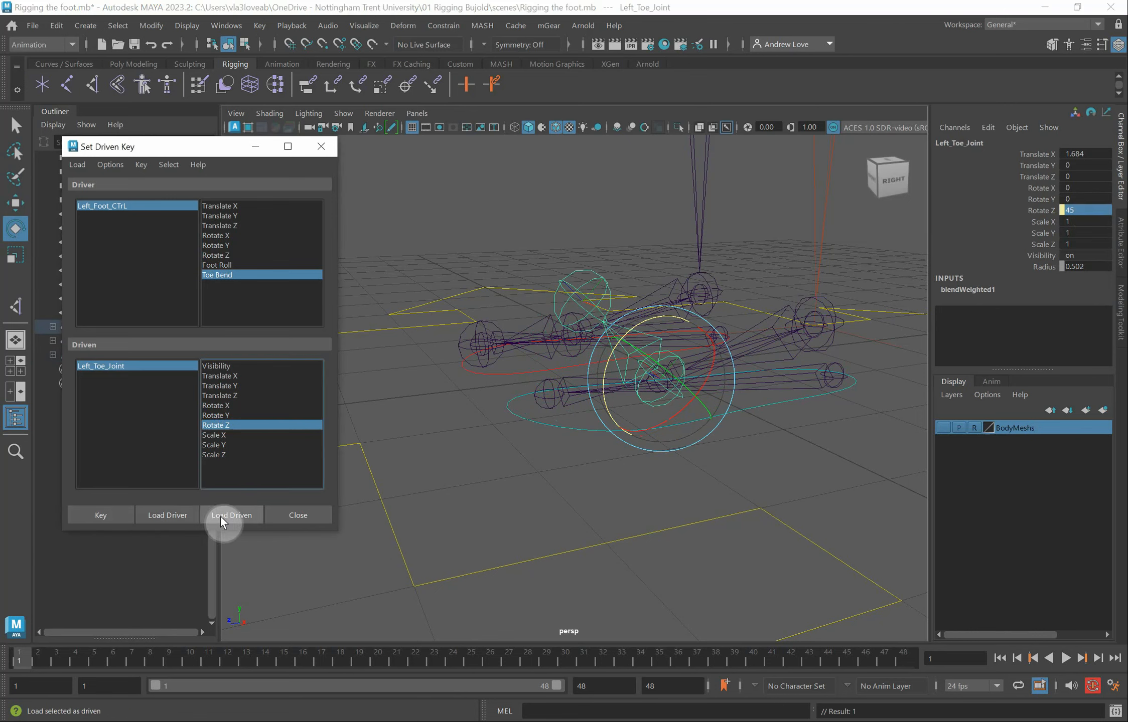
Test the toe movement by sliding Left_Foot_CTrL's Toe Bend, and reset Toe Bend to 0
click(555, 496)
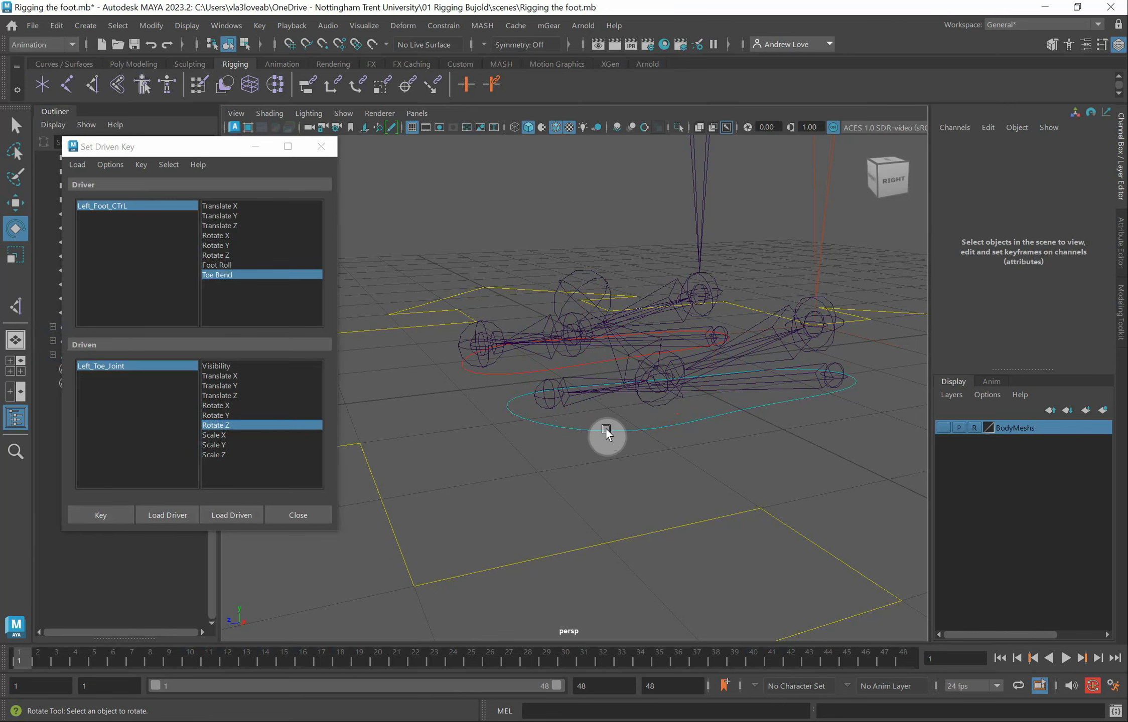
click(606, 429)
click(1042, 232)
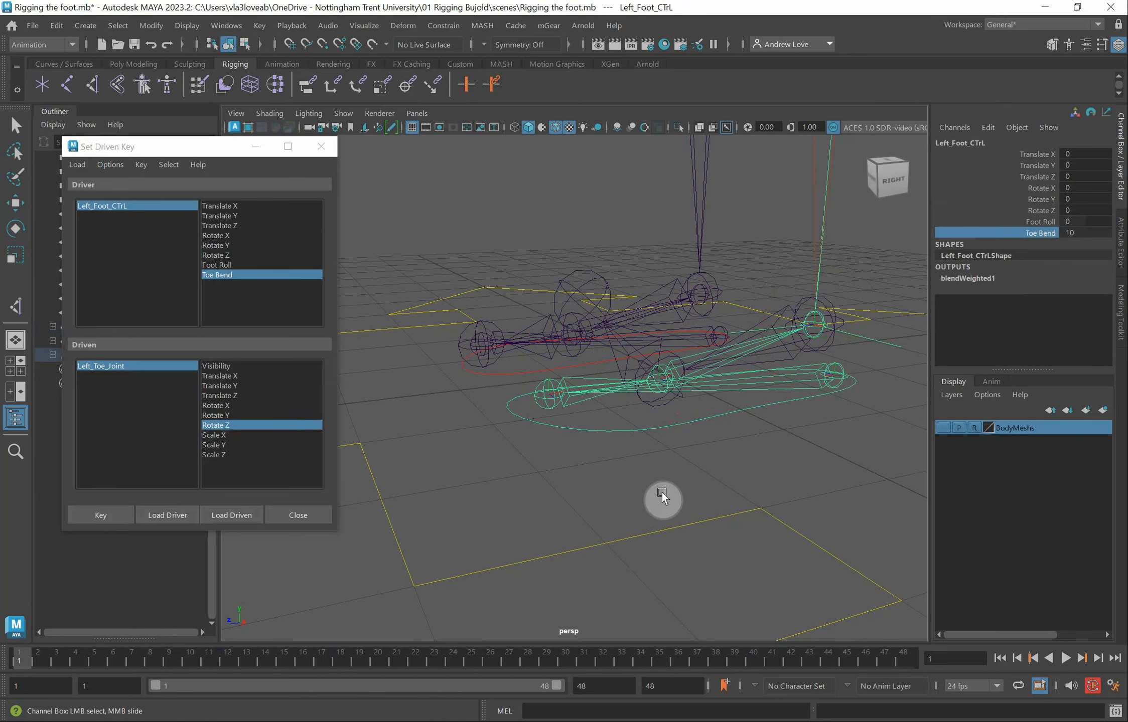
middle_drag(661, 494, 613, 480)
mouse_move(641, 479)
middle_down()
mouse_move(591, 478)
mouse_move(639, 473)
middle_up()
double_click(1096, 233)
text(0)
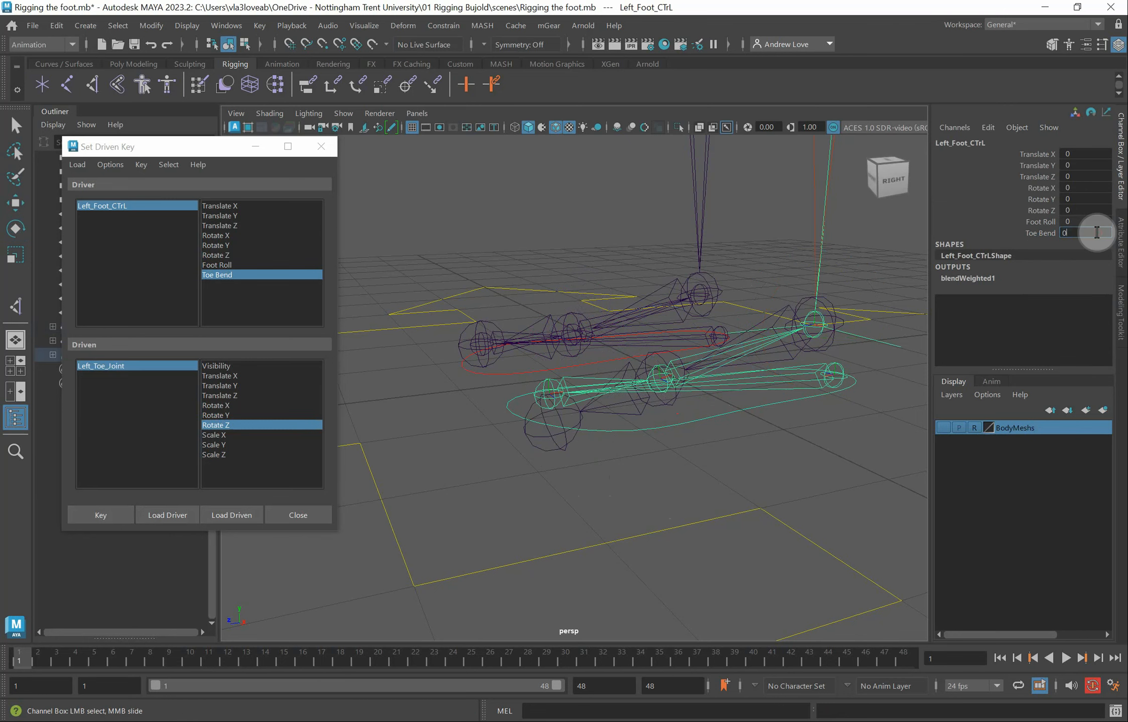
key(Return)
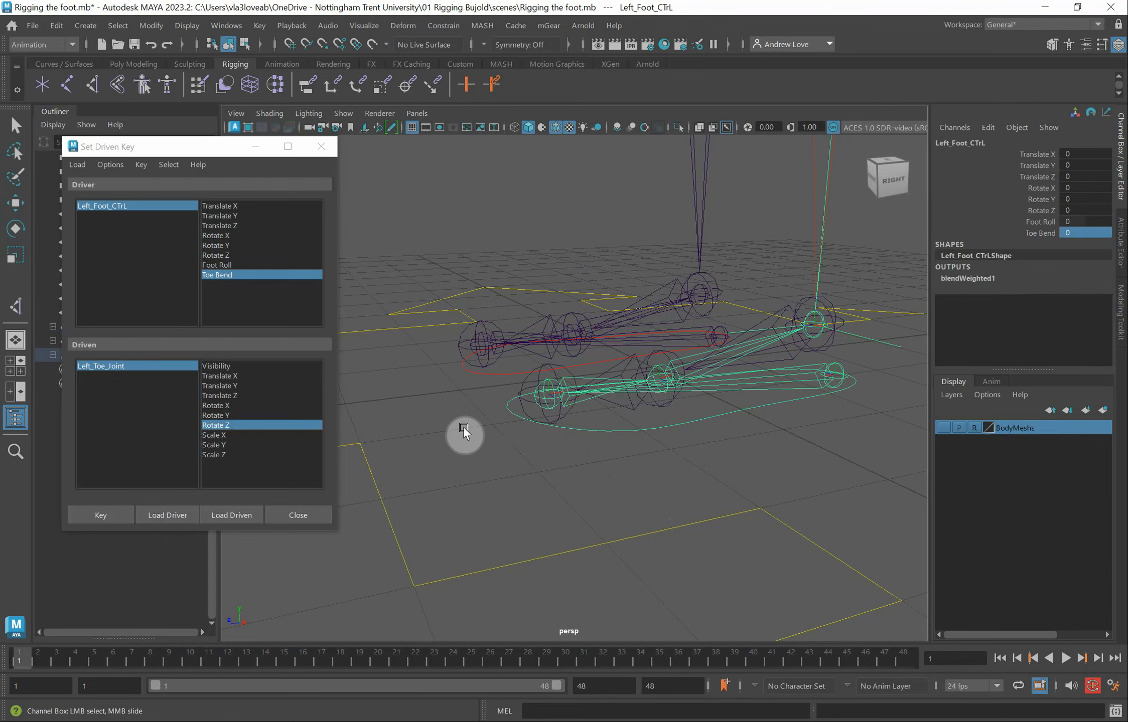
Isolate the right leg joint chain from Right_Hip_Joint down in the viewport, and close the Set Driven Key window
alt+drag(463, 433, 786, 418)
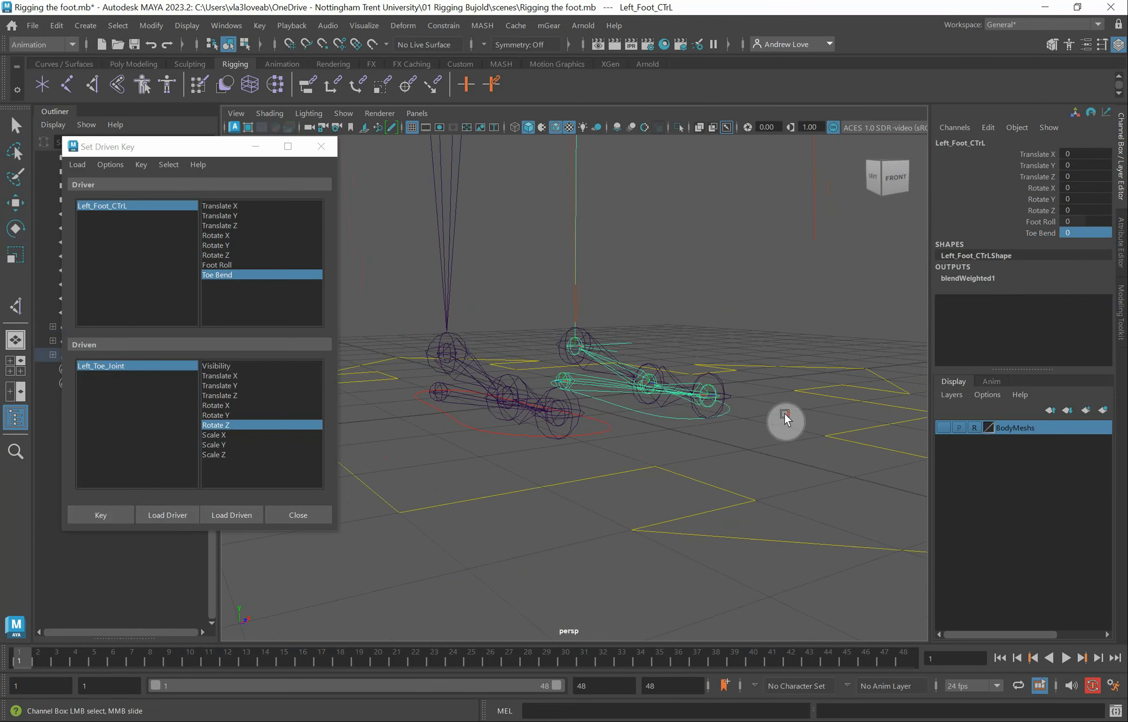
alt+drag(466, 483, 517, 461)
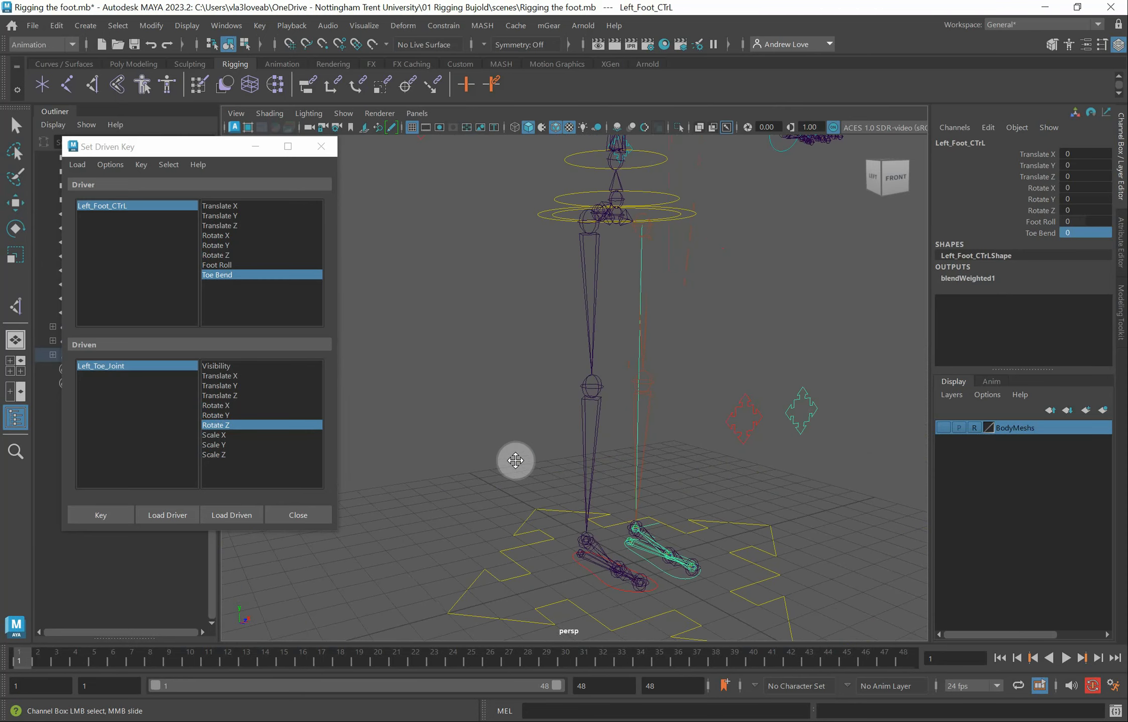
click(584, 233)
key(e)
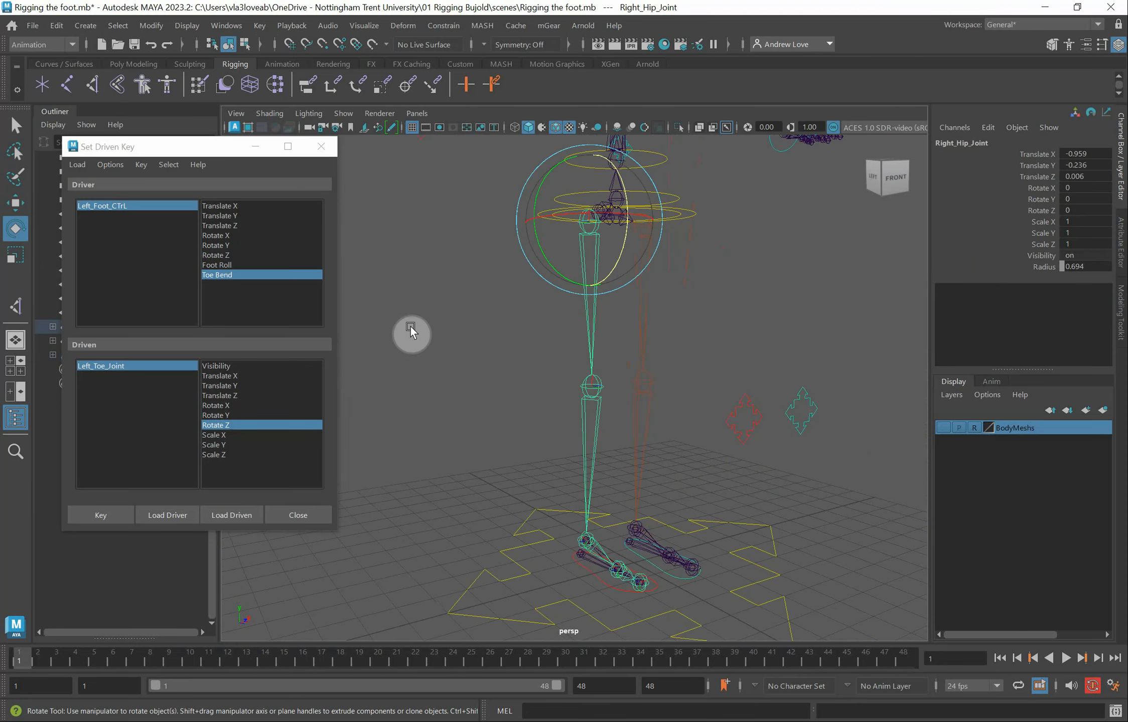
click(353, 113)
mouse_move(479, 142)
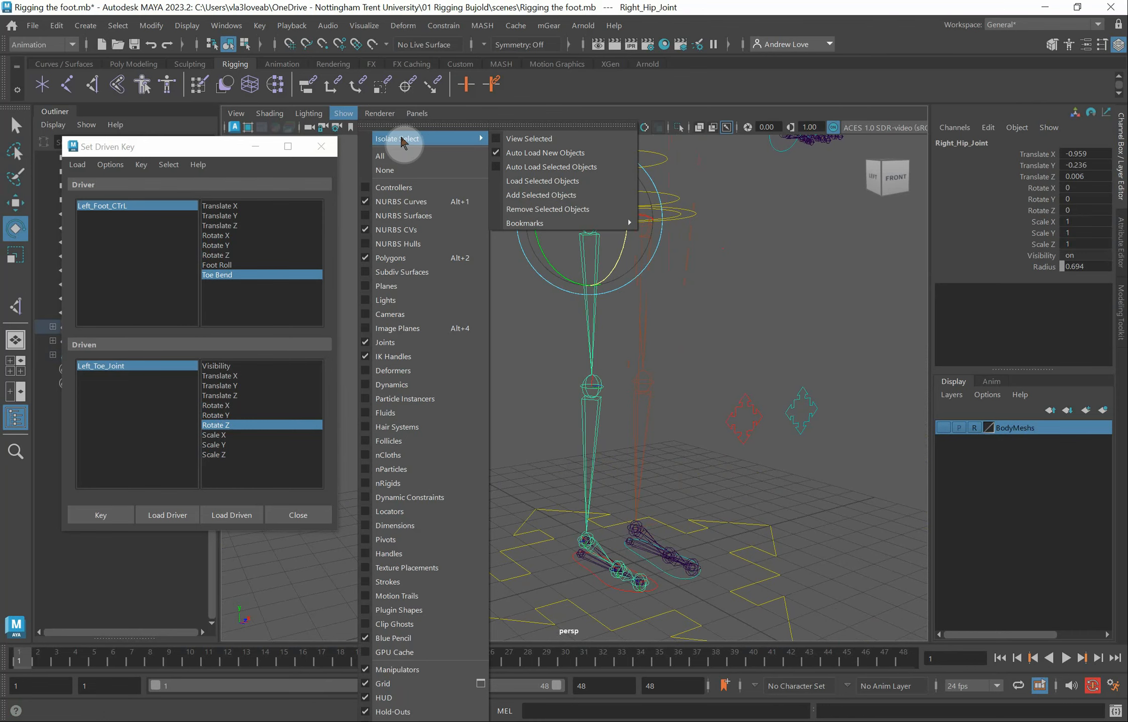
click(524, 139)
click(321, 146)
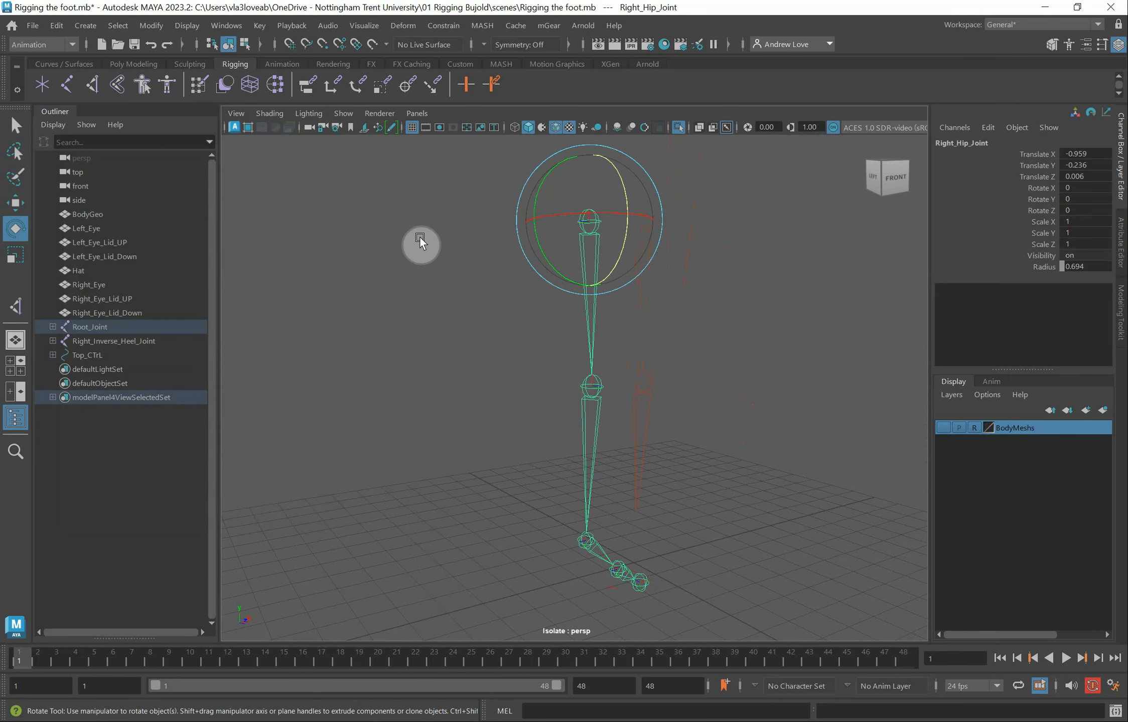
Create an IK handle from Right_Hip_Joint to the right ankle joint
click(92, 84)
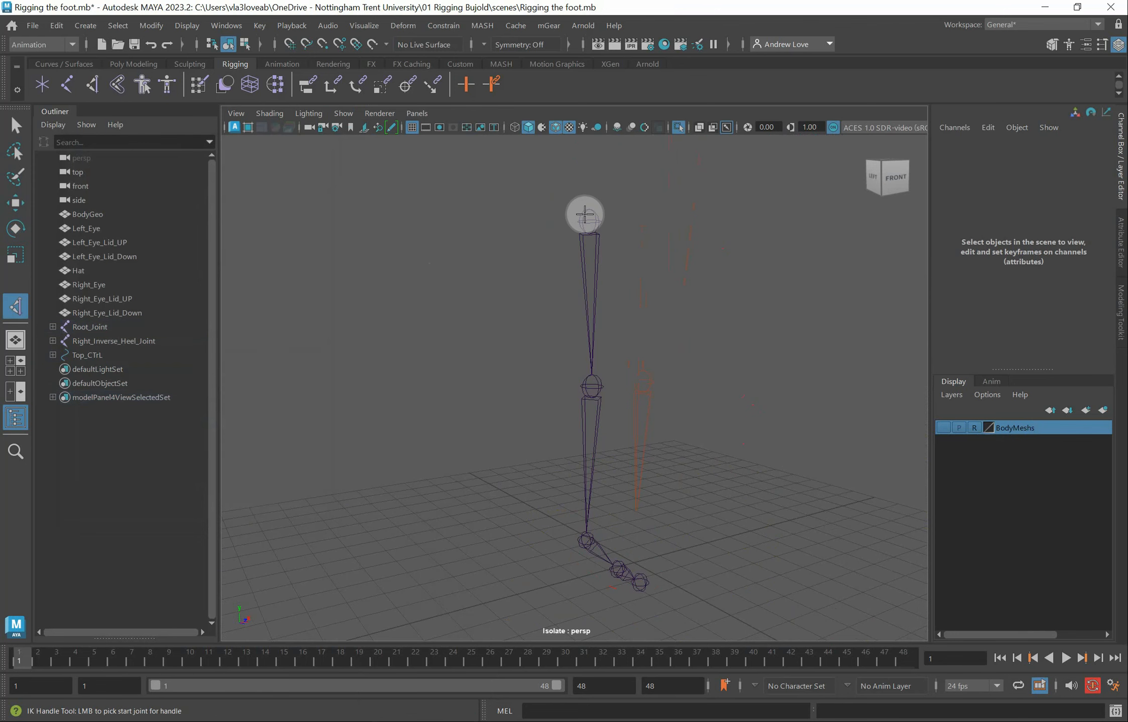
click(586, 221)
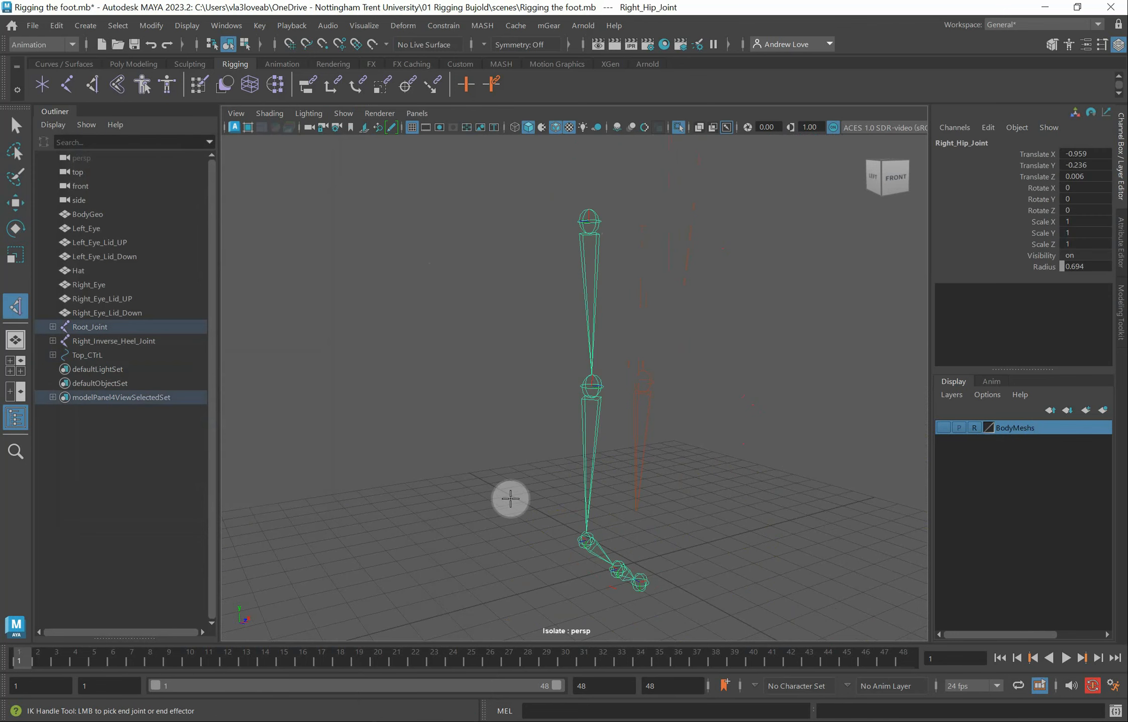
click(585, 543)
key(e)
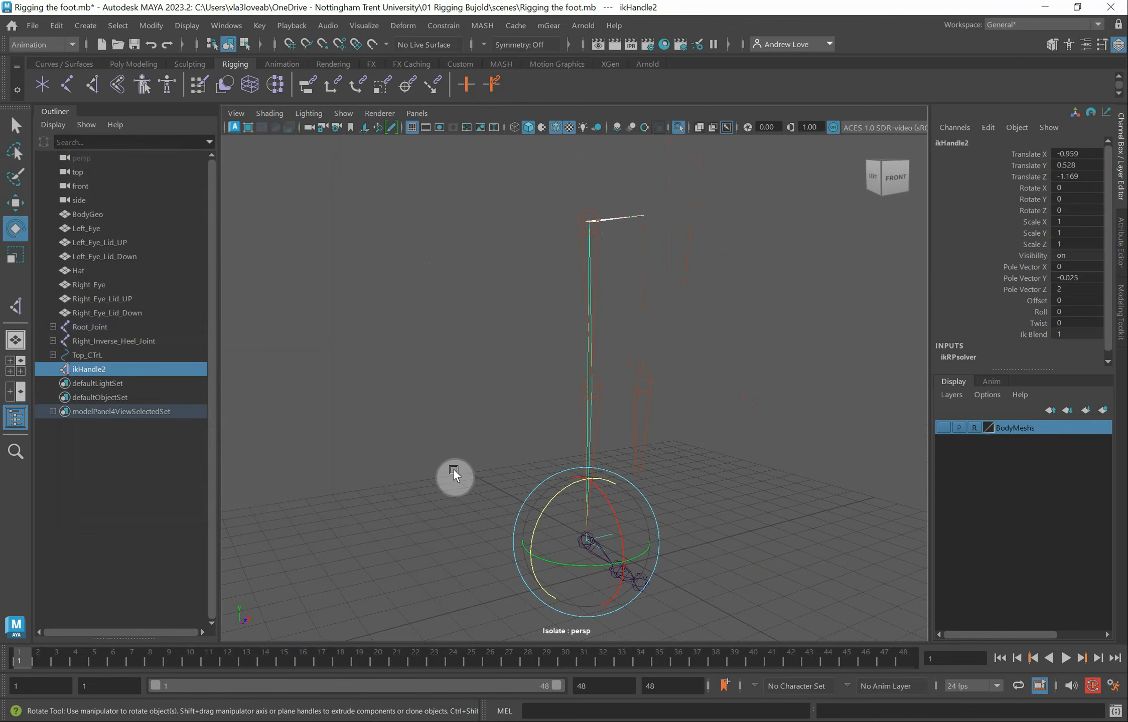
Turn off the viewport isolation to show the whole rig again
alt+drag(398, 513, 387, 421)
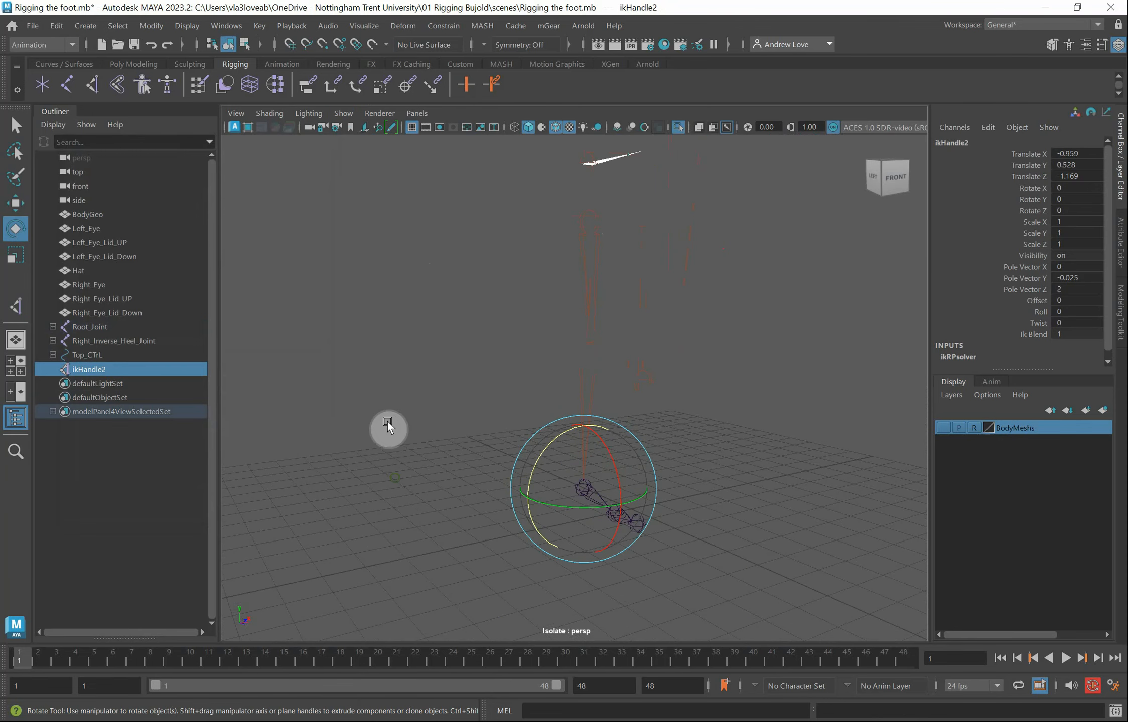
click(344, 113)
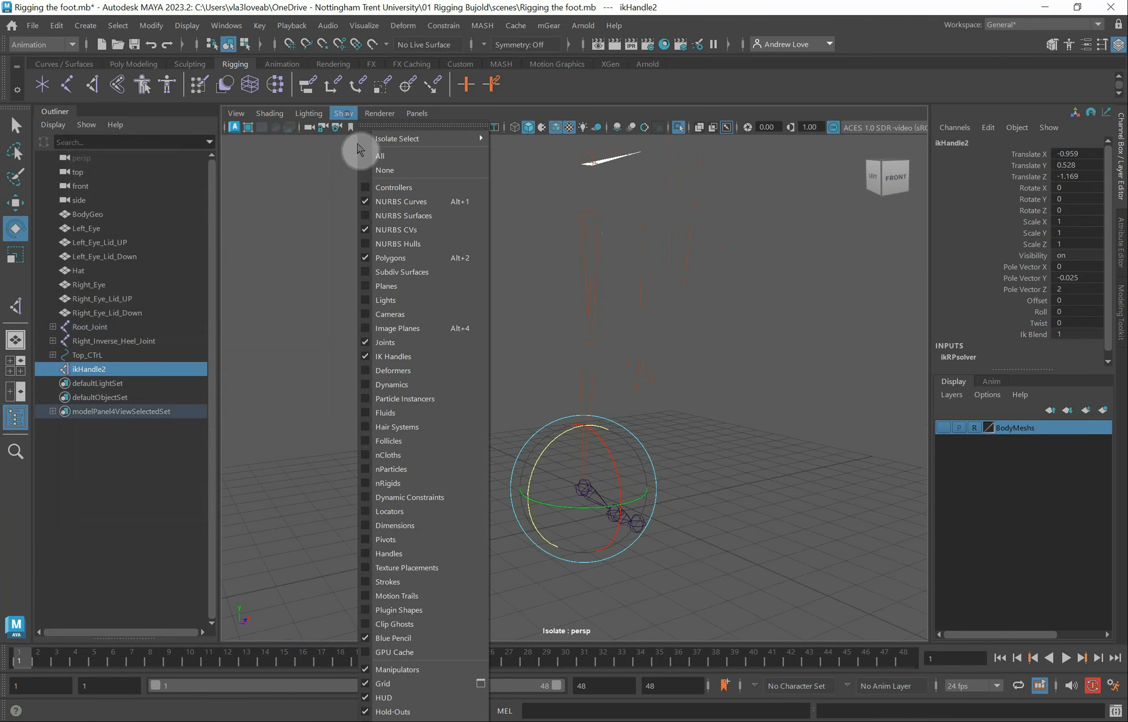
mouse_move(395, 142)
click(507, 139)
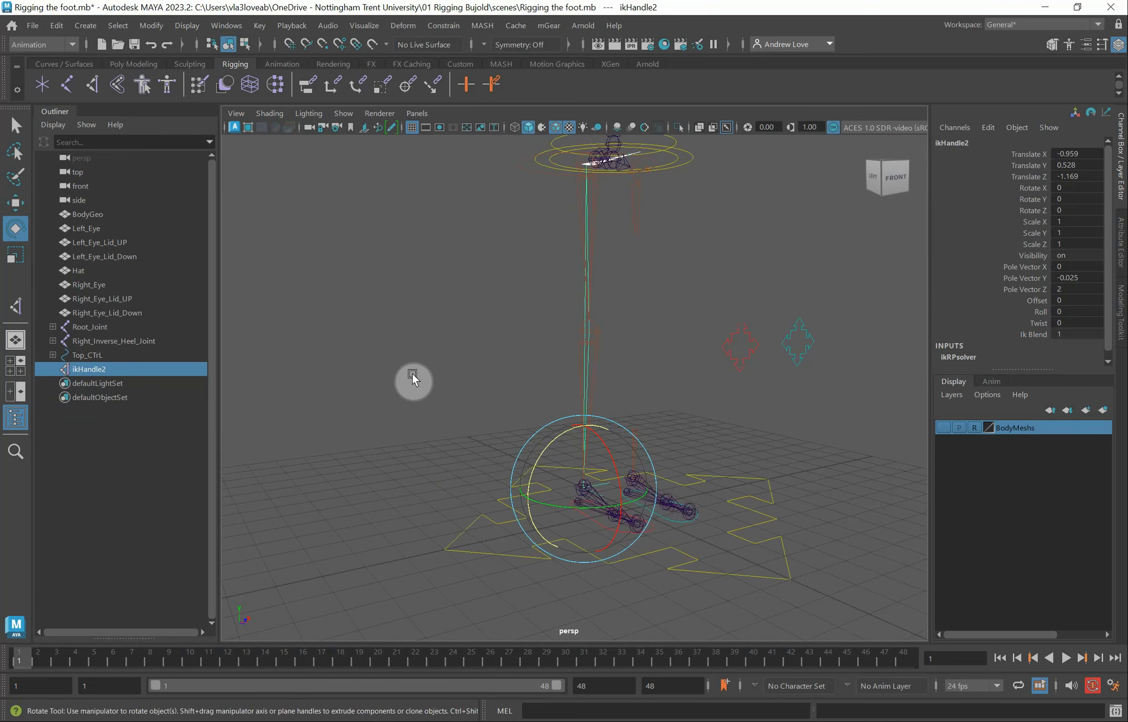
Move Right_Foot_CTrL's pivot to the right ankle joint using point snapping
alt+drag(410, 491, 535, 505)
click(583, 476)
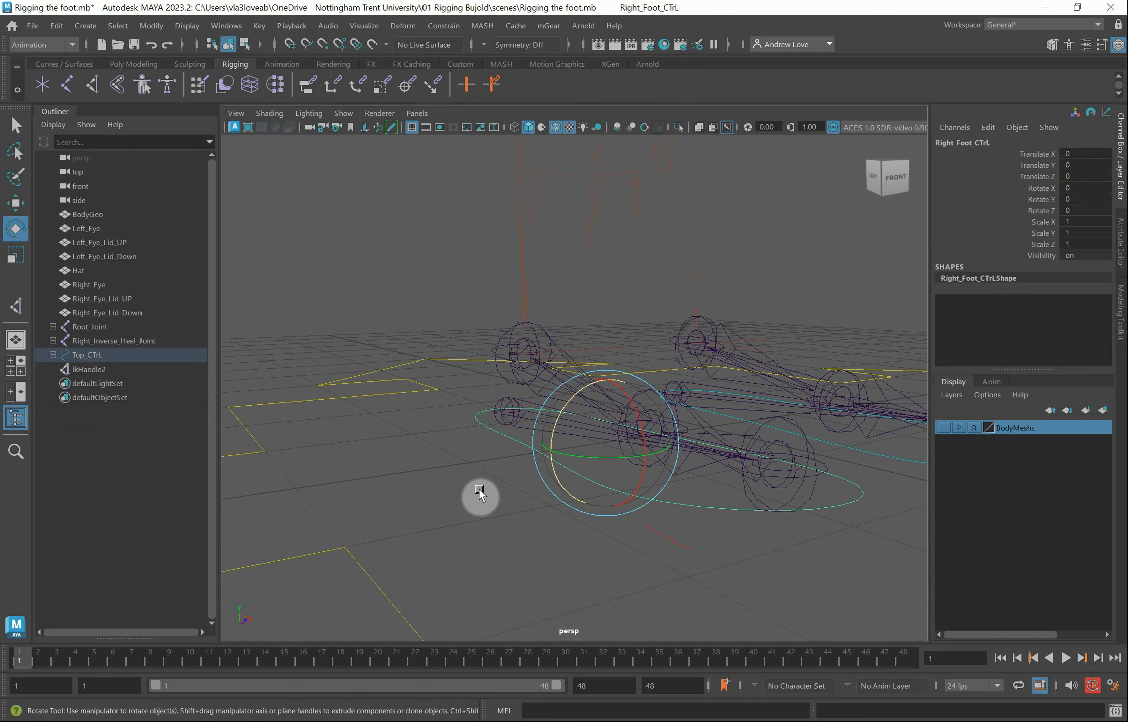
key(d)
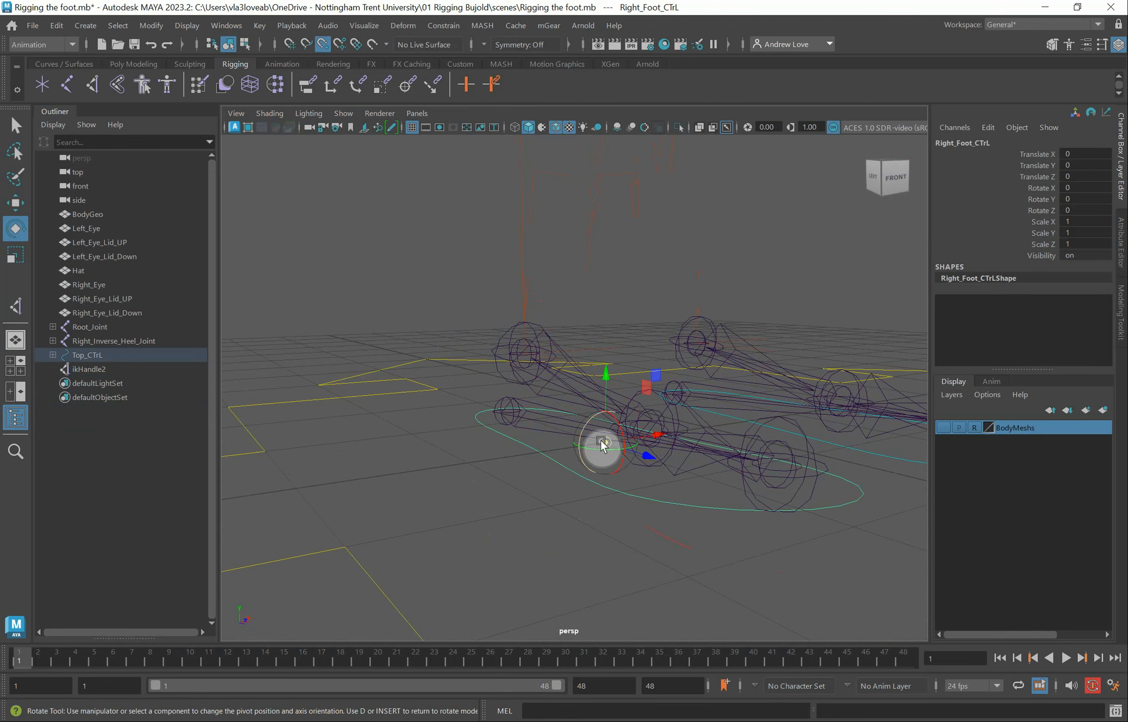
drag(602, 444, 529, 371)
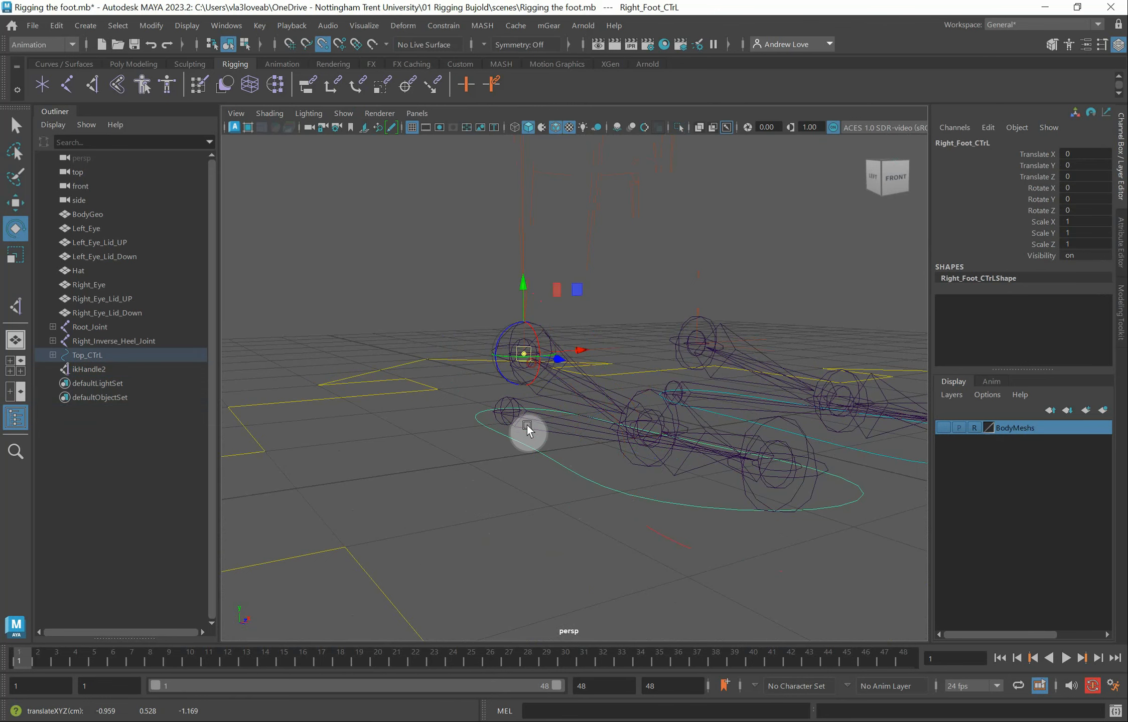
alt+drag(502, 472, 541, 467)
key(d)
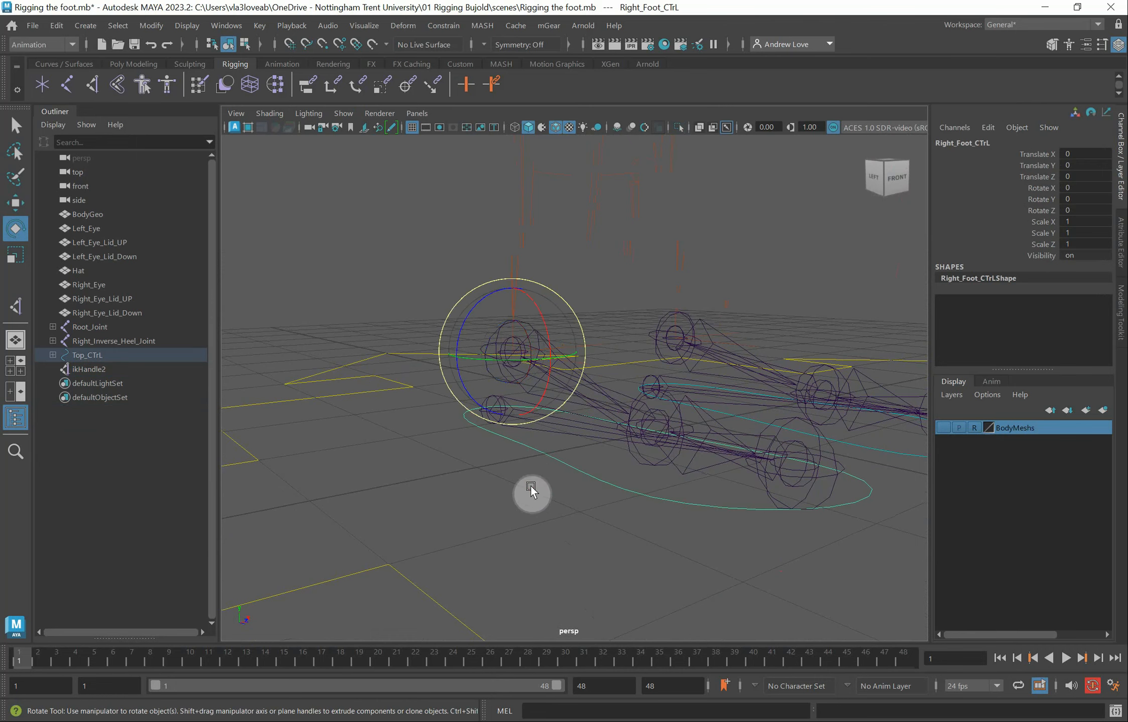
Parent Right_Inverse_Heel_Joint under Right_Foot_CTrL and select the control to check the hierarchy
alt+drag(346, 474, 461, 429)
click(436, 511)
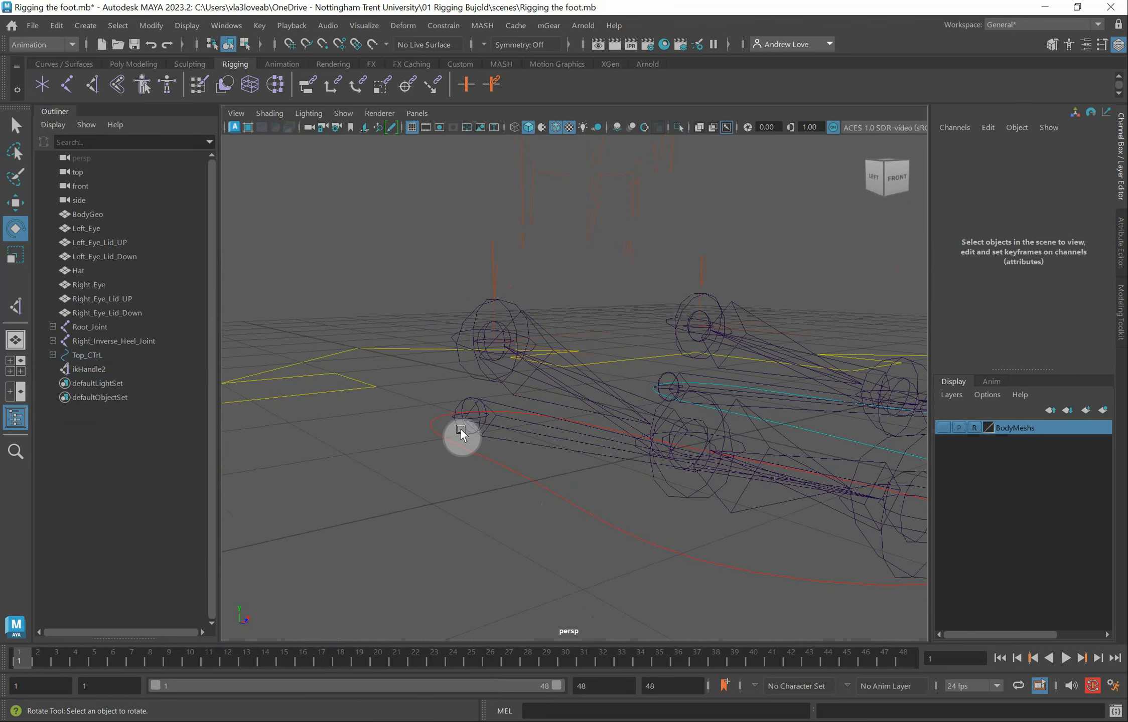
click(476, 432)
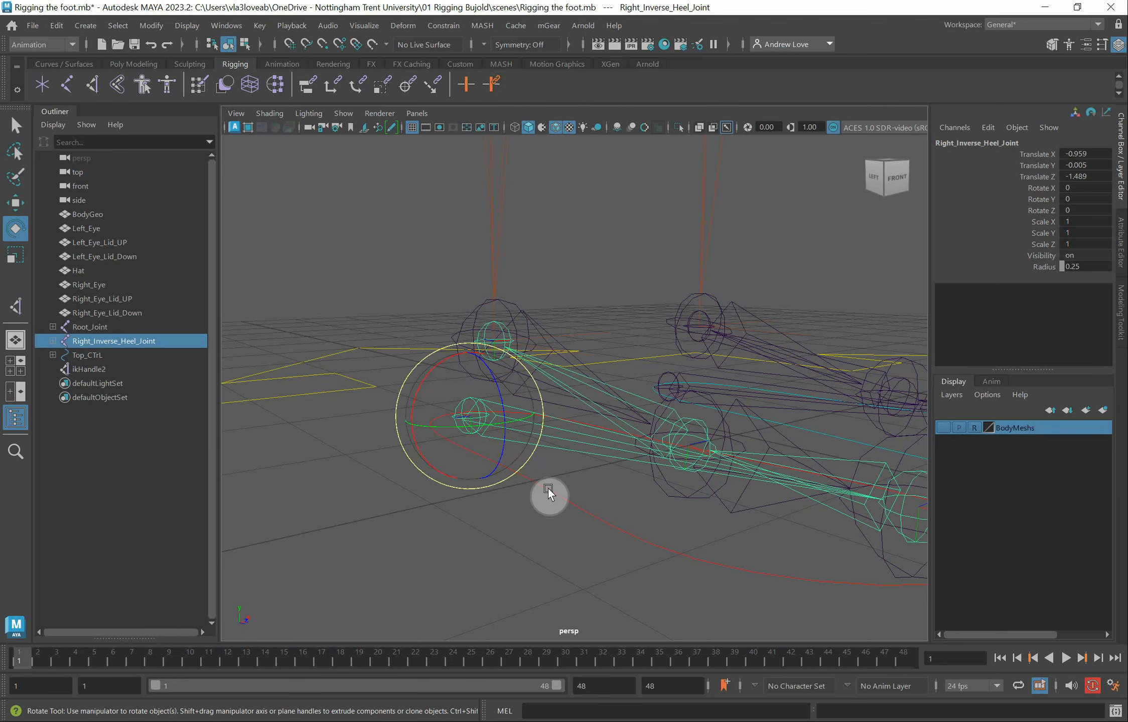
shift+click(548, 489)
key(p)
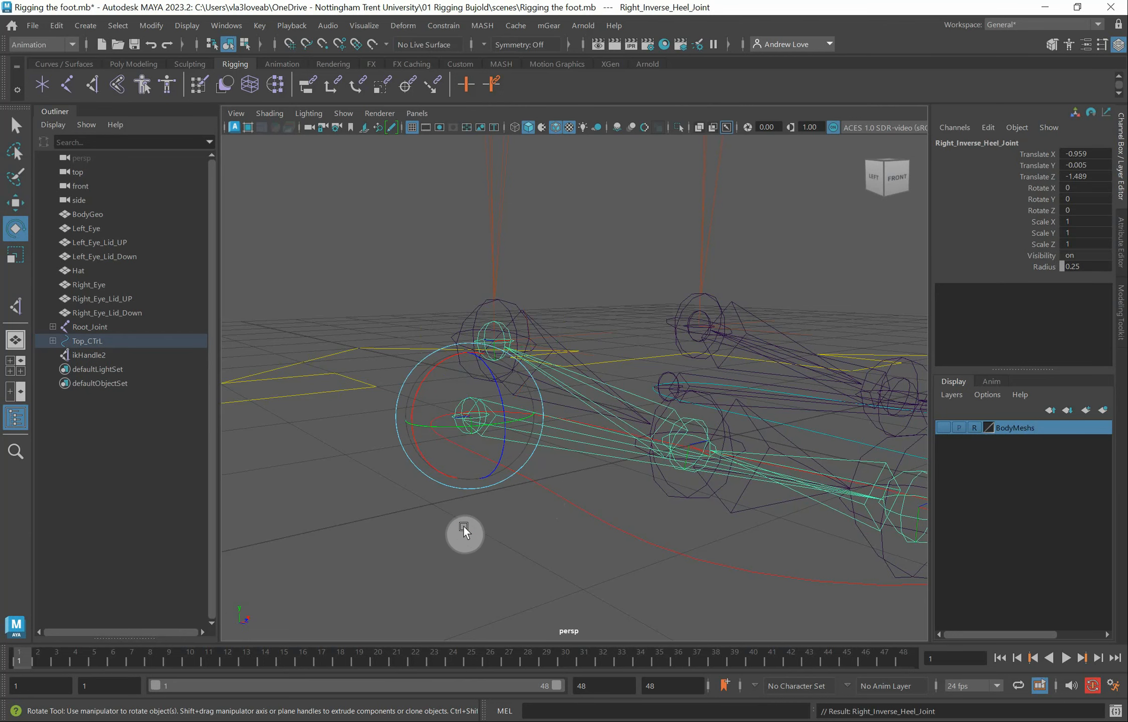
click(581, 497)
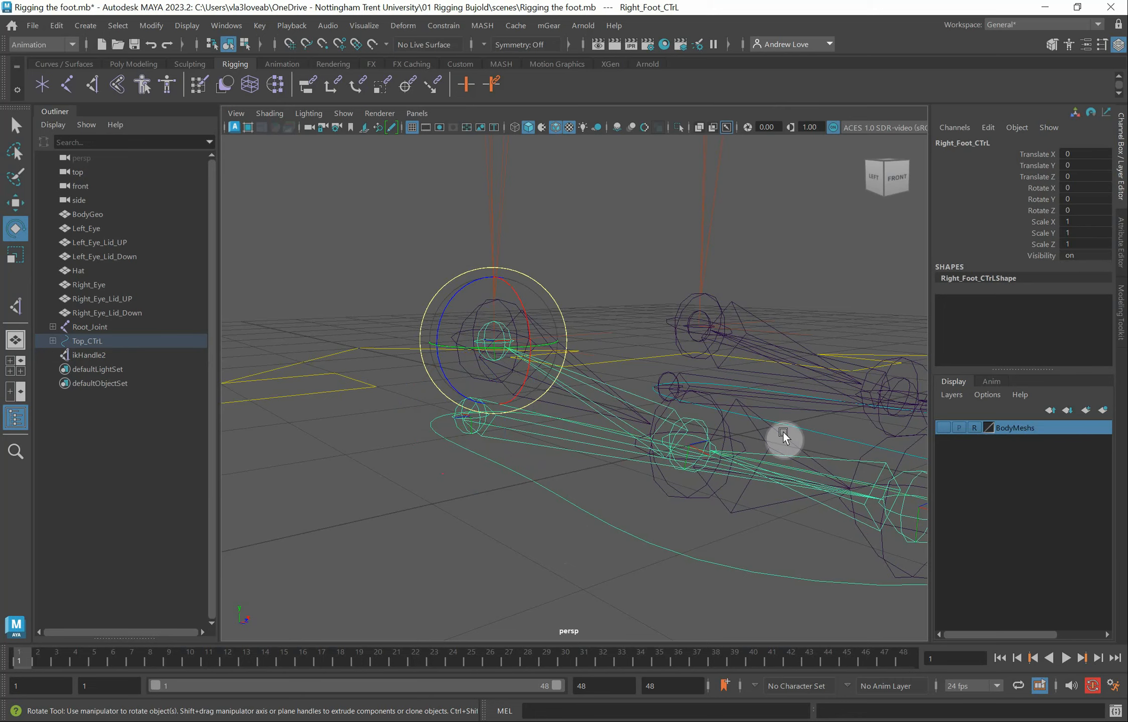
Parent the right leg's IK handle under Right_Inverse_Ankle_Joint
alt+drag(426, 521, 689, 407)
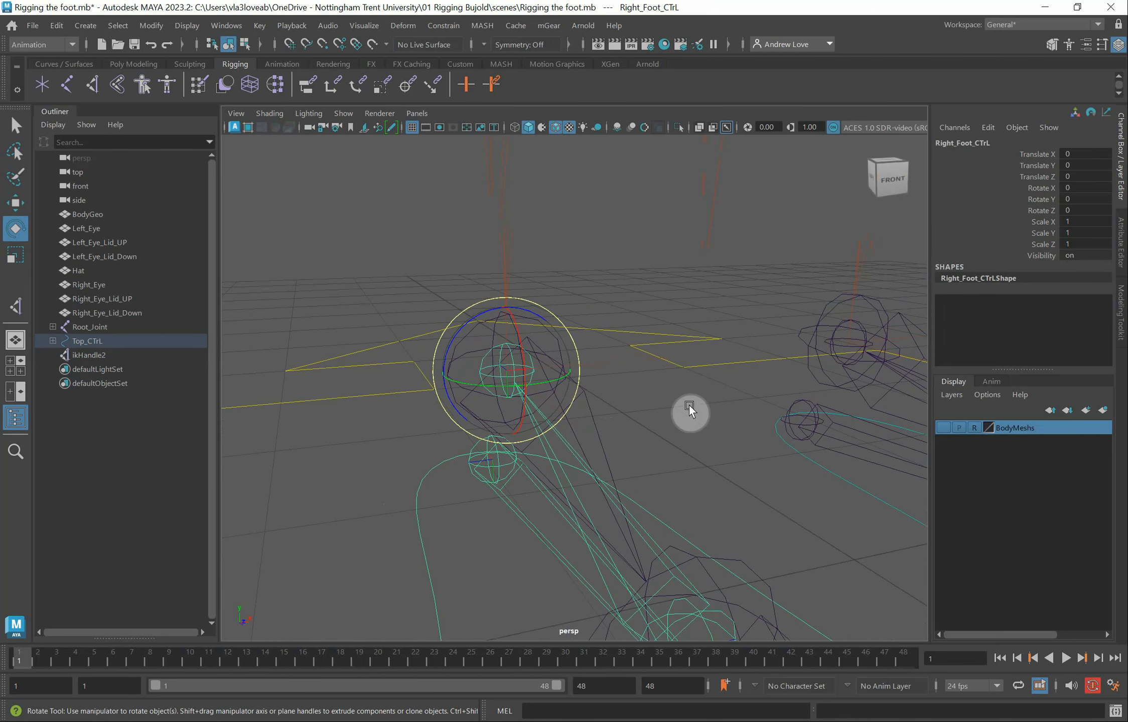
click(617, 356)
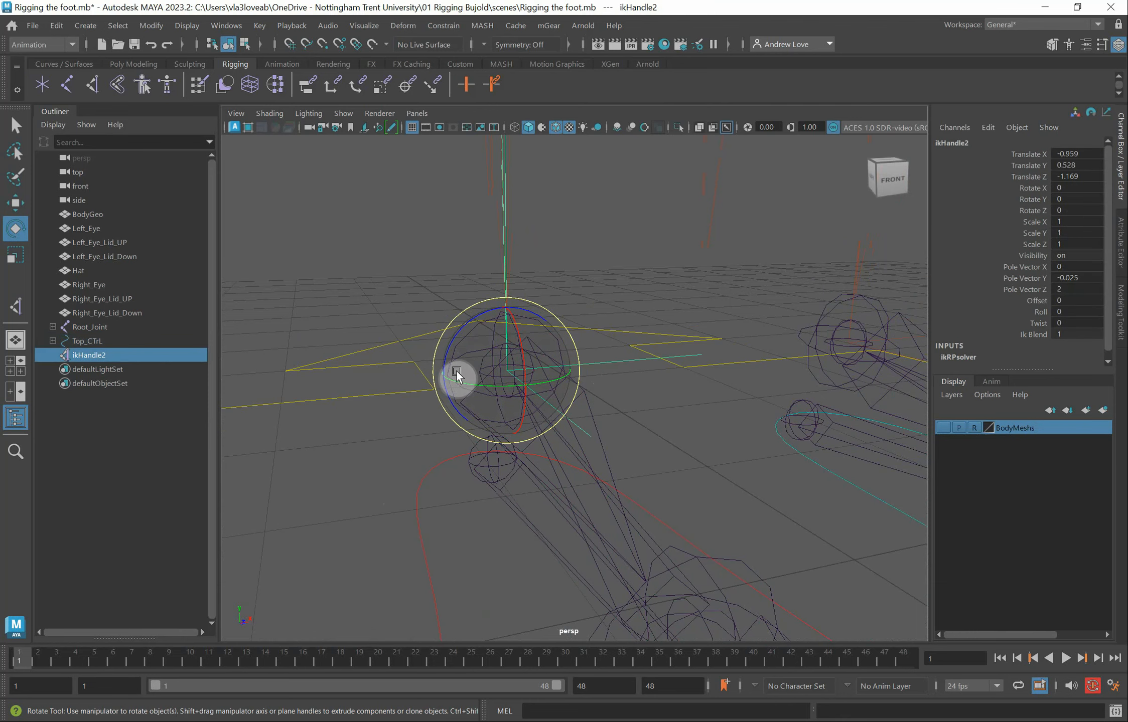
key(q)
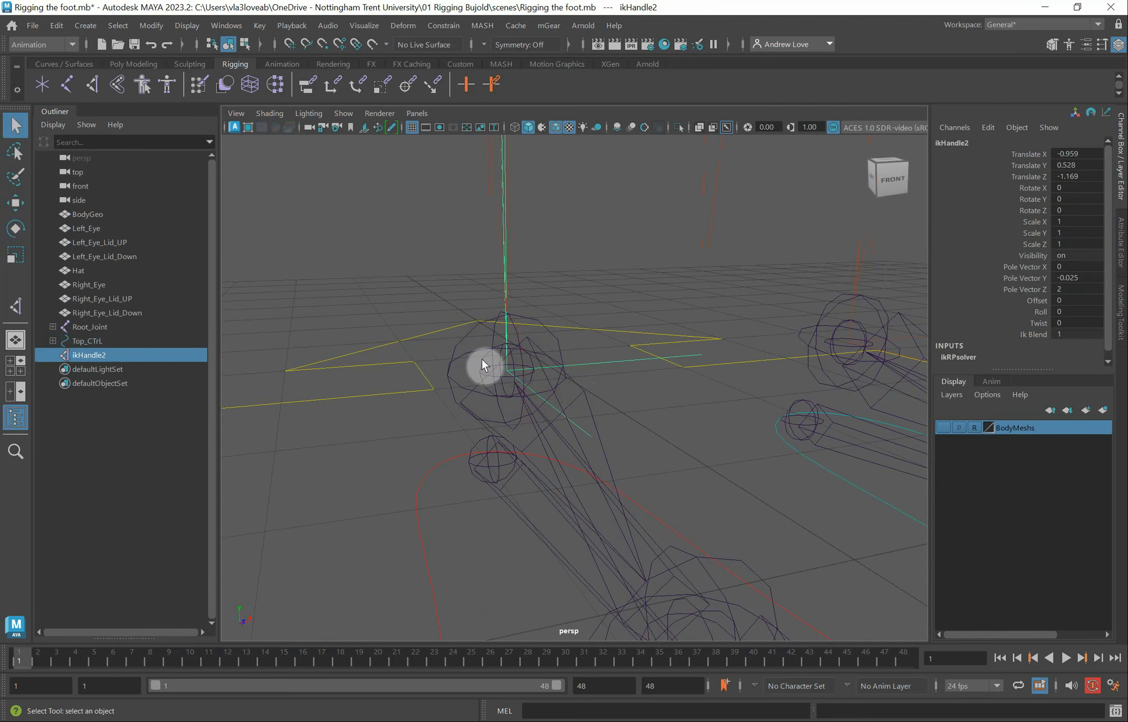
click(482, 362)
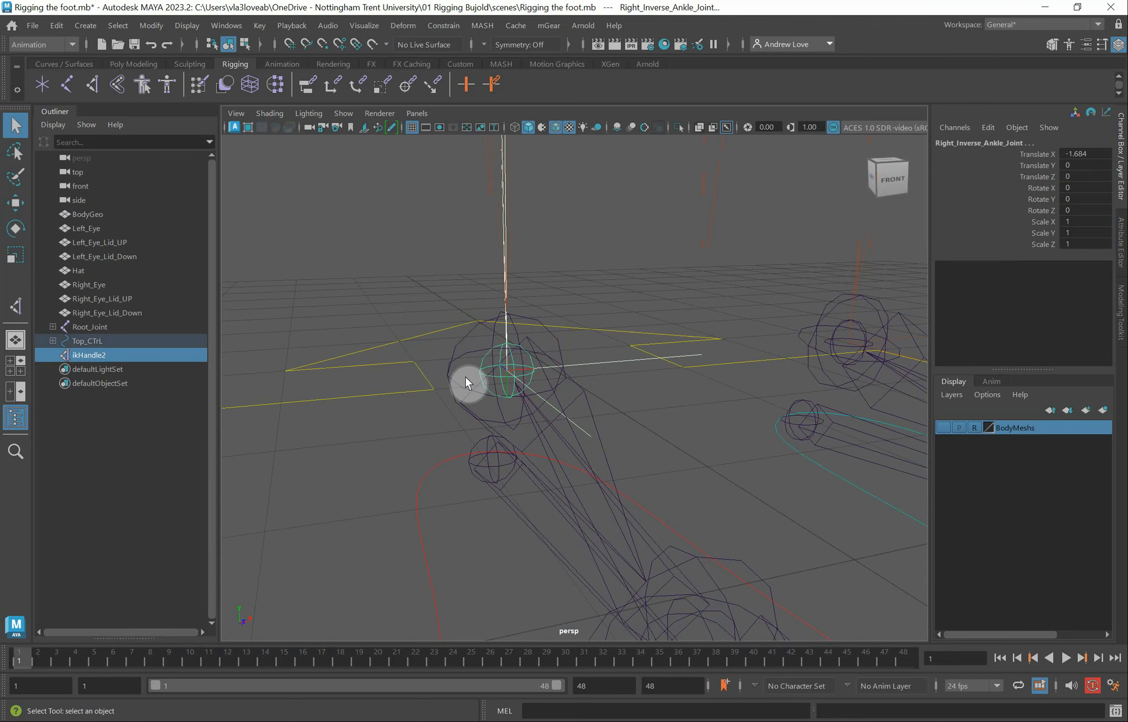
alt+drag(465, 377, 355, 450)
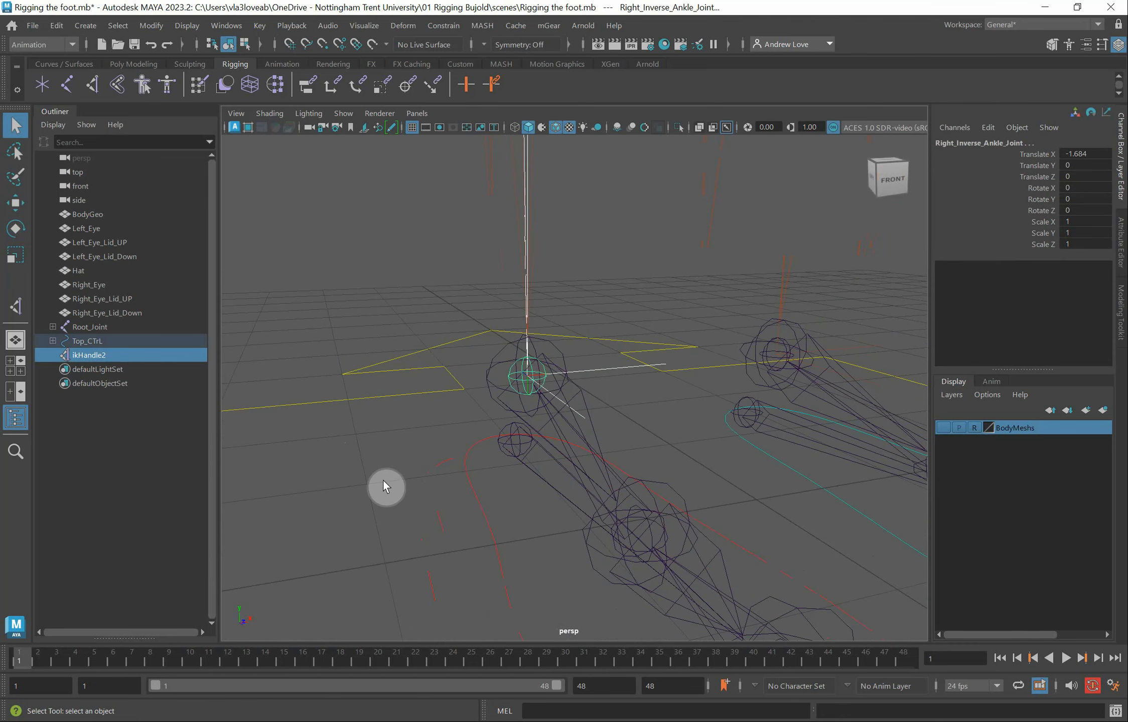
key(p)
alt+drag(390, 450, 448, 464)
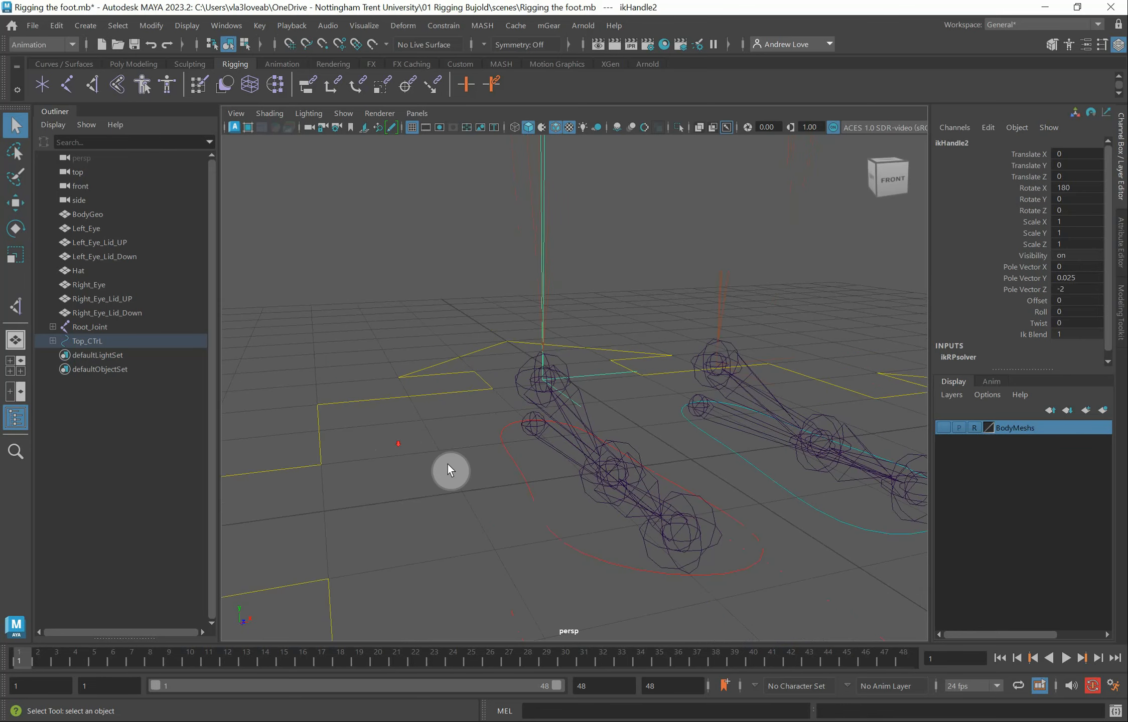
Test-lift Right_Foot_CTrL along Y to check how the foot joints follow, and undo the move
drag(546, 497, 494, 507)
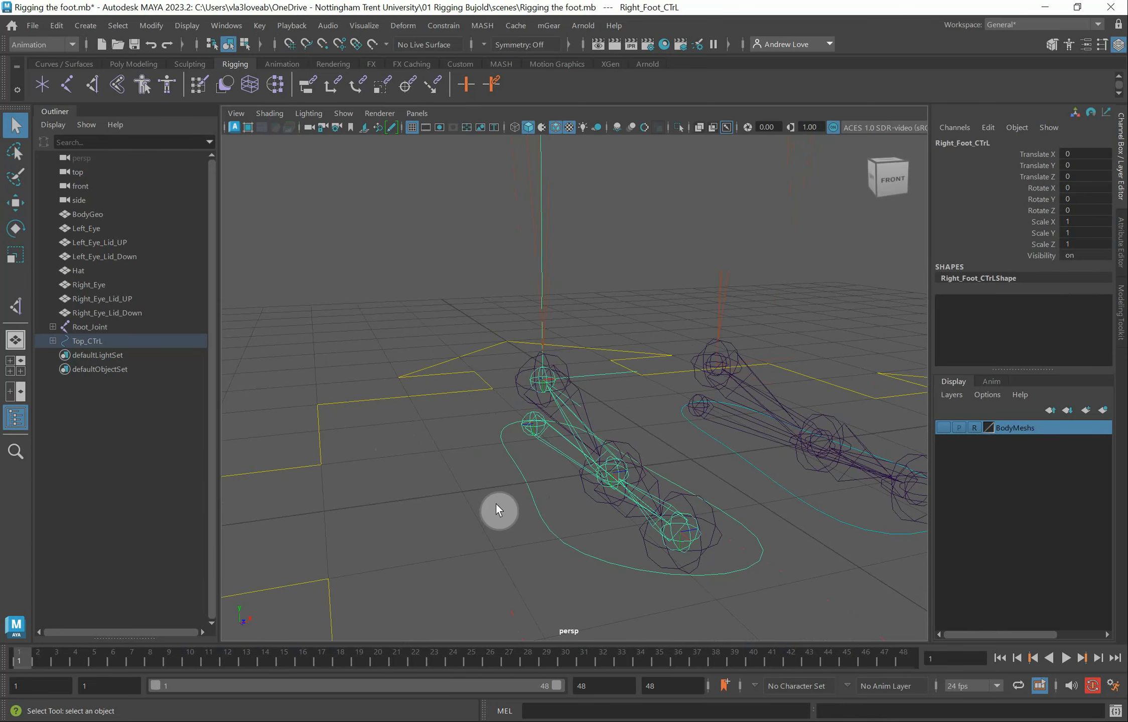
key(w)
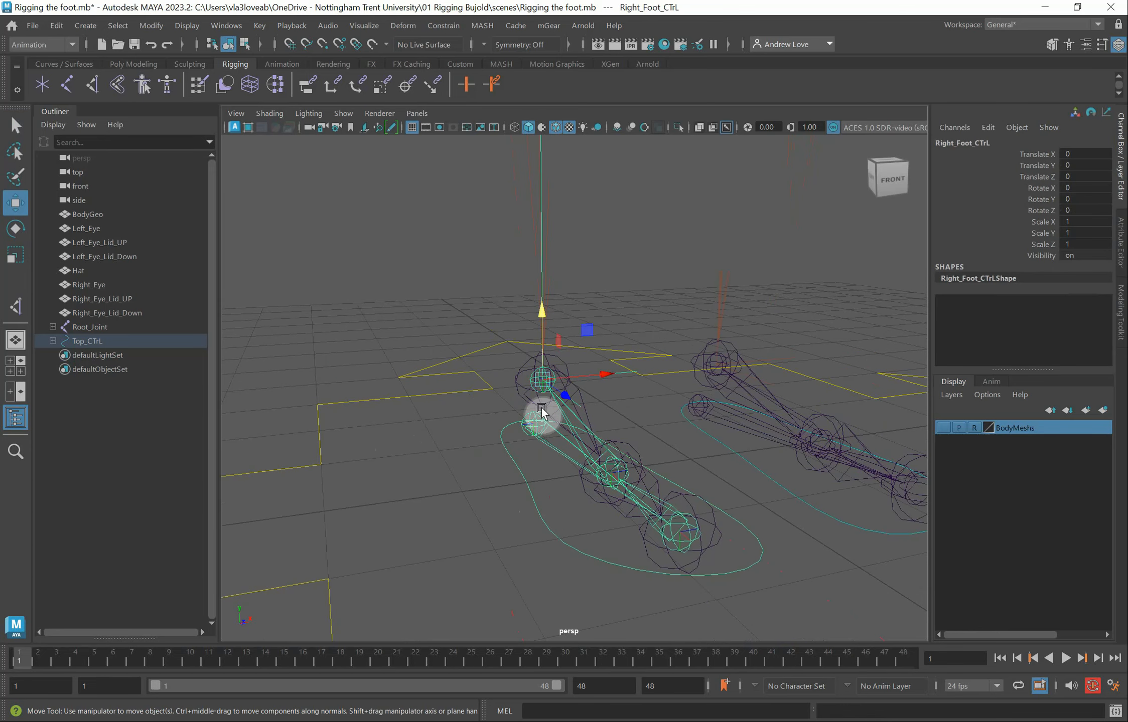
drag(541, 408, 534, 300)
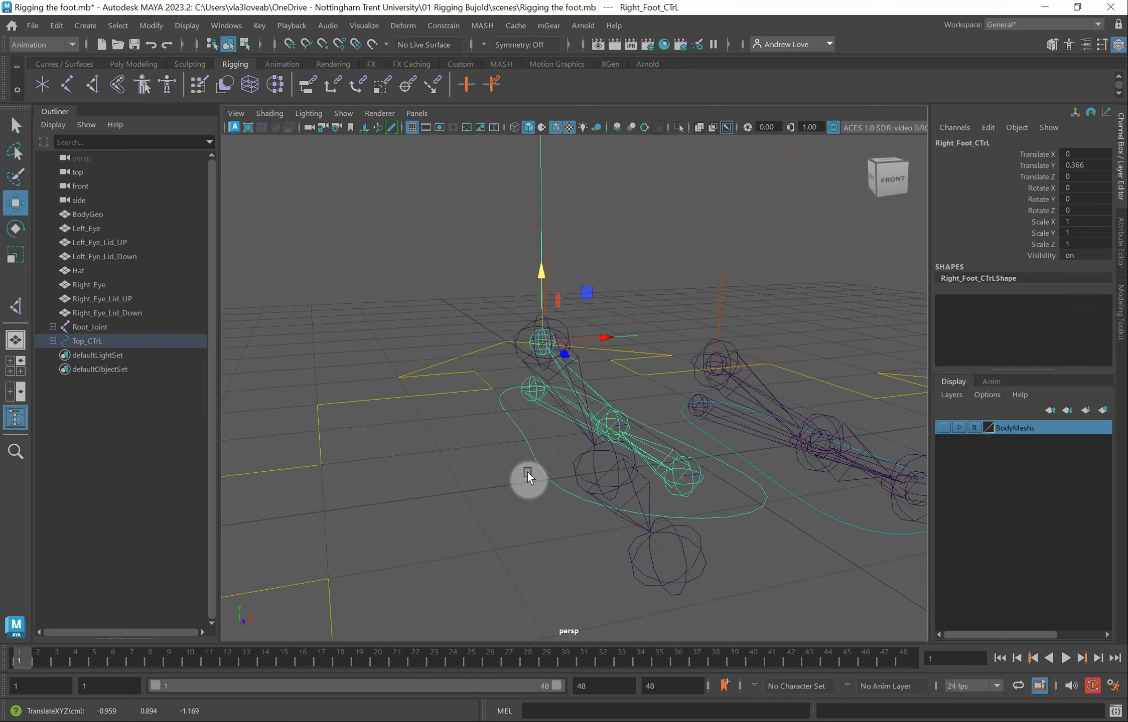
key(ctrl+z)
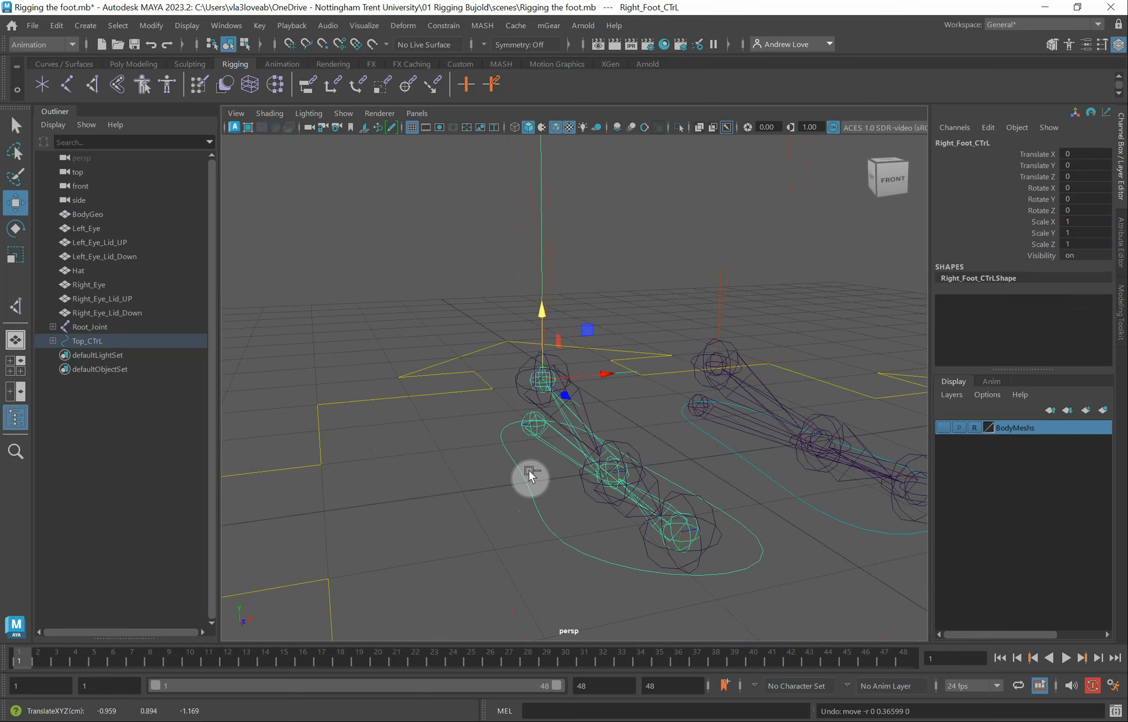
Orient-constrain Right_Ankle_Joint to Right_Inverse_Toe_Joint on all axes with Maintain offset enabled and a weight of 1
alt+drag(494, 512, 521, 511)
scroll(502, 511, up, 3)
click(345, 435)
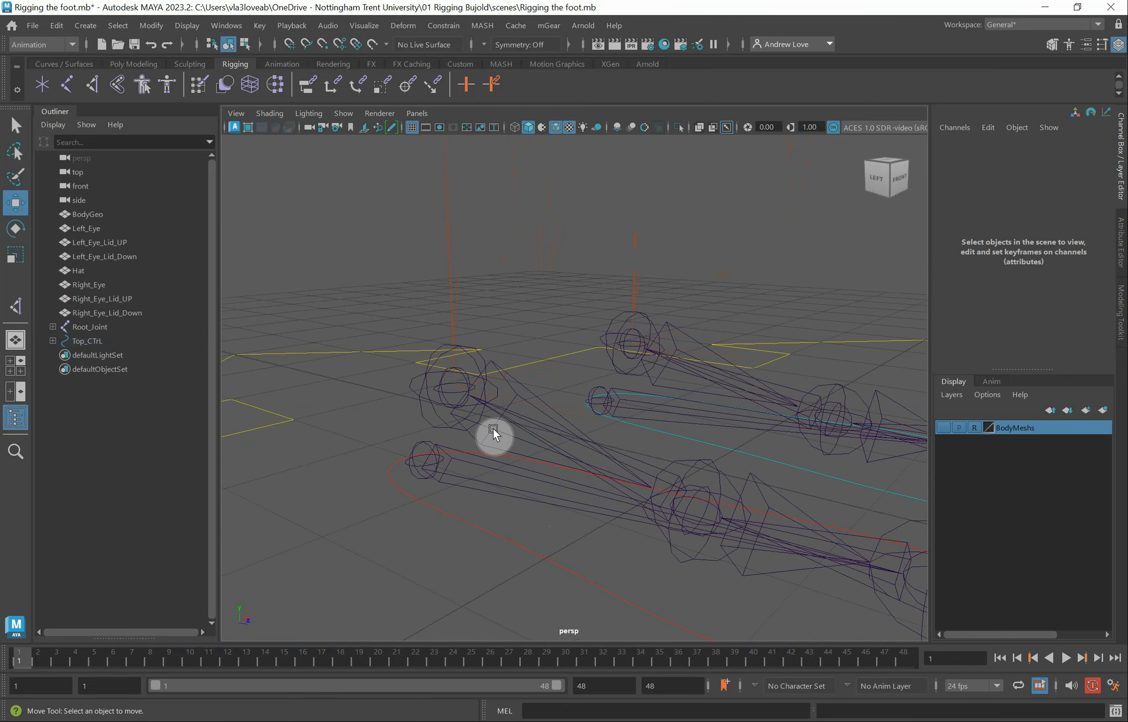
click(645, 461)
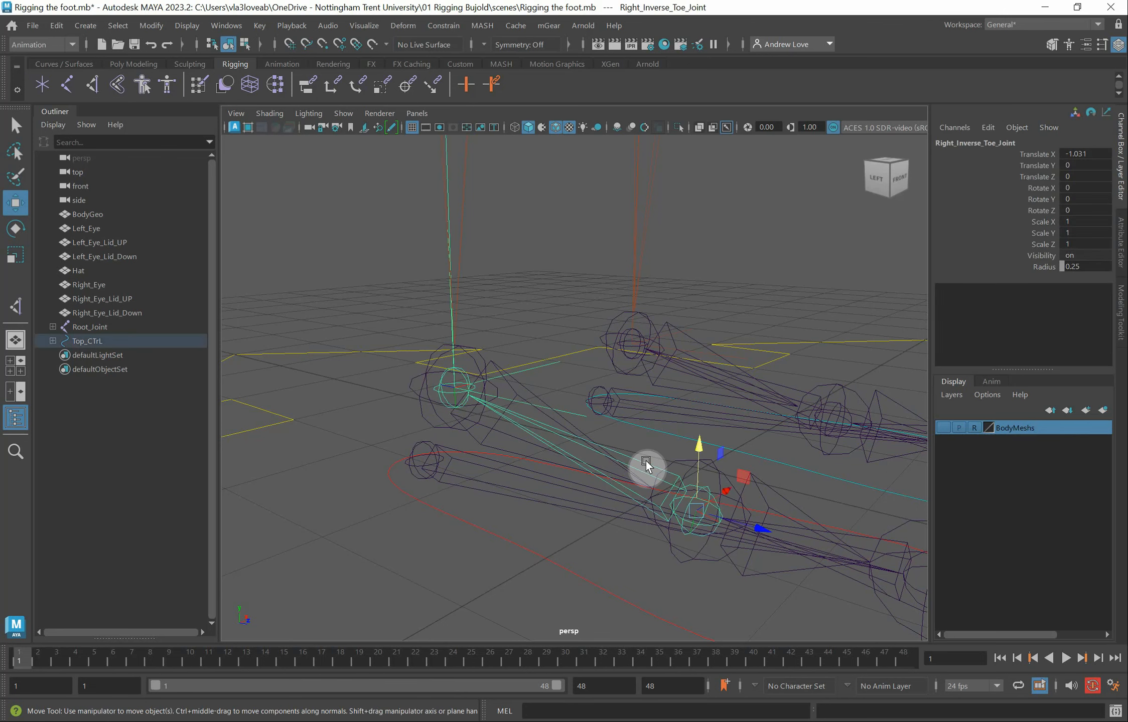
shift+click(529, 387)
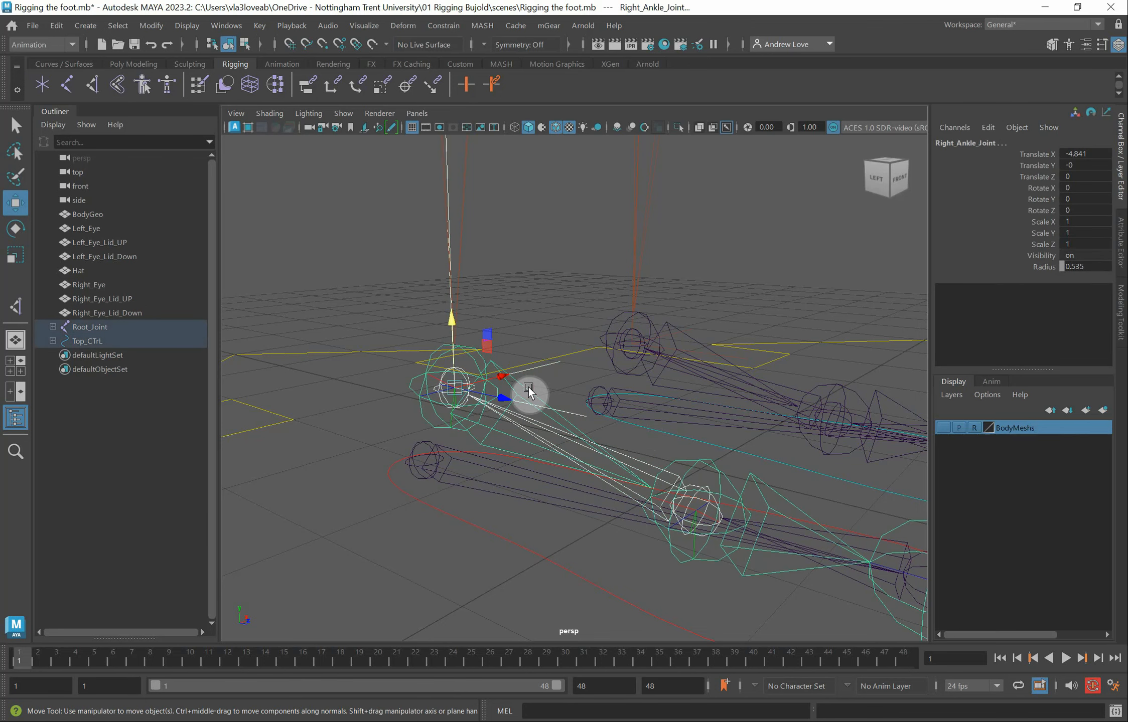
click(446, 29)
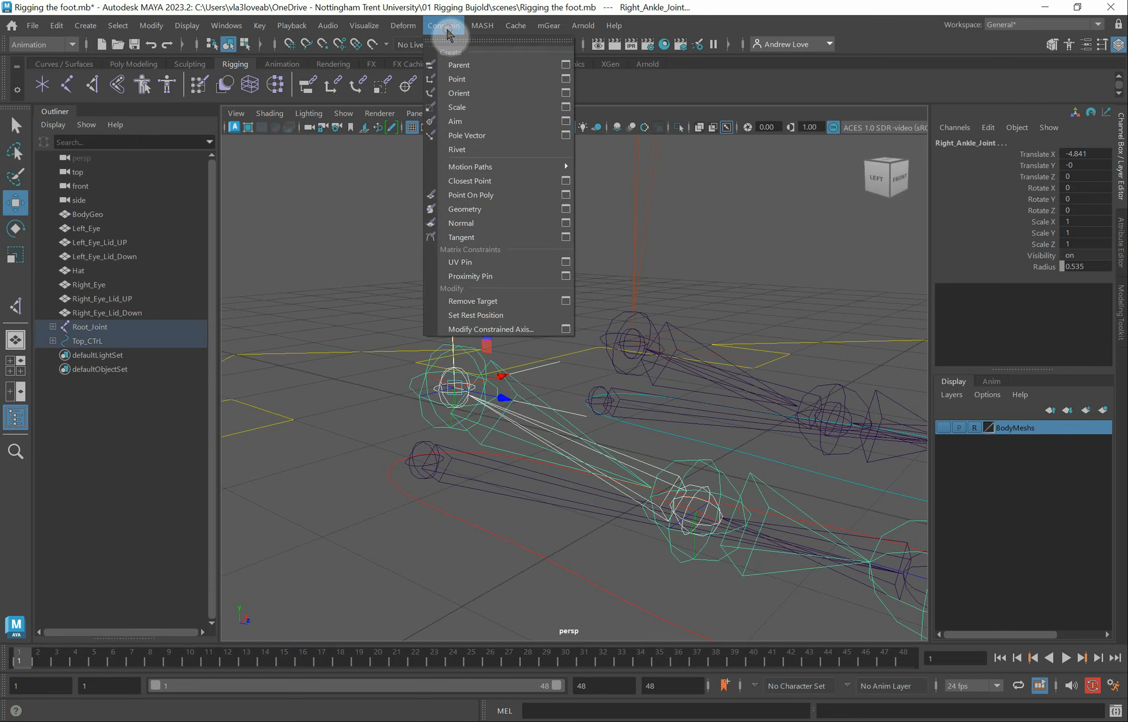
click(565, 92)
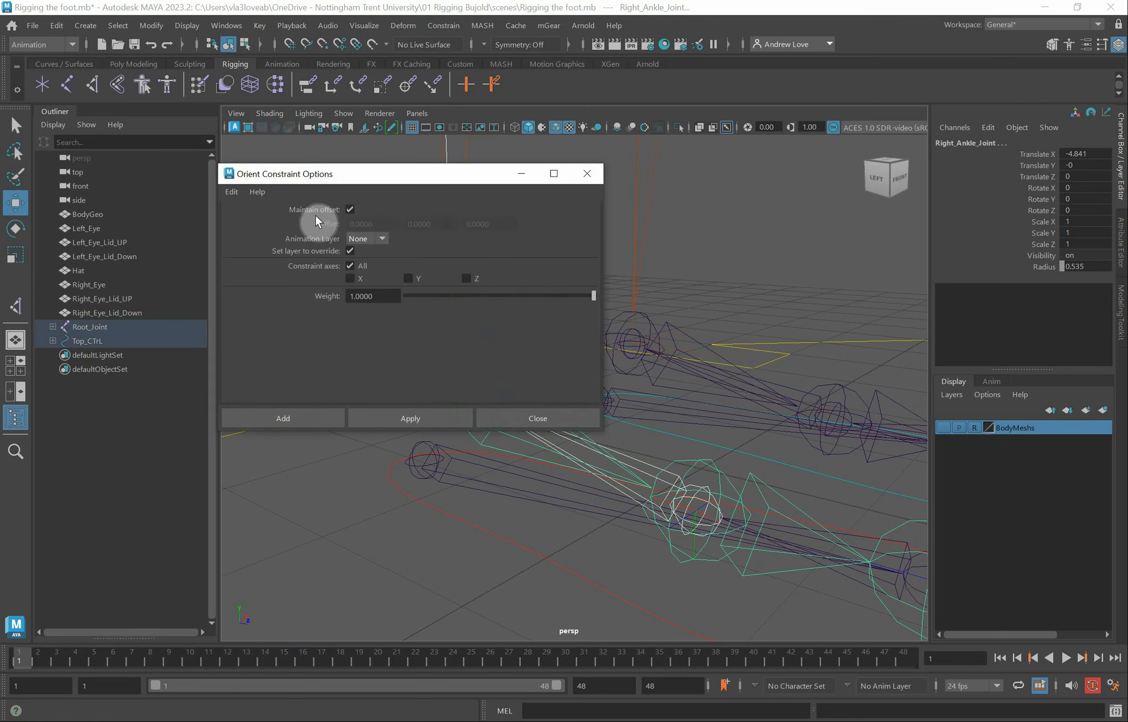
click(377, 421)
click(508, 421)
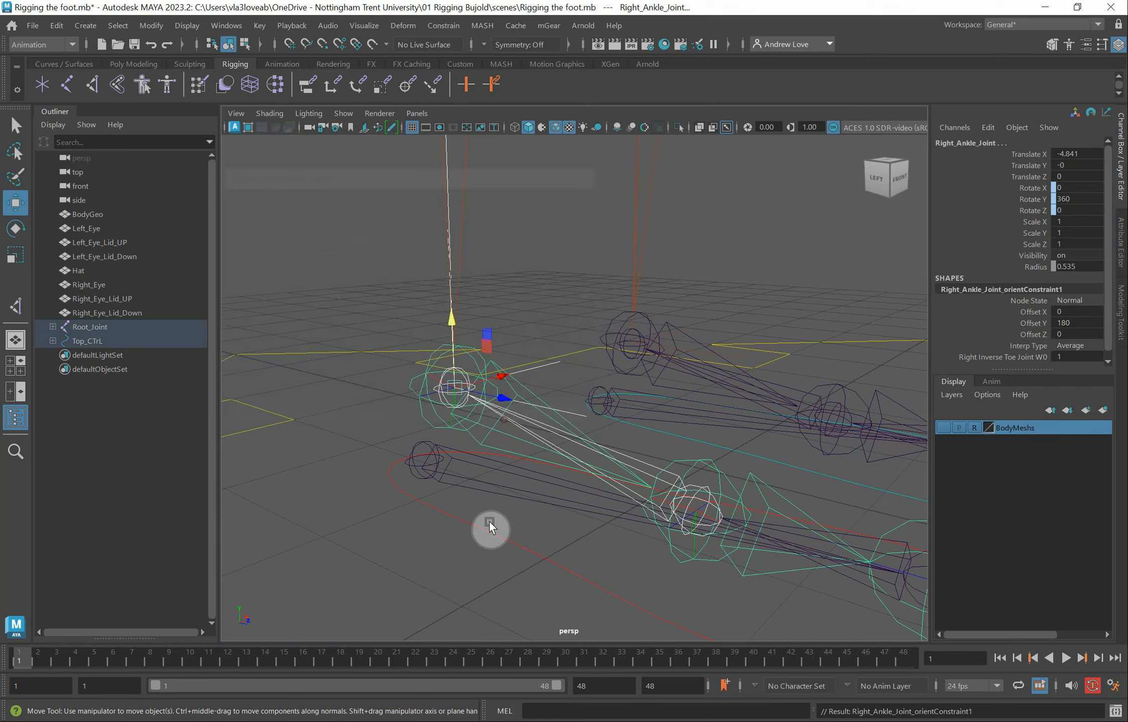
click(441, 580)
Raise Right_Foot_CTrL again to test the ankle's orient constraint, and undo the movement
scroll(429, 542, down, 3)
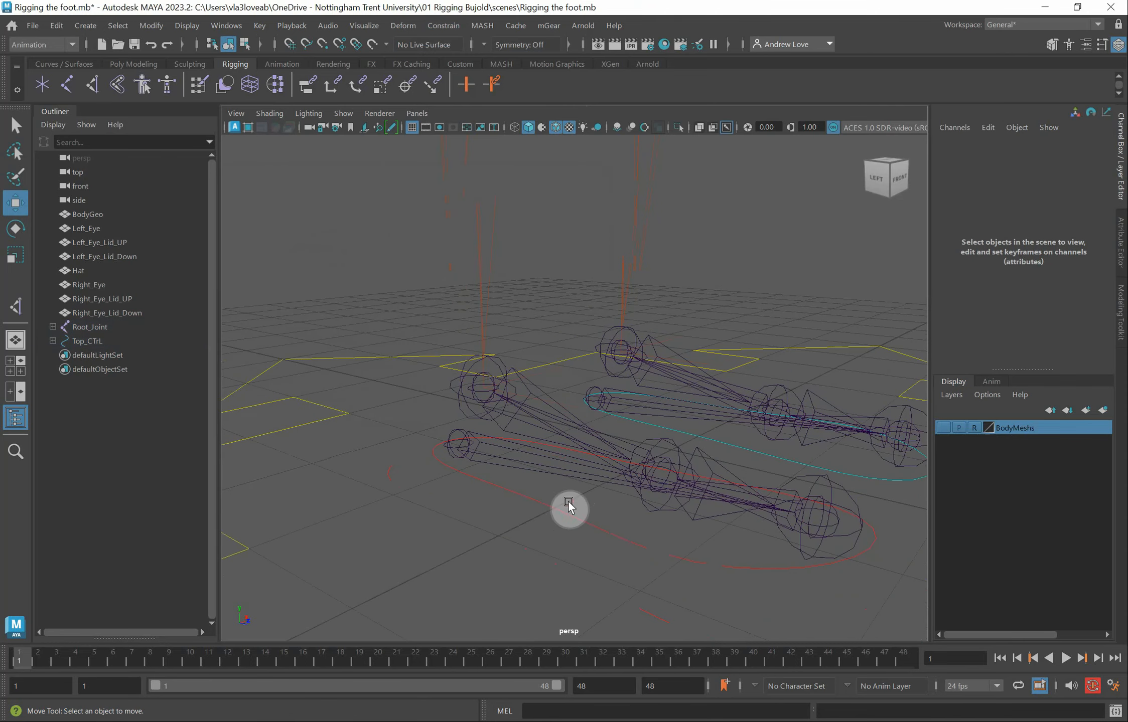
click(552, 518)
middle_drag(481, 356, 555, 335)
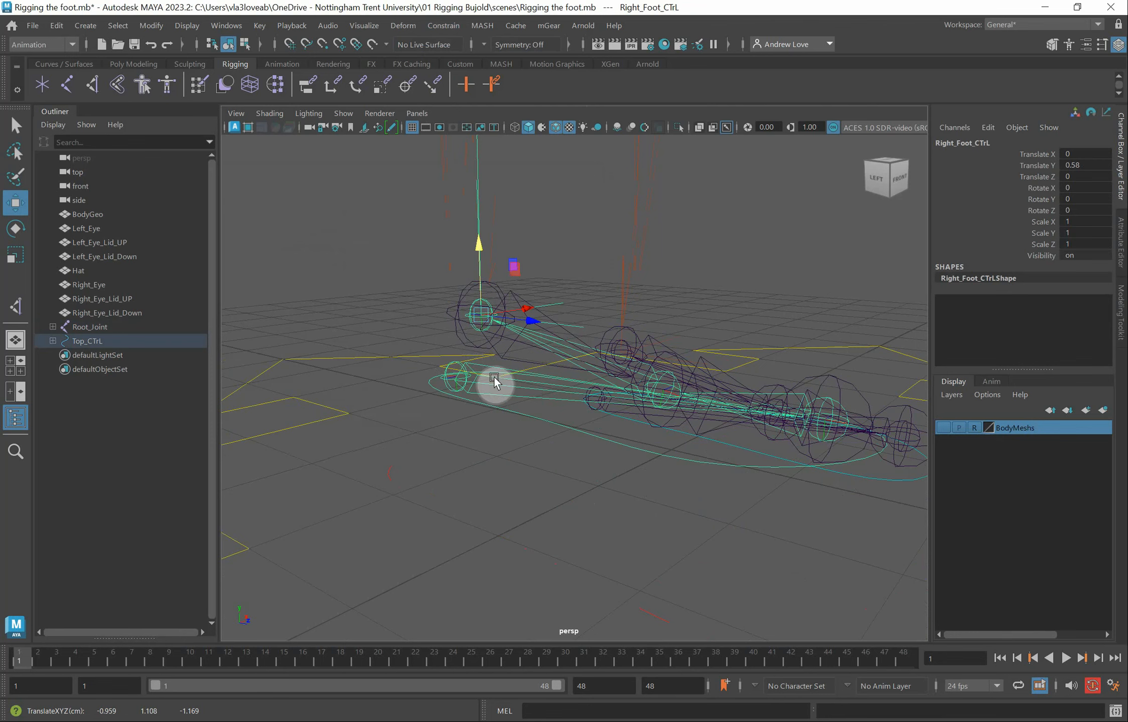
key(ctrl+z)
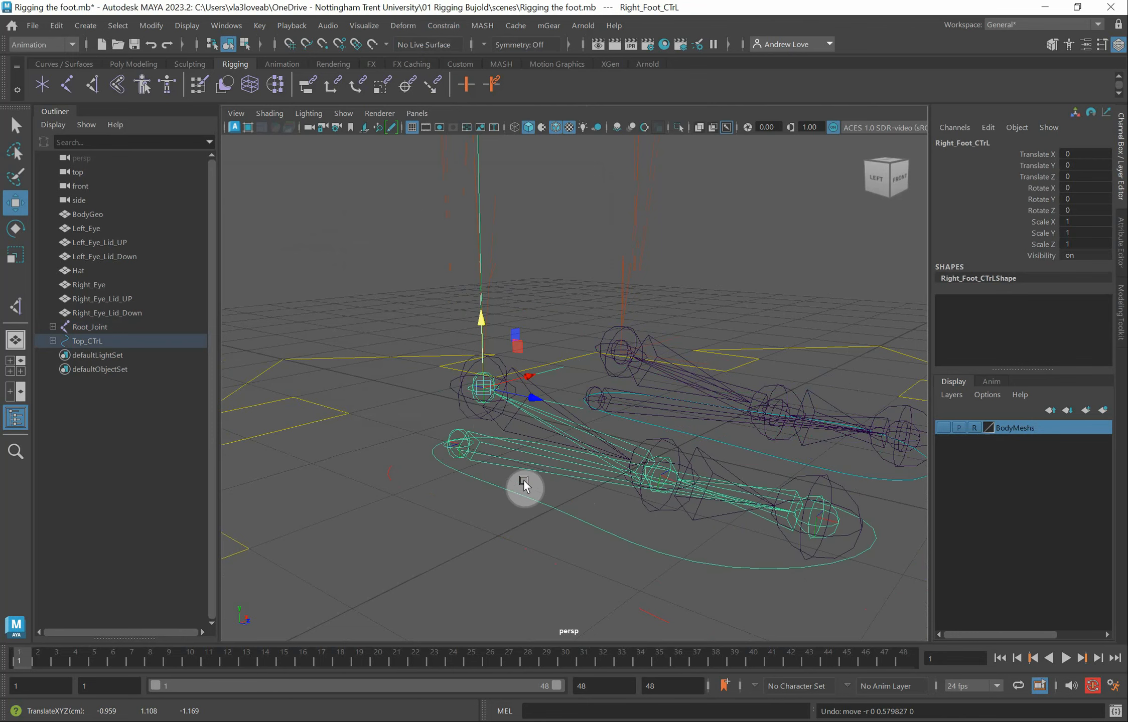
Lock and hide the Scale X, Y, Z and Visibility channels of Right_Foot_CTrL
click(505, 533)
drag(564, 502, 537, 540)
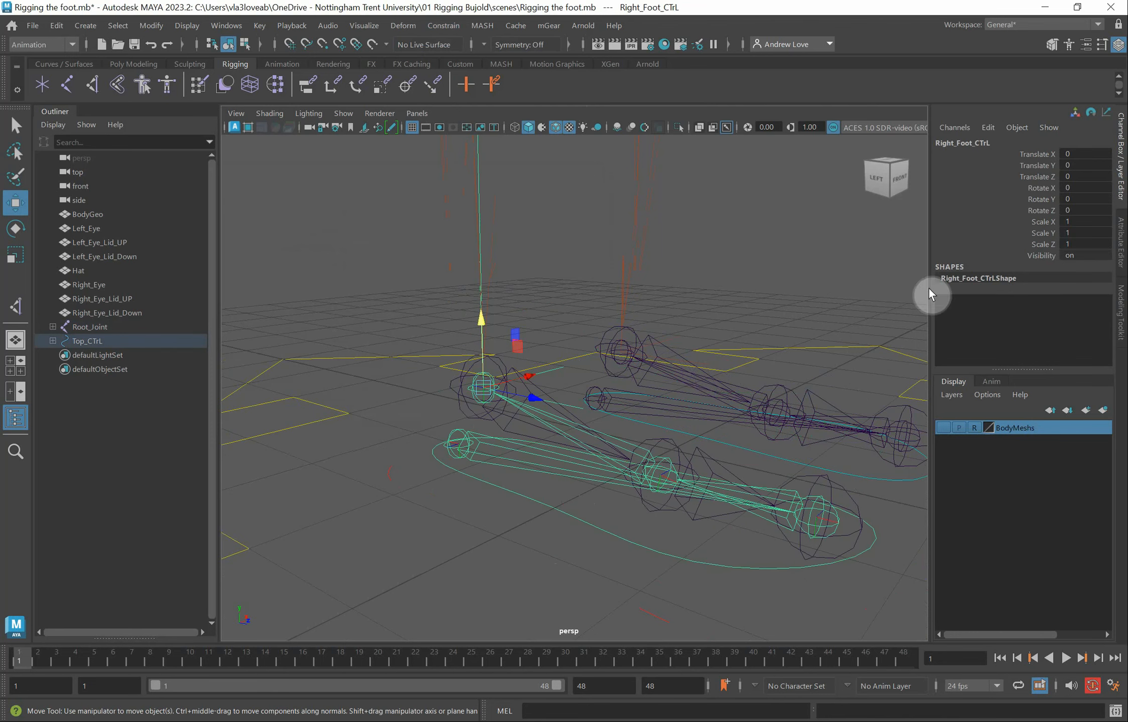
drag(1042, 221, 977, 250)
right_click(977, 249)
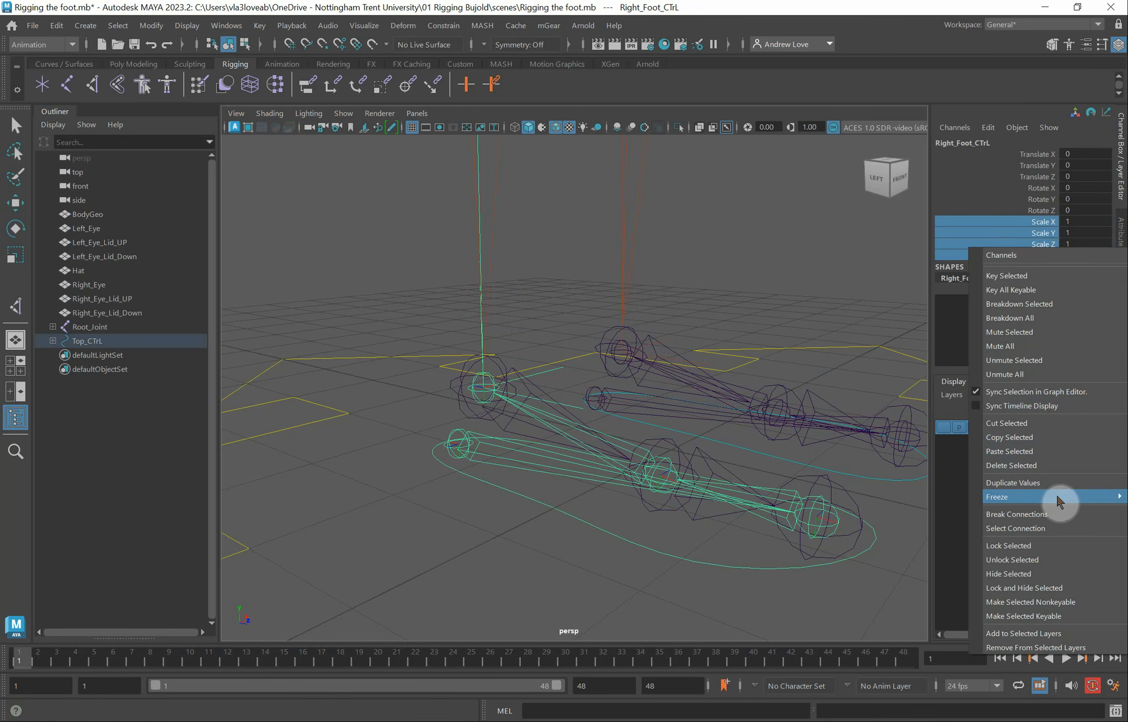
mouse_move(1056, 498)
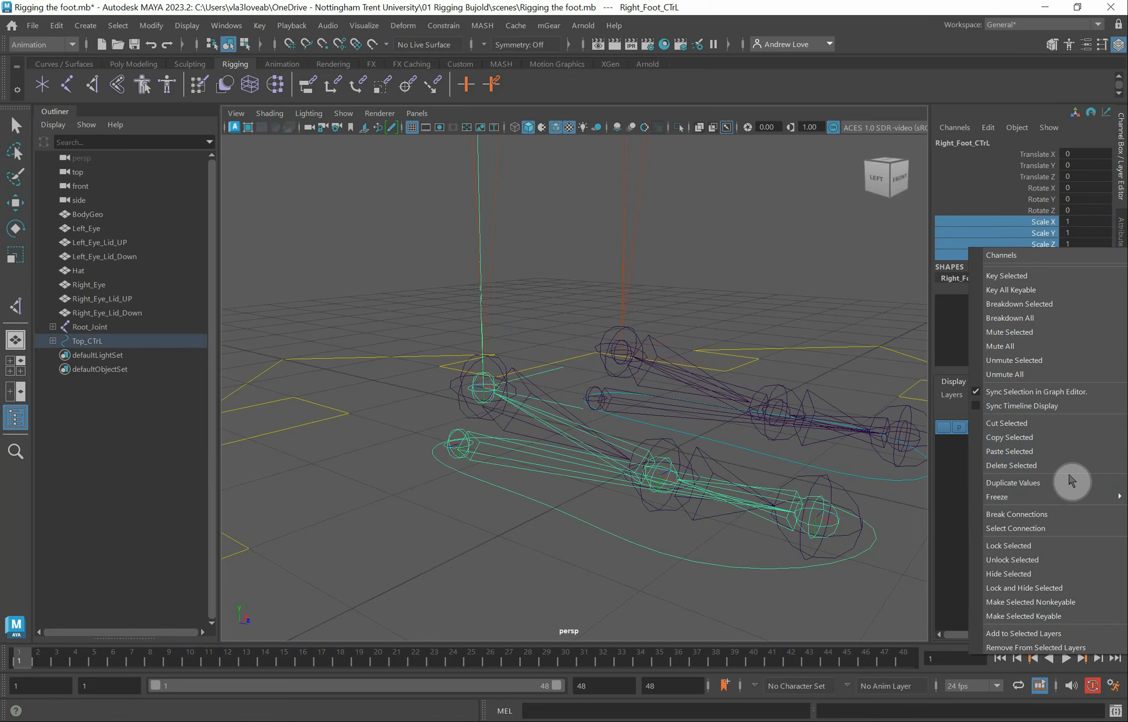
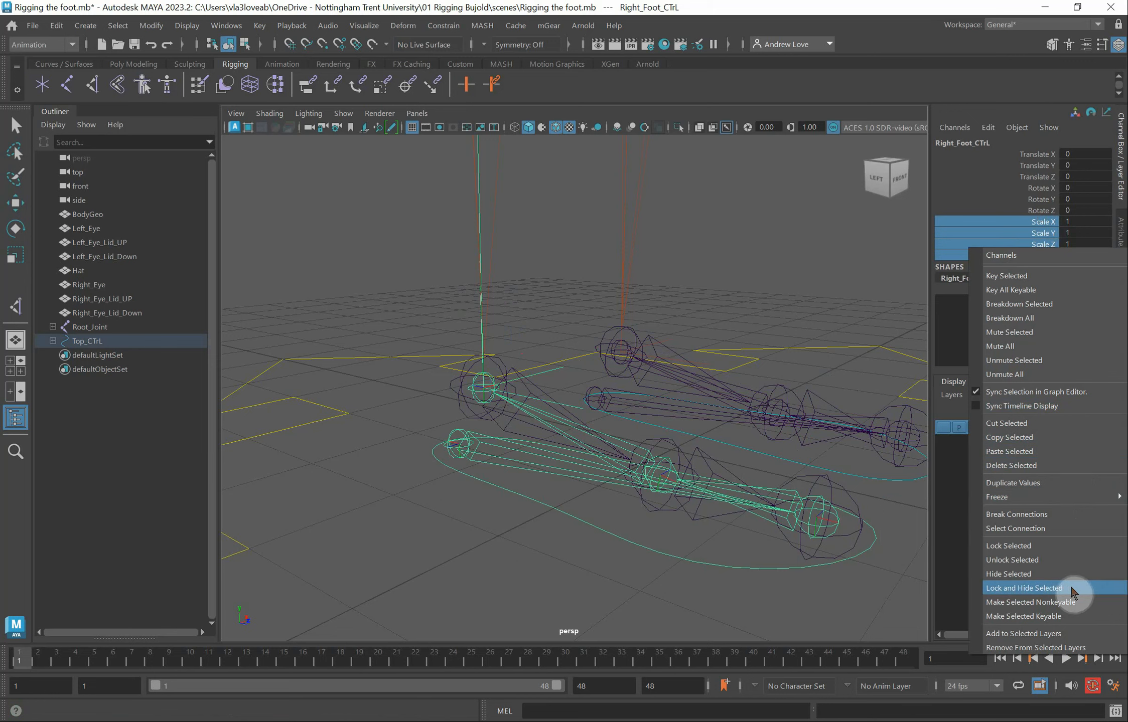
click(1071, 589)
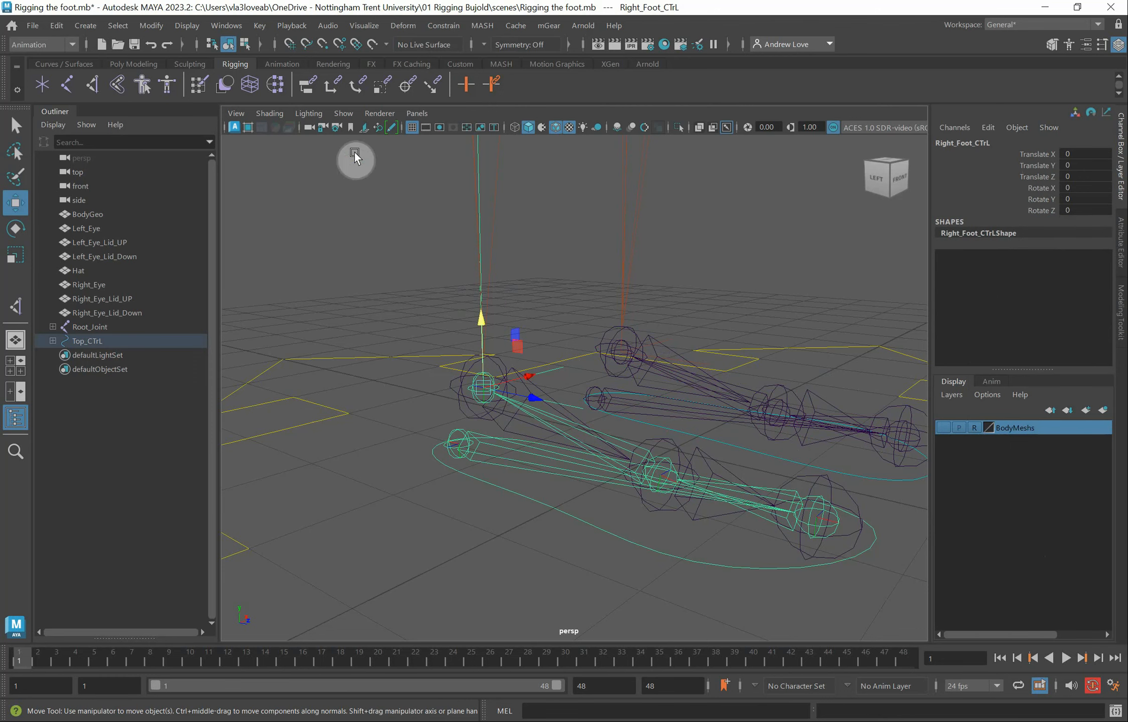
Add a keyable float attribute FootRoll to Right_Foot_CTrL with minimum -10, maximum 10 and default 0
click(154, 31)
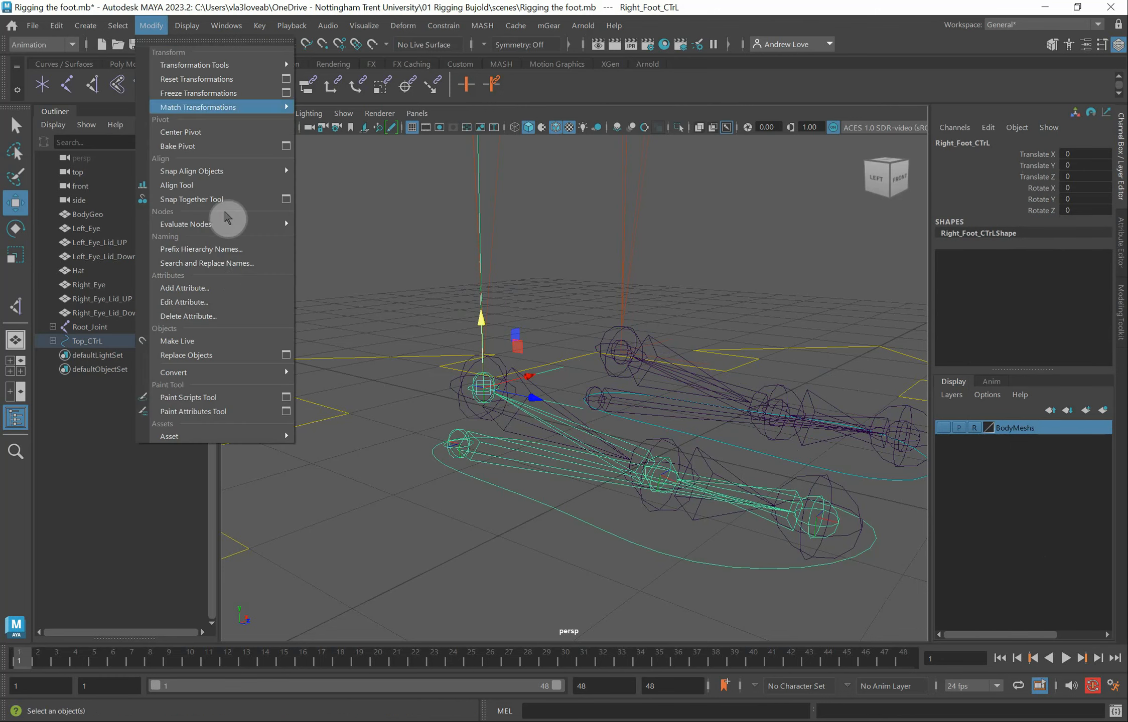
mouse_move(238, 372)
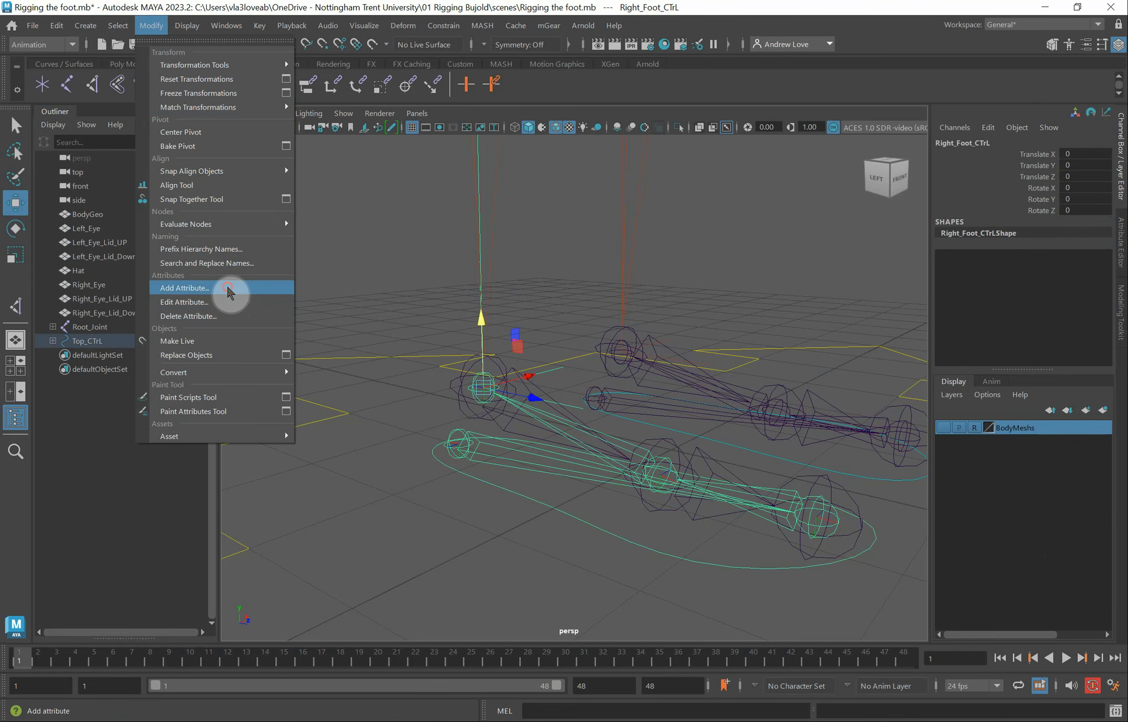
click(232, 289)
click(471, 246)
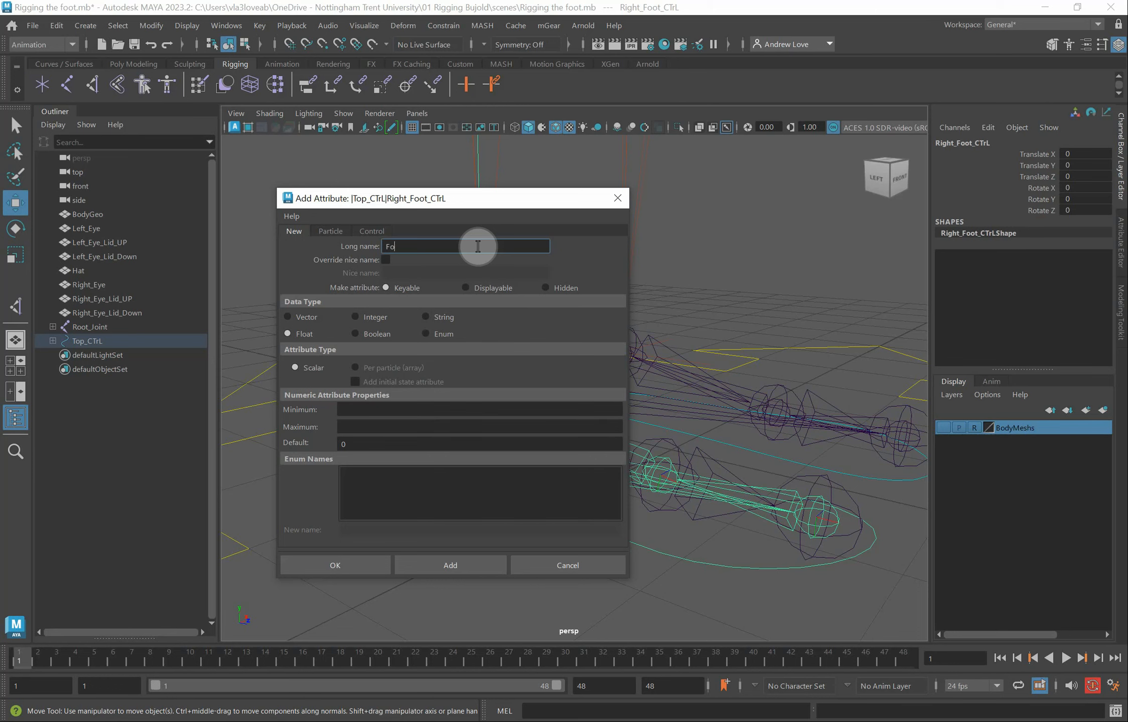
text(FootRoll)
click(358, 410)
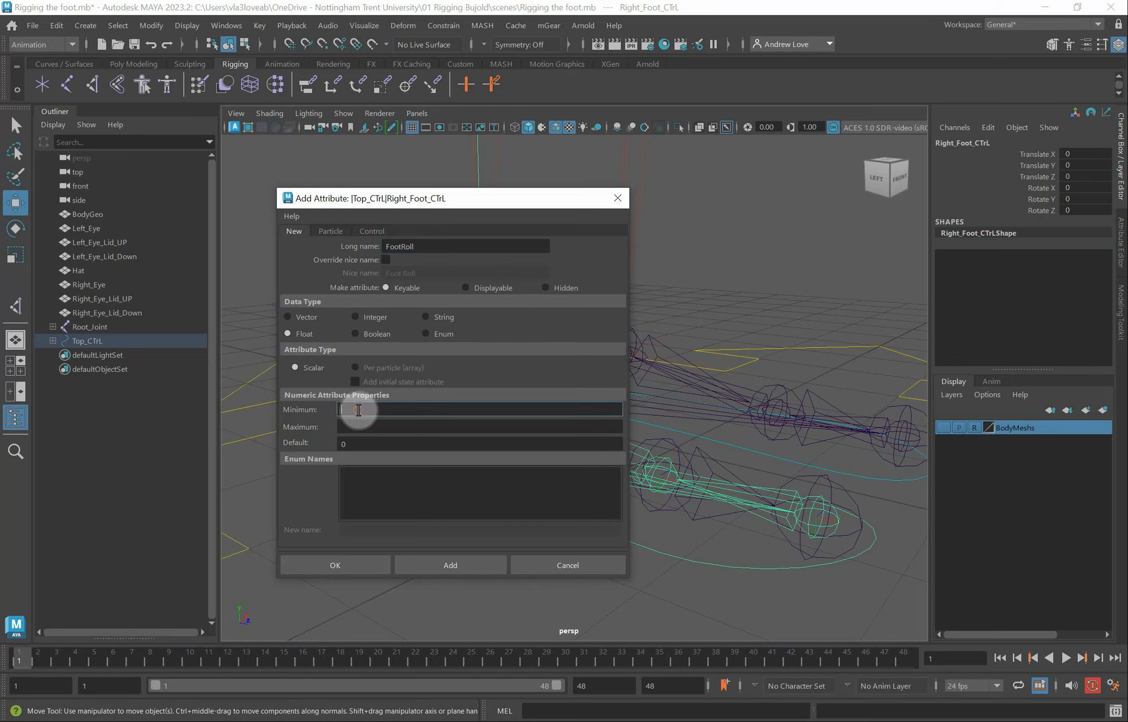
text(-10)
click(357, 426)
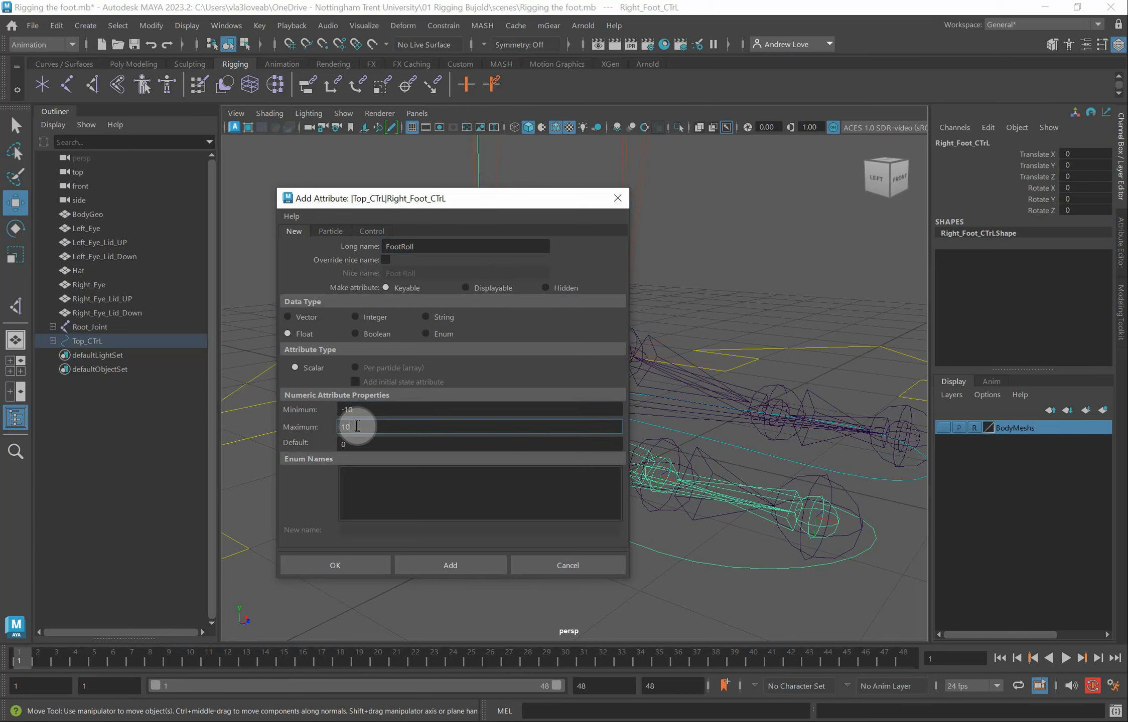
key(Tab)
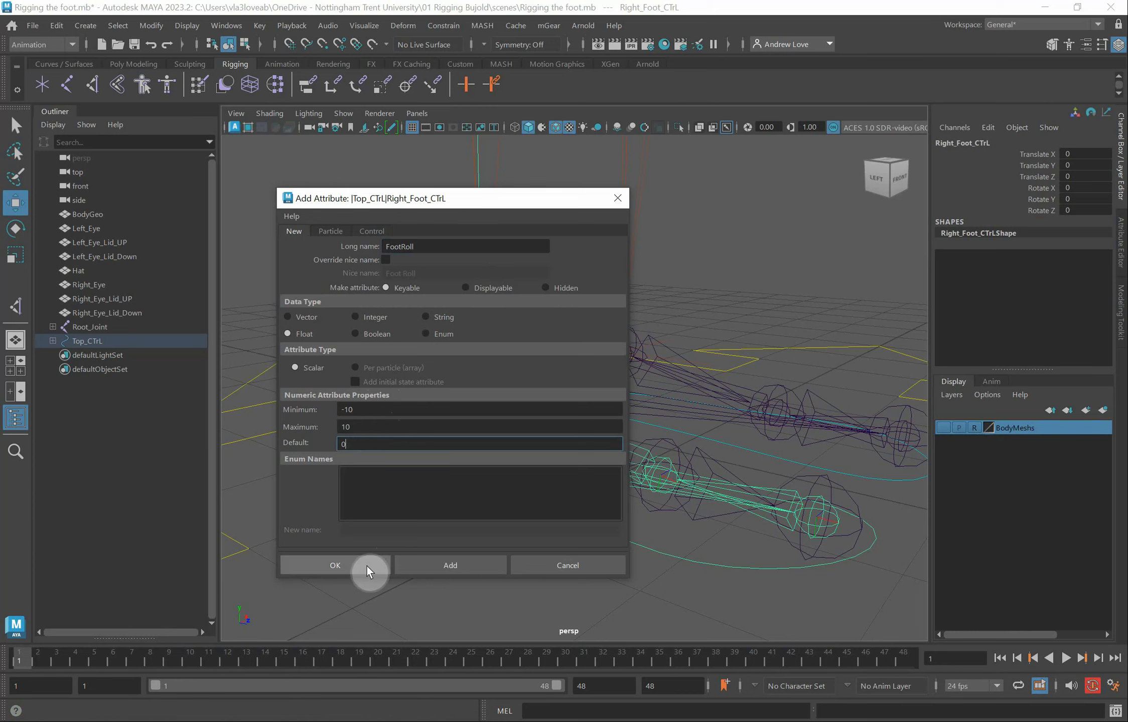
click(412, 564)
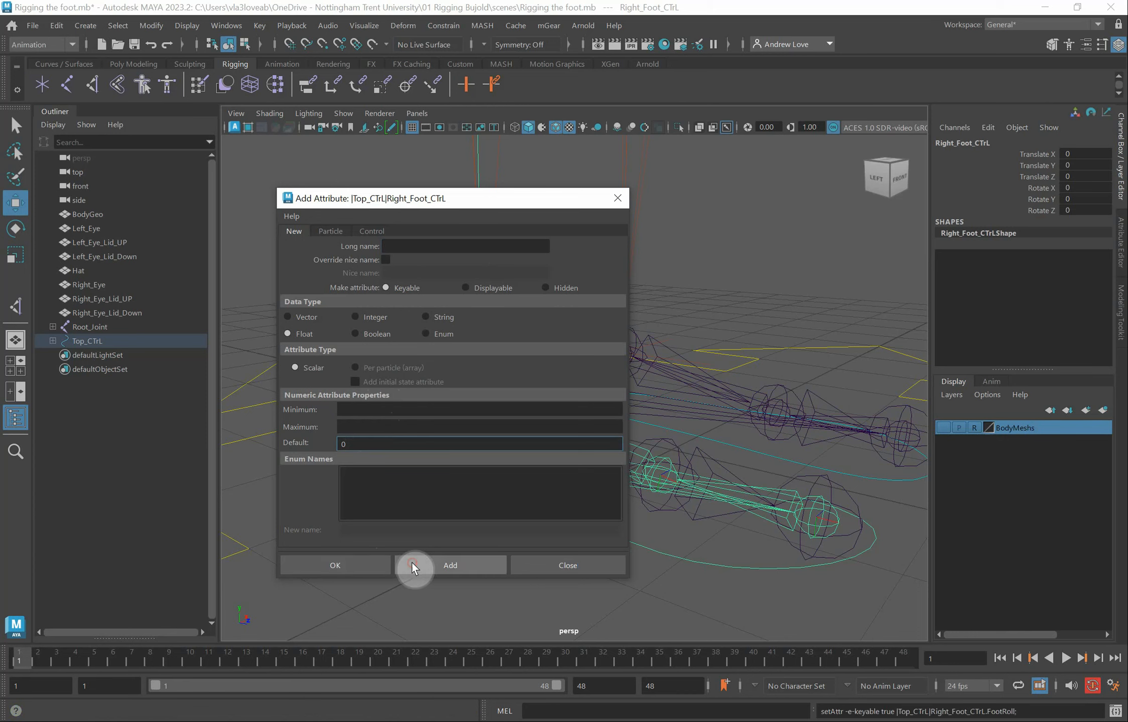
Add a keyable float attribute ToeBend to Right_Foot_CTrL with minimum -10, maximum 10 and default 0, and finish adding attributes
click(421, 244)
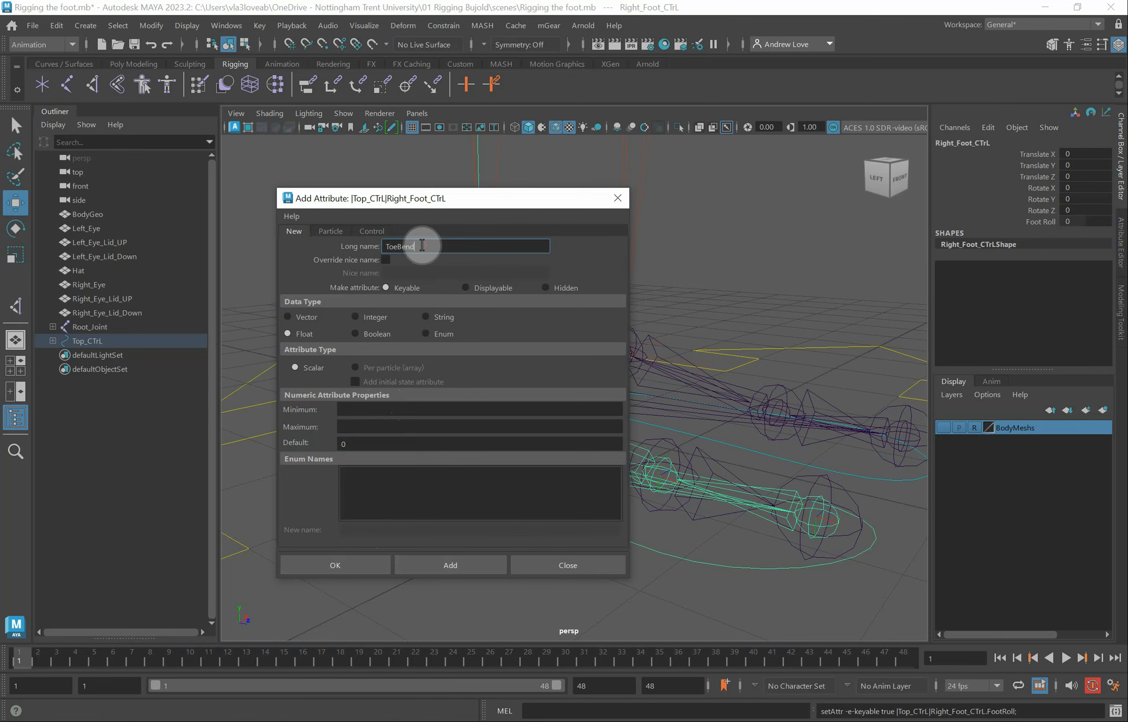
click(404, 409)
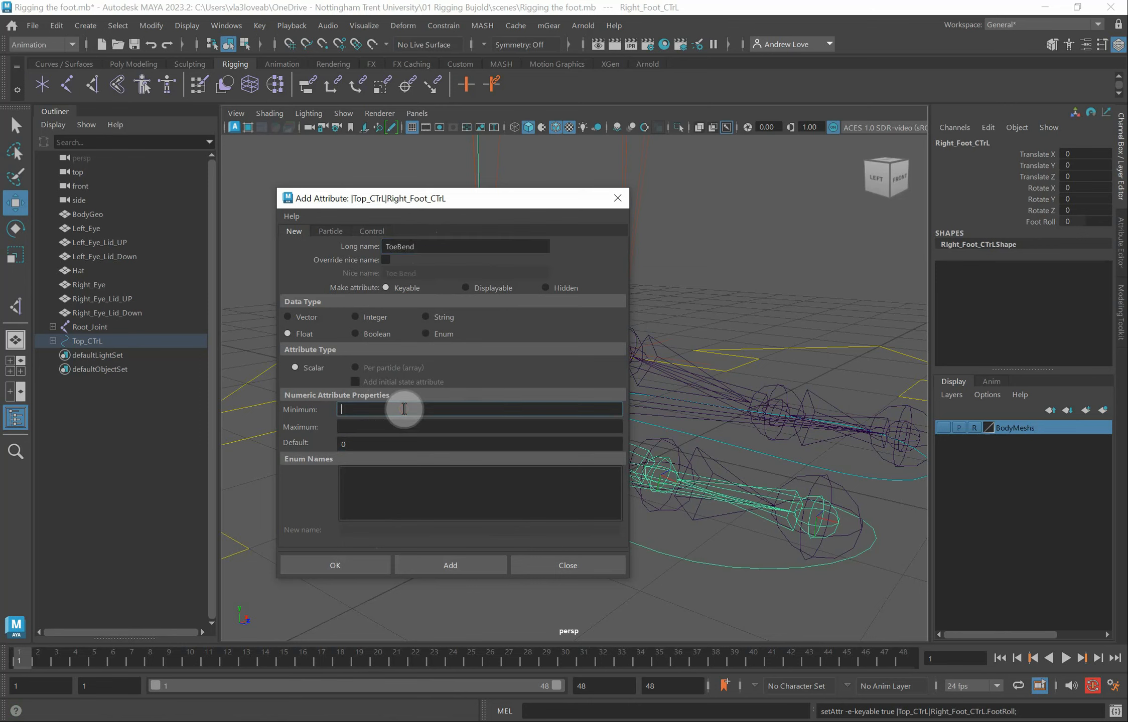
text(-10)
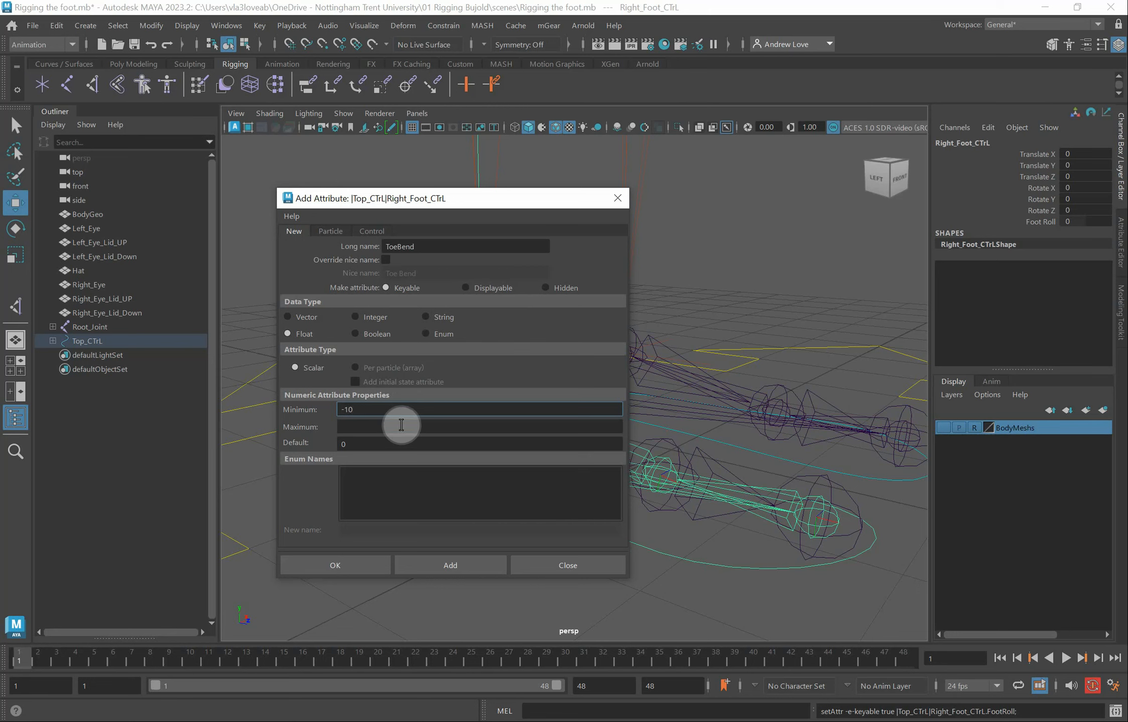
click(401, 425)
text(10)
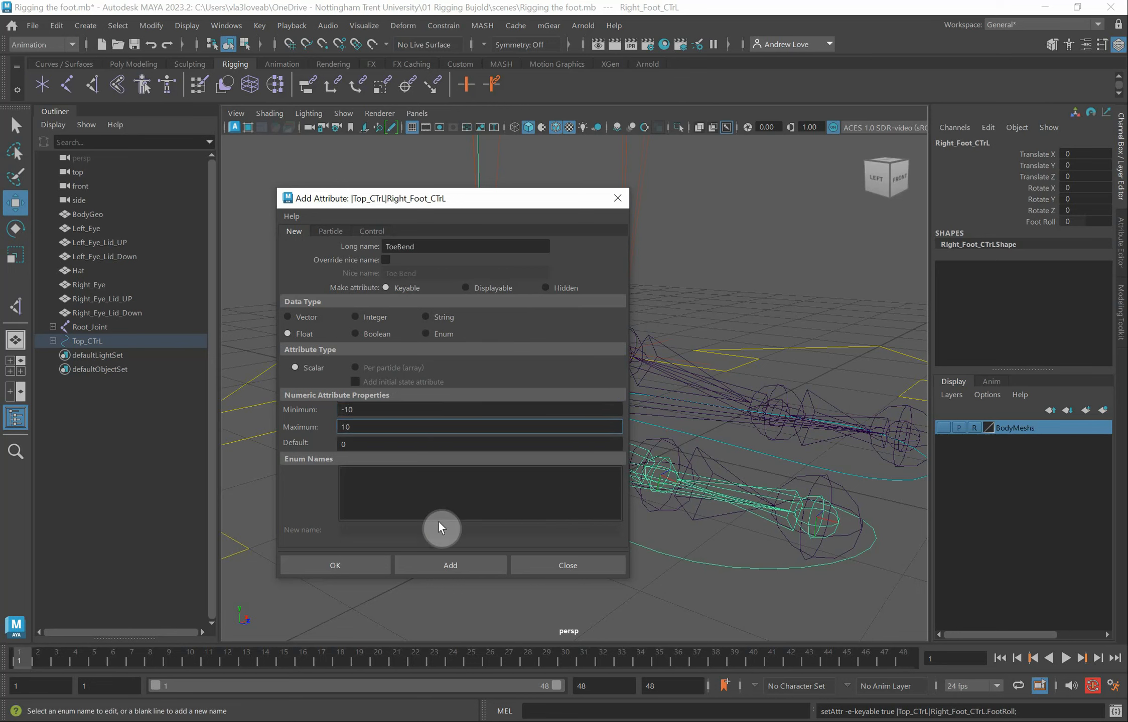
click(442, 567)
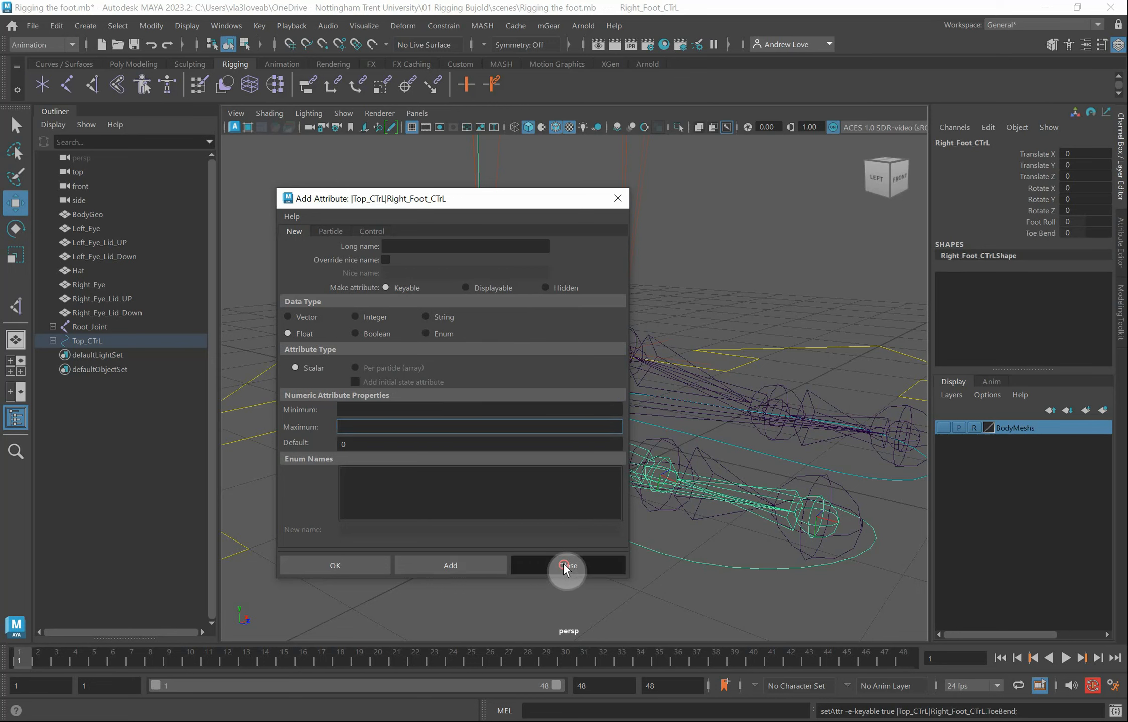
click(562, 564)
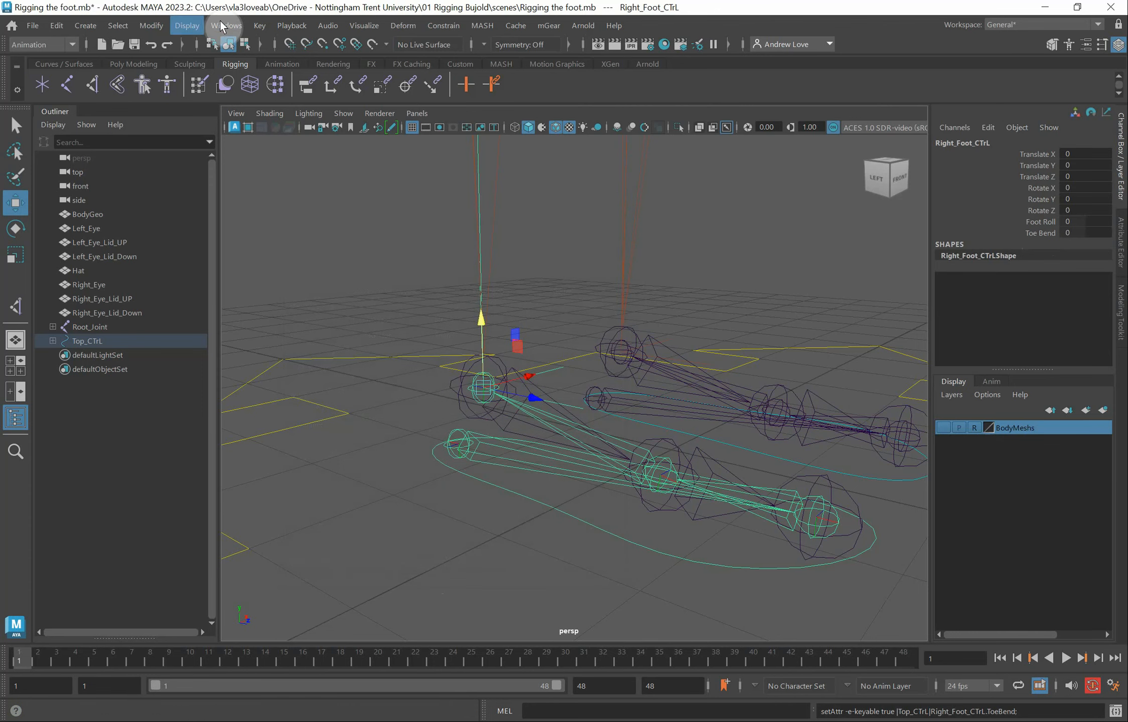
Start Set Driven Key and load Right_Foot_CTrL as the driver with Foot Roll as its driving attribute
click(259, 25)
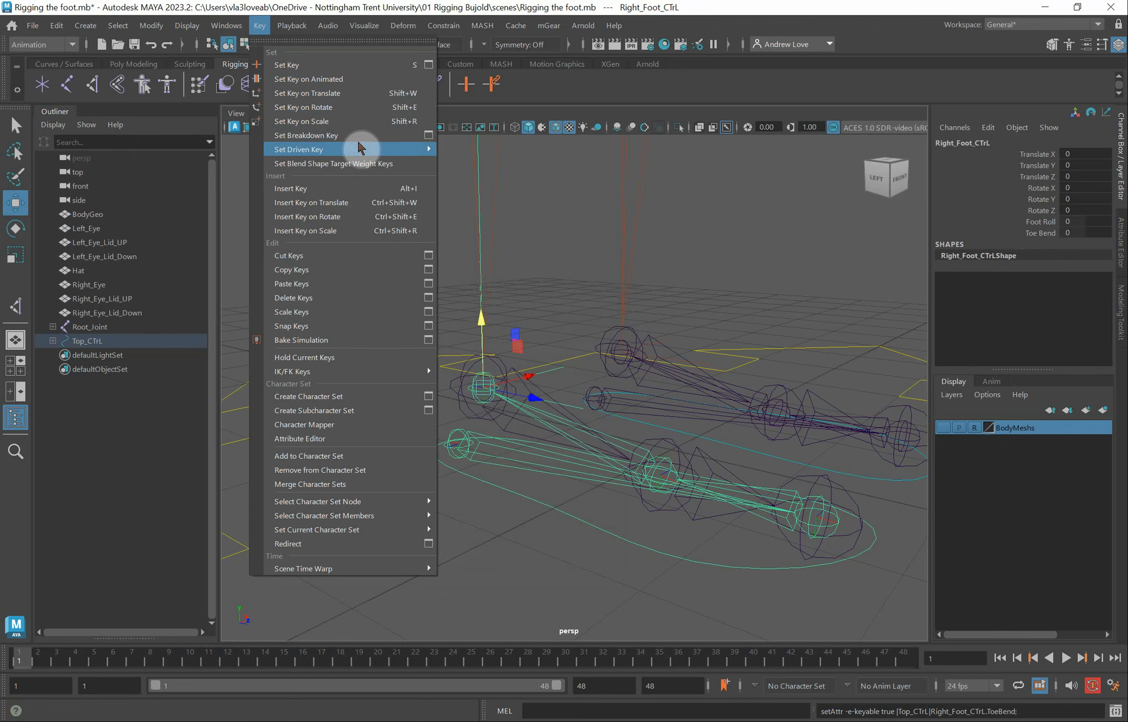
mouse_move(360, 148)
click(460, 148)
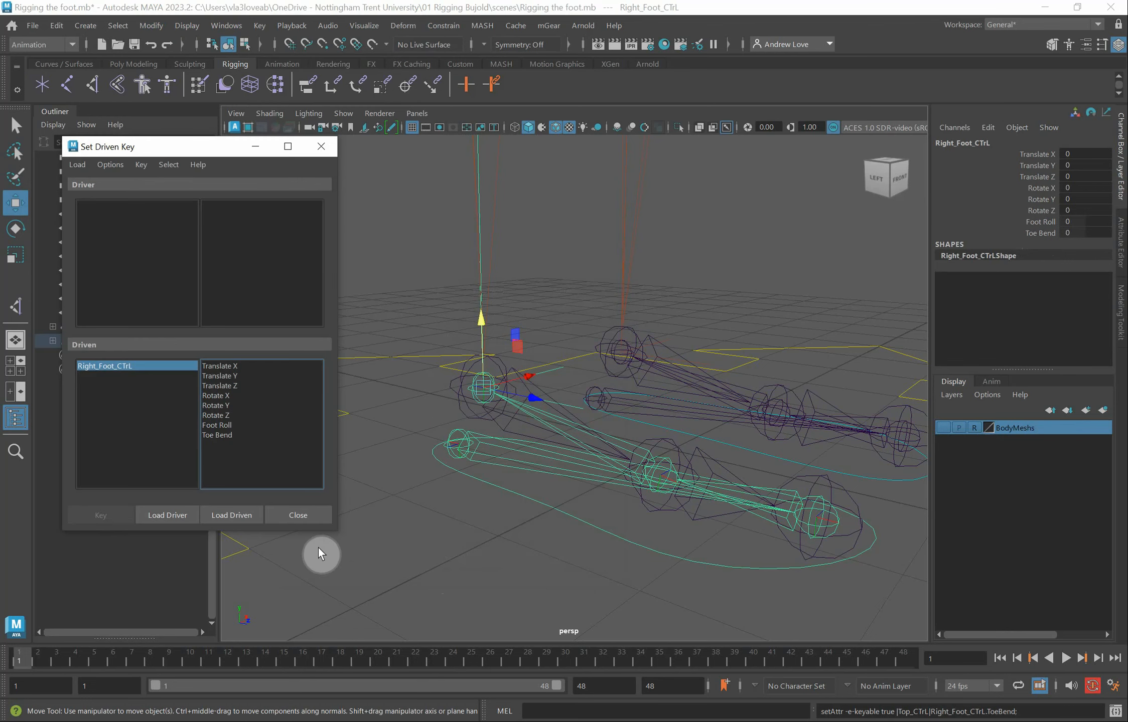
click(381, 564)
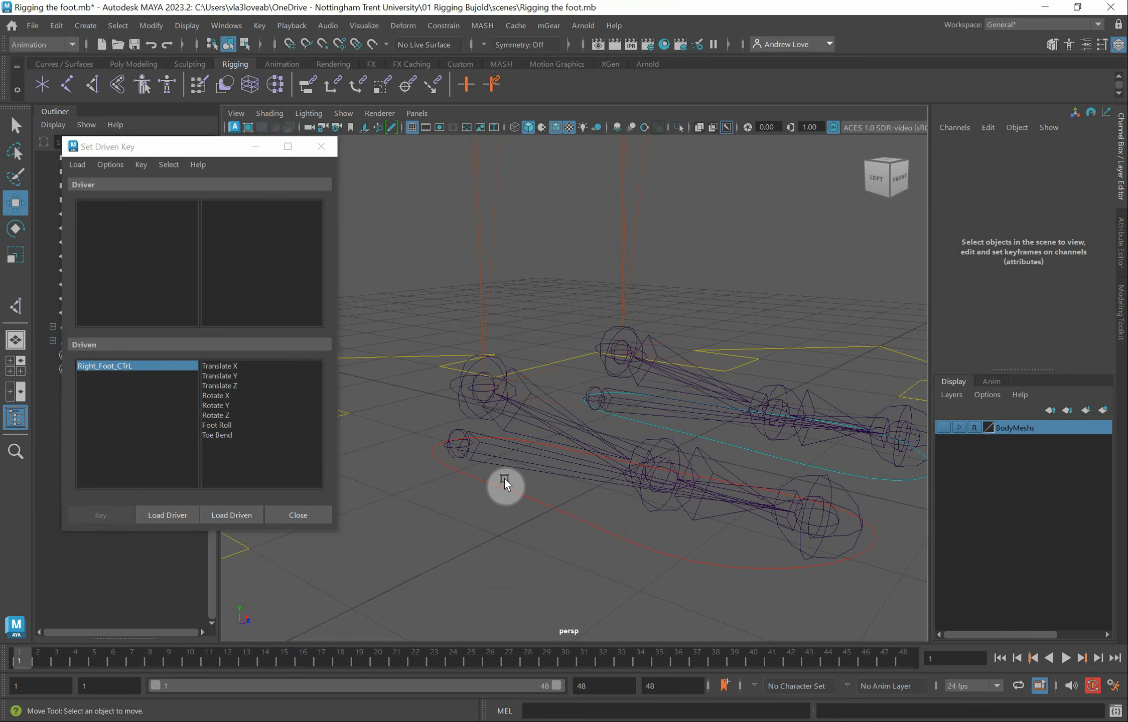
drag(503, 515, 501, 517)
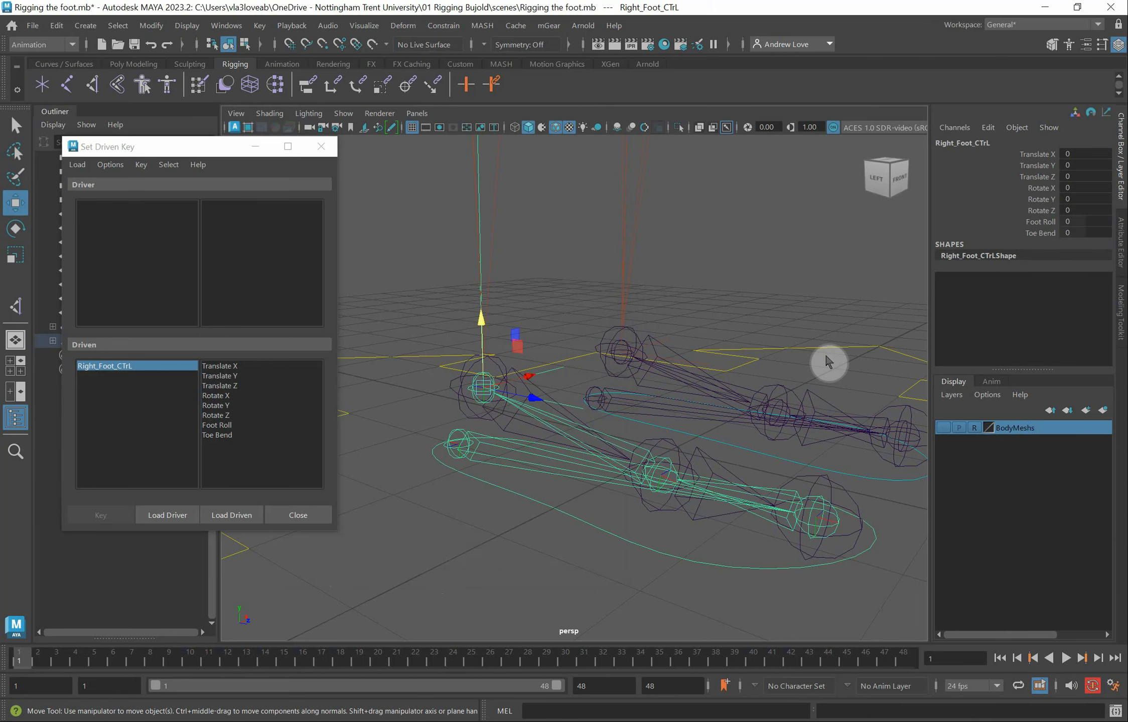
click(182, 515)
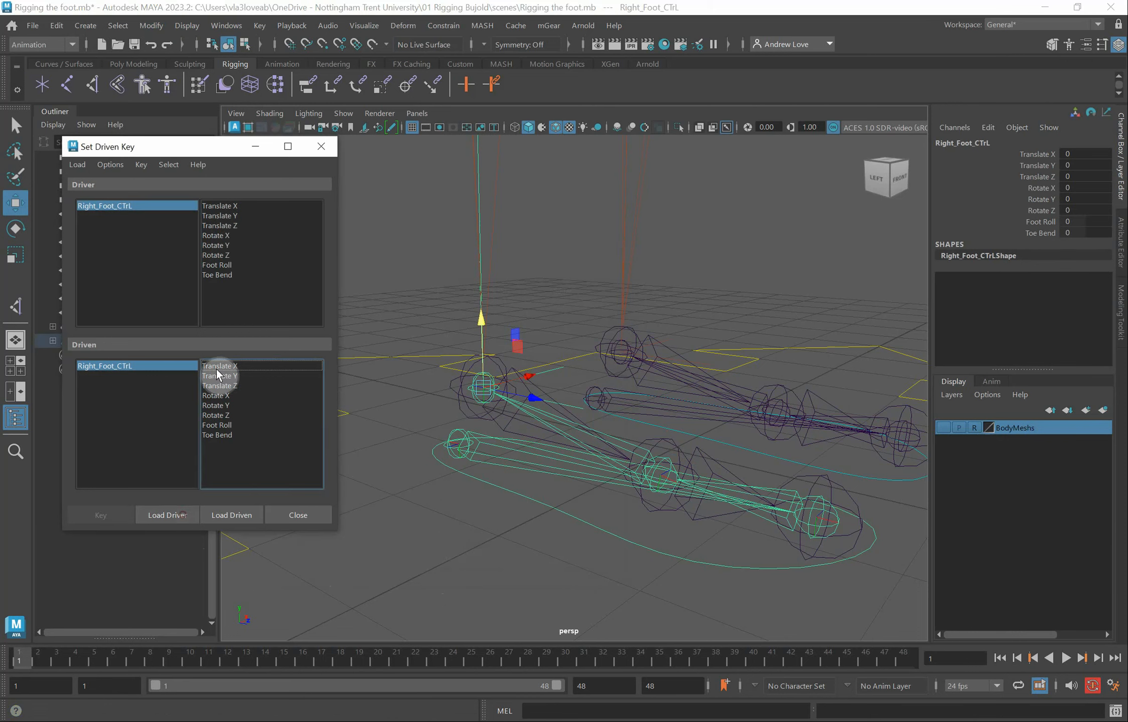
click(225, 262)
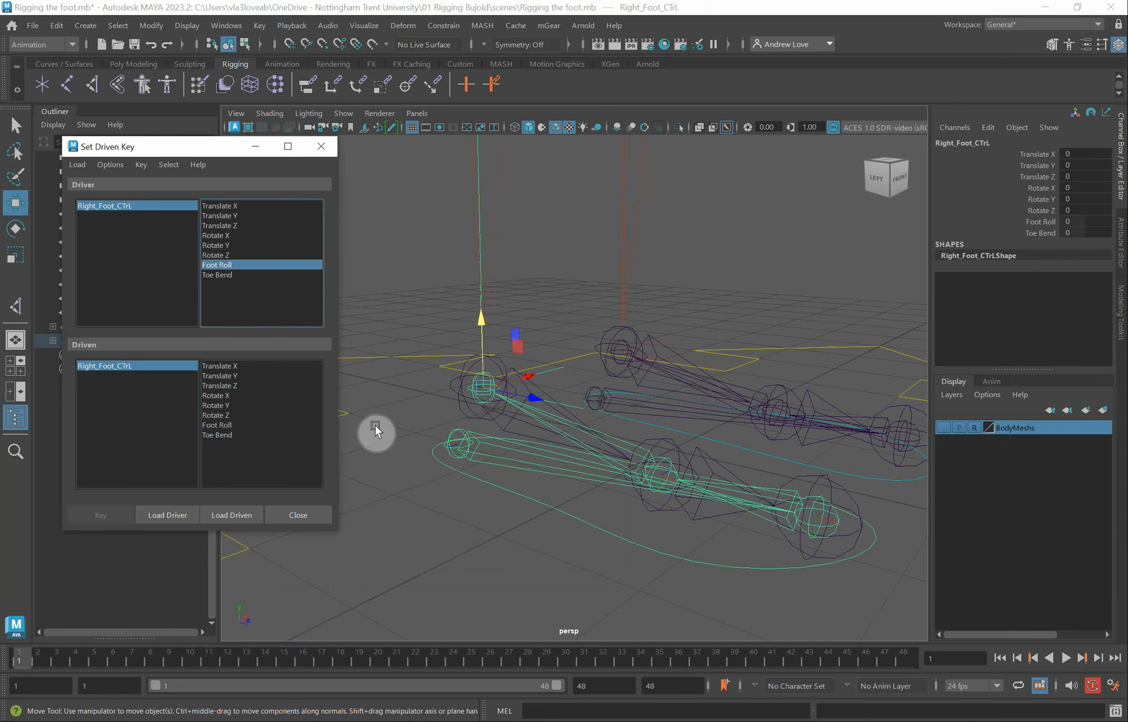
Load Right_Inverse_Heel_Joint, Right_Inverse_ToeEnd_Joint, Right_Inverse_Toe_Joint and Right_Toe_Joint as driven objects and select all four in the driven list
click(455, 433)
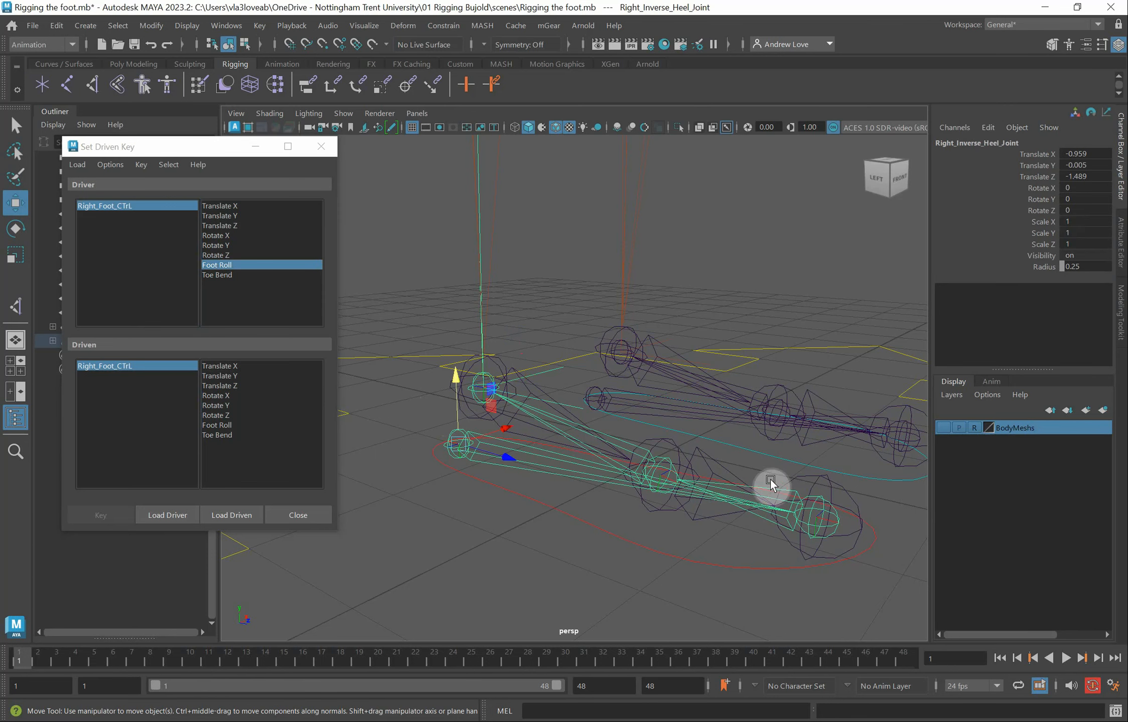
click(838, 522)
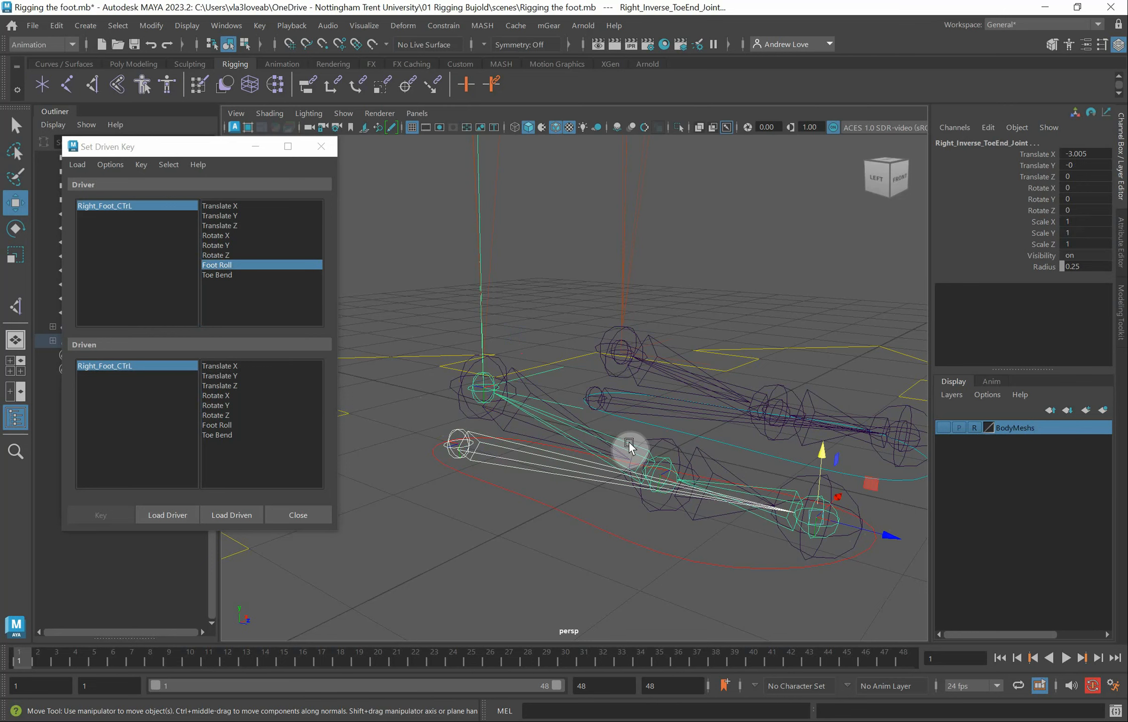
click(667, 457)
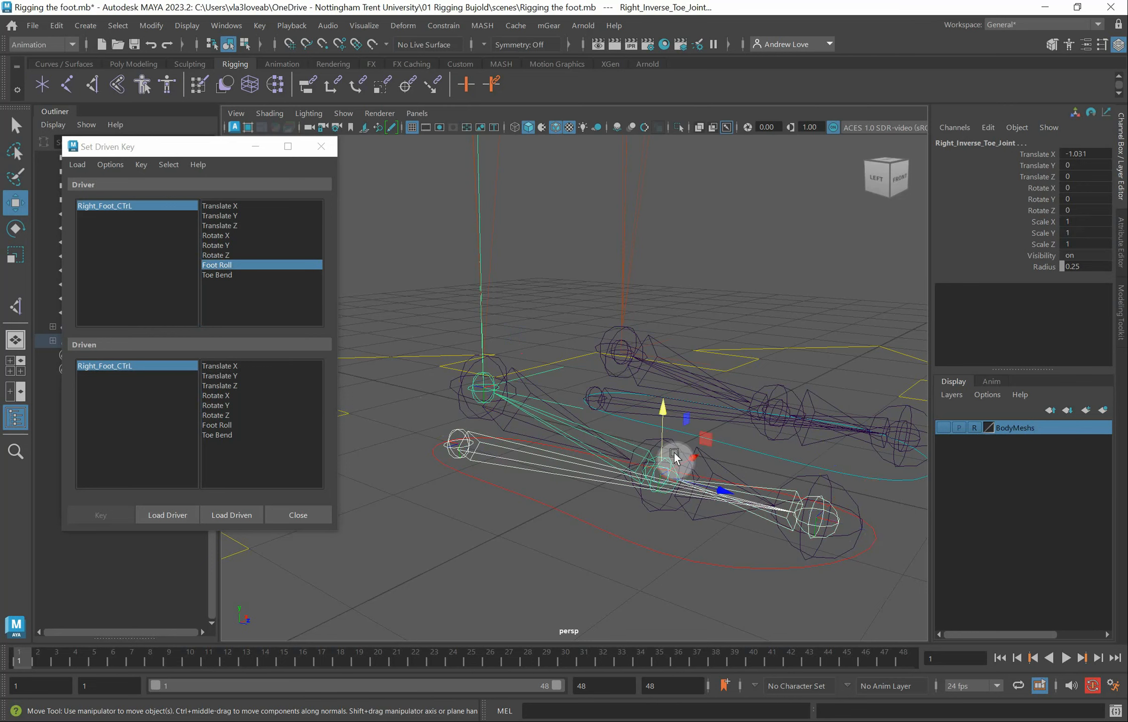
click(709, 468)
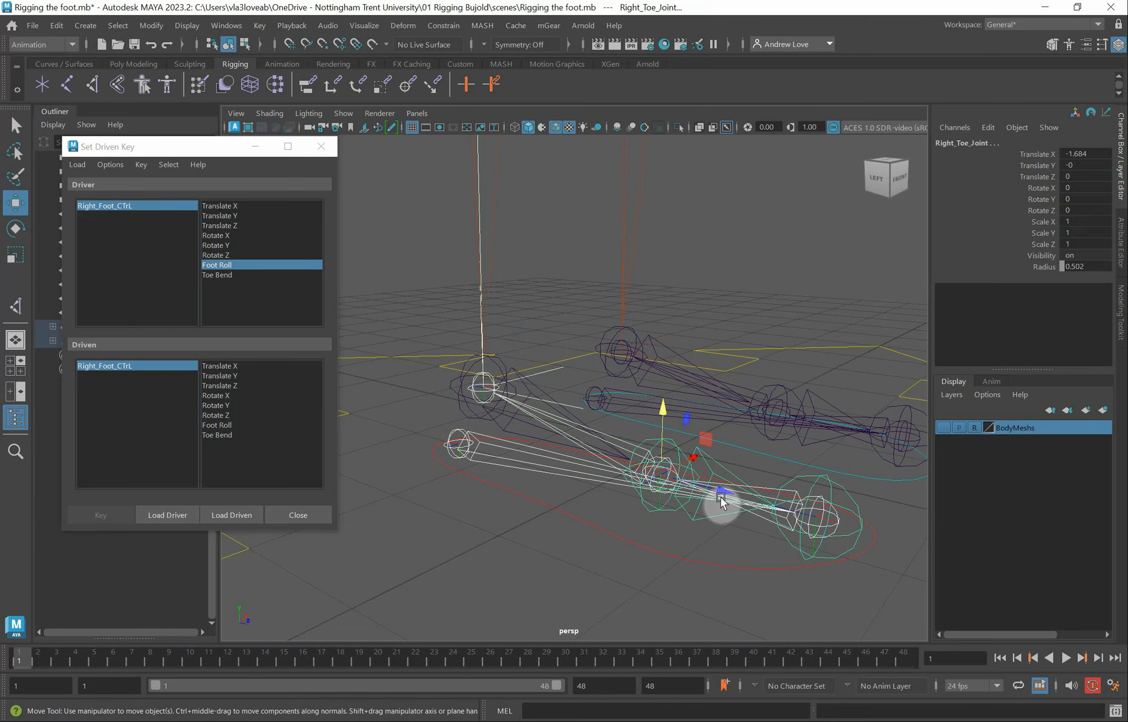
click(246, 517)
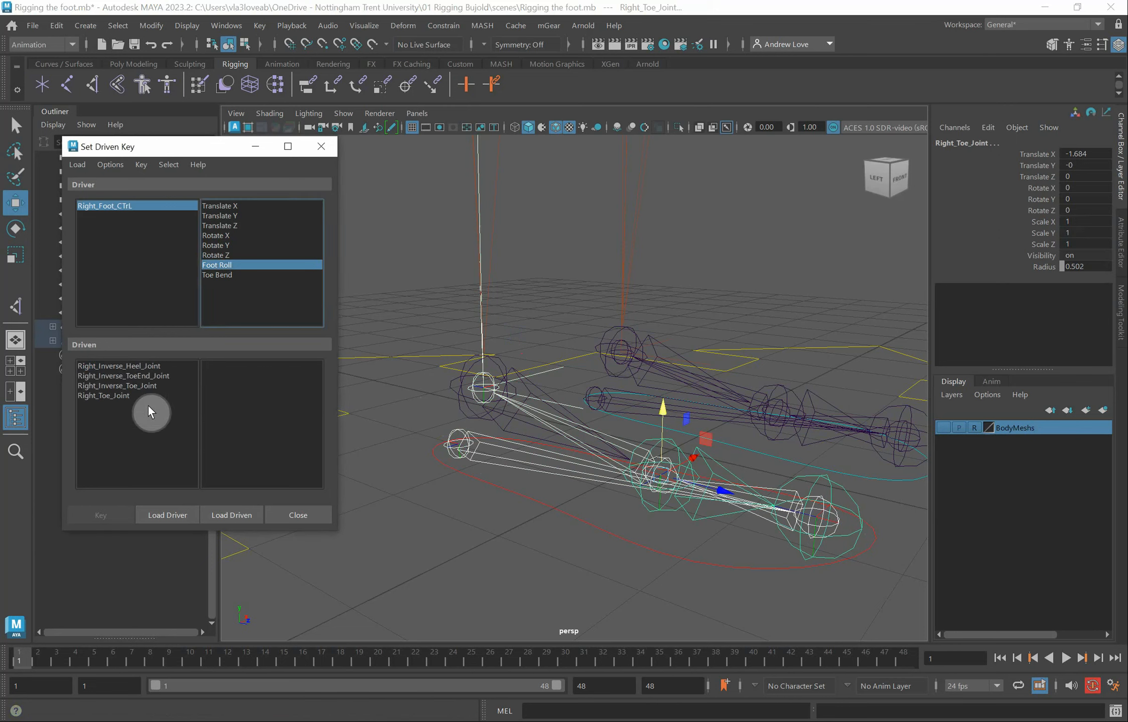
drag(106, 385, 107, 399)
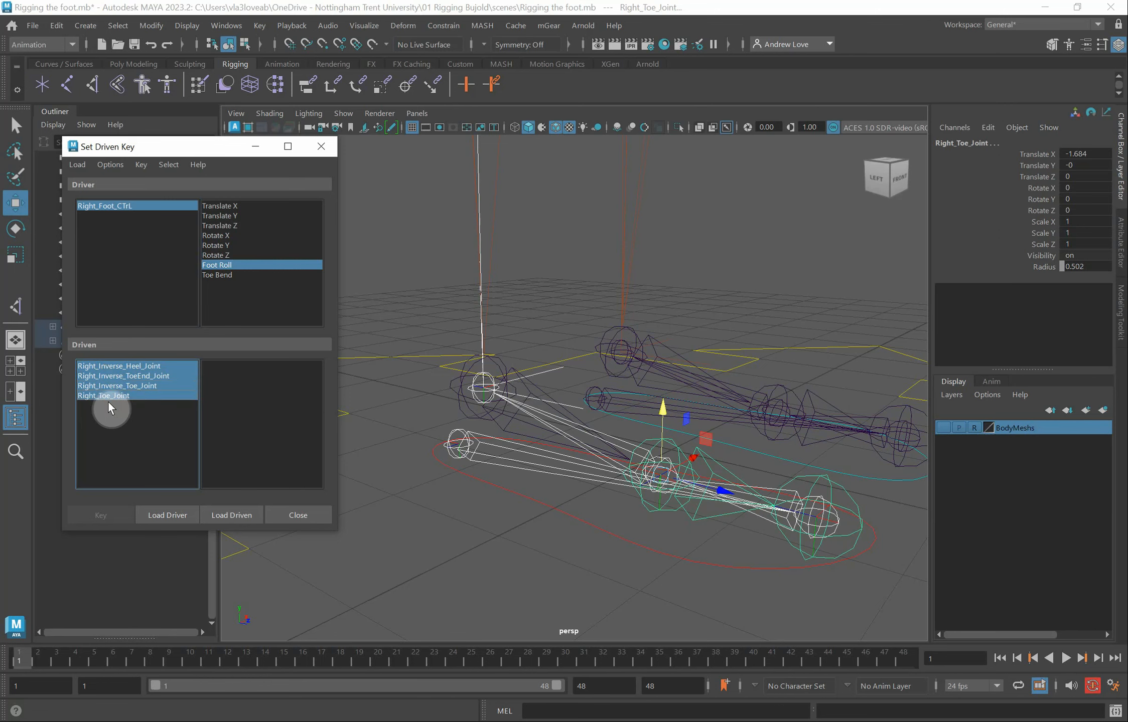
Choose Rotate Z as the driven attribute of the four joints and key the neutral pose at Foot Roll 0
click(226, 425)
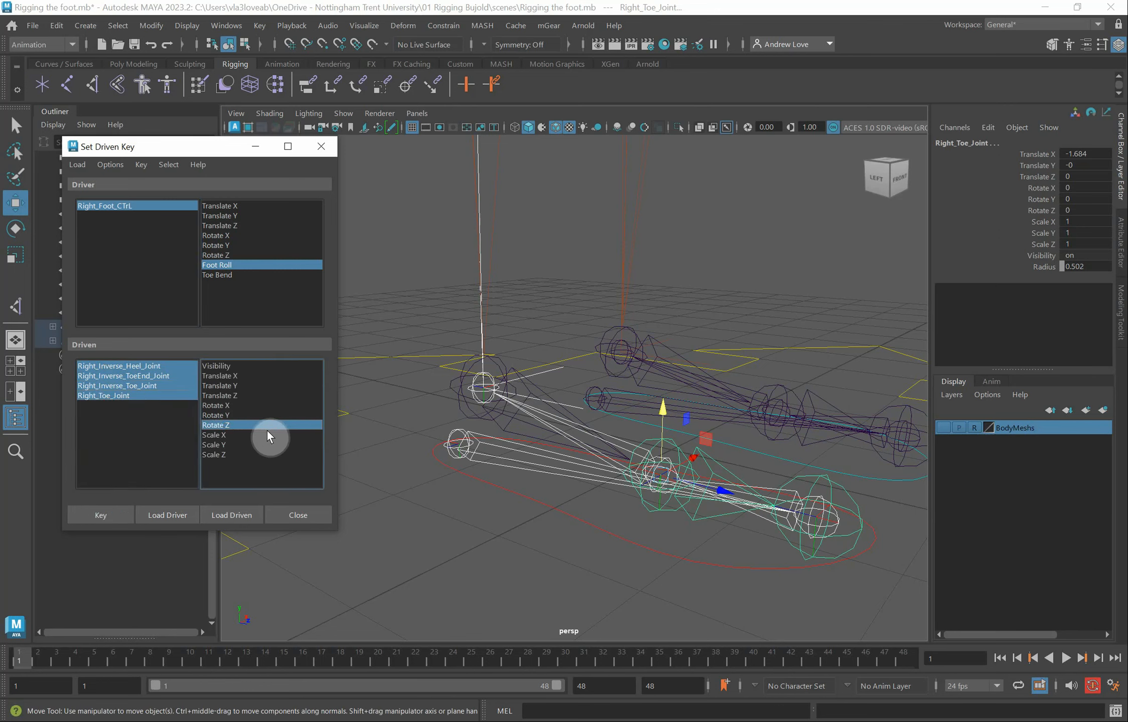
click(590, 549)
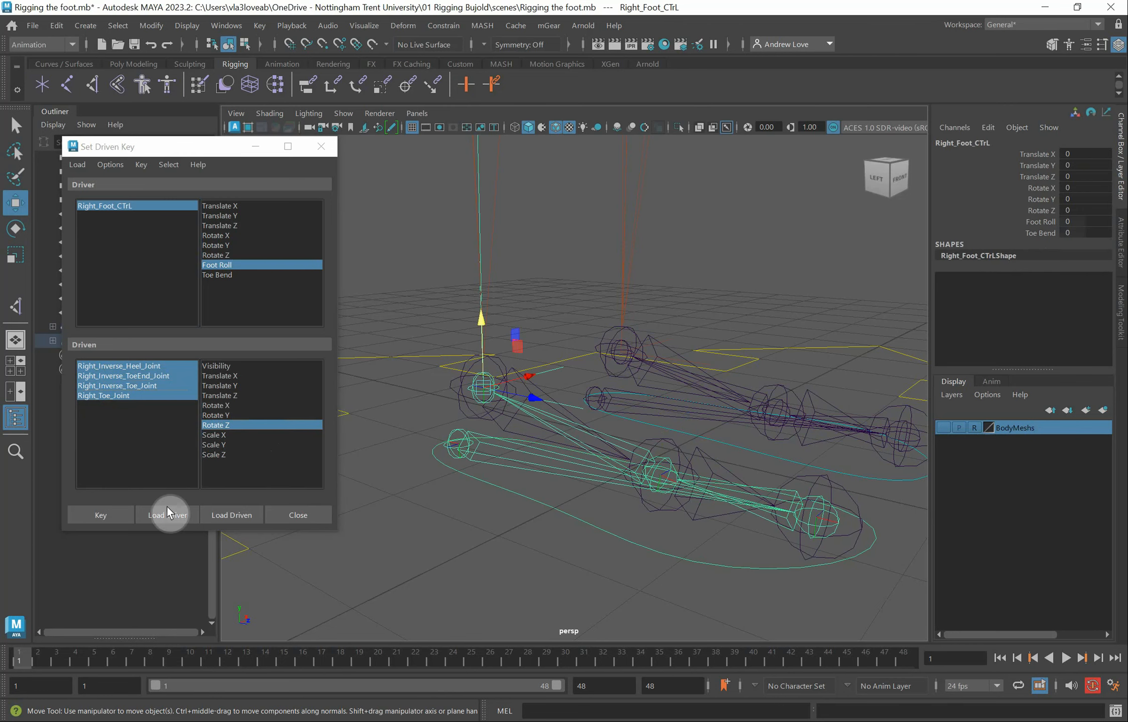
click(114, 515)
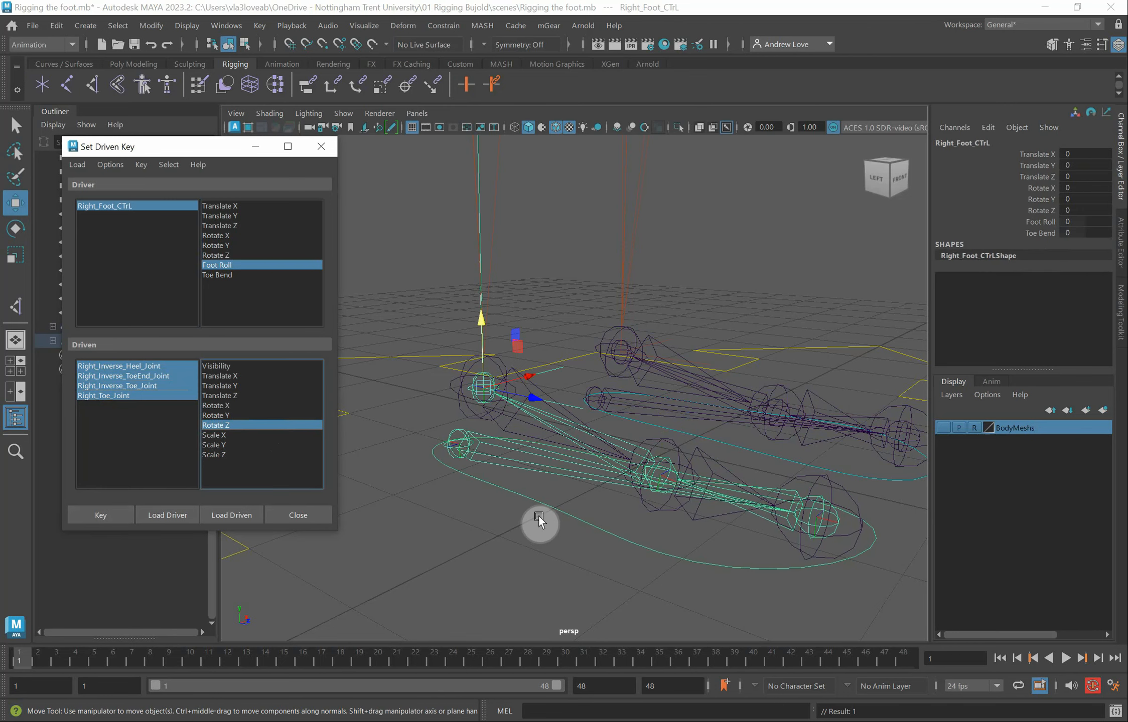
Set the Foot Roll attribute of Right_Foot_CTrL to -10
alt+drag(529, 564, 524, 564)
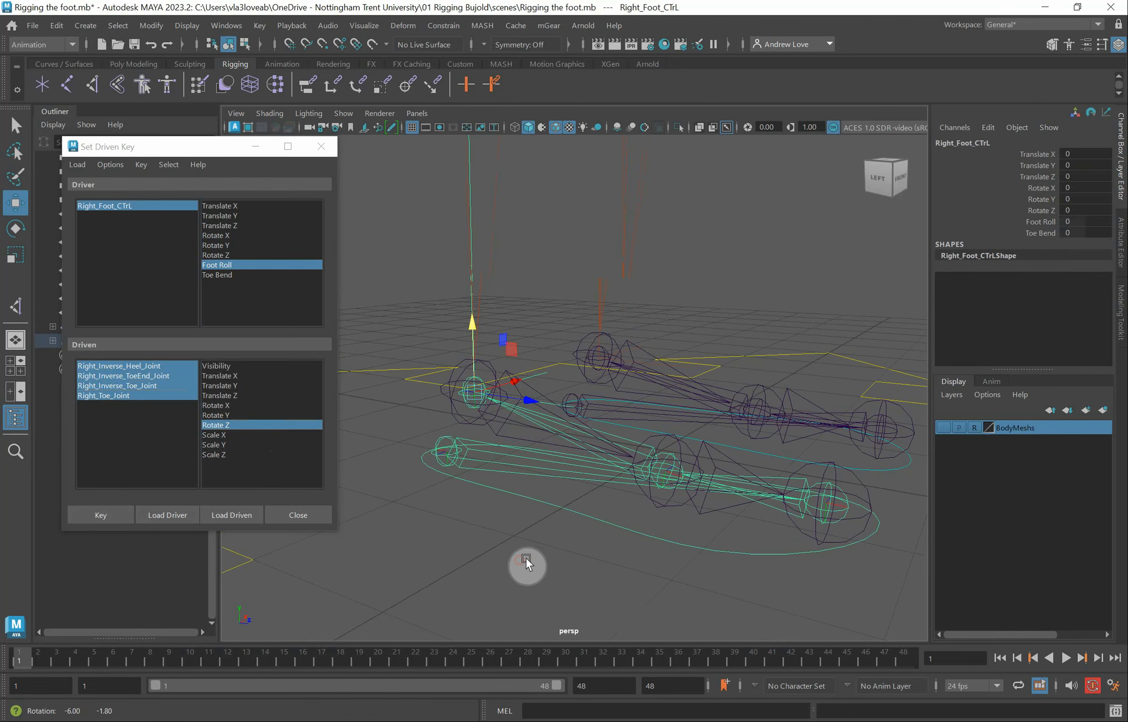
click(441, 440)
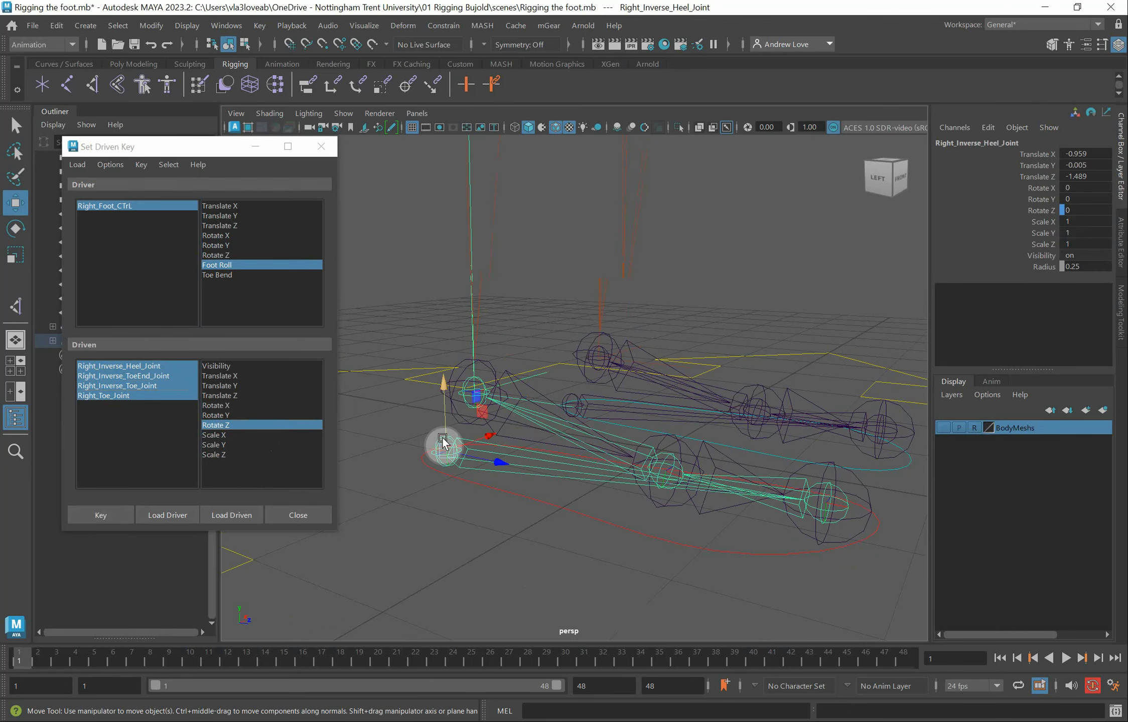
click(637, 534)
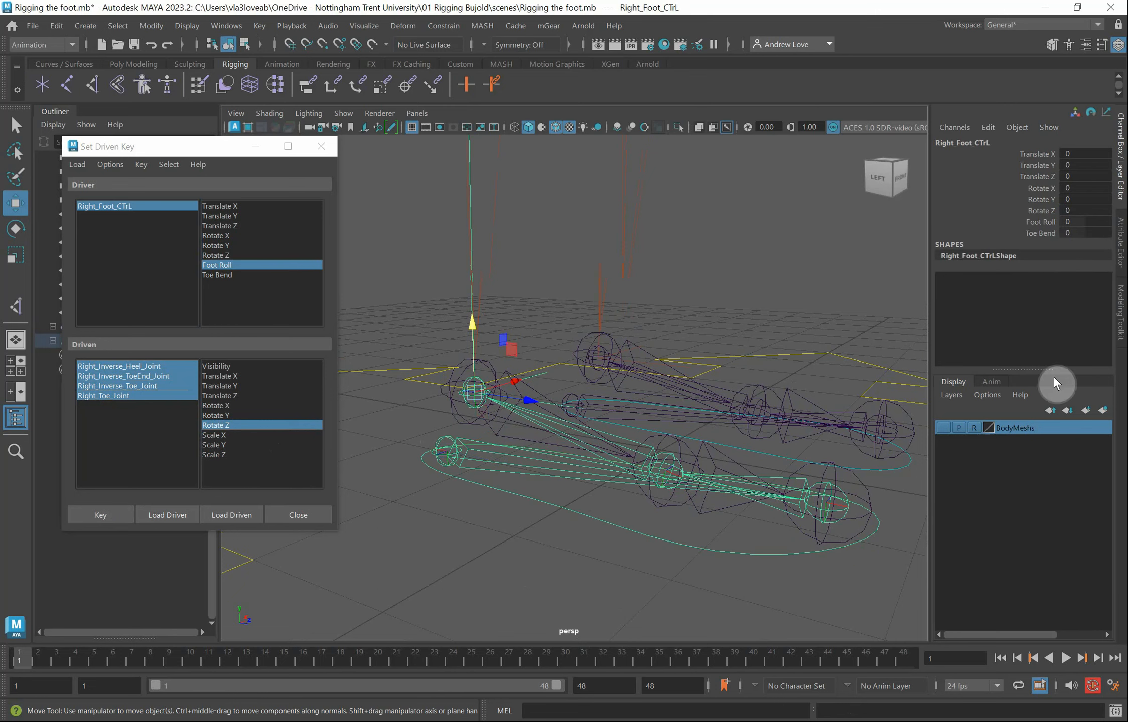
click(1044, 222)
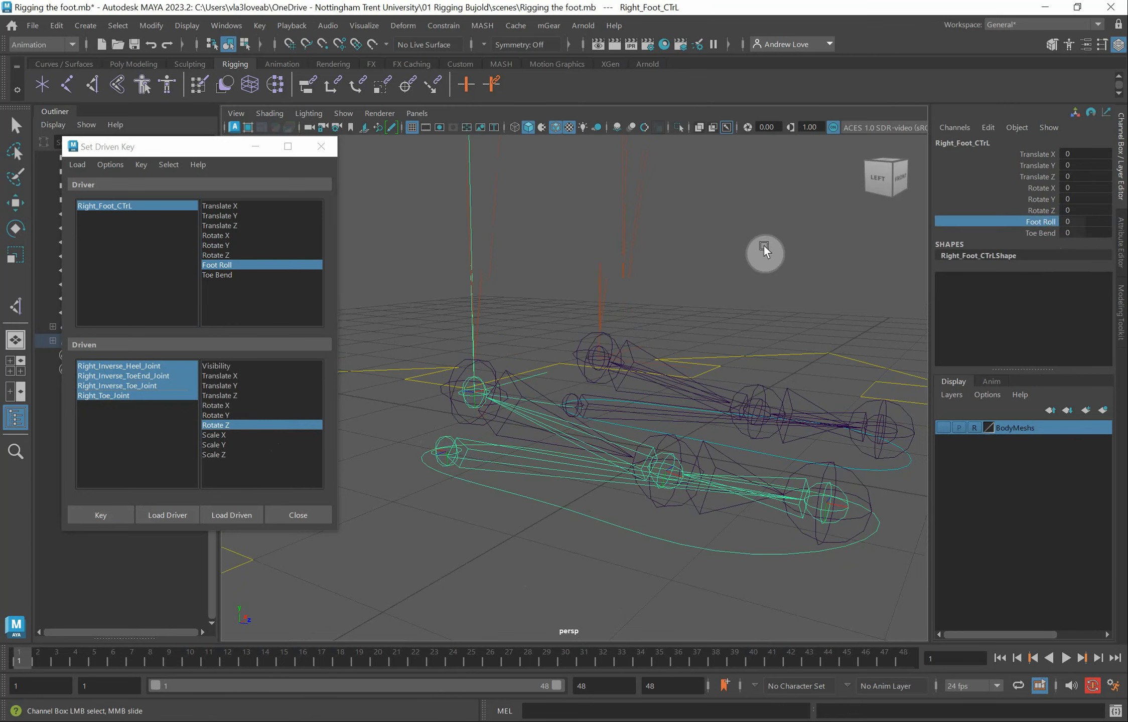
middle_drag(773, 242, 532, 269)
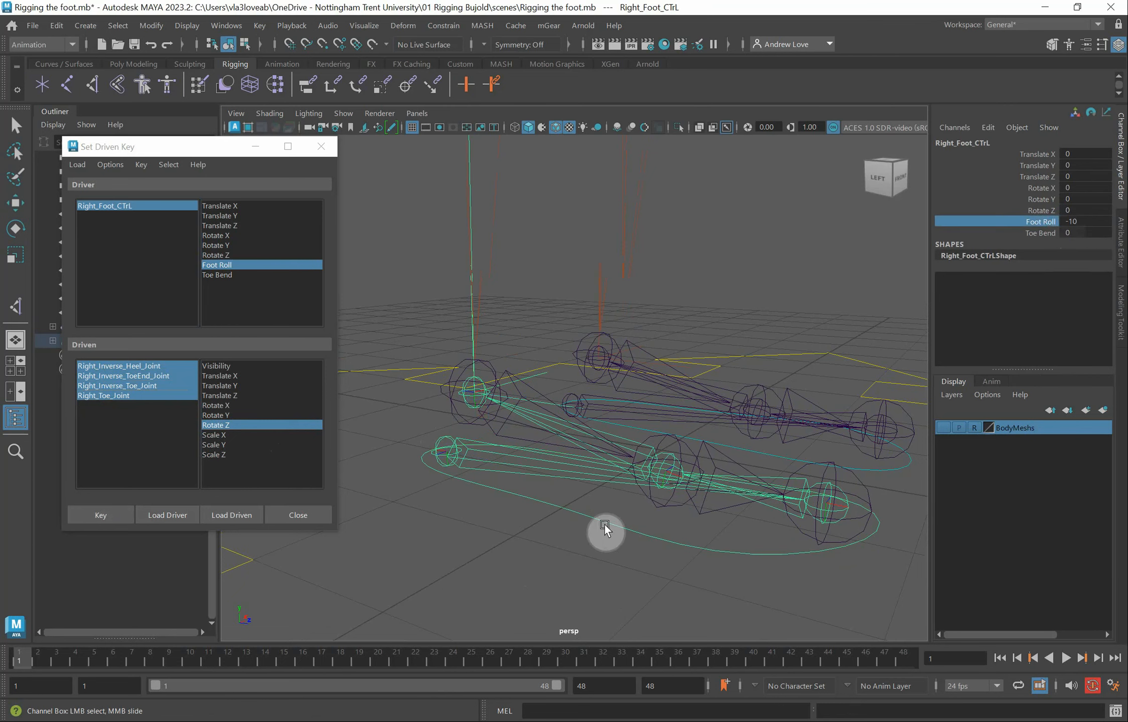
Set Rotate Z of Right_Inverse_Heel_Joint to 45 and key the driven joints for this heel pose
middle_drag(485, 470, 450, 445)
click(449, 444)
key(w)
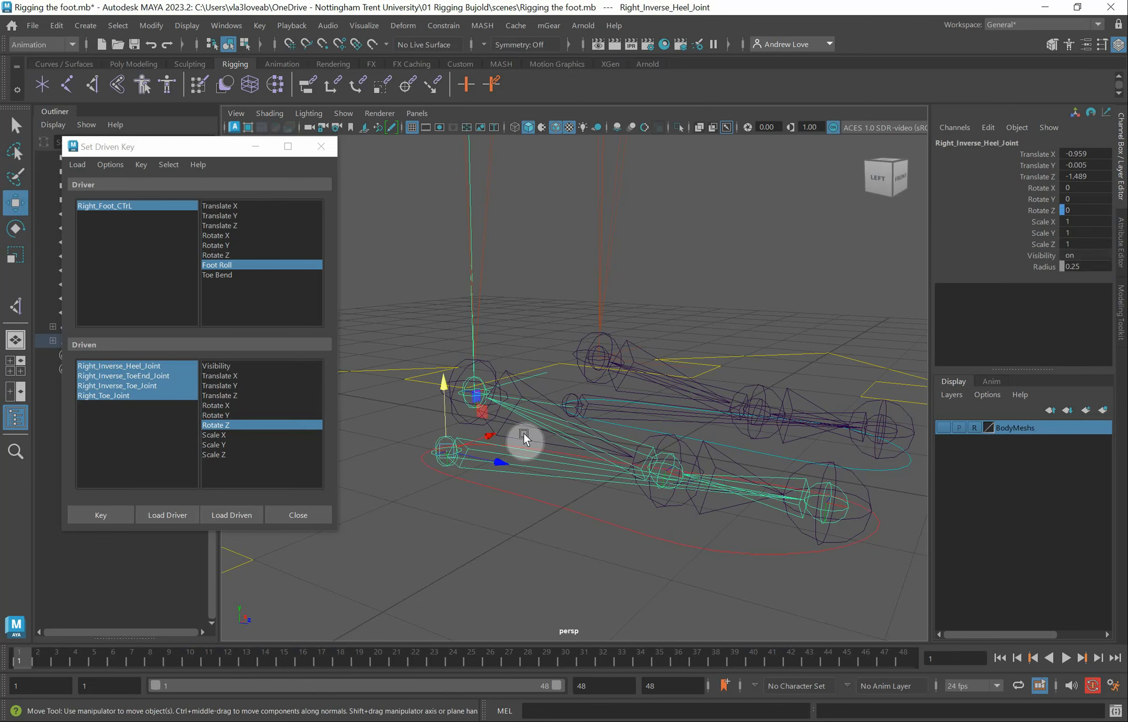
key(e)
drag(485, 446, 885, 281)
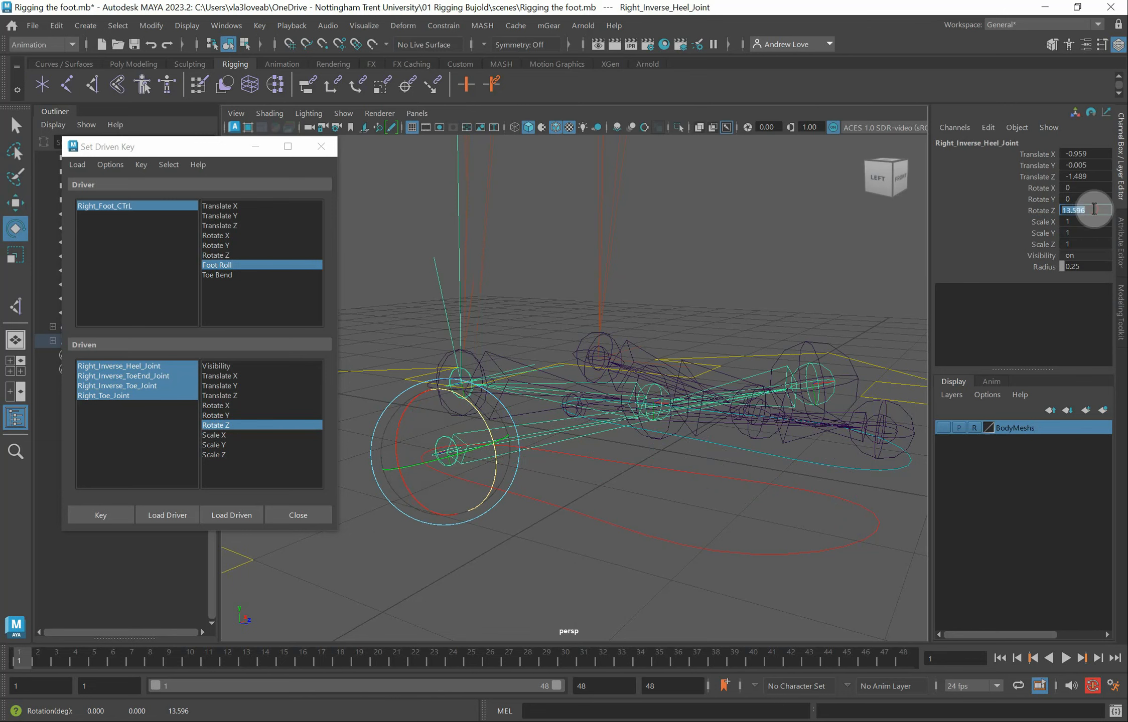
key(Return)
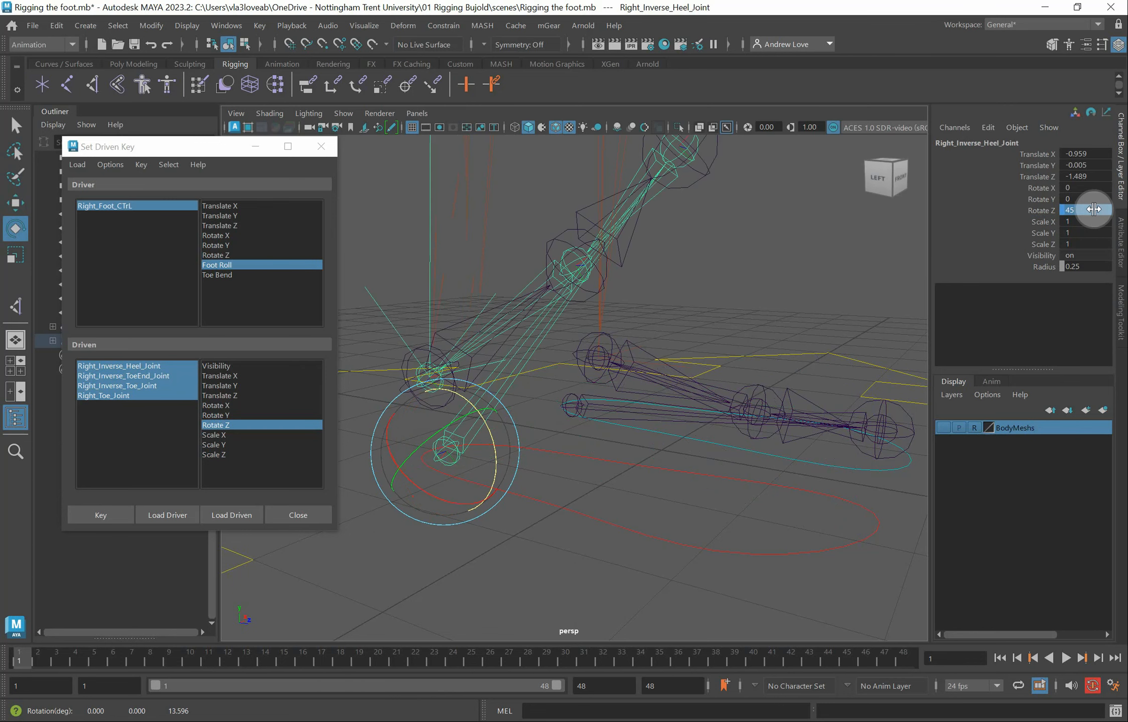
click(125, 506)
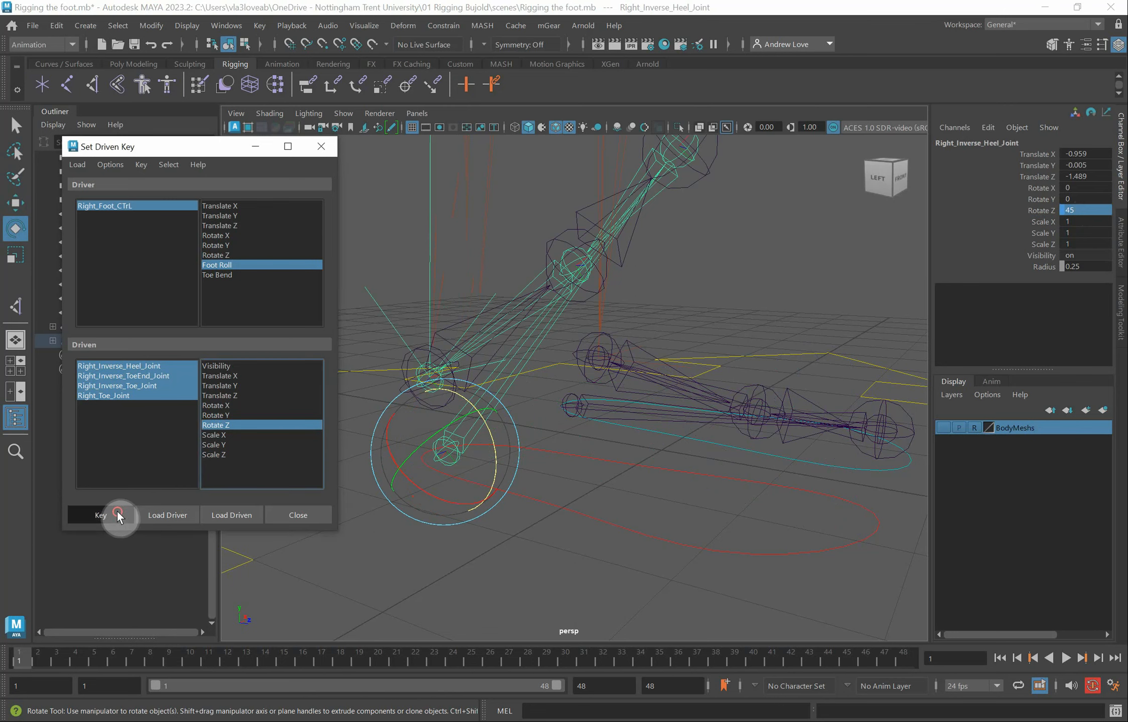
Scrub Foot Roll on Right_Foot_CTrL up from -10 to test the keyed heel roll
click(628, 516)
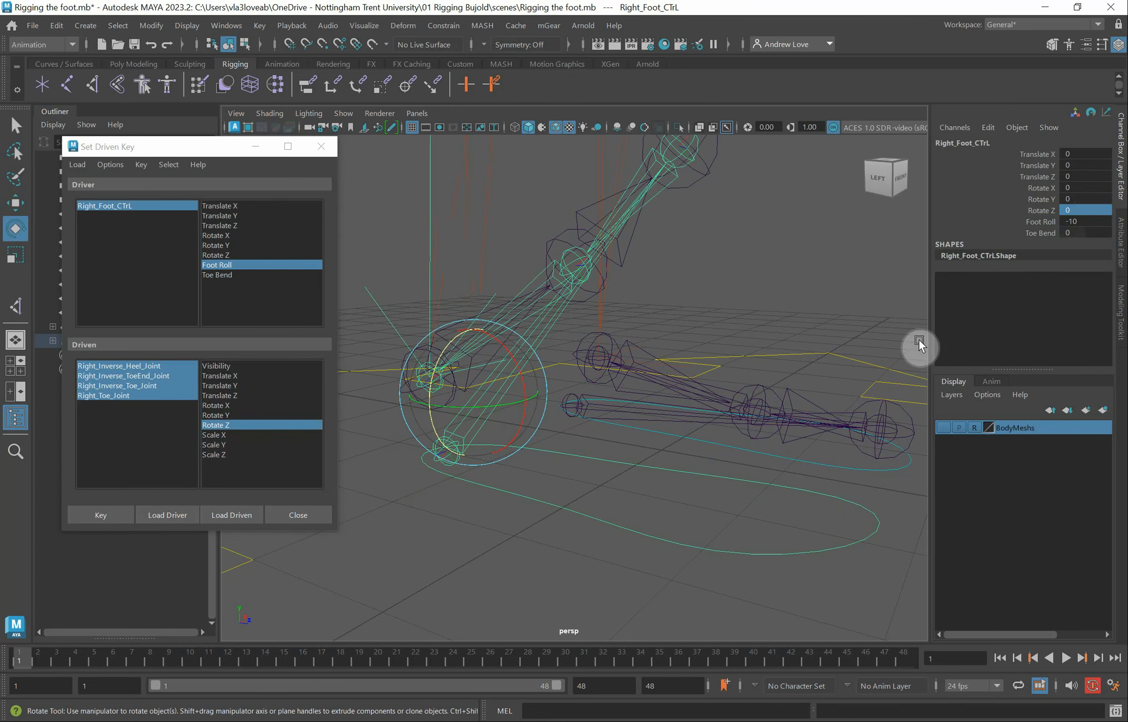
click(1043, 221)
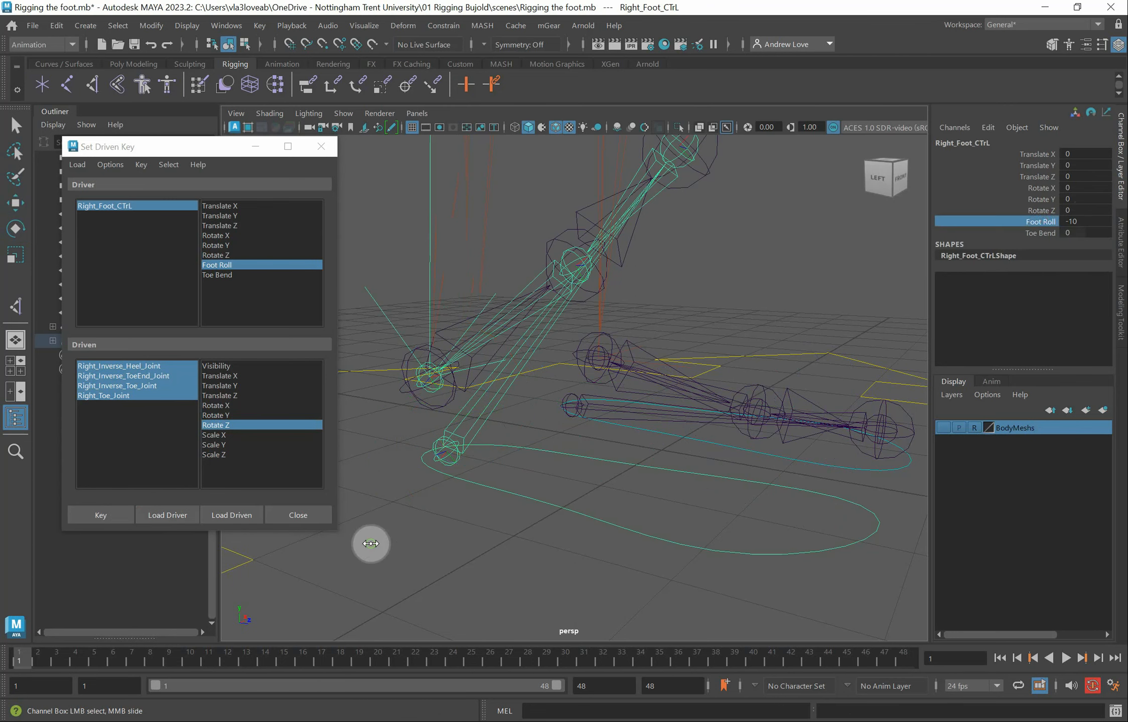
middle_drag(371, 543, 426, 543)
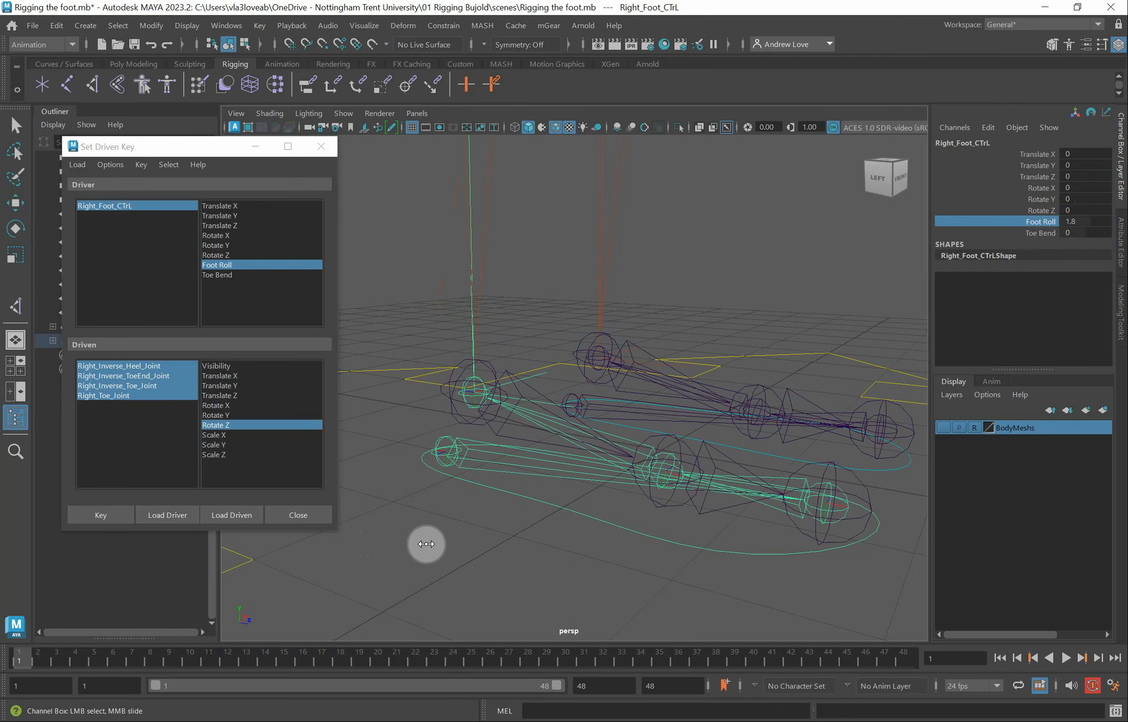
Set Foot Roll of Right_Foot_CTrL to 5 and Rotate Z of Right_Inverse_Toe_Joint to 45
click(1084, 221)
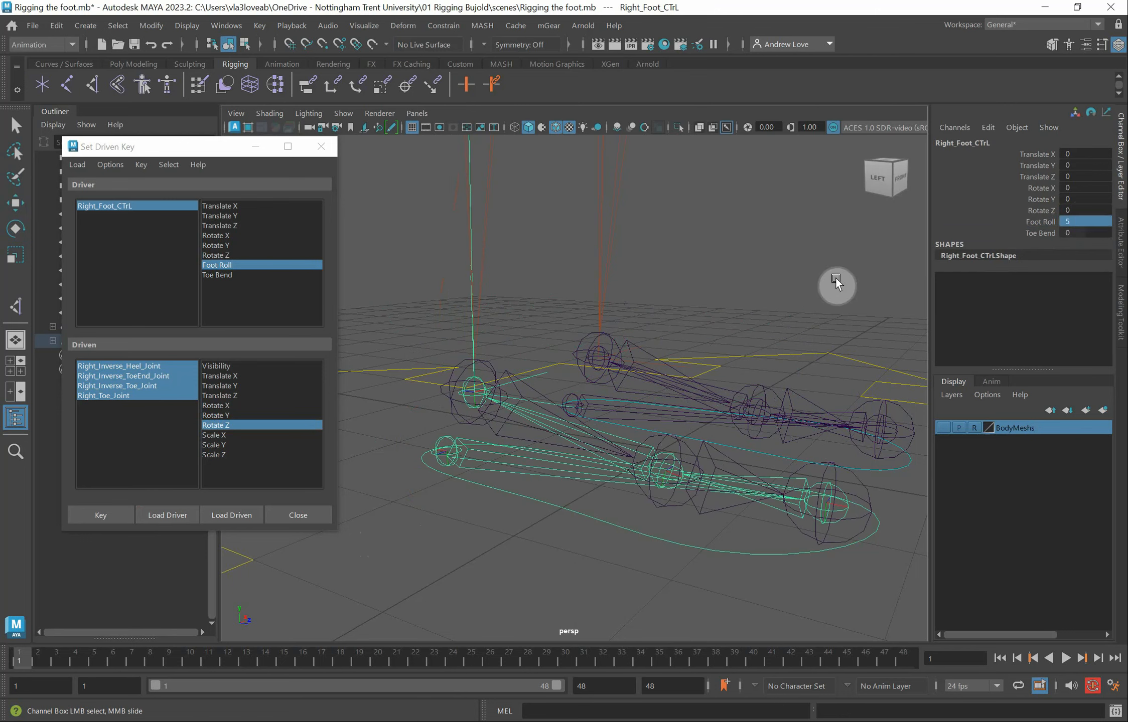
key(Return)
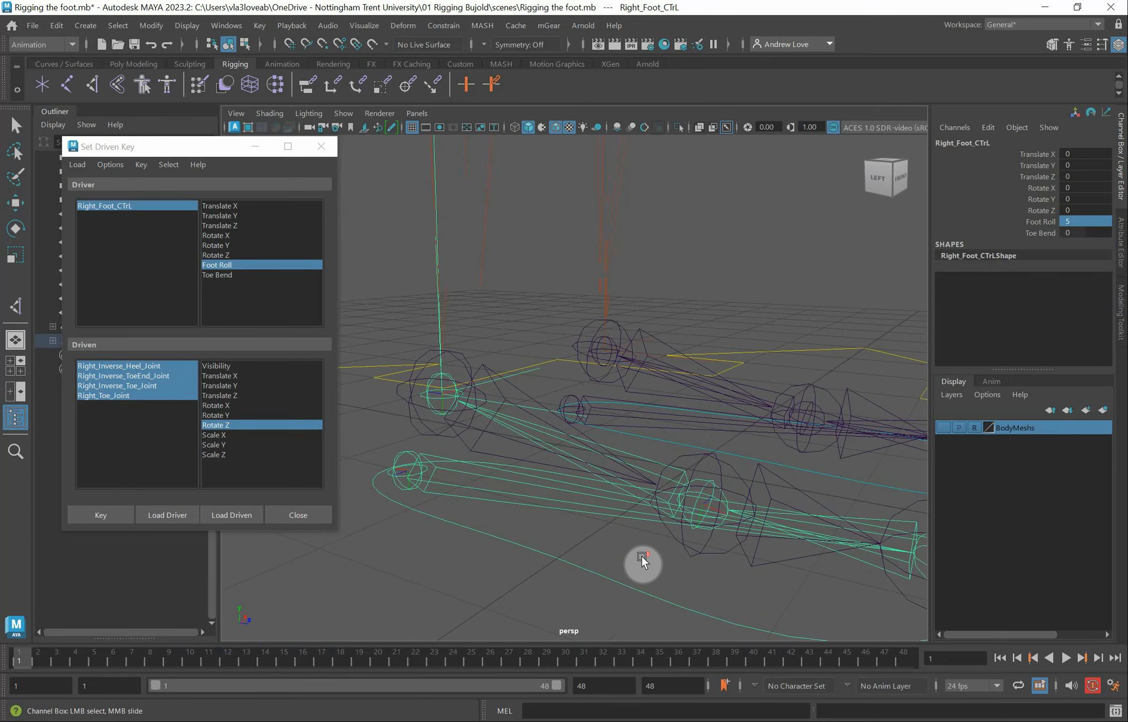
alt+drag(642, 559, 577, 607)
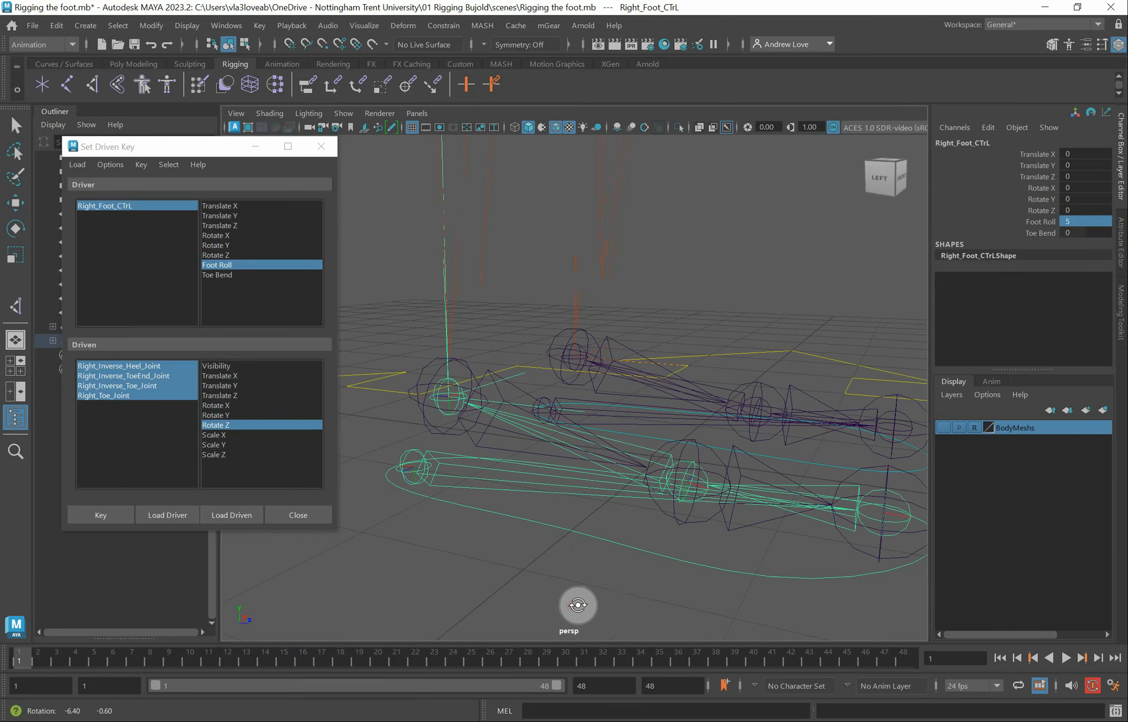
click(647, 449)
key(e)
drag(733, 445, 752, 484)
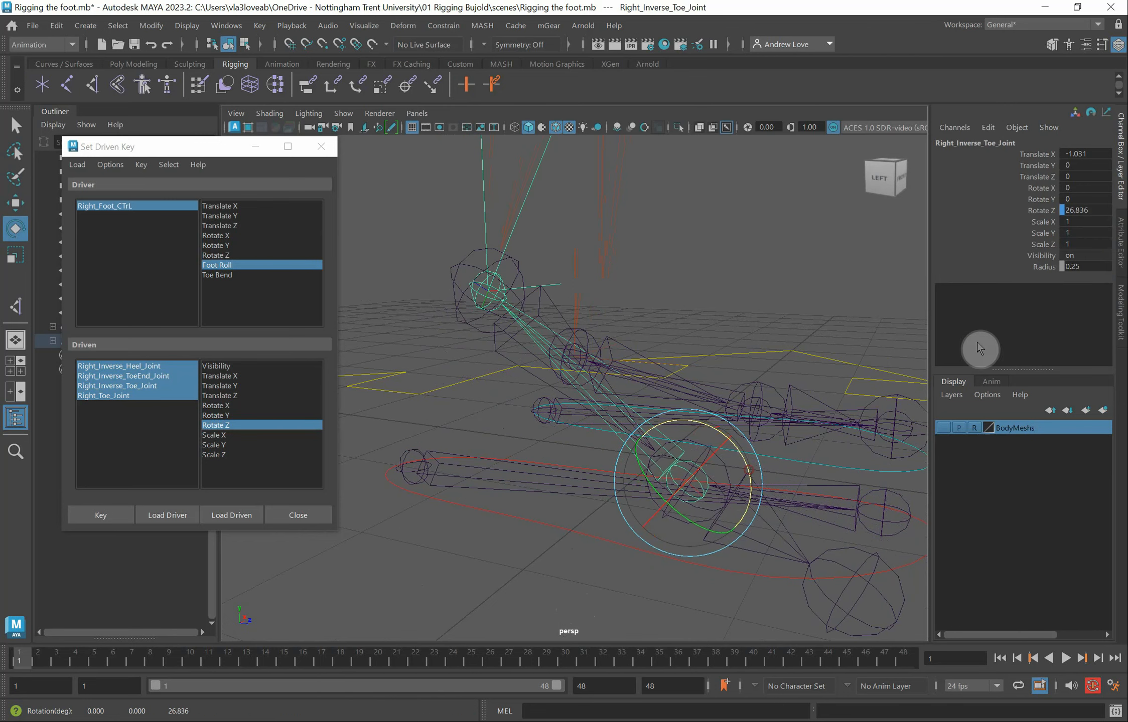
click(1095, 211)
text(45)
key(Return)
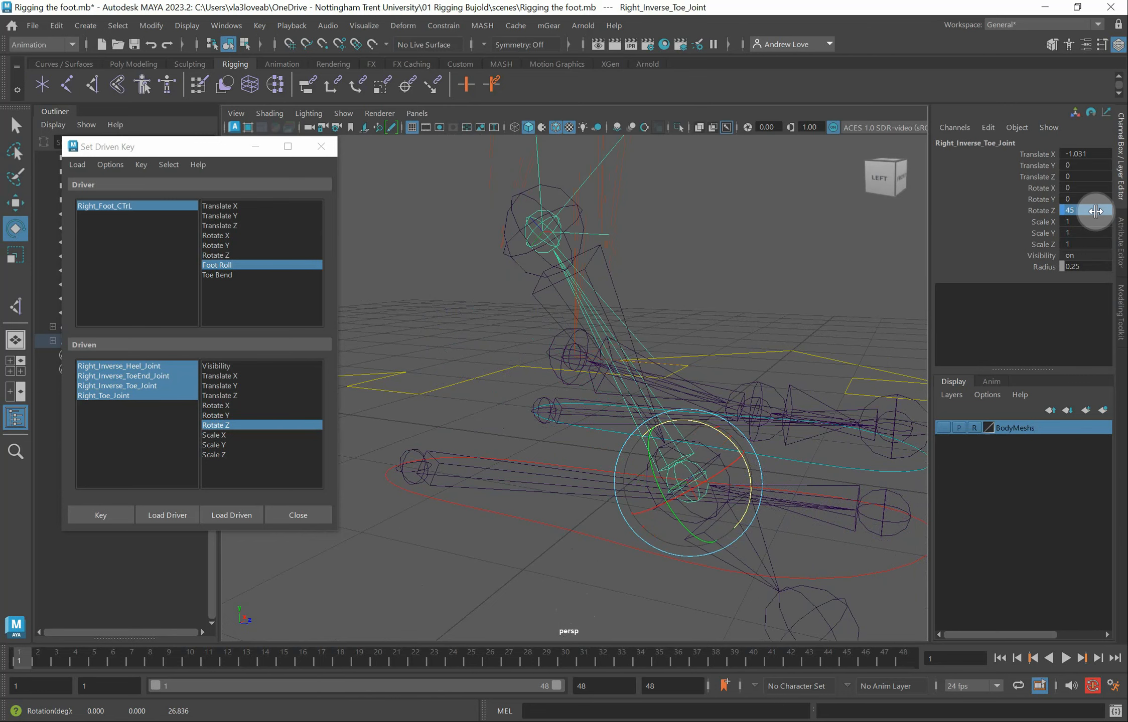
Set Rotate Z of Right_Toe_Joint to 45 to flatten the toes against the ground
click(688, 601)
click(747, 544)
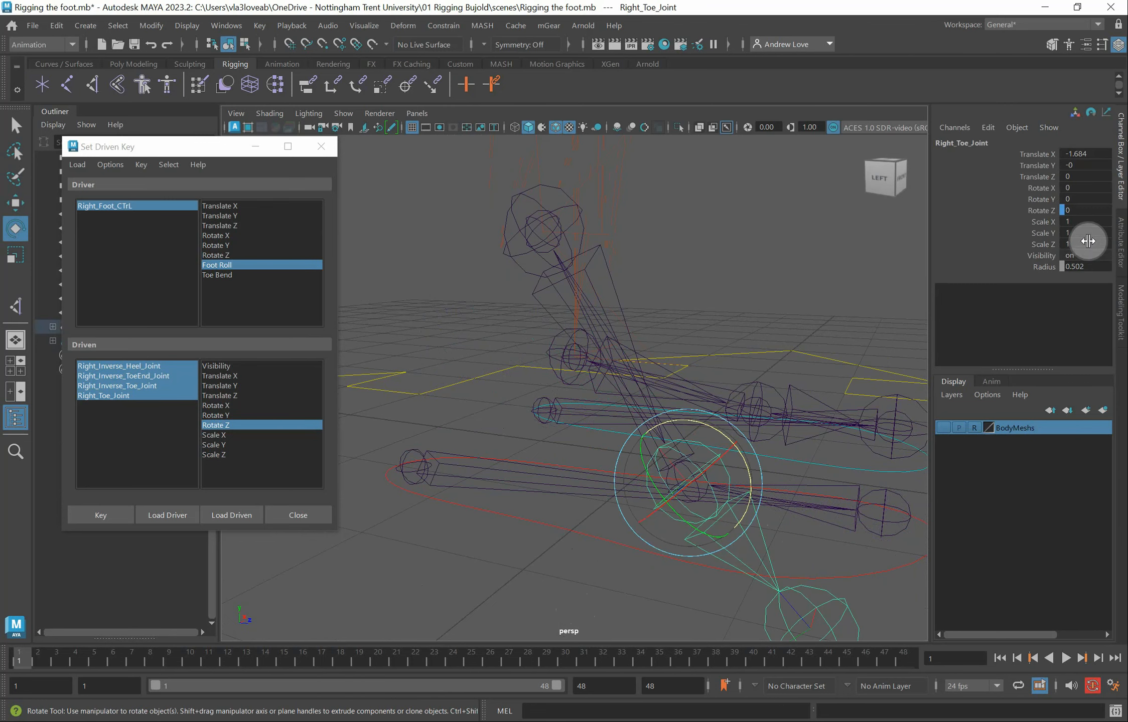
click(1073, 210)
text(4)
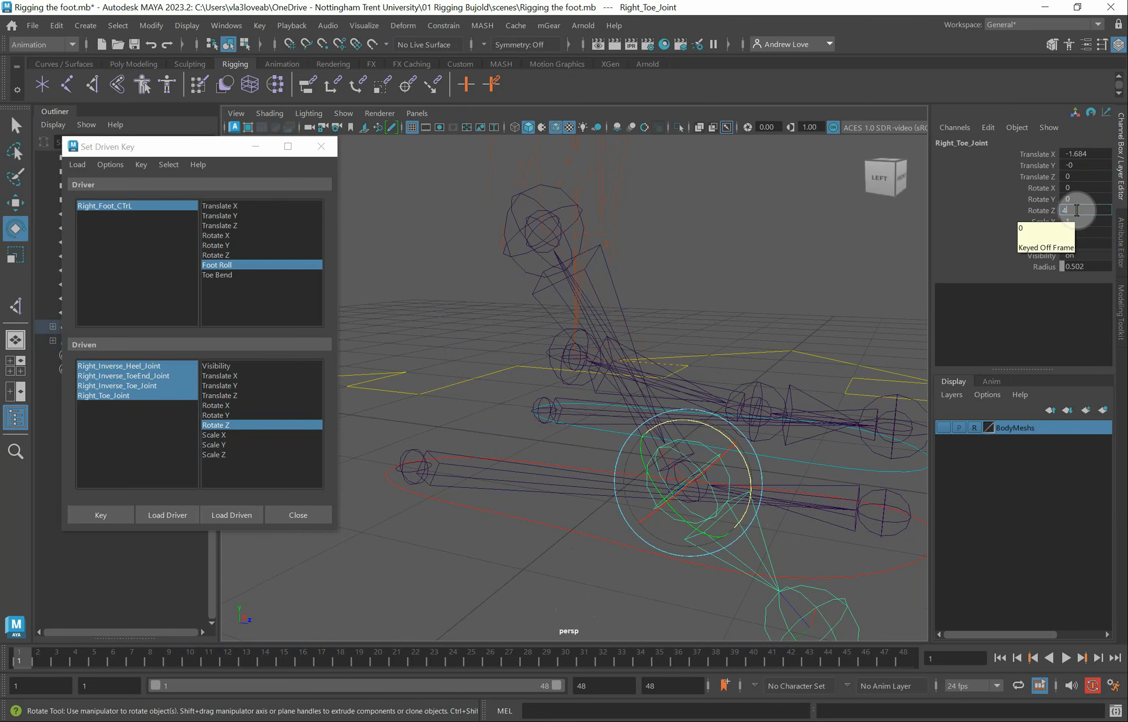
text(5)
key(Return)
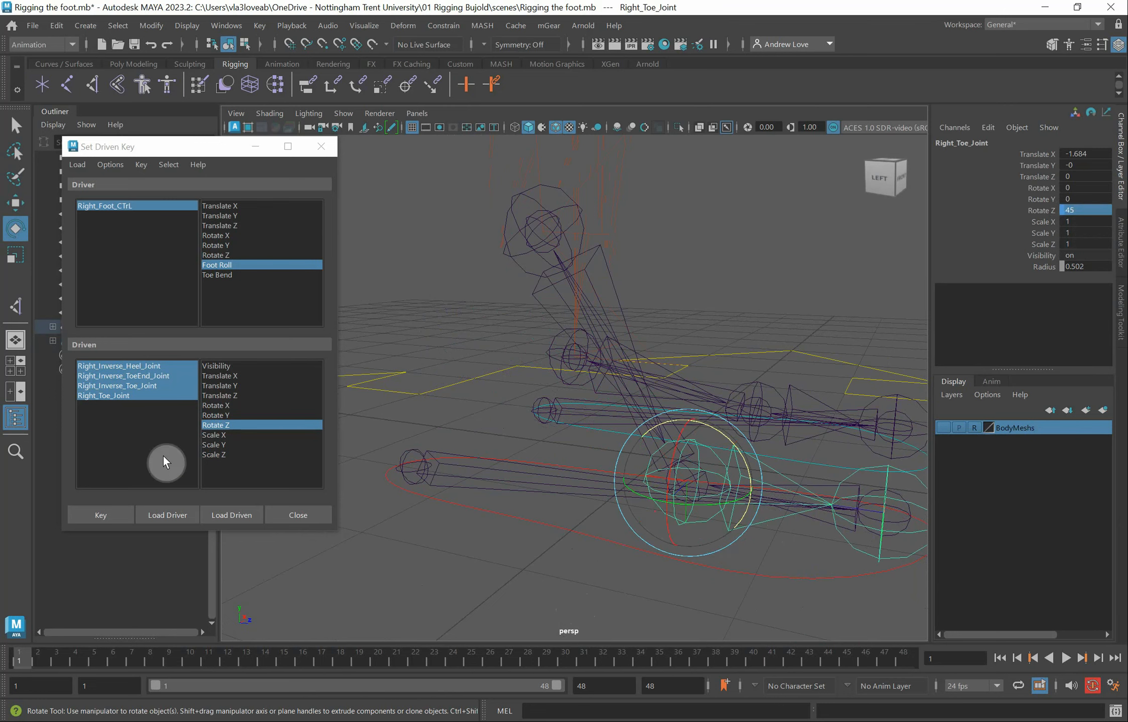
Key the driven joints for the ball-roll pose at Foot Roll 5 and raise Foot Roll of Right_Foot_CTrL to 10
click(102, 512)
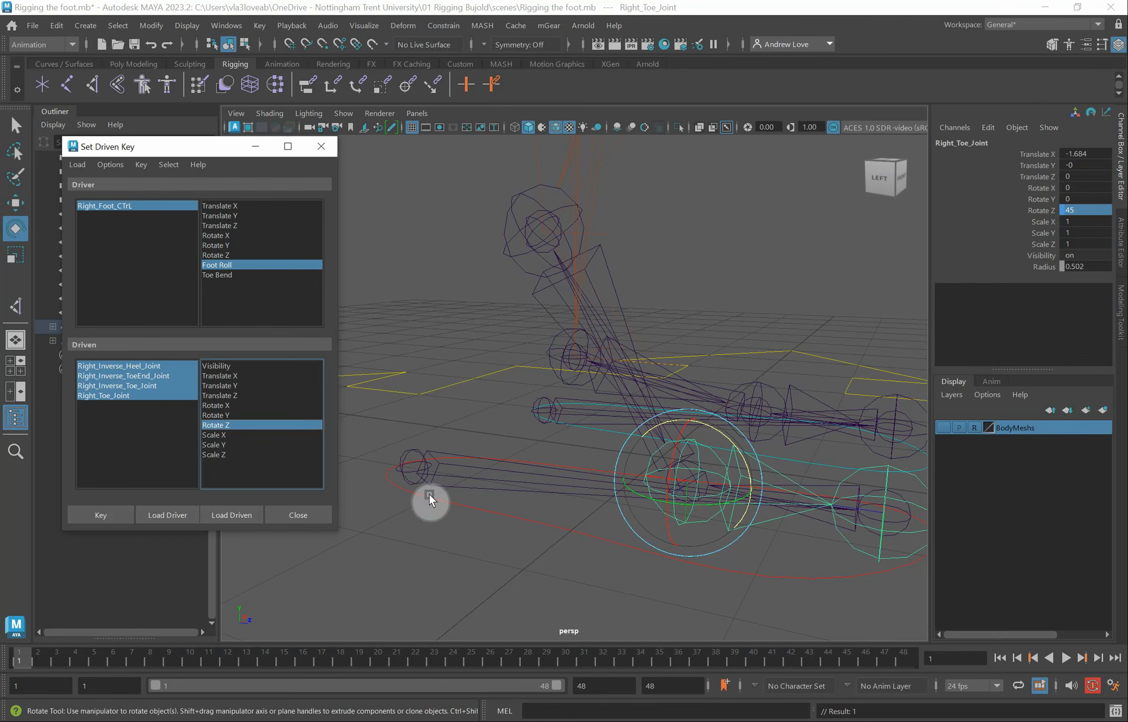
click(517, 533)
key(f)
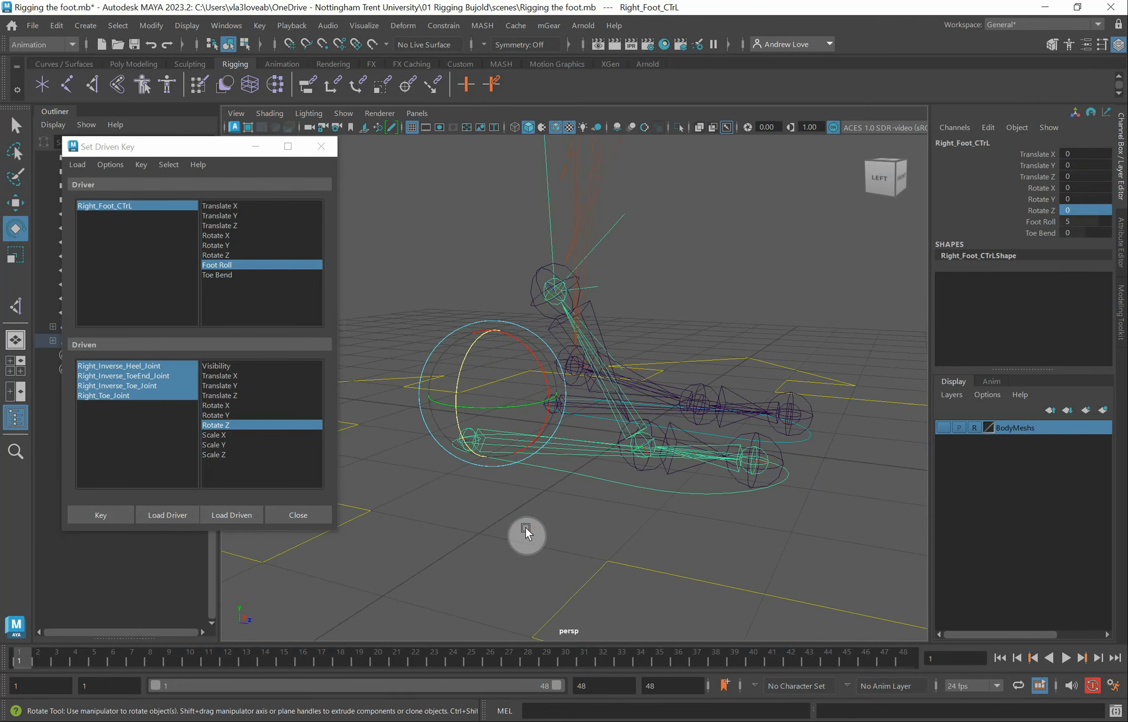
click(1037, 222)
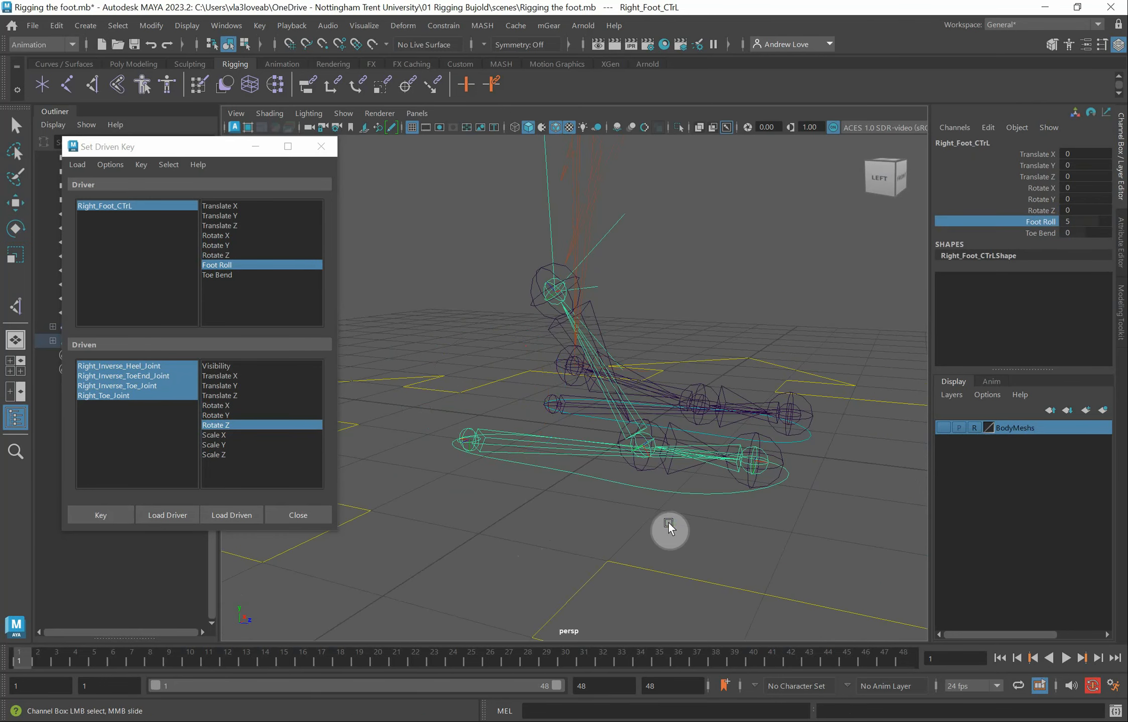
middle_drag(667, 529, 775, 503)
scroll(732, 497, up, 3)
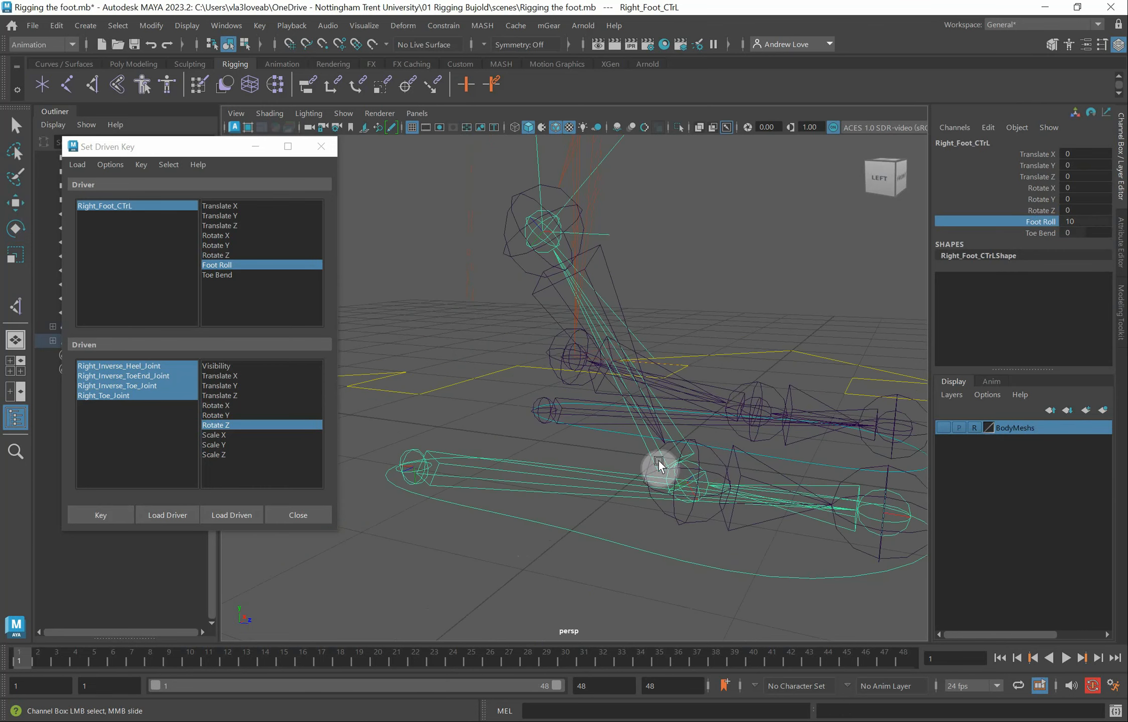
Set Rotate Z of both Right_Inverse_Toe_Joint and Right_Toe_Joint to 0
click(644, 450)
key(e)
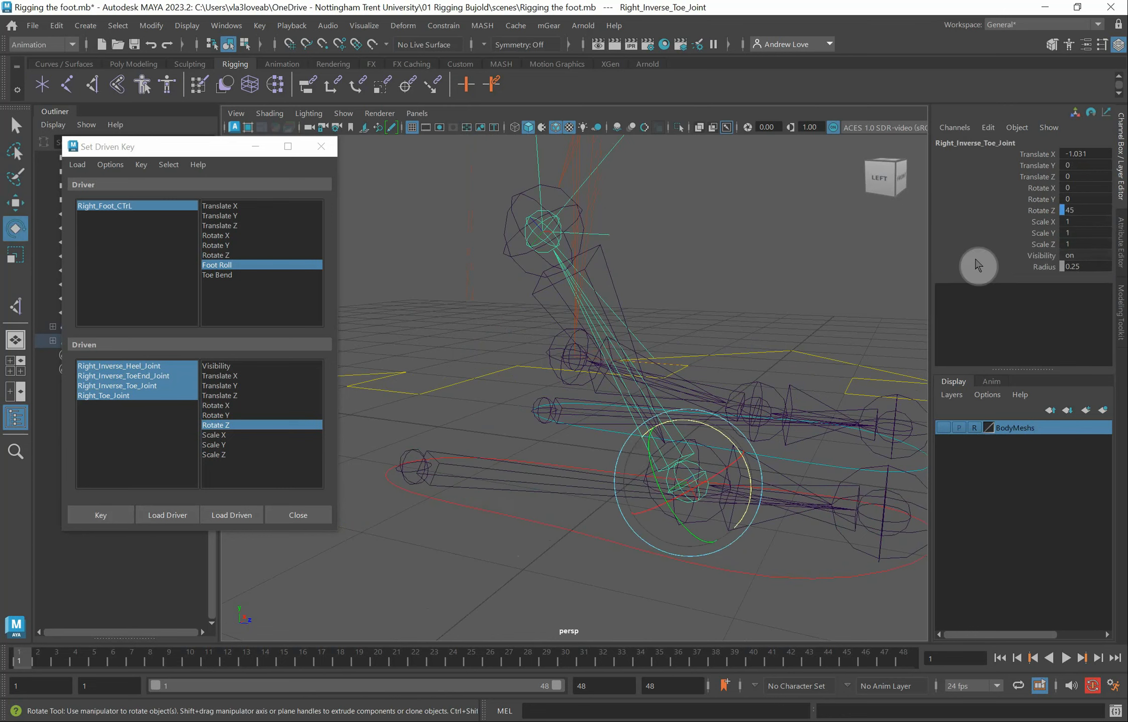
click(1082, 210)
text(0)
key(Return)
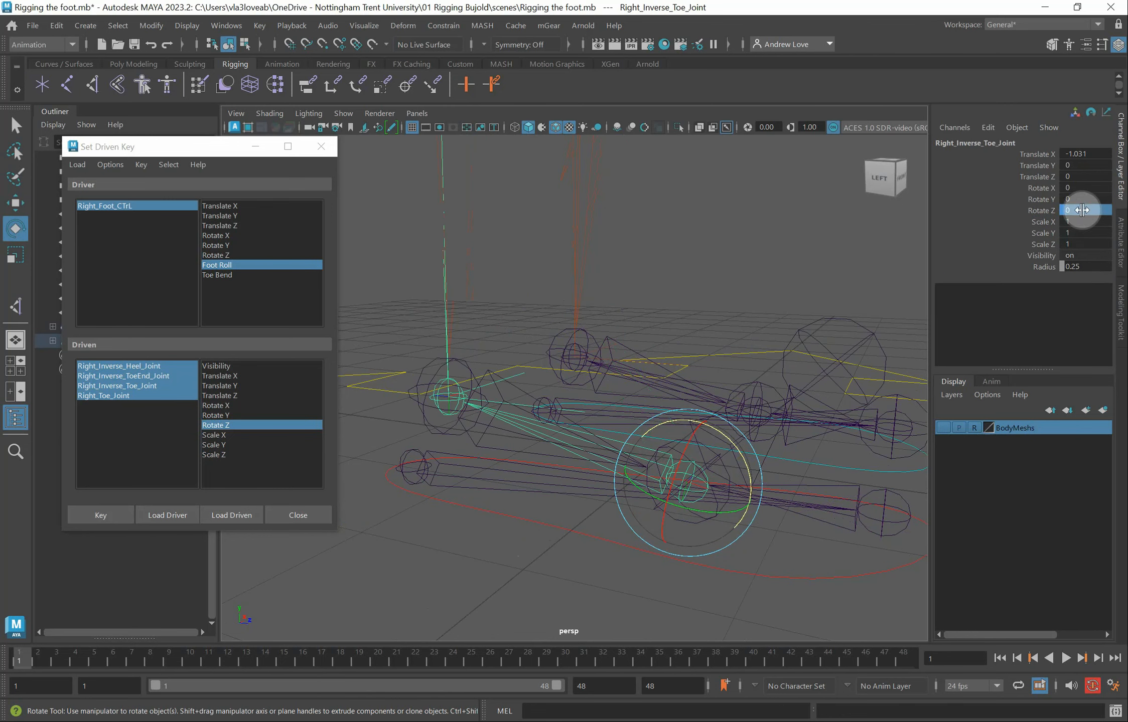
click(770, 453)
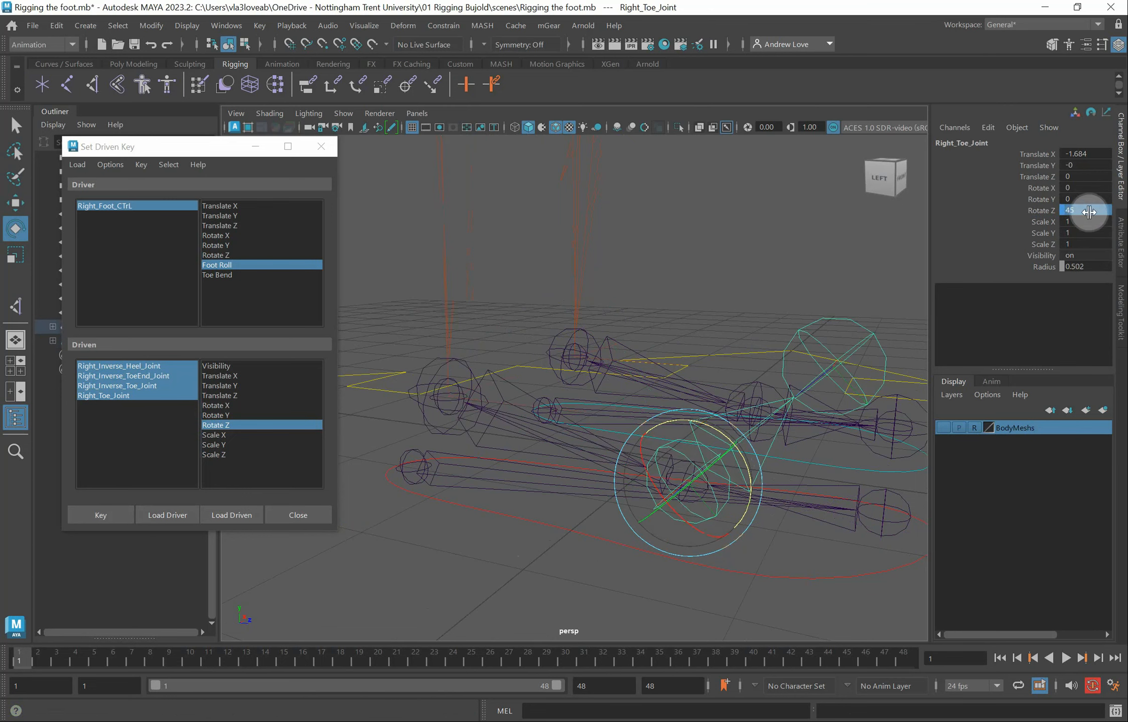
key(Return)
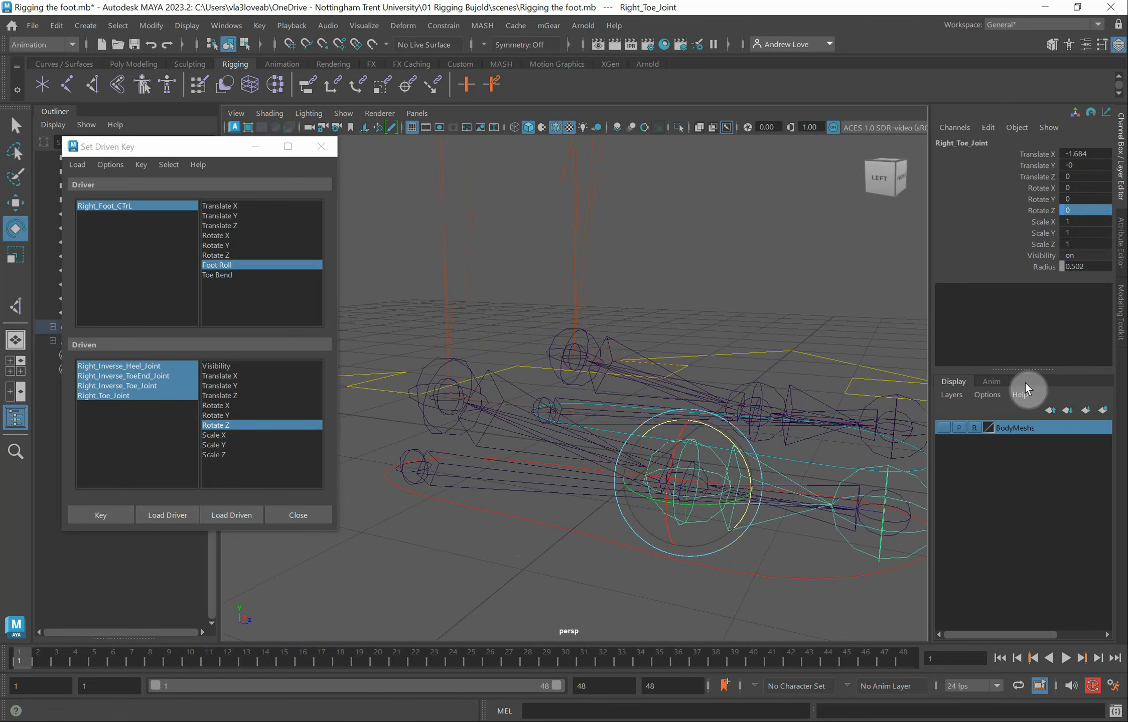
Set Rotate Z of Right_Inverse_ToeEnd_Joint to 65 and key the driven joints for this toe-tip pose
scroll(845, 532, down, 1)
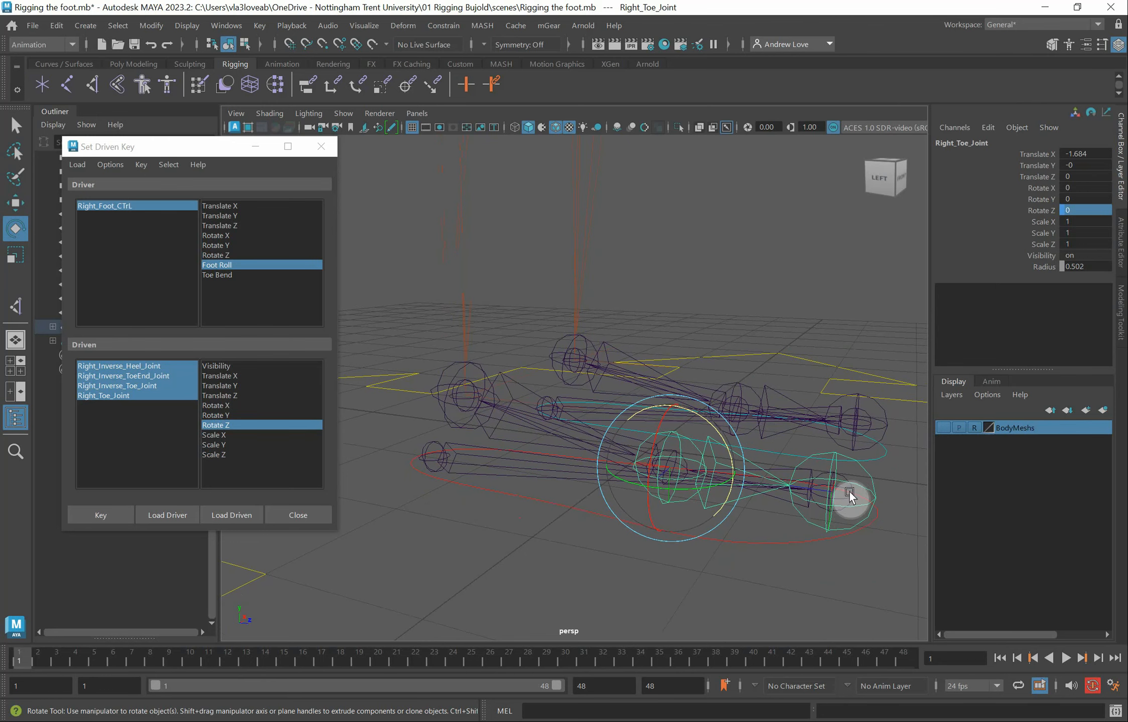
click(851, 494)
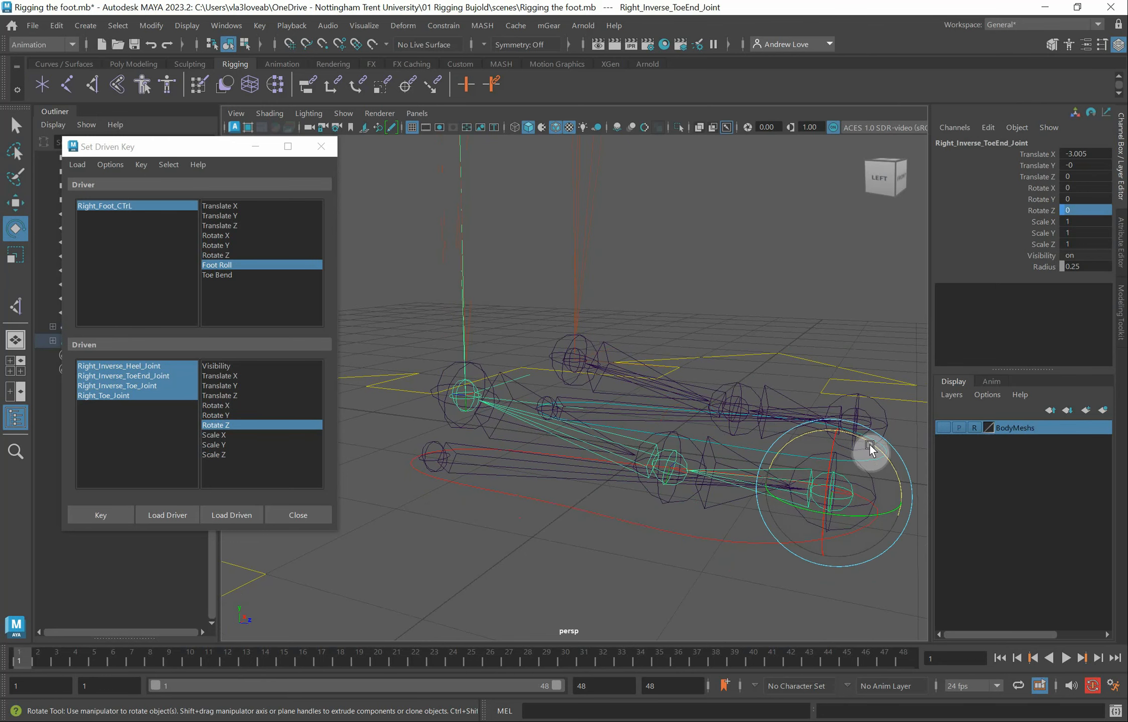
drag(870, 450, 586, 464)
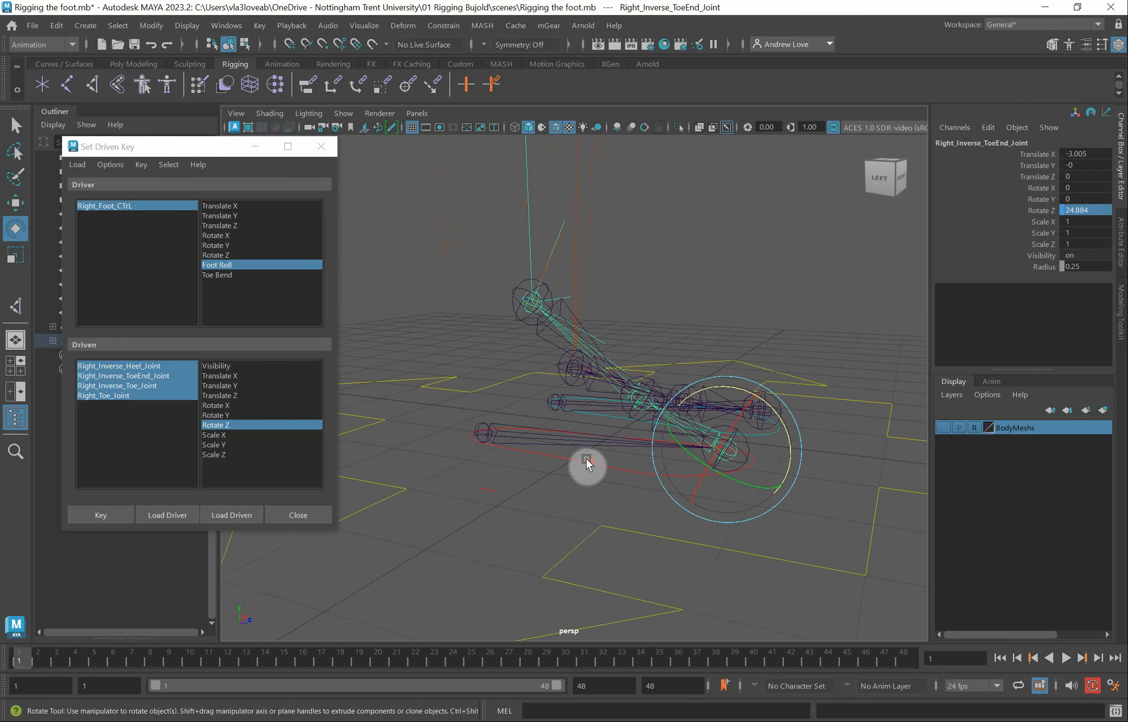
scroll(587, 462, down, 2)
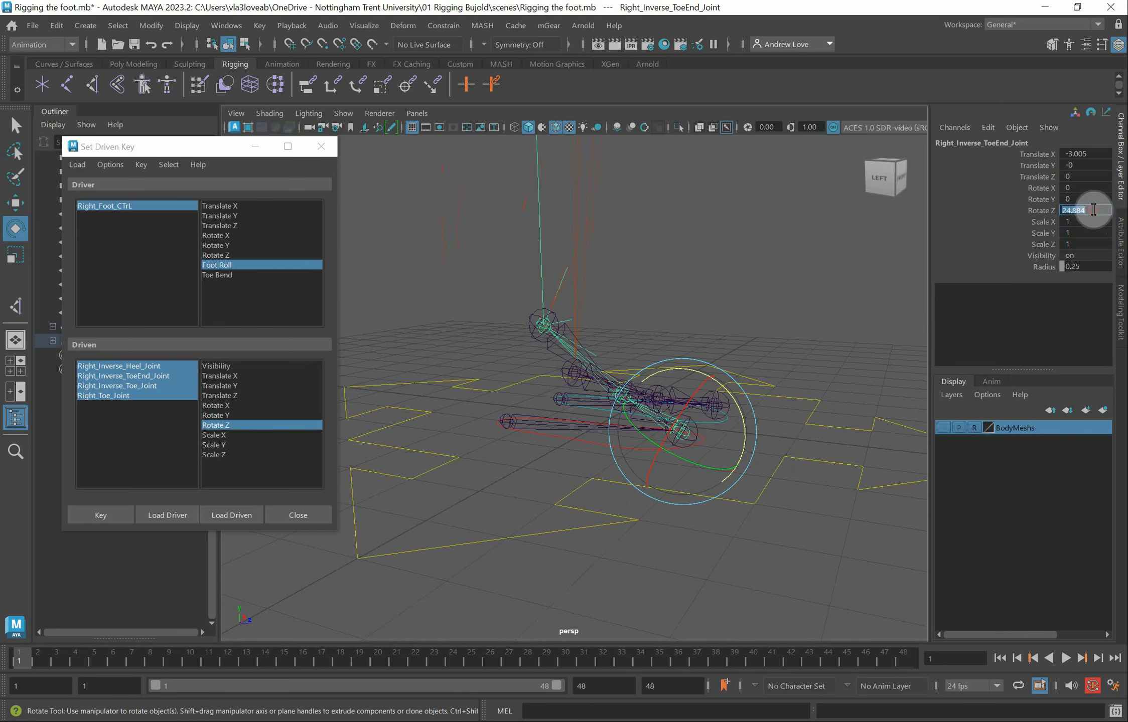
click(1093, 210)
text(65)
key(Return)
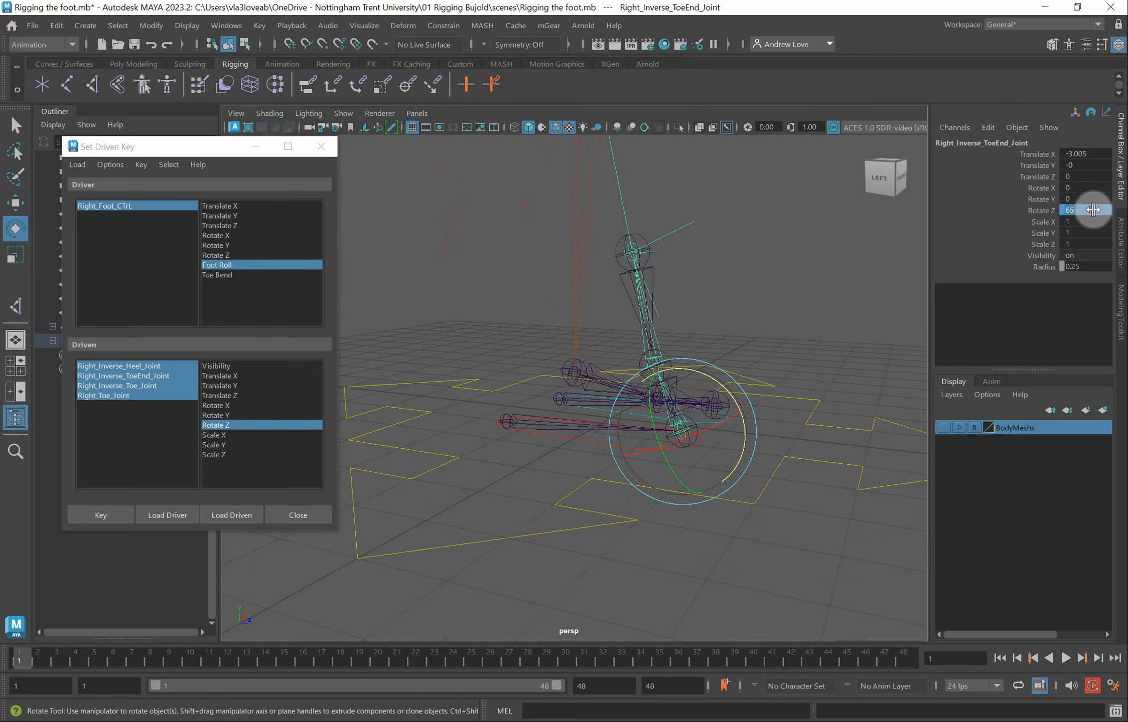
scroll(523, 278, down, 5)
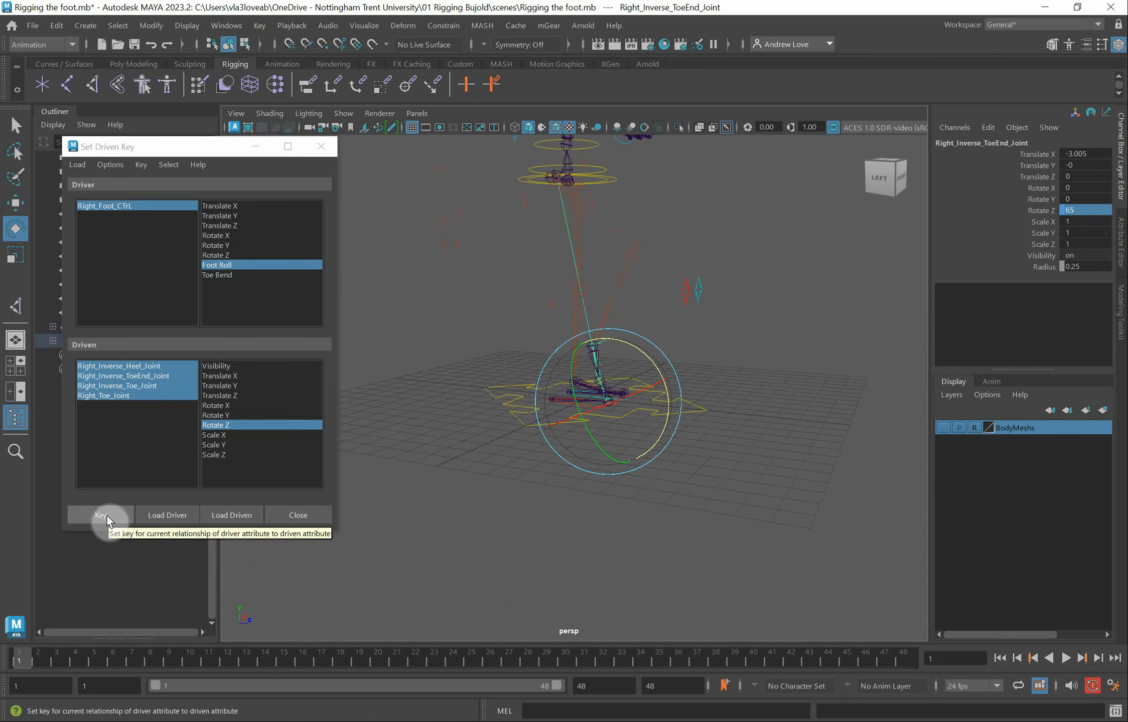
click(107, 515)
Scrub Foot Roll of Right_Foot_CTrL down from 10 to test the keyed roll, and reset it to 0
scroll(478, 491, up, 2)
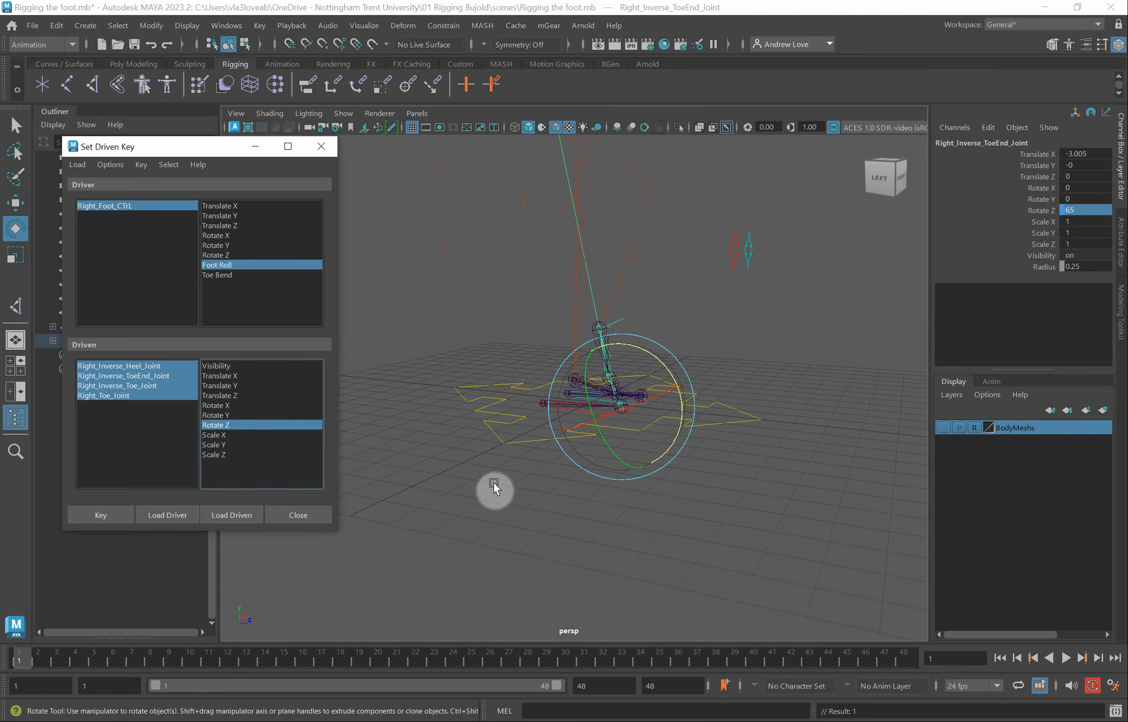
scroll(495, 485, up, 5)
click(586, 467)
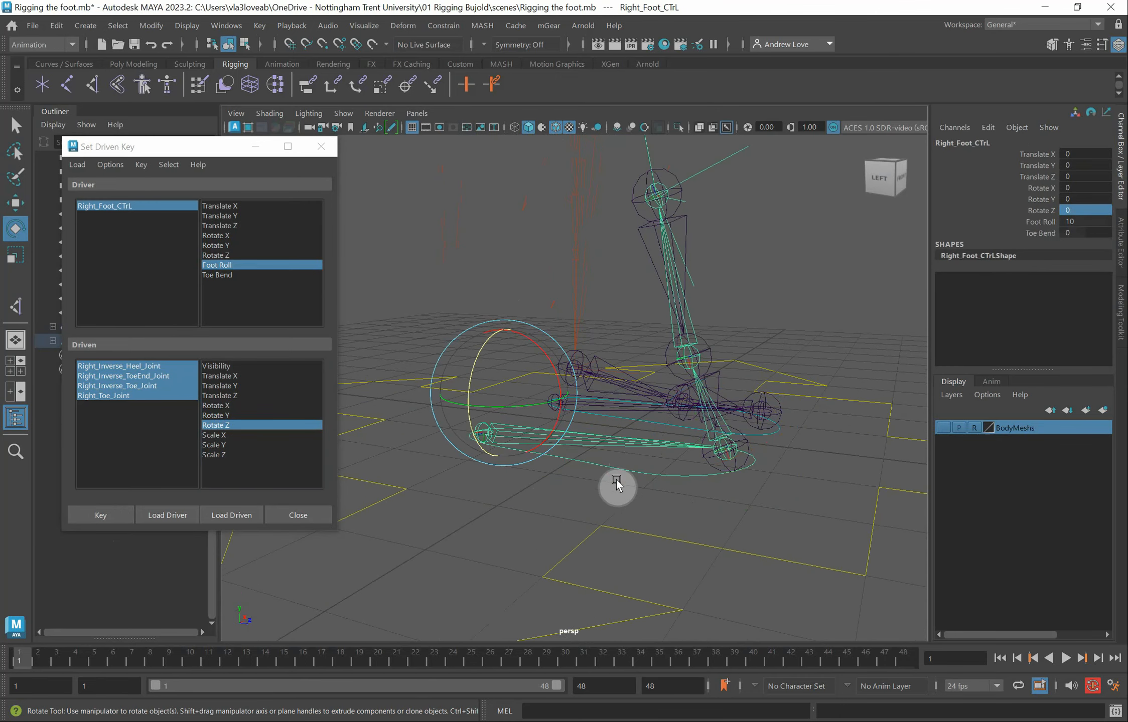
click(1040, 222)
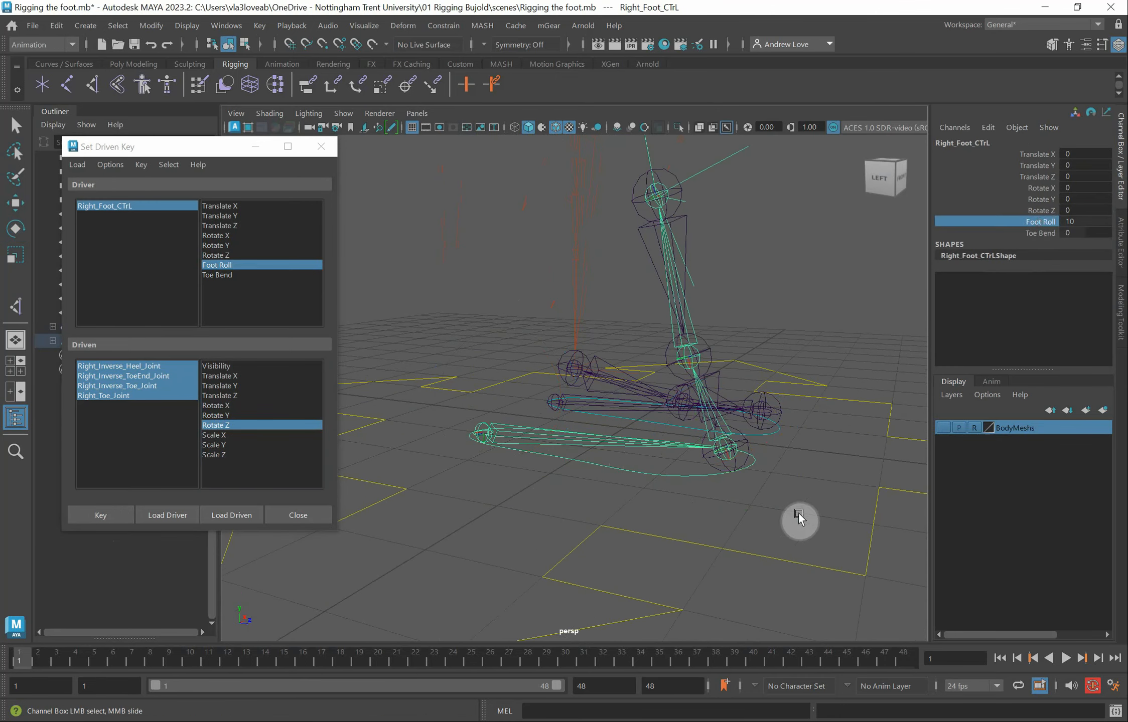
middle_drag(799, 521, 757, 511)
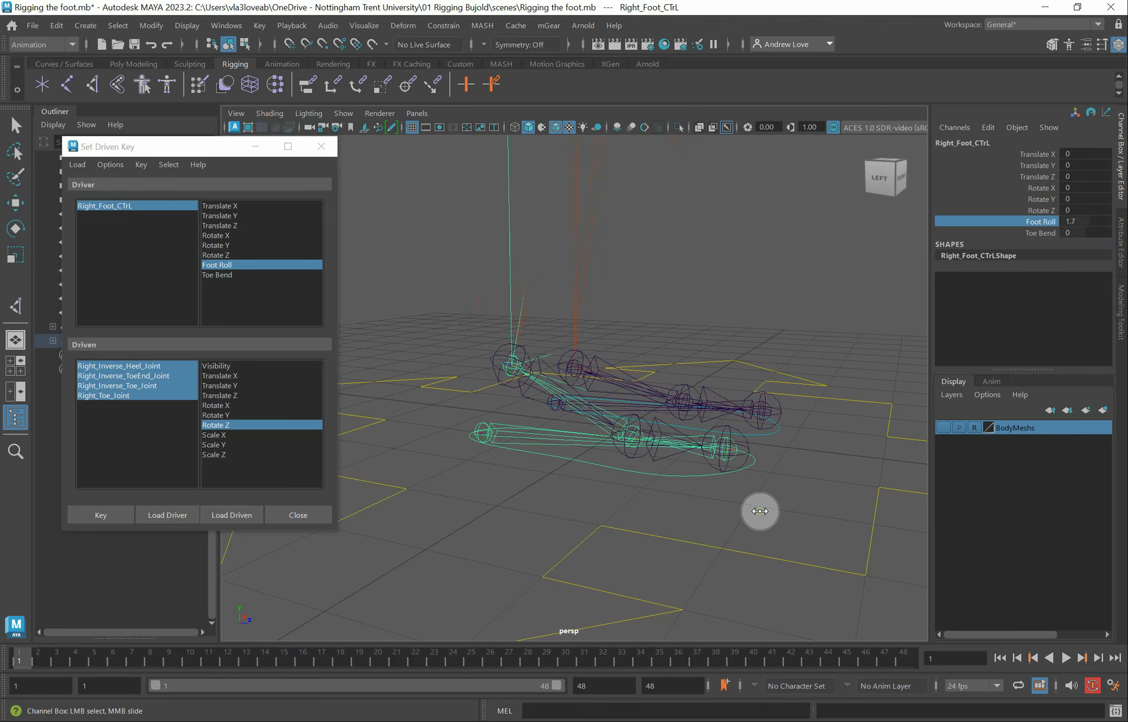
double_click(1079, 223)
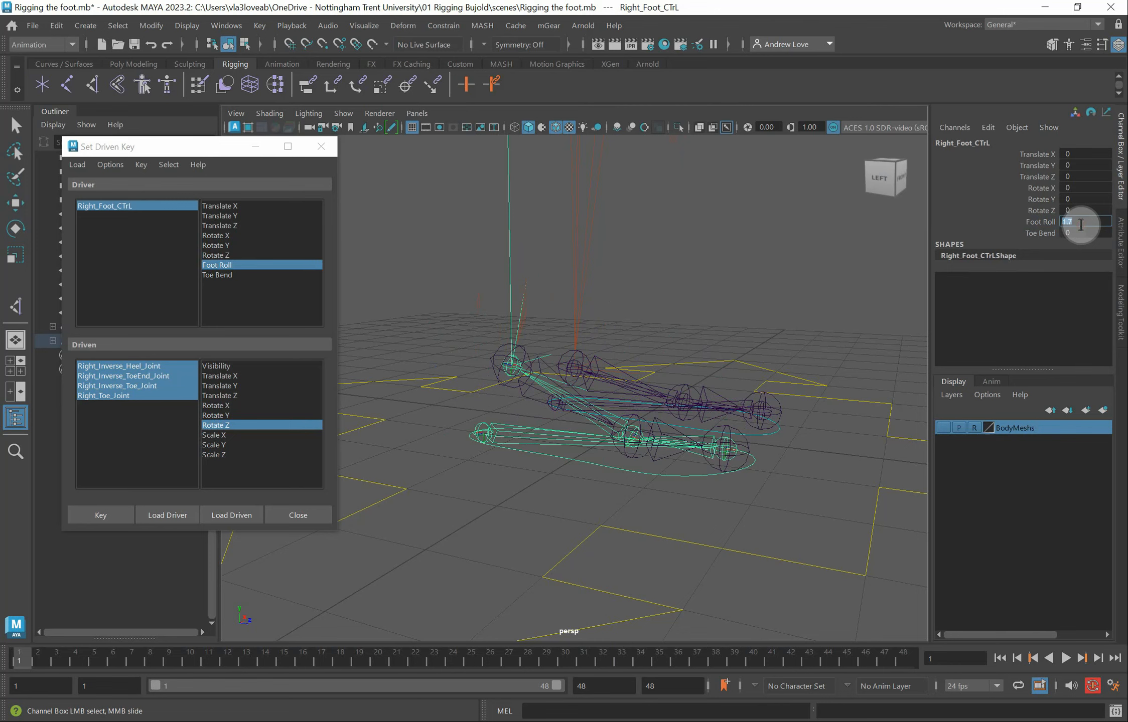
key(Return)
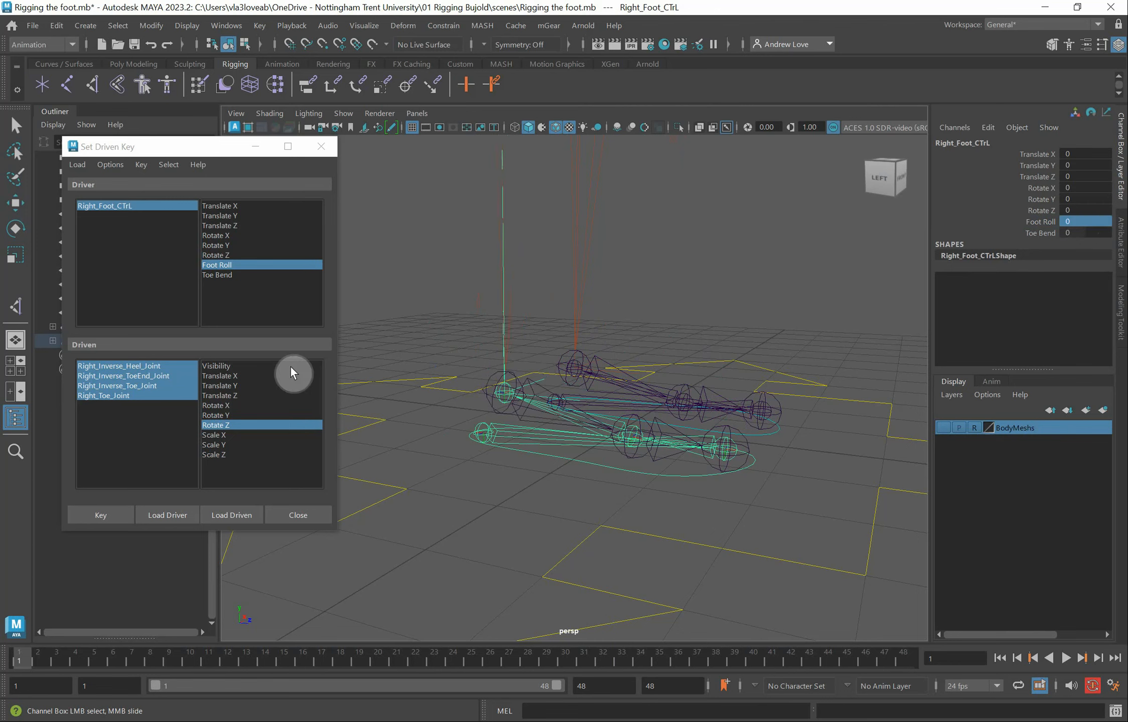
Make Toe Bend the driver of Right_Toe_Joint's Rotate Z and key the neutral pose
click(224, 277)
scroll(569, 521, up, 2)
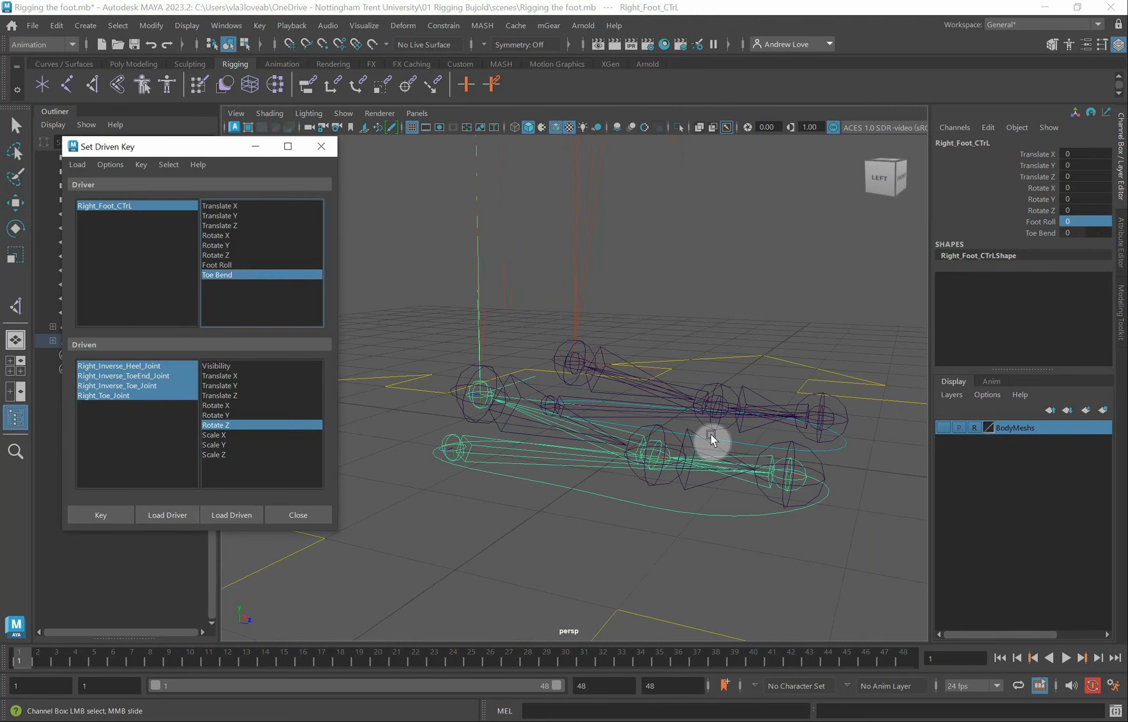
click(694, 444)
key(e)
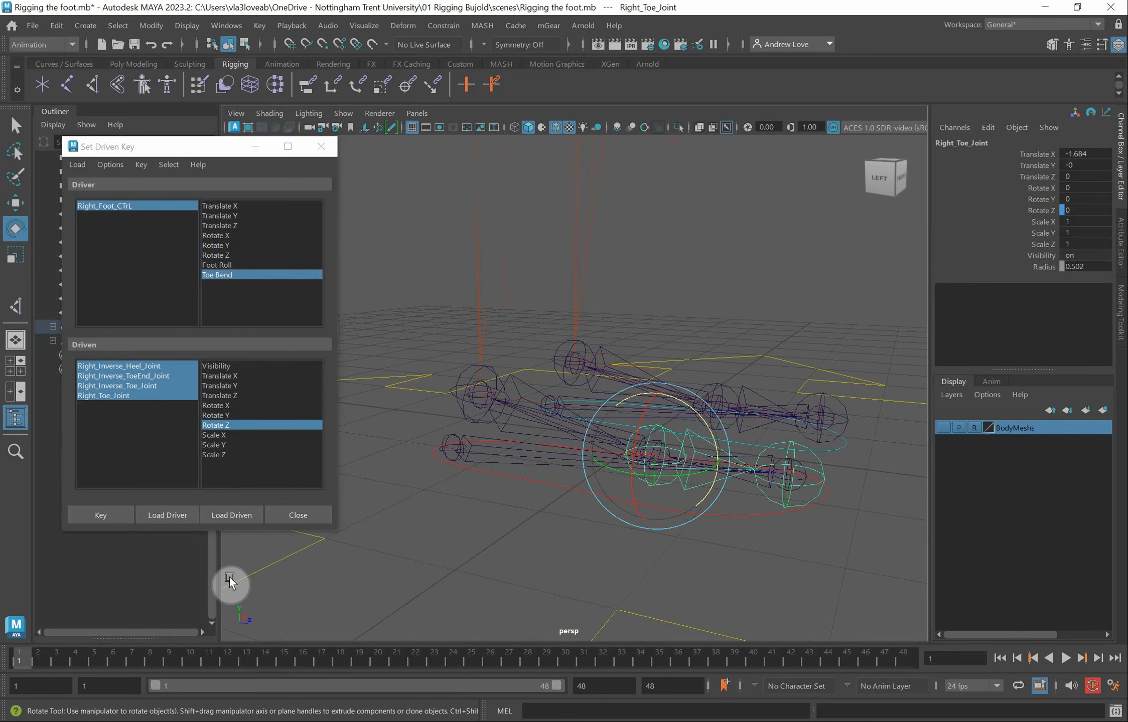
click(227, 519)
click(121, 405)
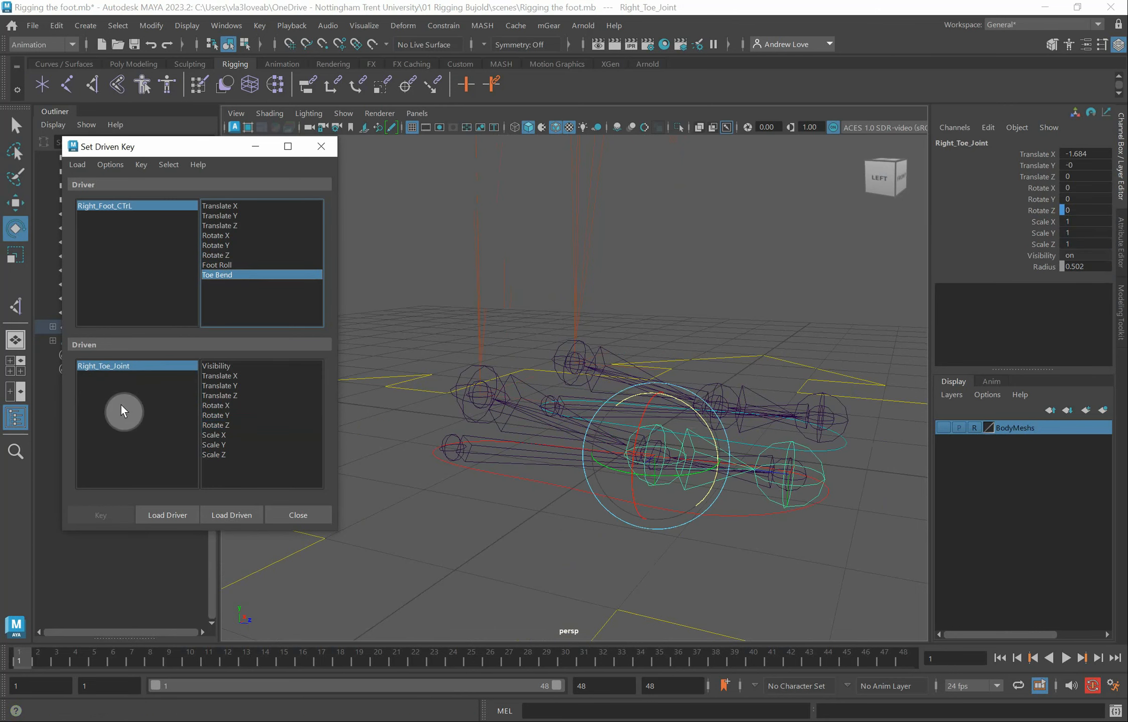
click(222, 426)
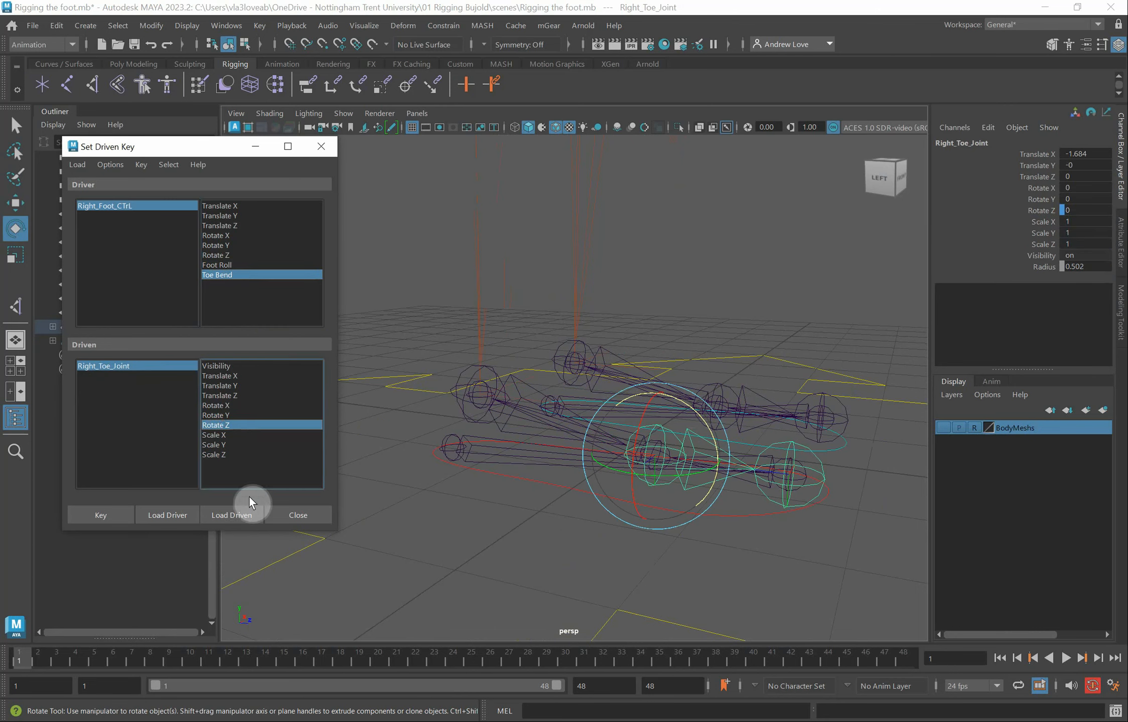
click(113, 518)
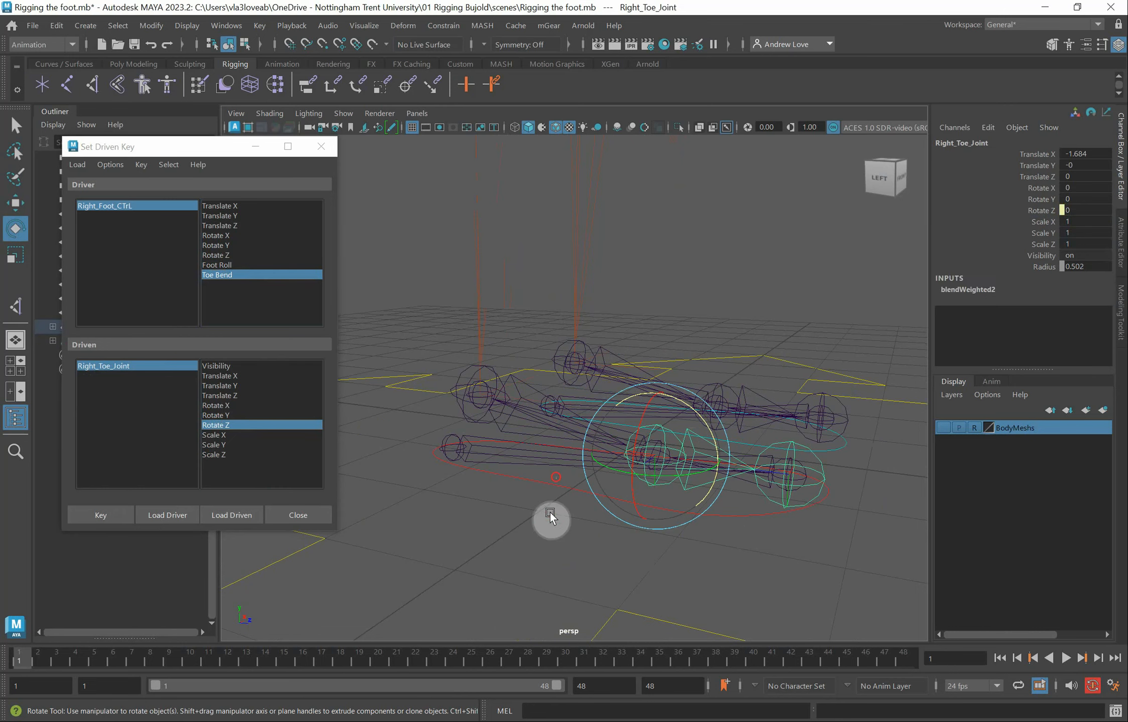
Key Rotate Z of Right_Toe_Joint at -45 for a Toe Bend of -10 on Right_Foot_CTrL
click(546, 517)
click(1055, 234)
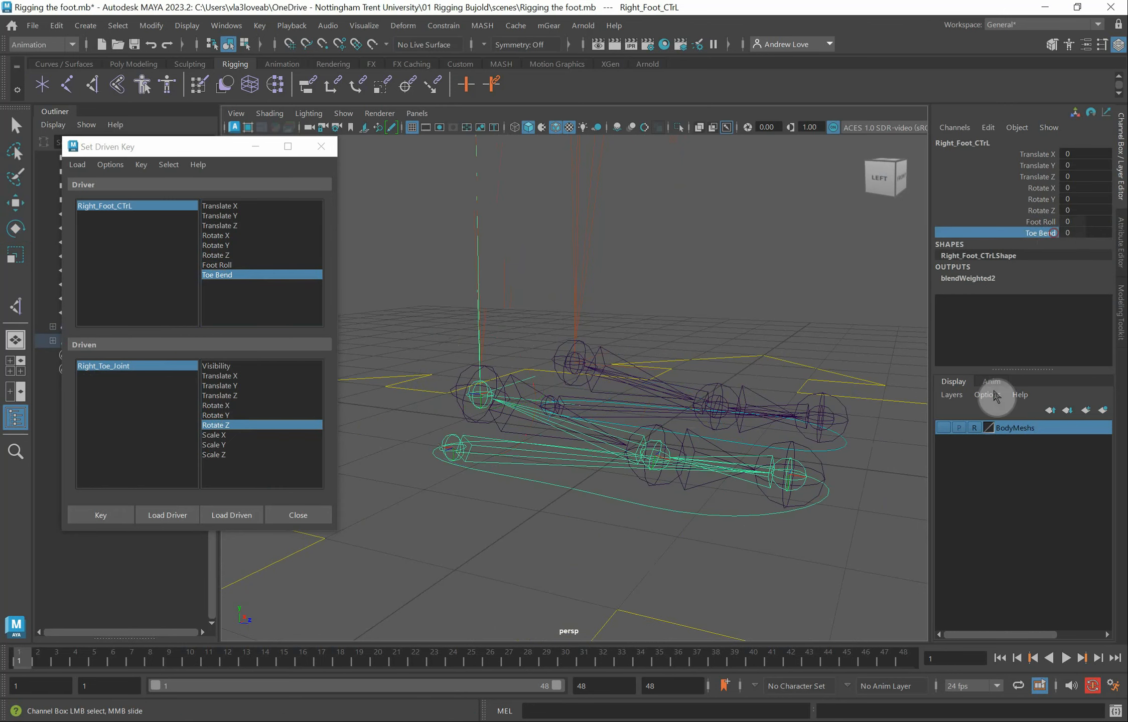
middle_drag(621, 536, 480, 541)
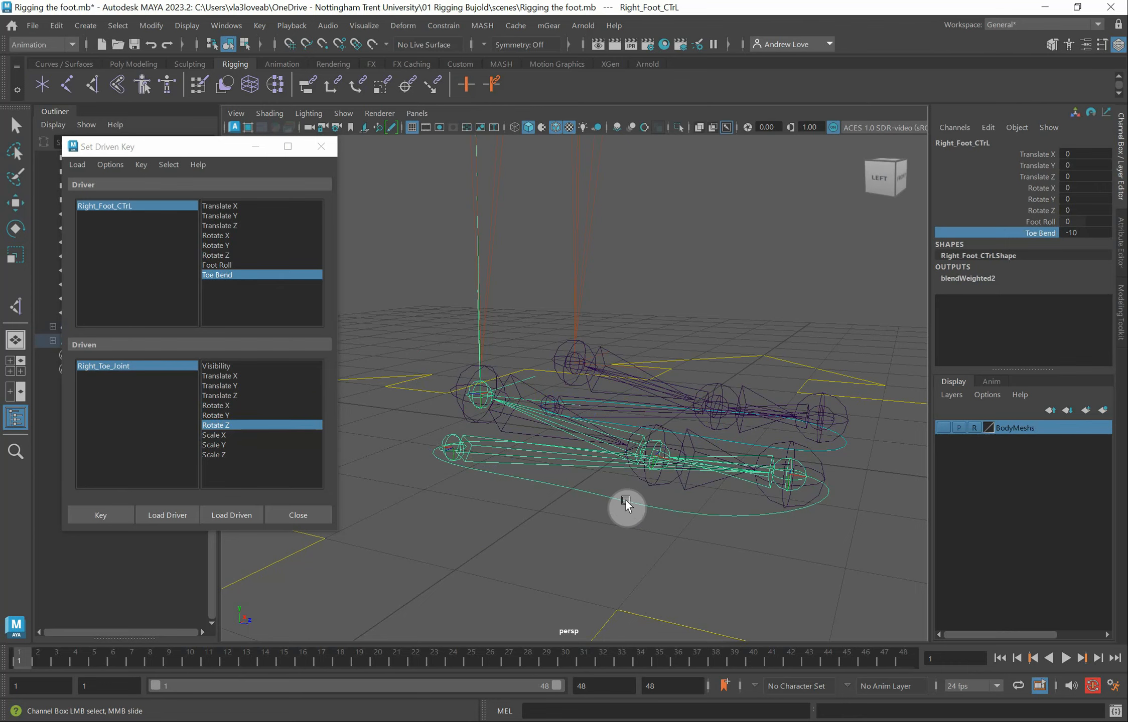
scroll(667, 463, up, 2)
click(716, 462)
key(e)
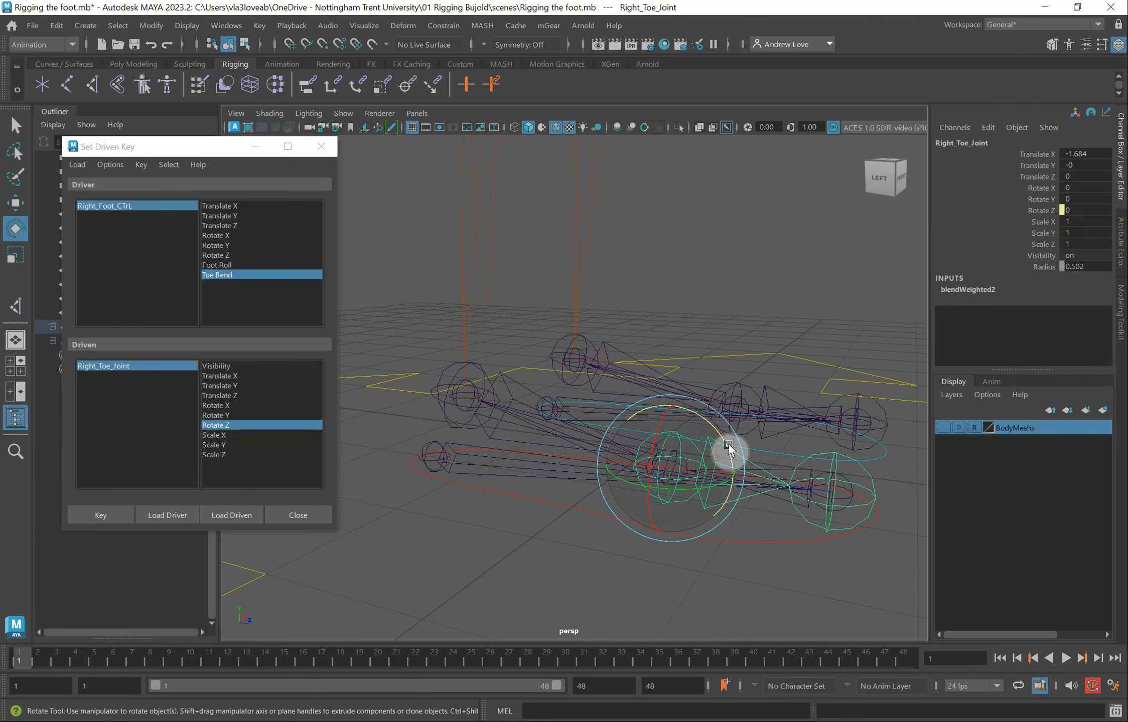
drag(717, 440, 737, 483)
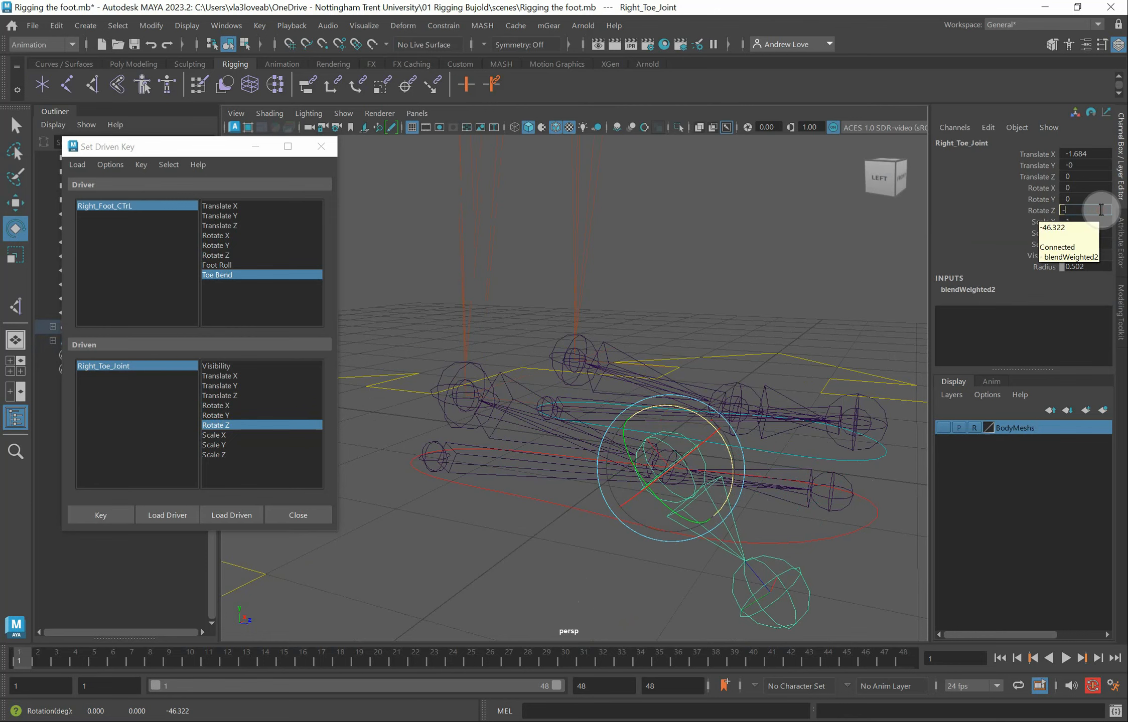
text(5)
key(Return)
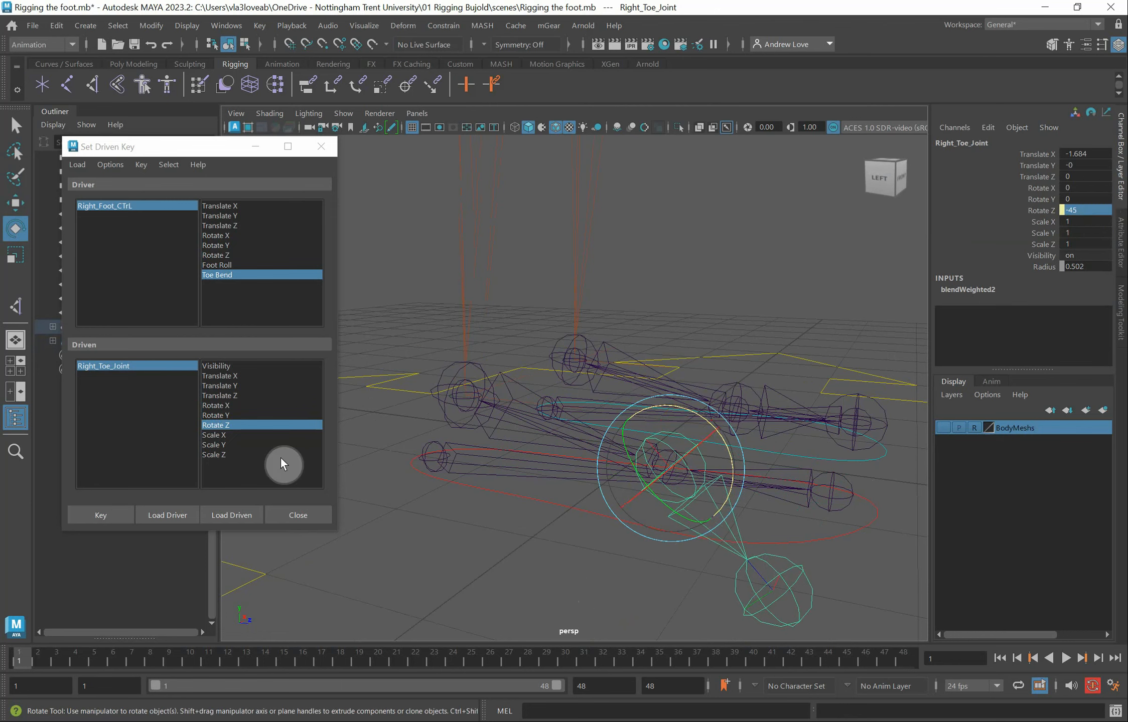
click(115, 515)
Key Rotate Z of Right_Toe_Joint at 45 for a Toe Bend of 10 on Right_Foot_CTrL
click(674, 486)
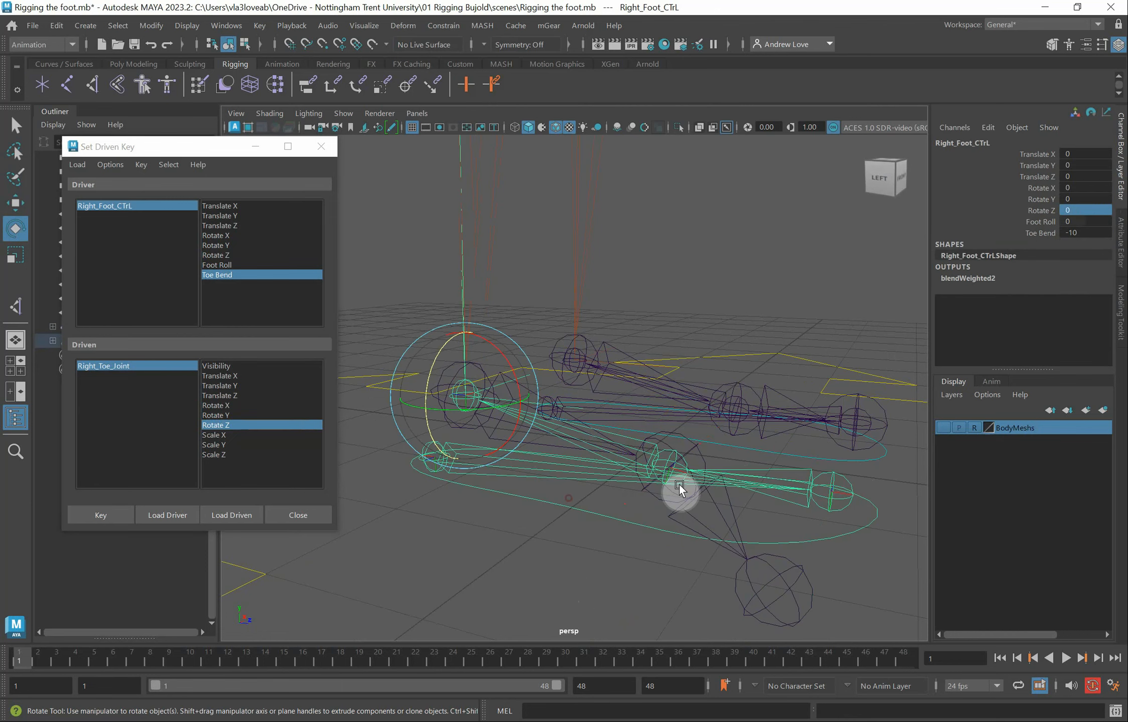
click(1040, 233)
middle_drag(448, 564, 573, 565)
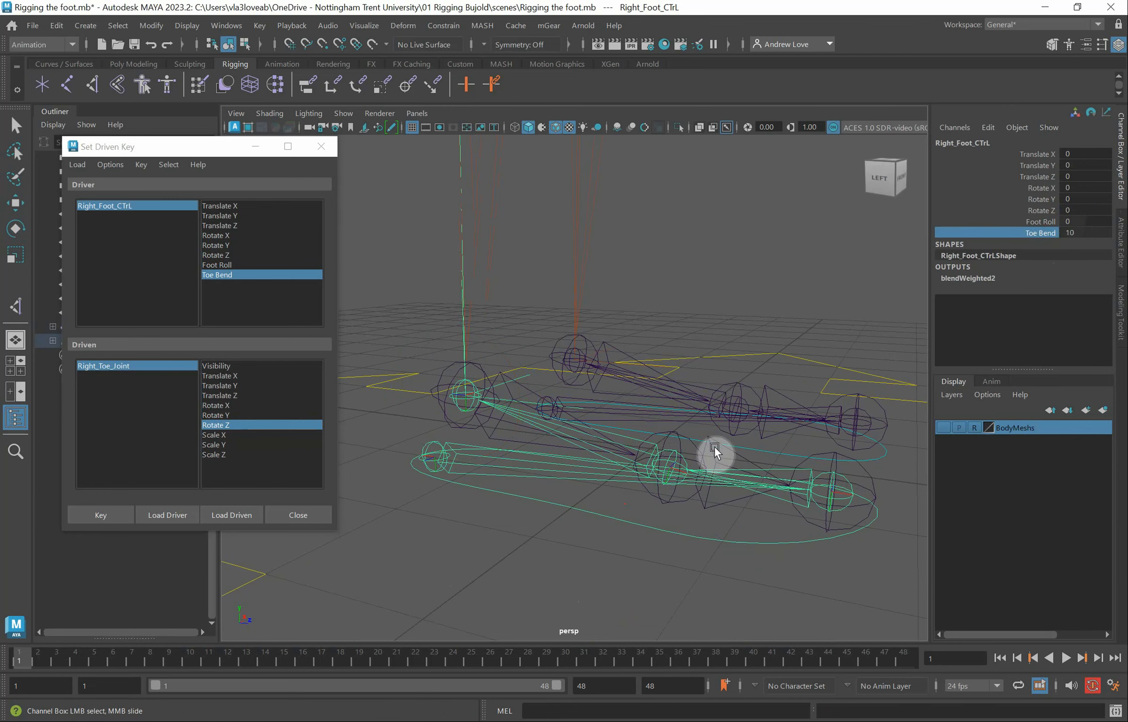
click(714, 454)
key(e)
drag(724, 442, 705, 427)
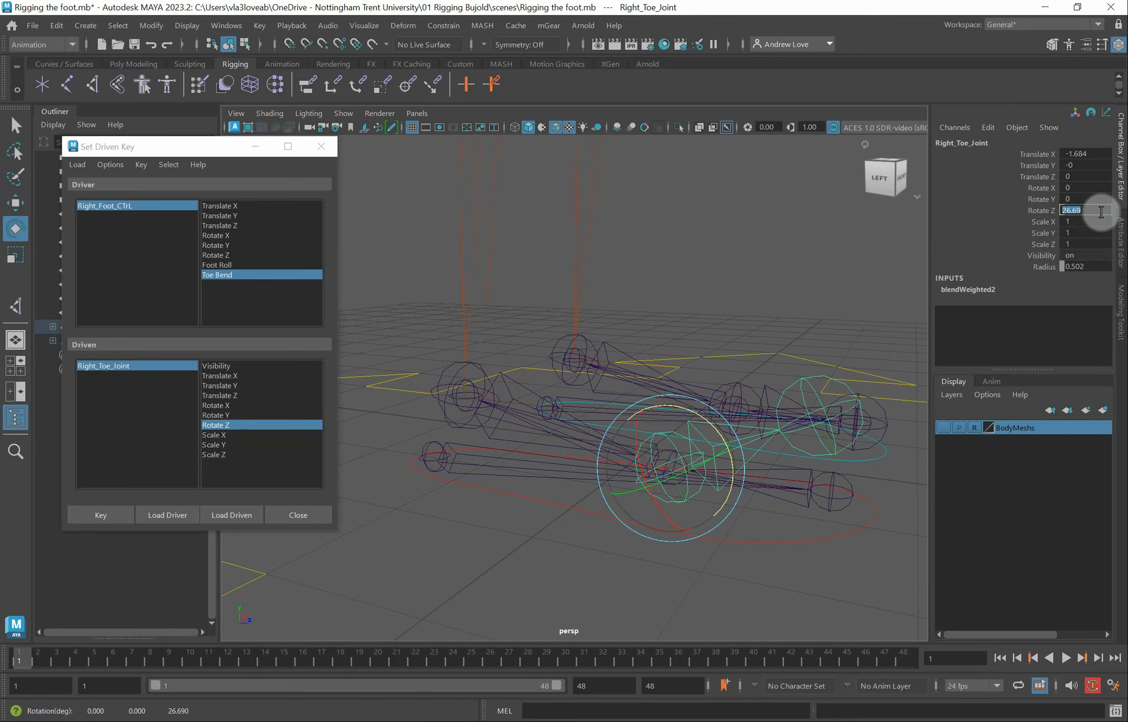
text(45)
key(Return)
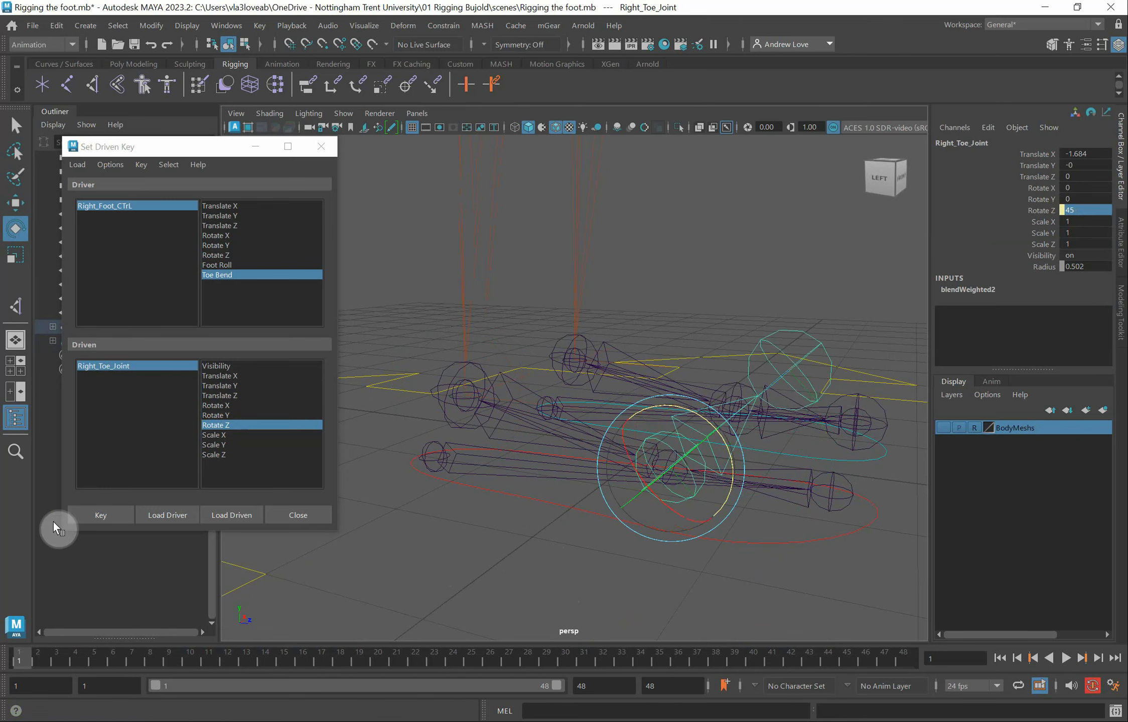
click(92, 516)
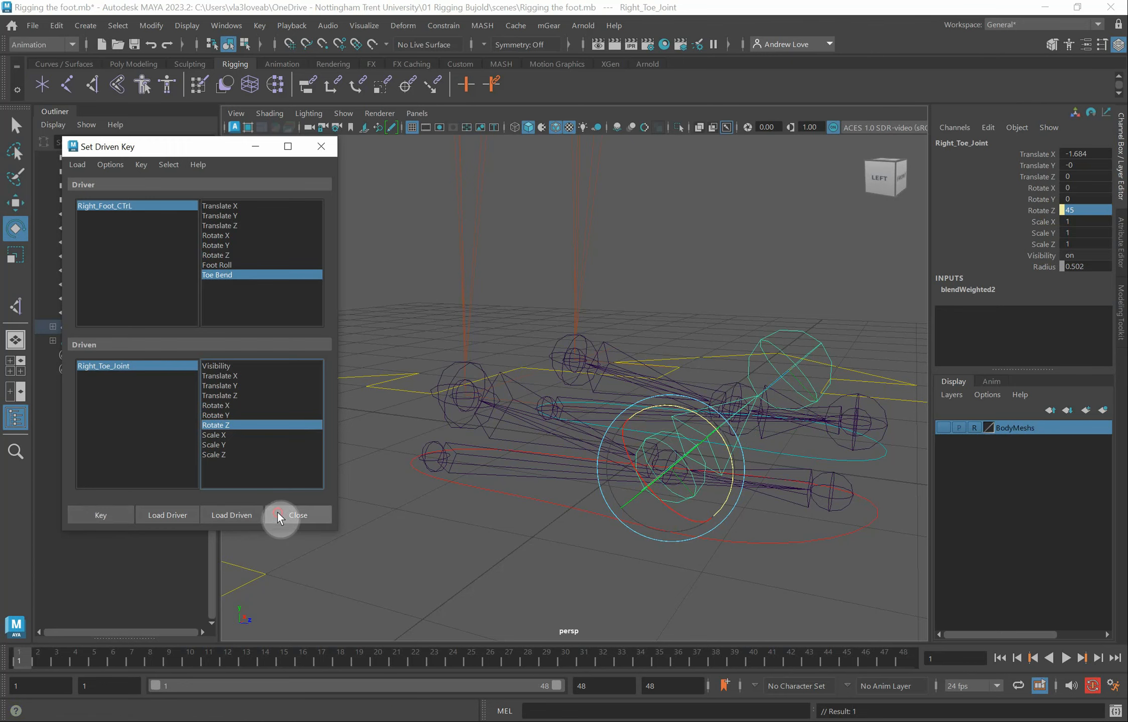
Close Set Driven Key, scrub Toe Bend of Right_Foot_CTrL to test the keyed toe, and reset it to 0
click(277, 513)
click(529, 519)
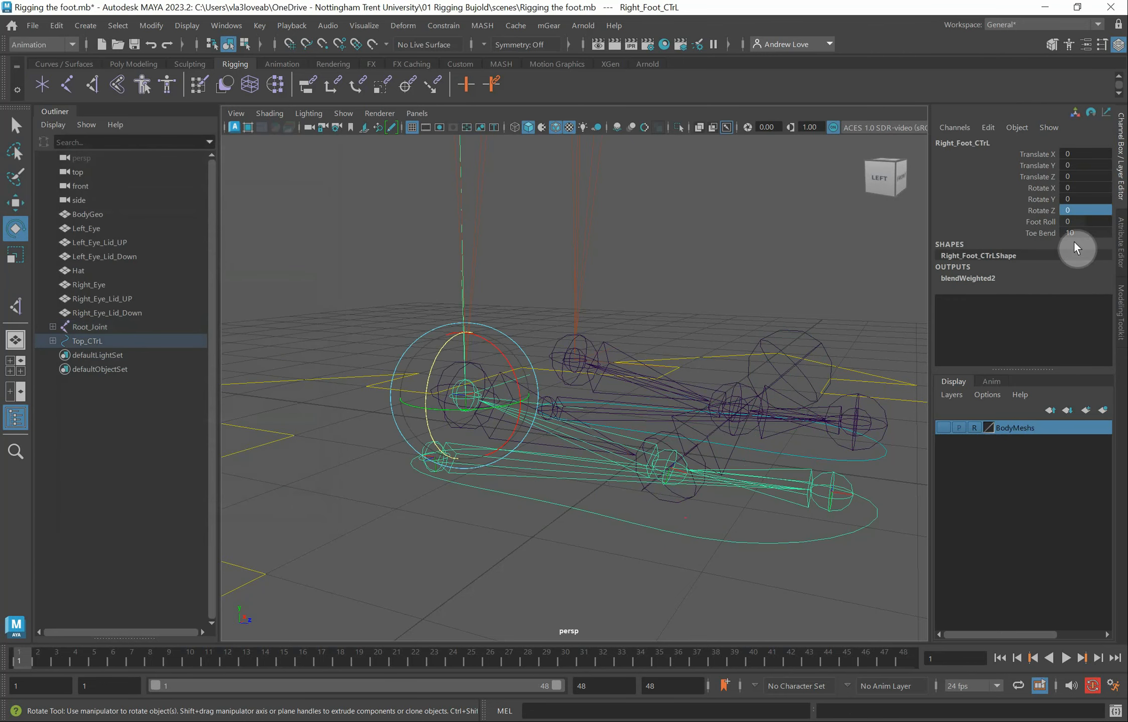
click(1033, 234)
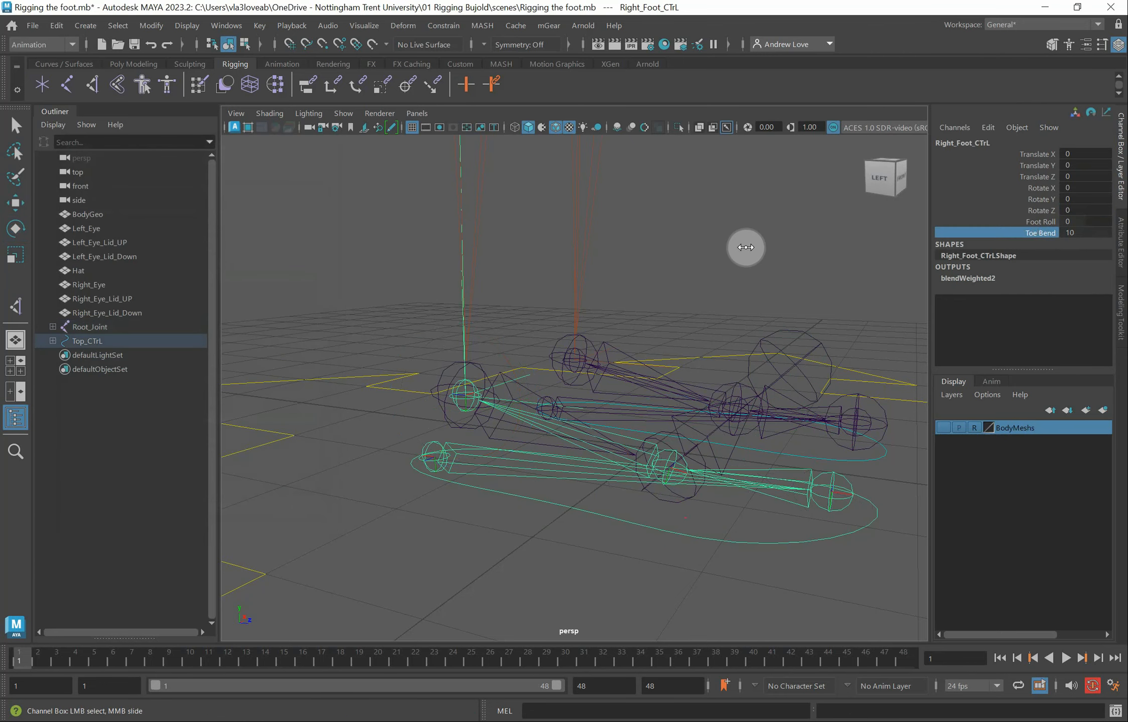
mouse_move(746, 247)
middle_down()
mouse_move(788, 247)
mouse_move(700, 246)
mouse_move(752, 250)
middle_up()
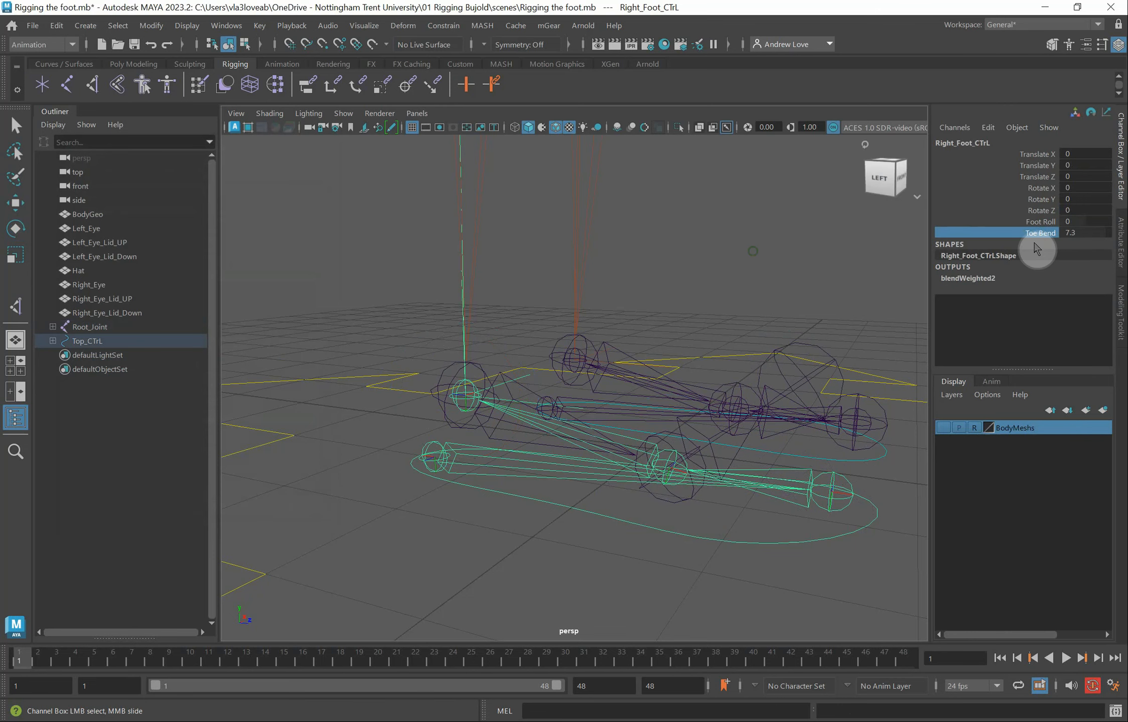
double_click(1082, 233)
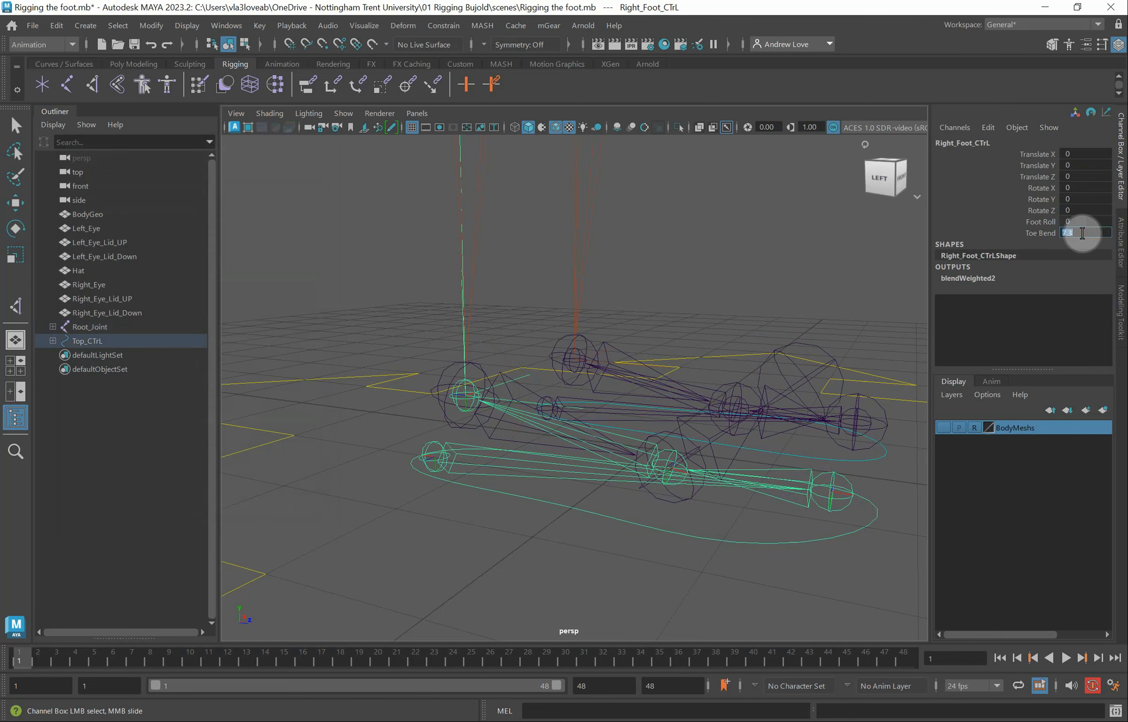
text(0)
key(Return)
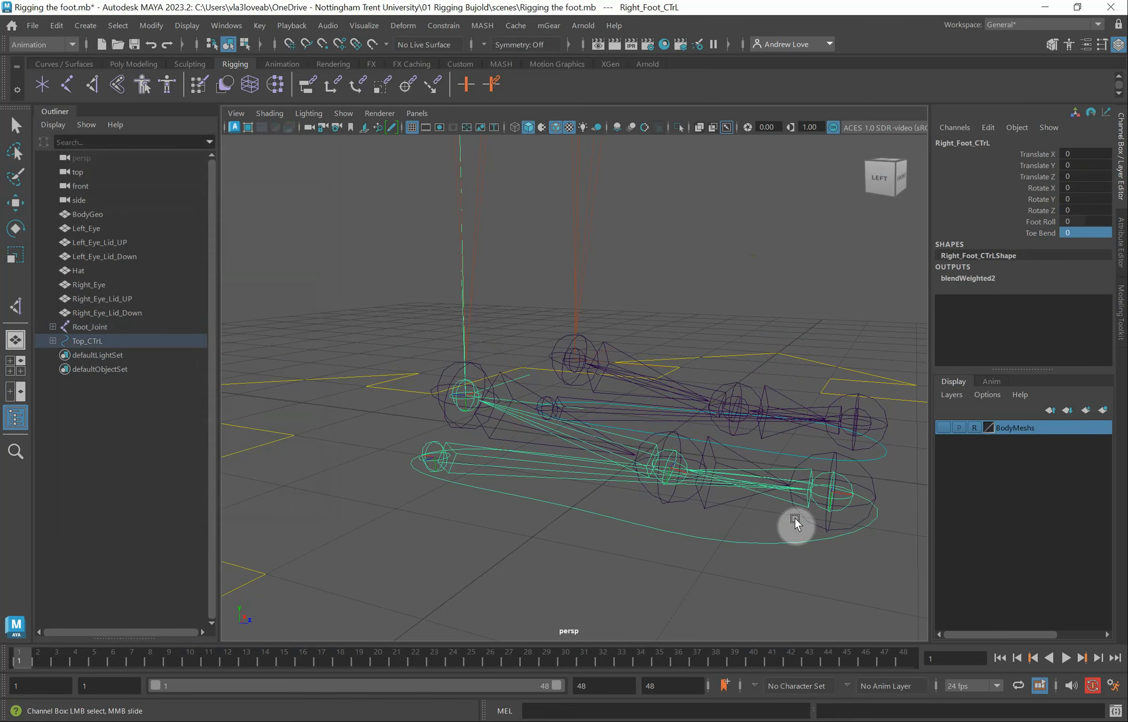
Scrub Foot Roll of Left_Foot_CTrL to test the left foot's roll, and reset it to 0
click(879, 458)
key(e)
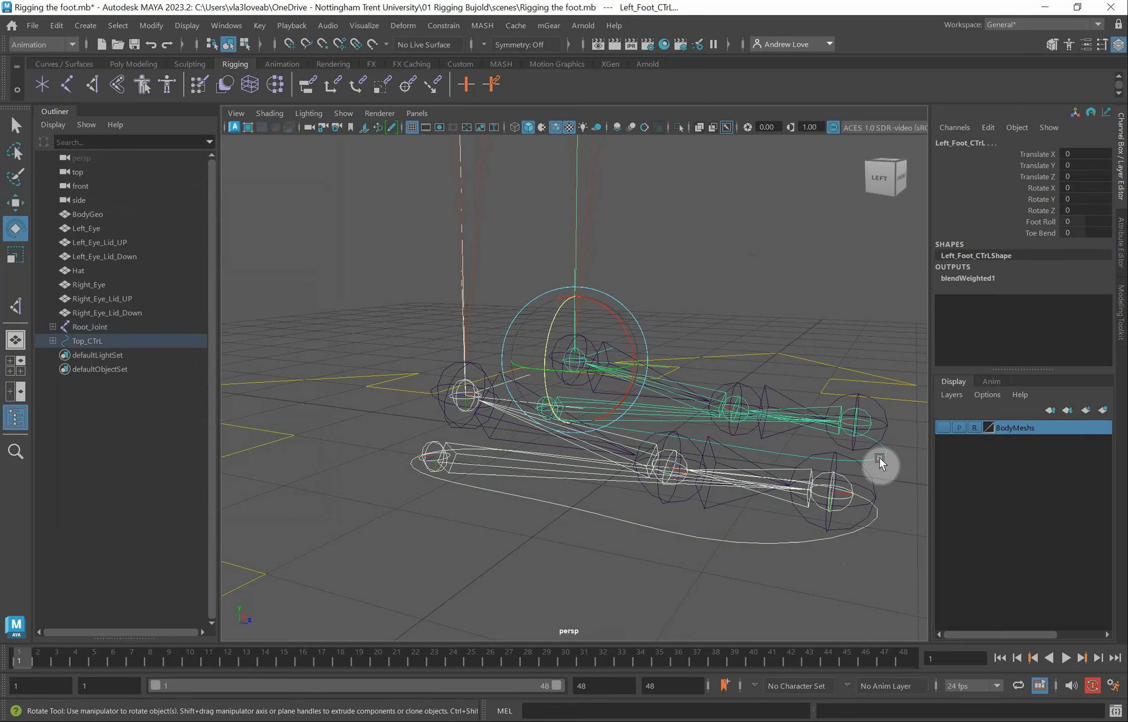
click(1040, 221)
mouse_move(813, 240)
middle_down()
mouse_move(796, 239)
mouse_move(834, 239)
mouse_move(801, 239)
mouse_move(826, 238)
mouse_move(813, 240)
middle_up()
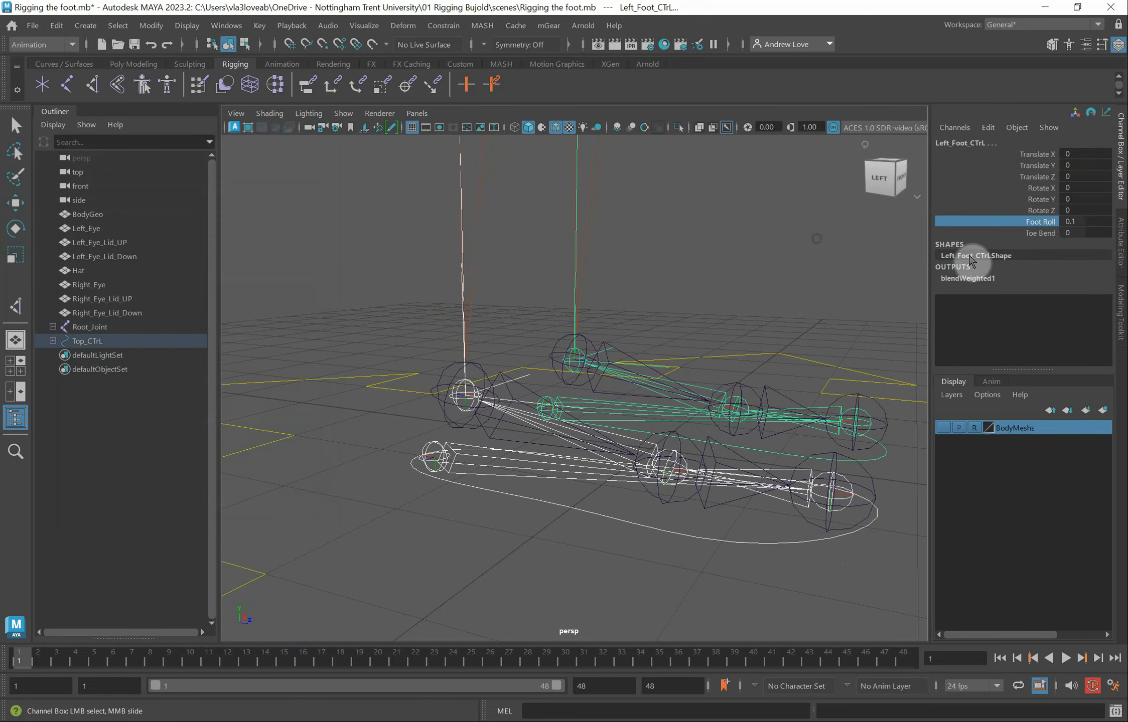
double_click(1082, 223)
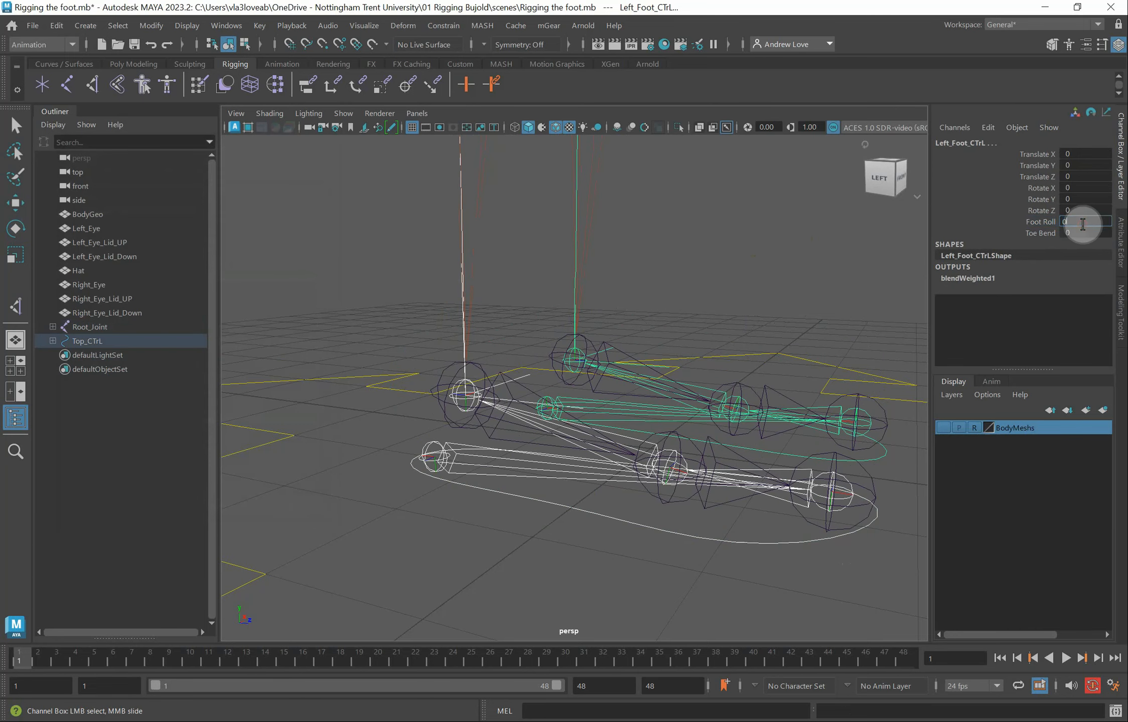
text(0)
Scrub Toe Bend of Left_Foot_CTrL to test the left toe's bend, and reset it to 0
click(1041, 233)
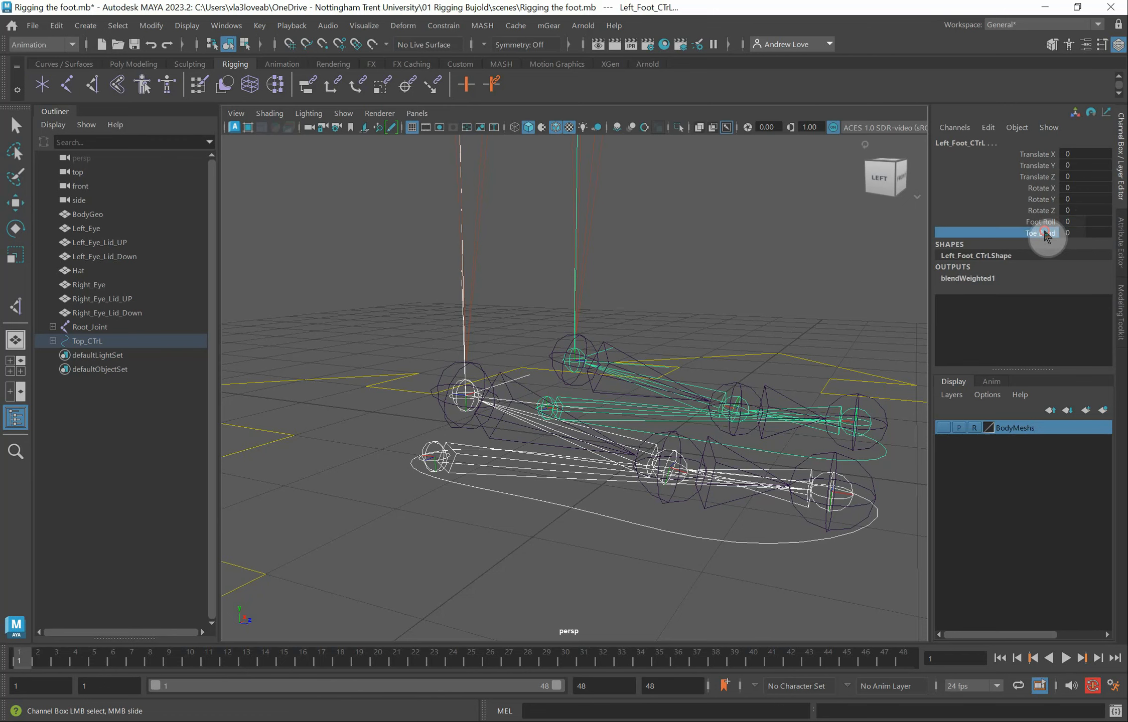
middle_drag(781, 234, 816, 239)
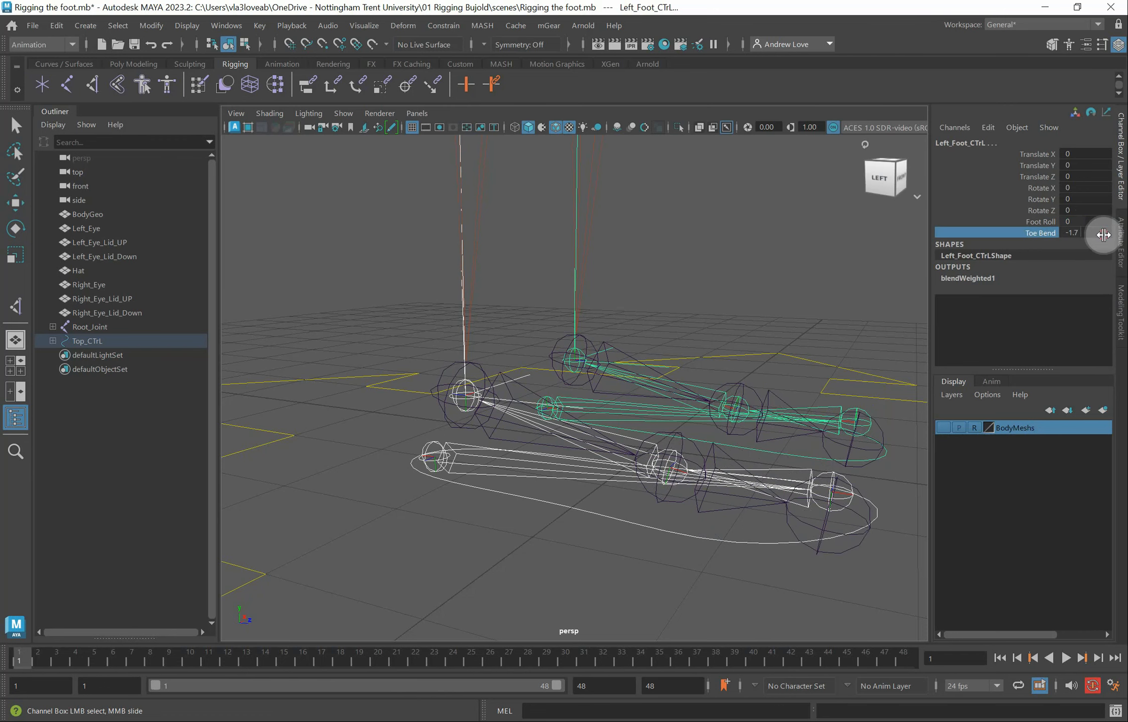
double_click(1104, 233)
key(Return)
Try rotating Left_Foot_CTrL about its Y axis to test the leg's behaviour, and undo the rotation
scroll(448, 422, down, 6)
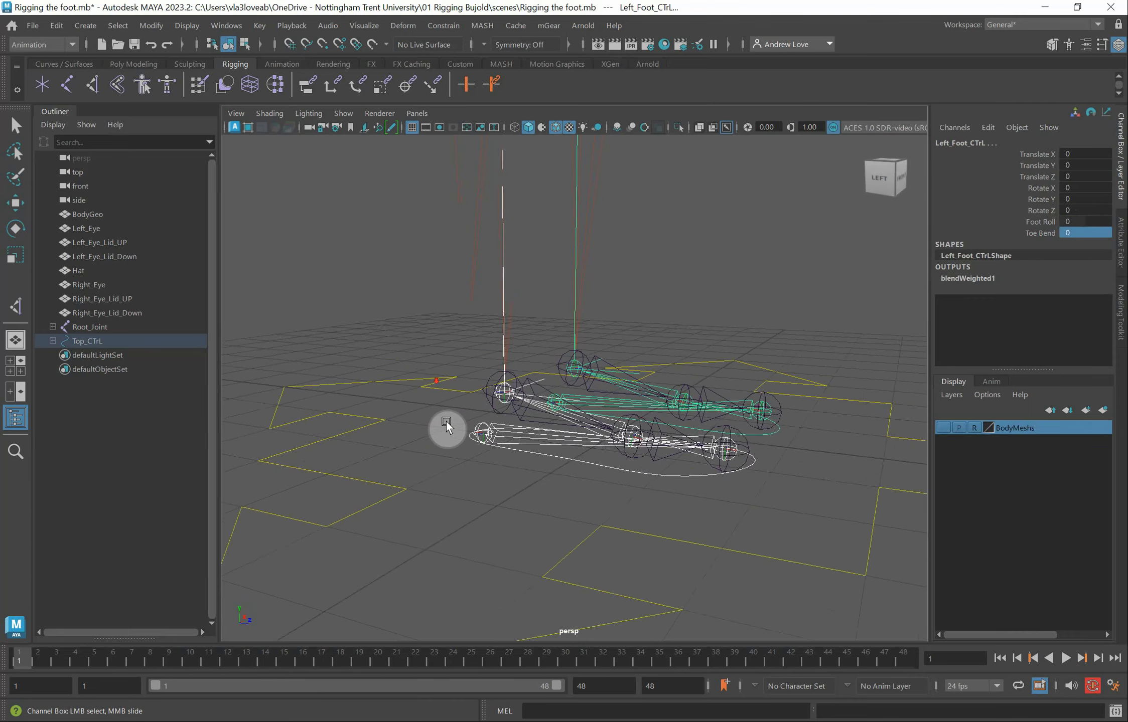
drag(563, 479, 457, 430)
scroll(456, 447, up, 5)
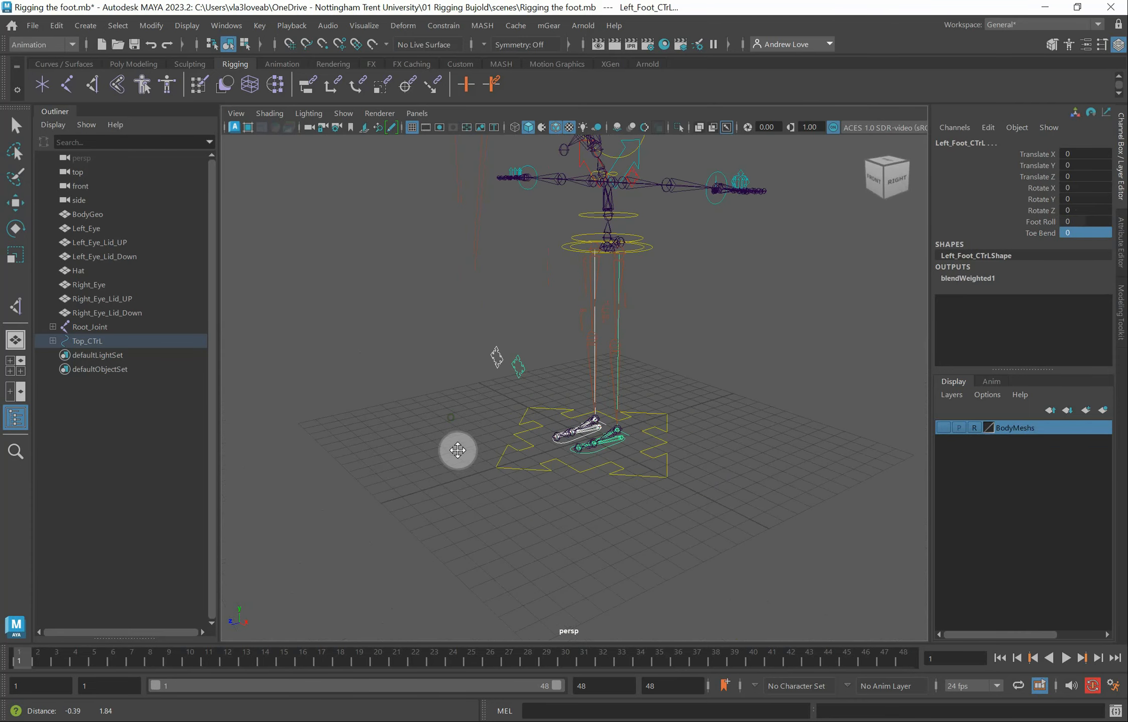
alt+middle_drag(442, 469, 443, 446)
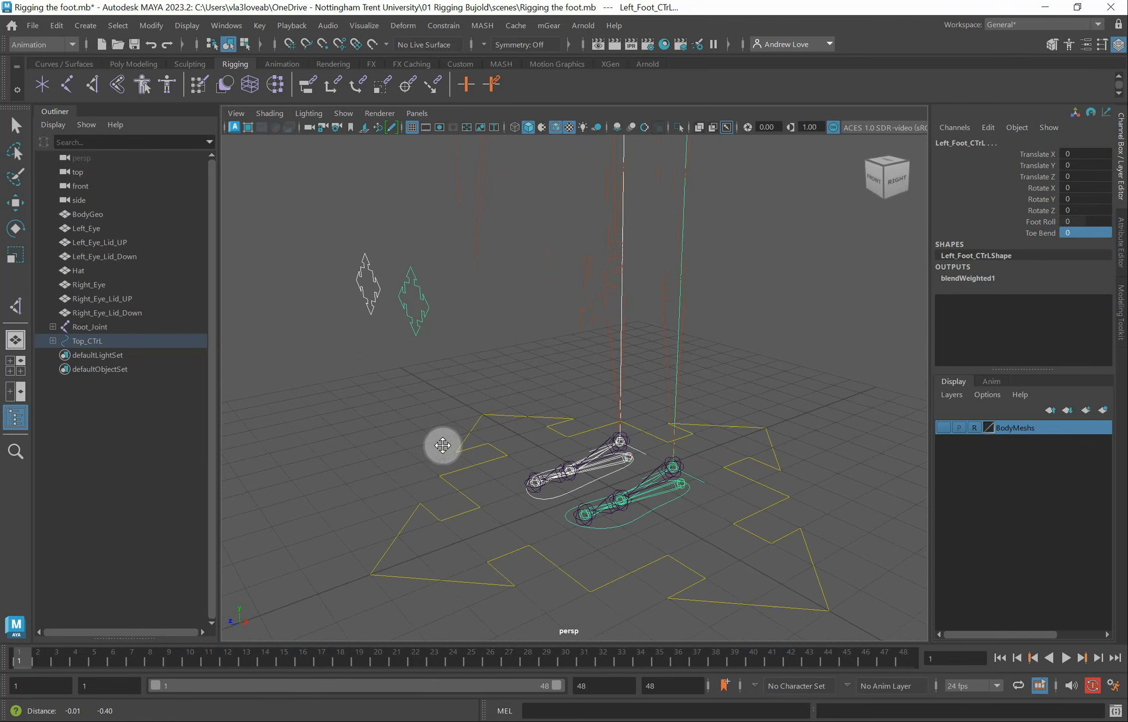
click(659, 524)
key(e)
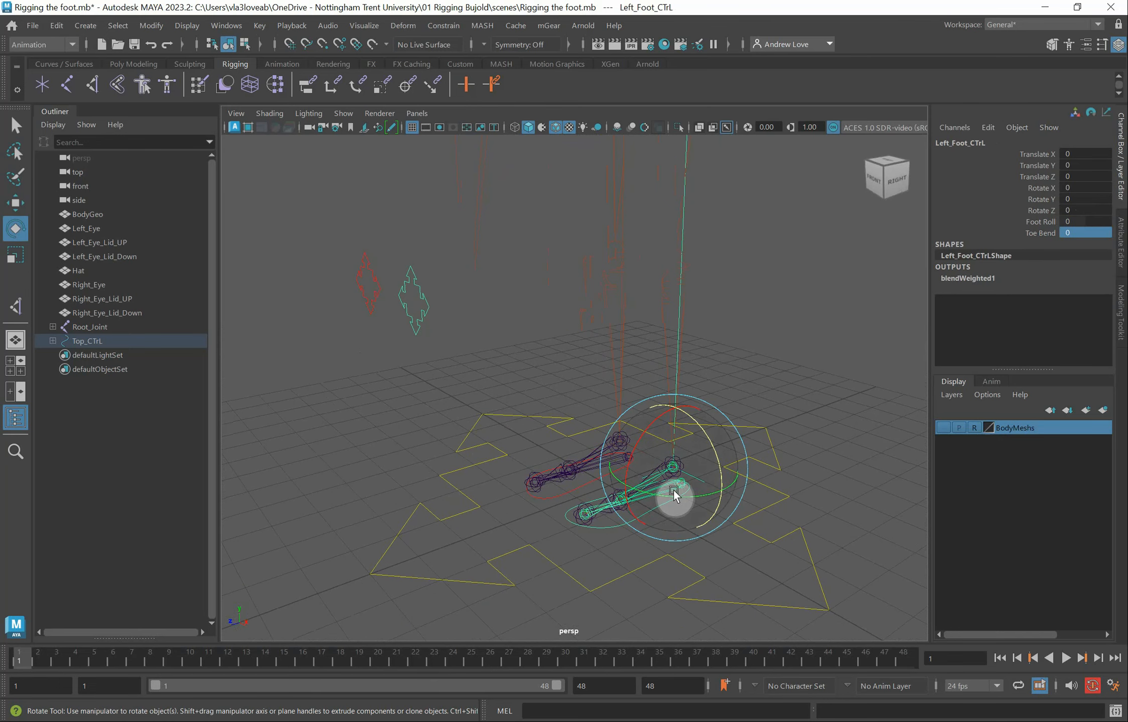
drag(673, 494, 570, 410)
key(ctrl+z)
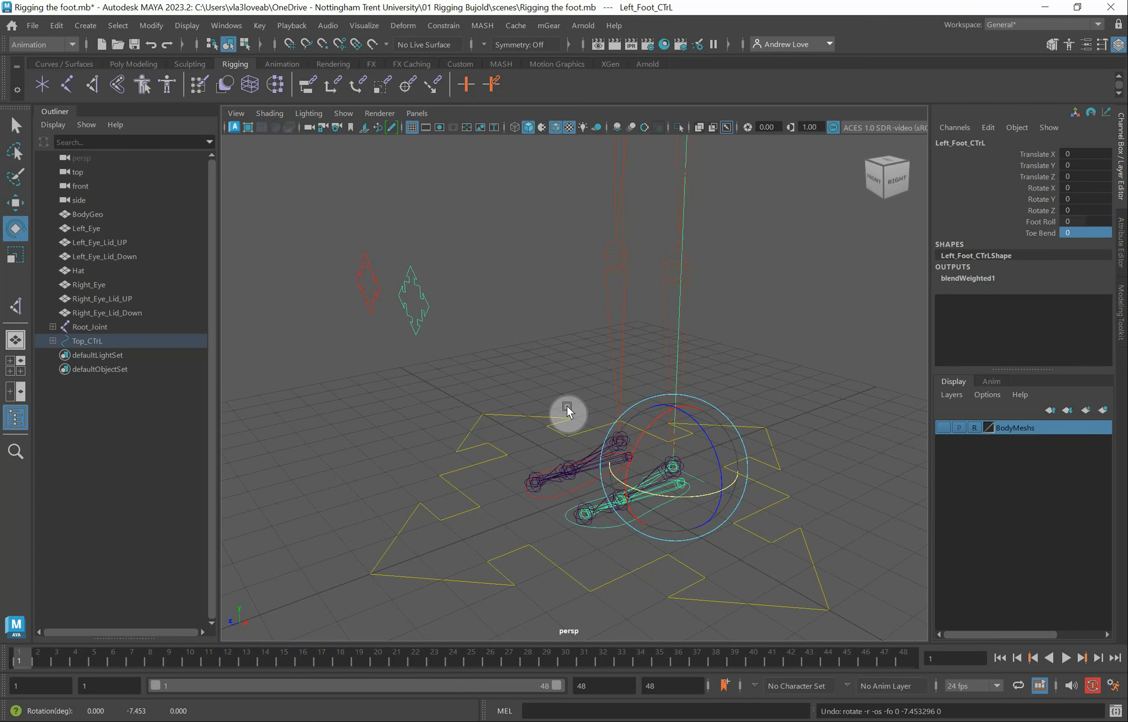
Try moving Left_Knee_TgT along X to check its influence on the left knee, and undo the move
click(425, 319)
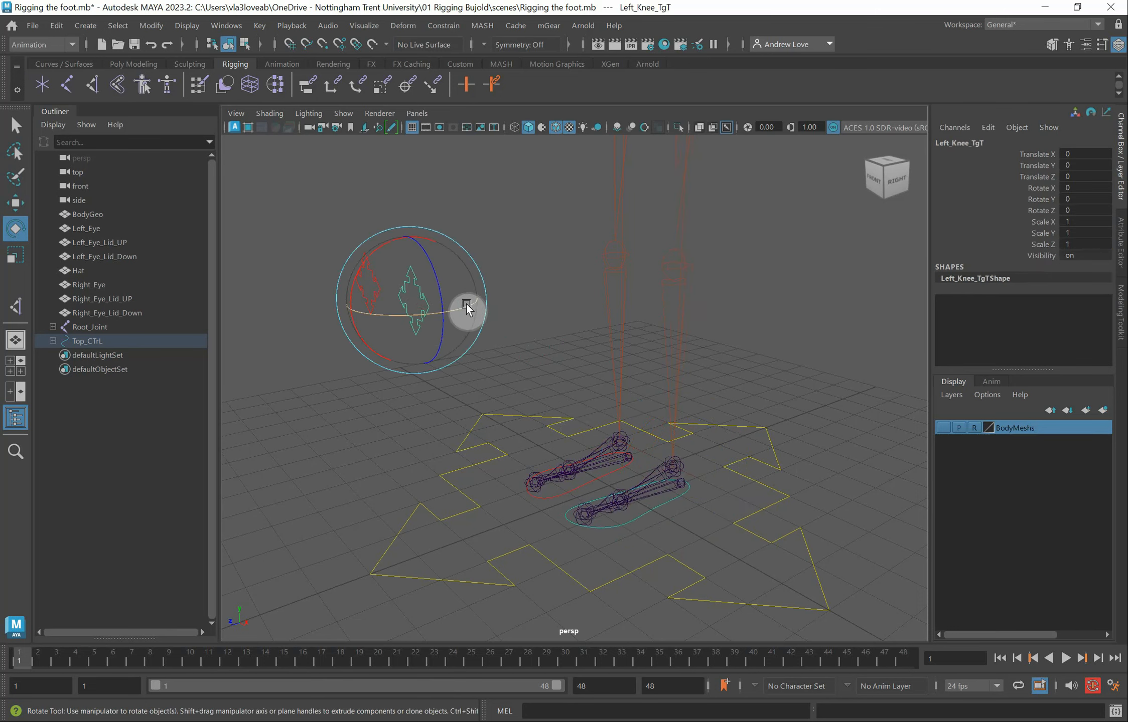
key(w)
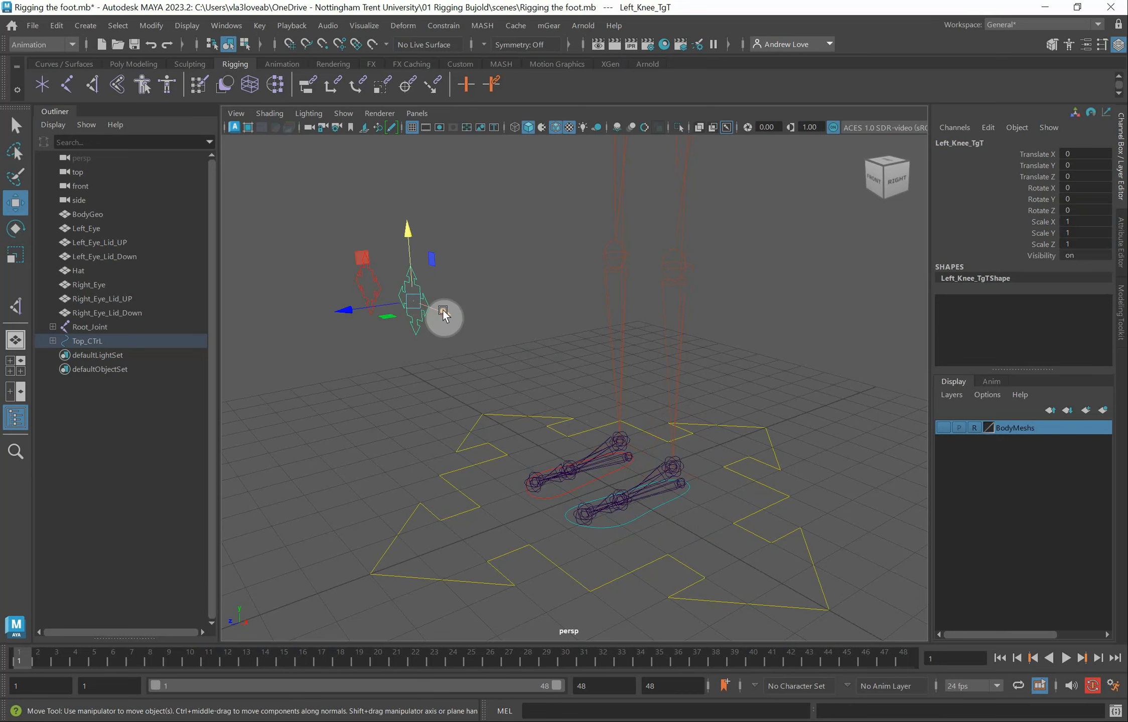
drag(443, 310, 483, 334)
middle_drag(553, 341, 528, 340)
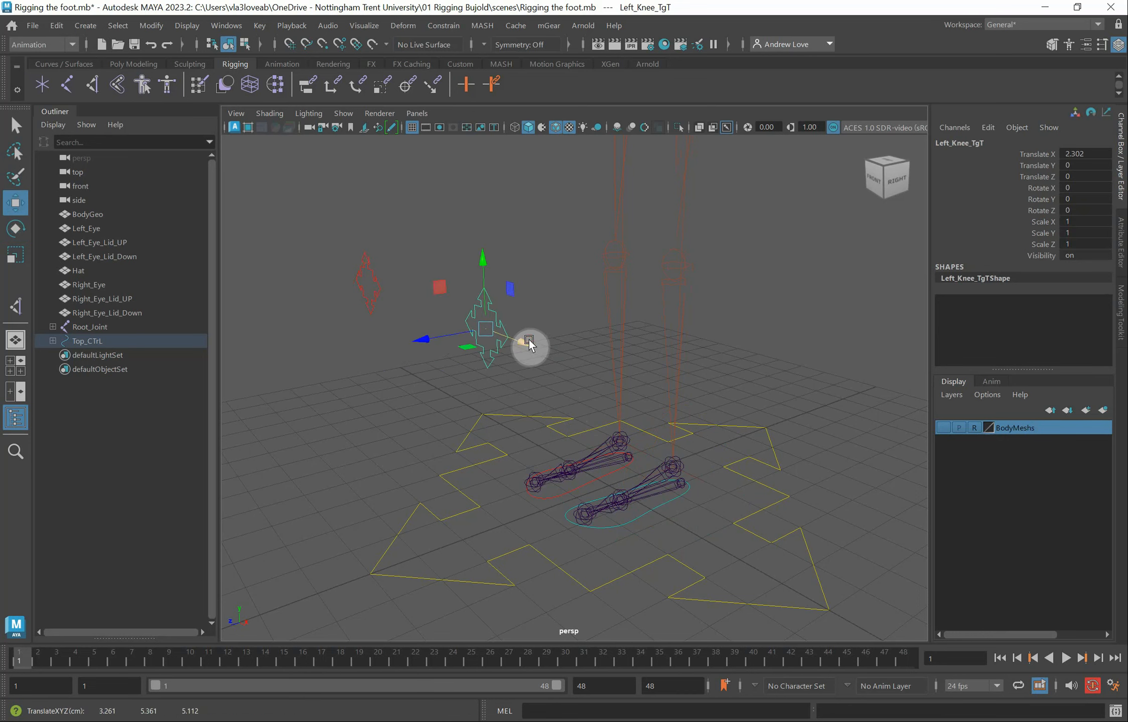
key(ctrl+z)
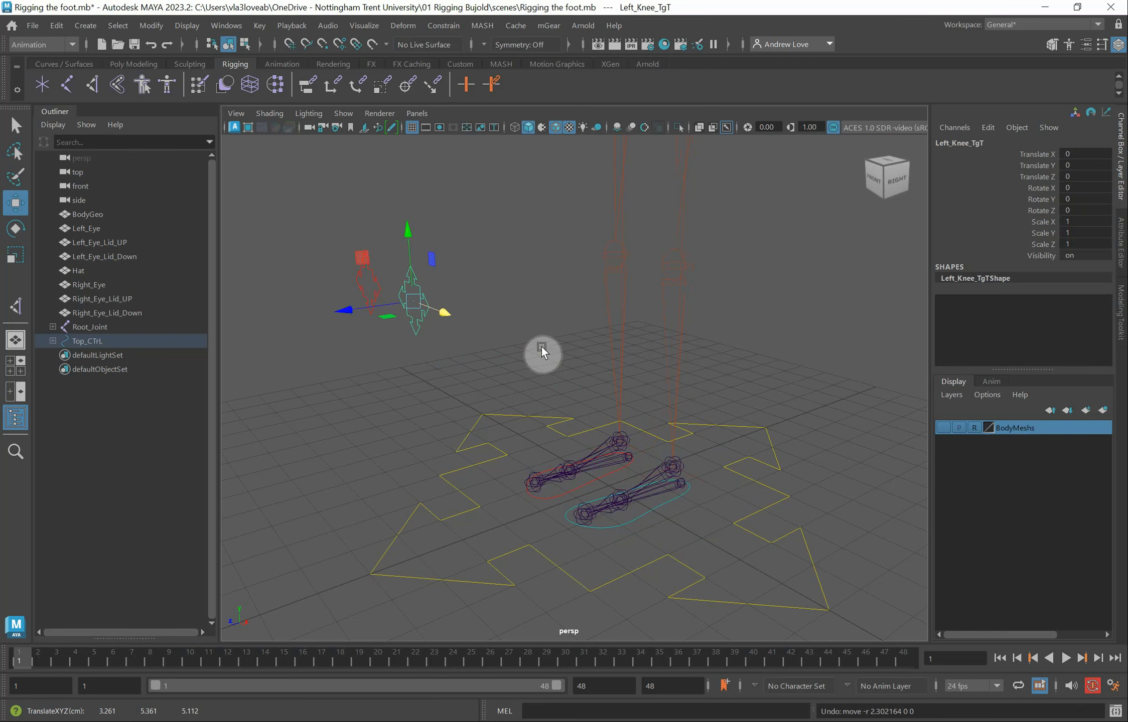
click(718, 475)
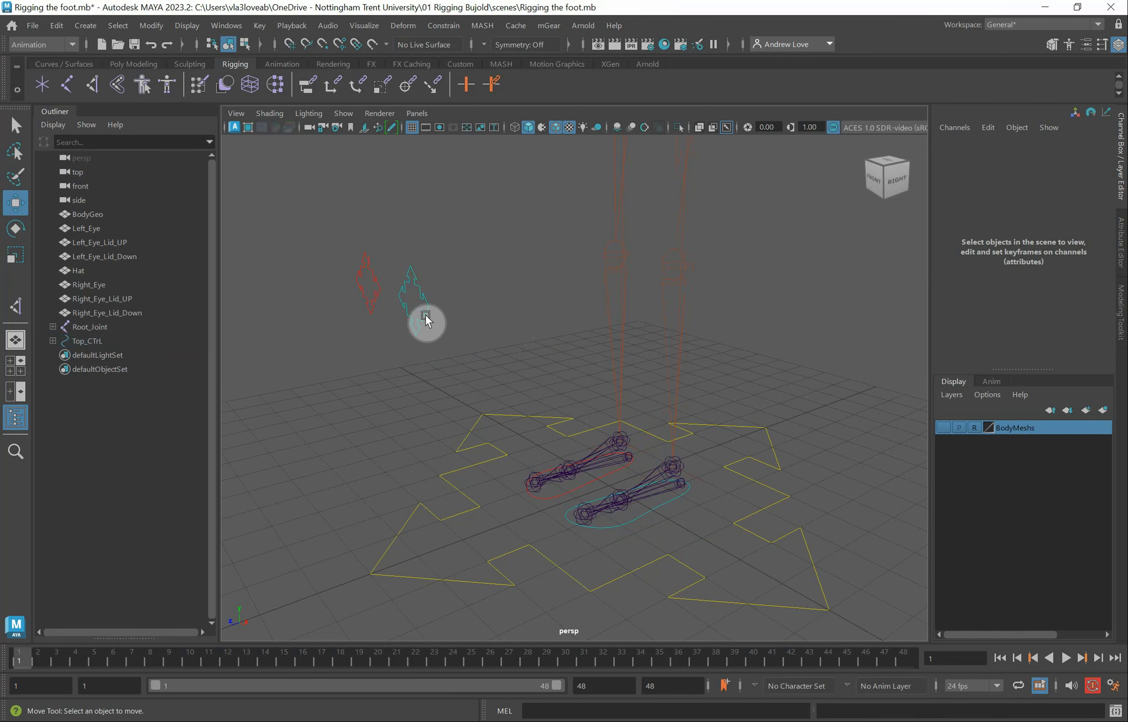
click(424, 314)
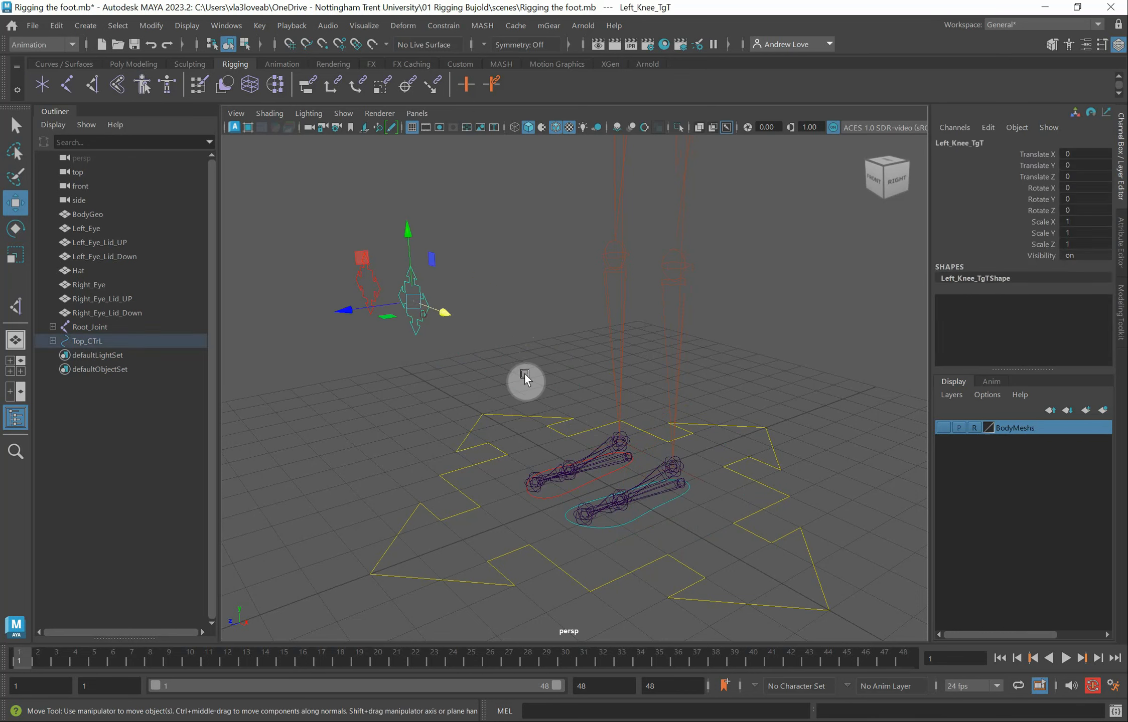
click(696, 480)
scroll(556, 296, down, 3)
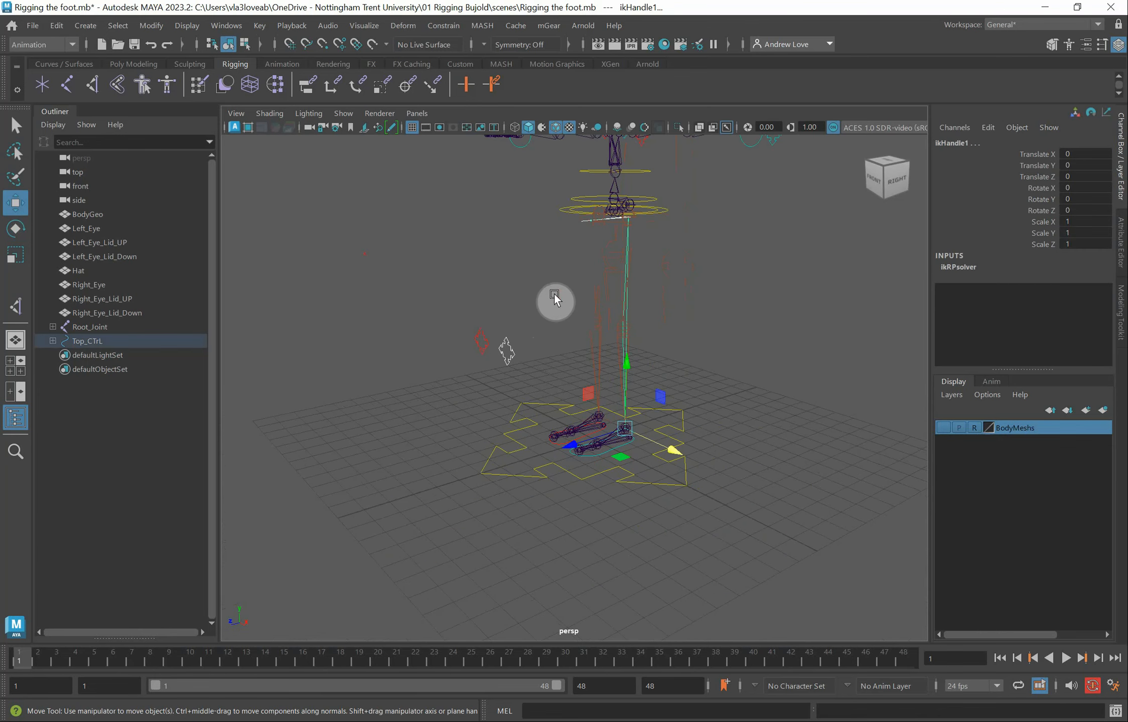
alt+drag(415, 276, 628, 261)
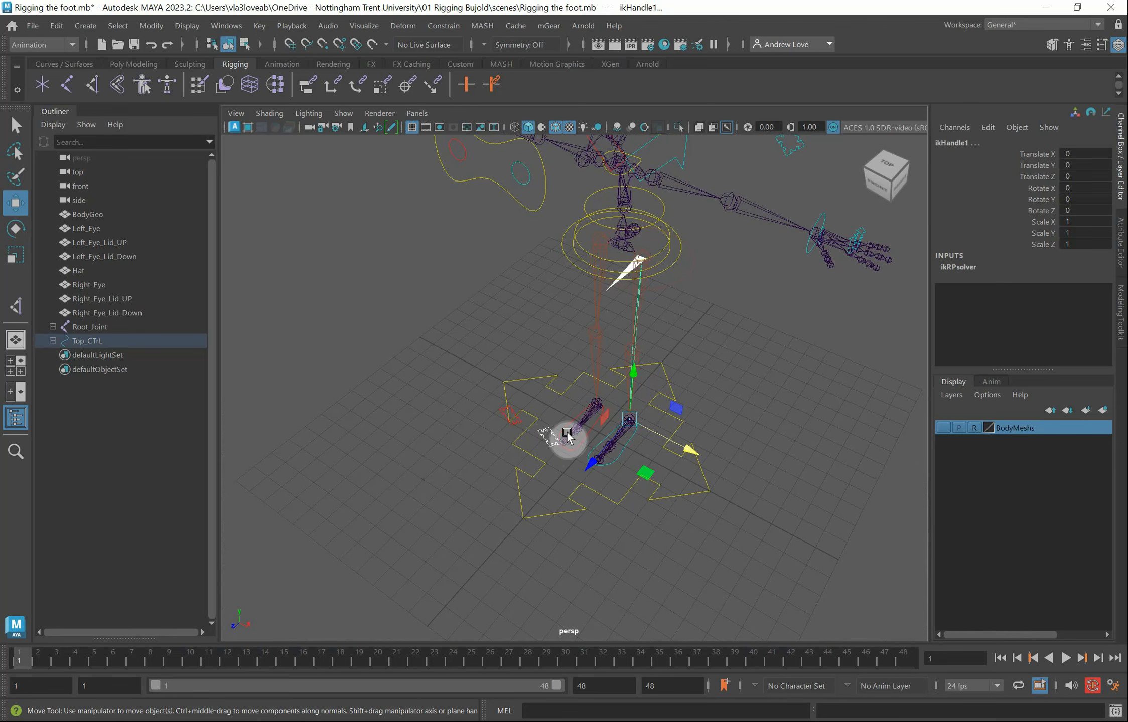
click(385, 389)
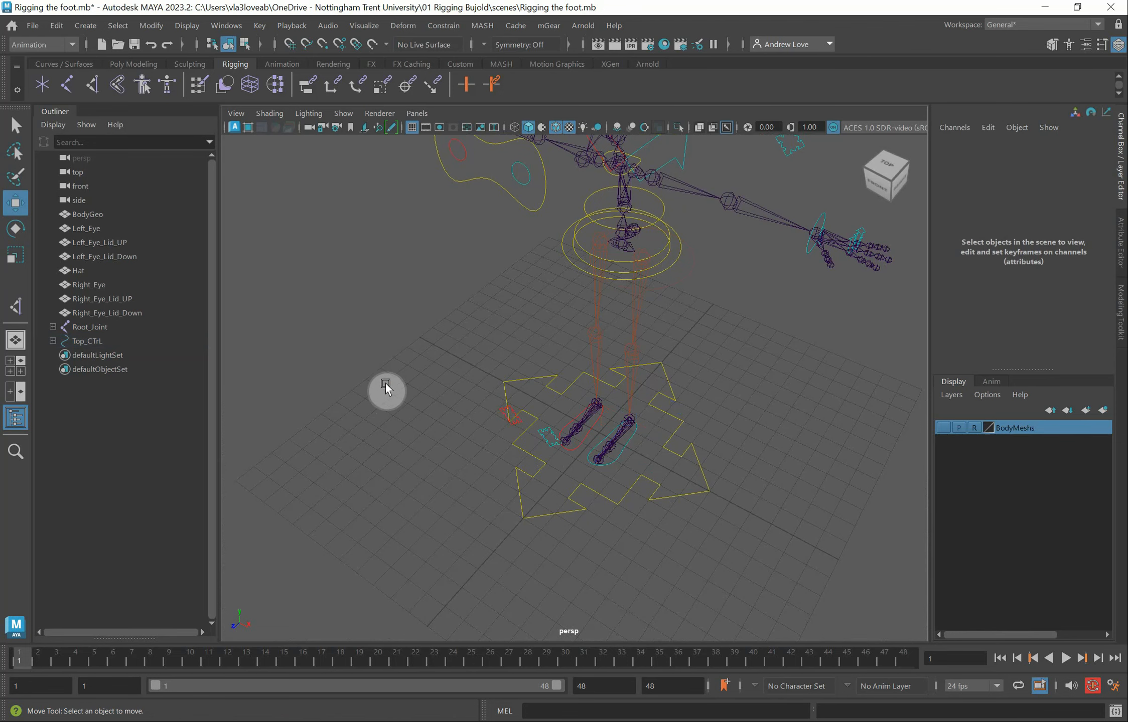
alt+drag(400, 446, 380, 424)
scroll(384, 418, up, 4)
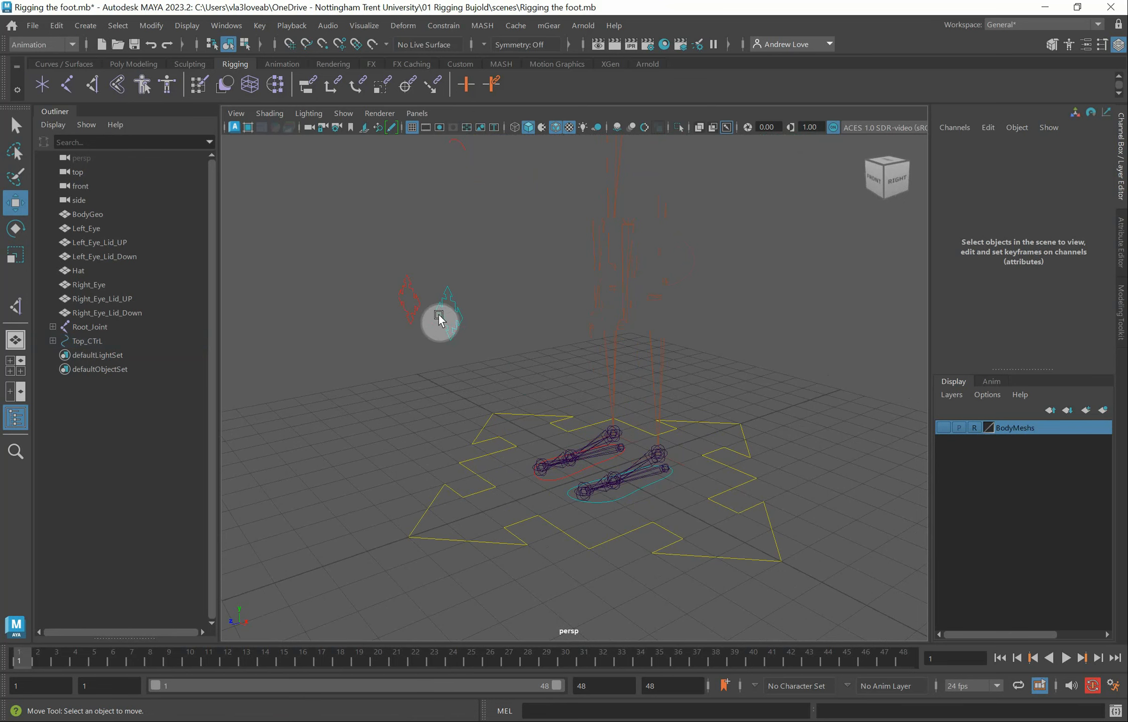
Constrain the left leg's ikHandle1 to Left_Knee_TgT with a Pole Vector constraint of weight 1
click(456, 329)
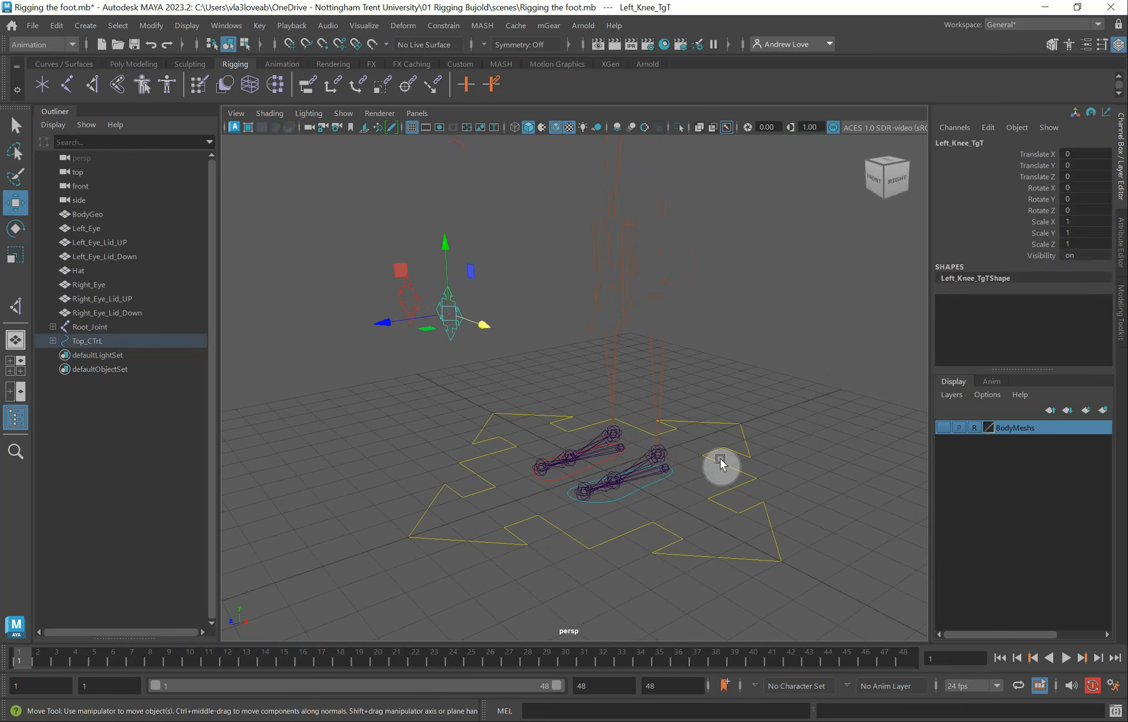
shift+click(679, 467)
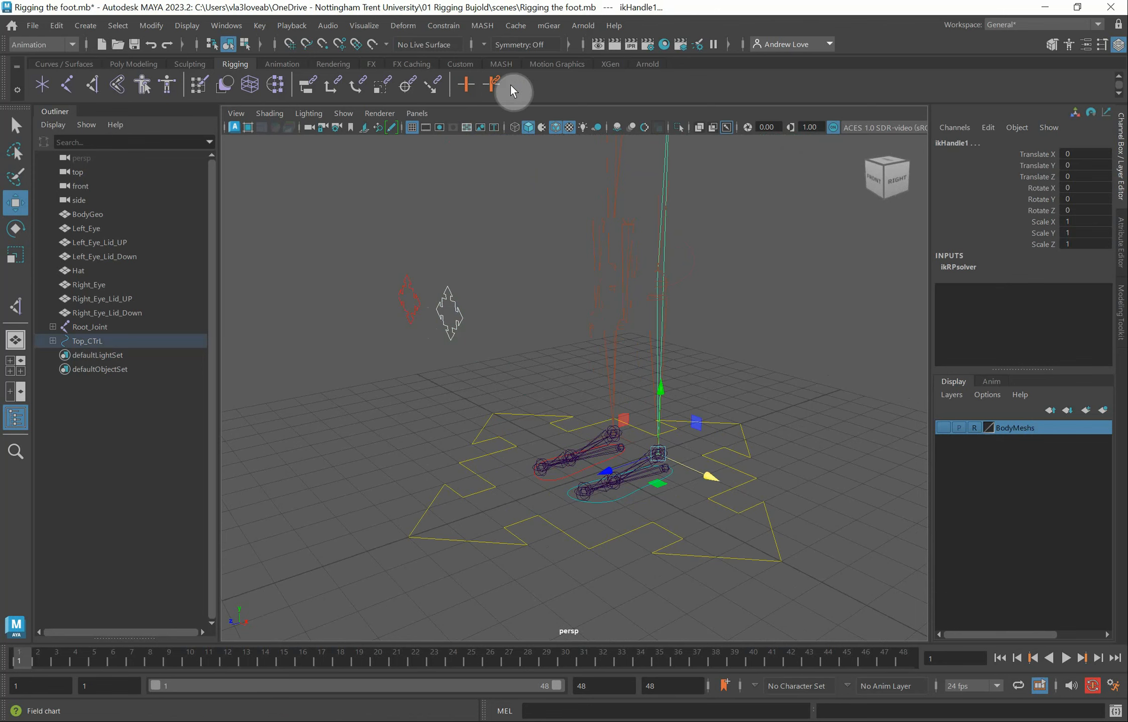
click(452, 28)
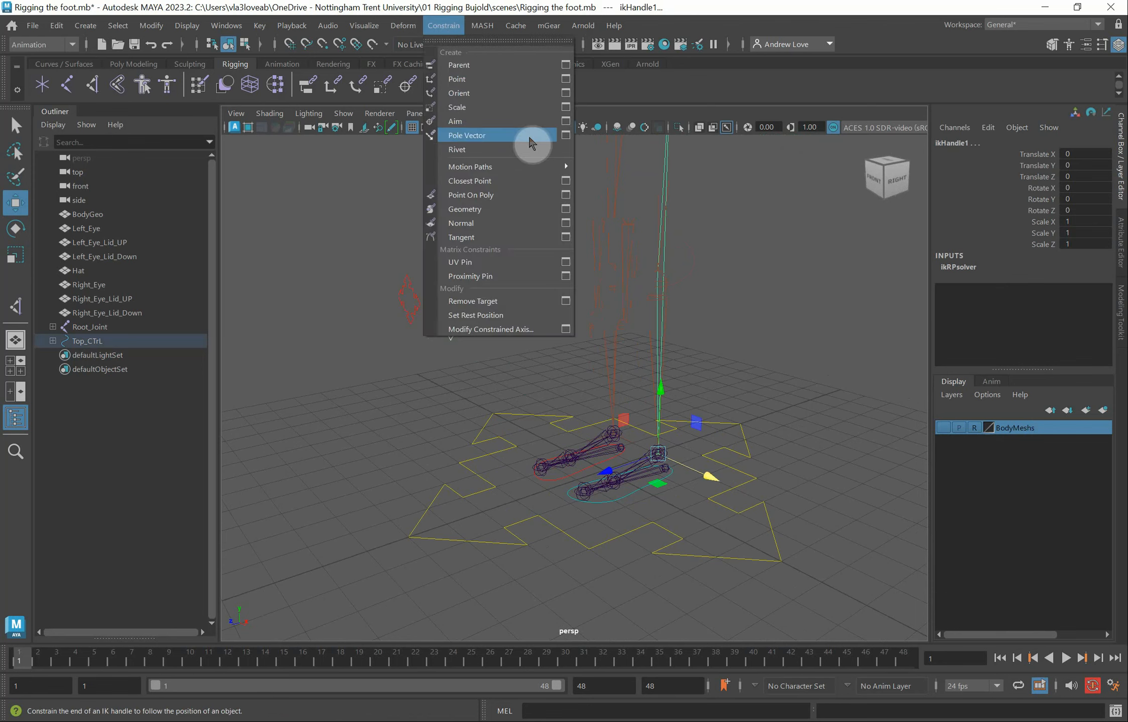
click(566, 136)
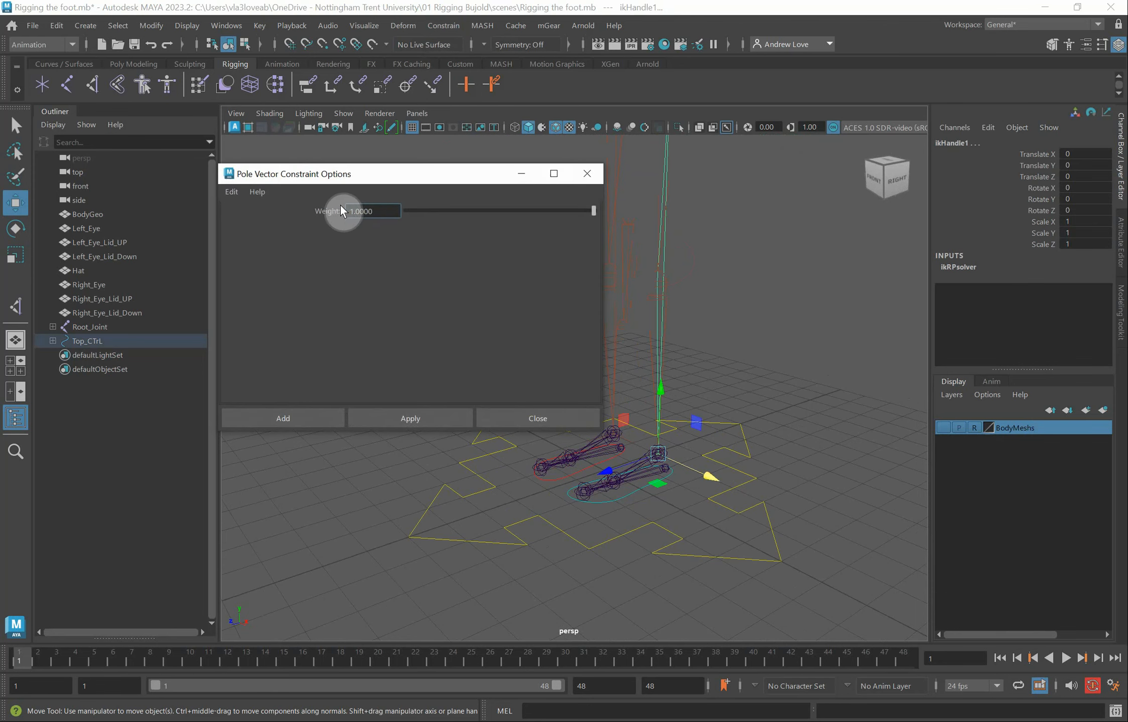
click(425, 419)
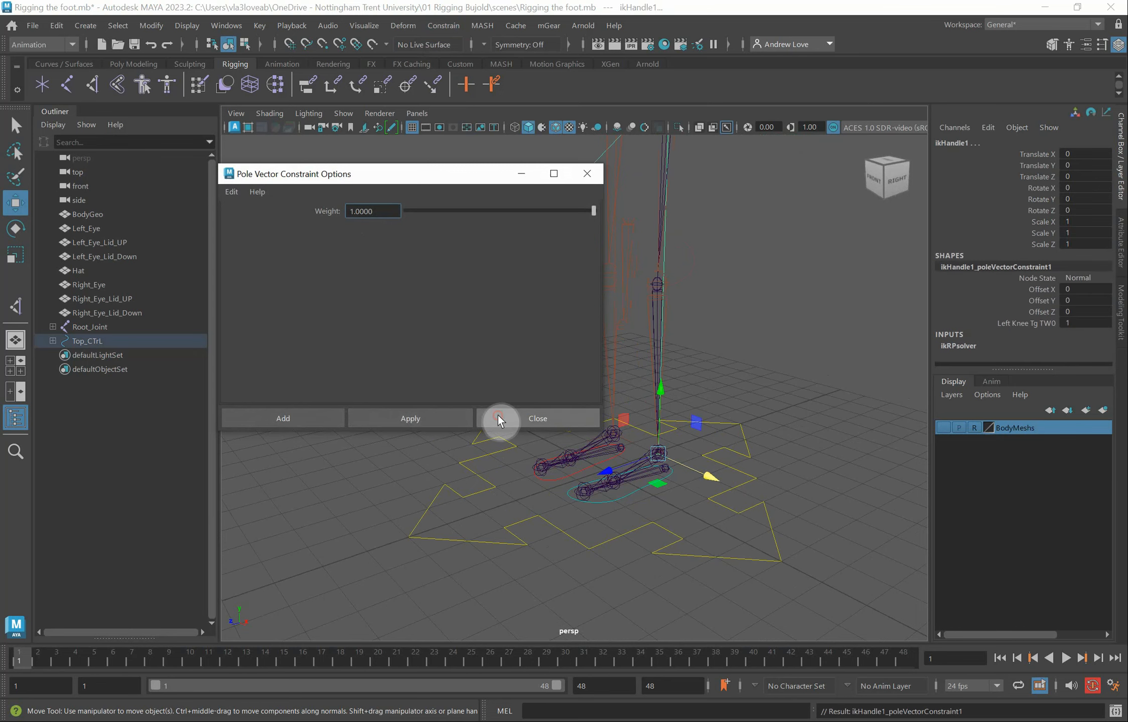
click(498, 418)
Test the left knee's pole vector by moving Left_Knee_TgT along X, and undo the move
click(453, 331)
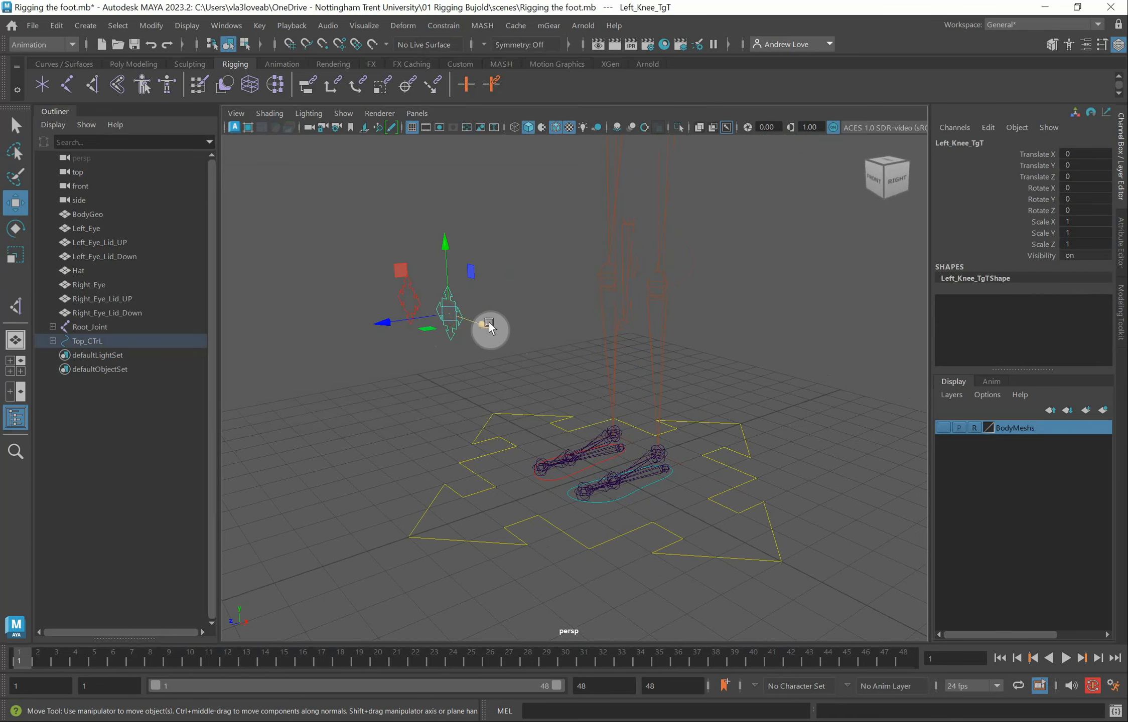
drag(489, 323, 522, 341)
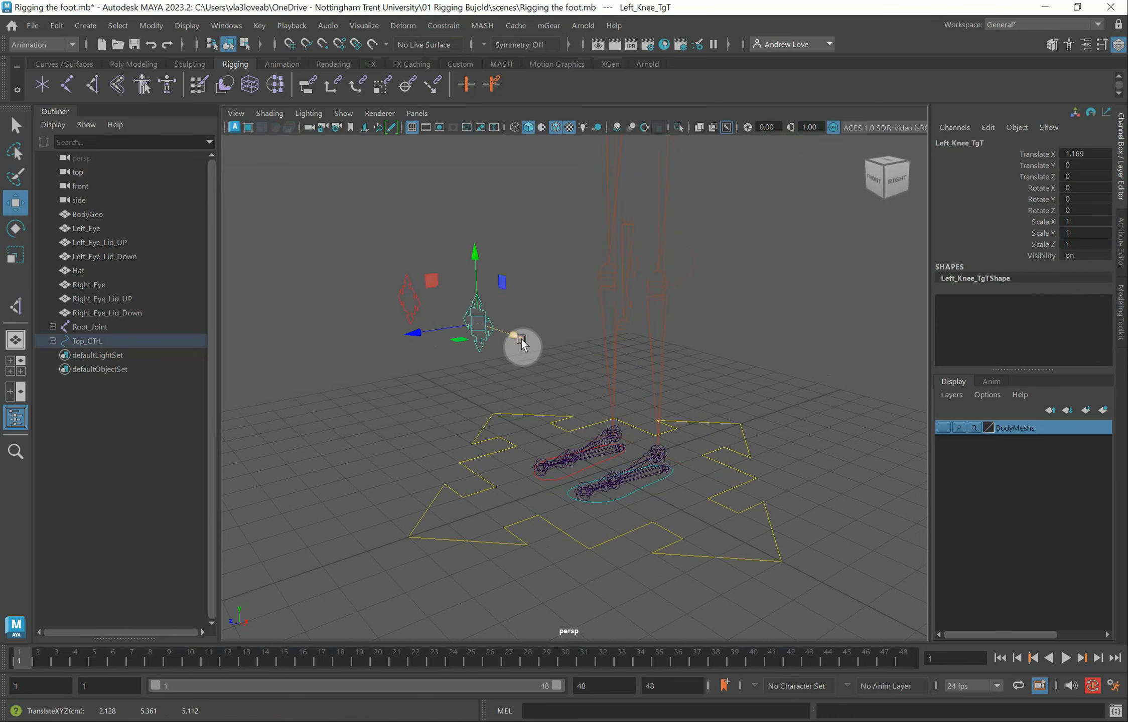
key(ctrl+z)
click(353, 381)
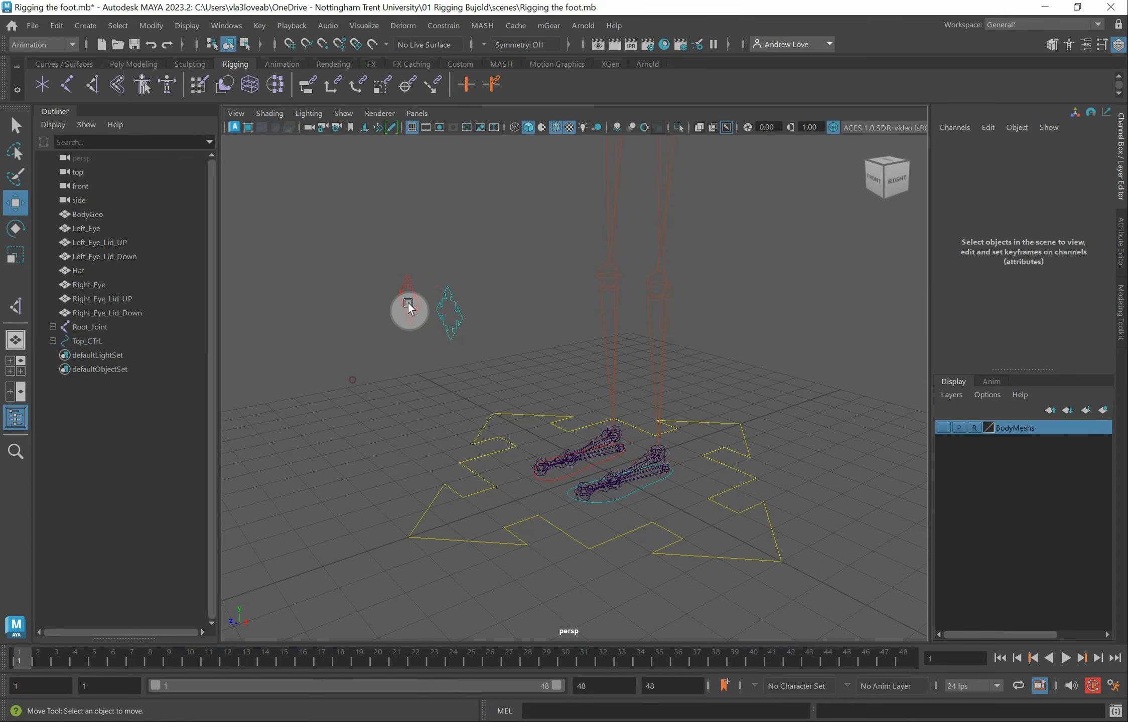
Constrain the right leg's ikHandle2 to Right_Knee_TgT with a Pole Vector constraint
click(398, 297)
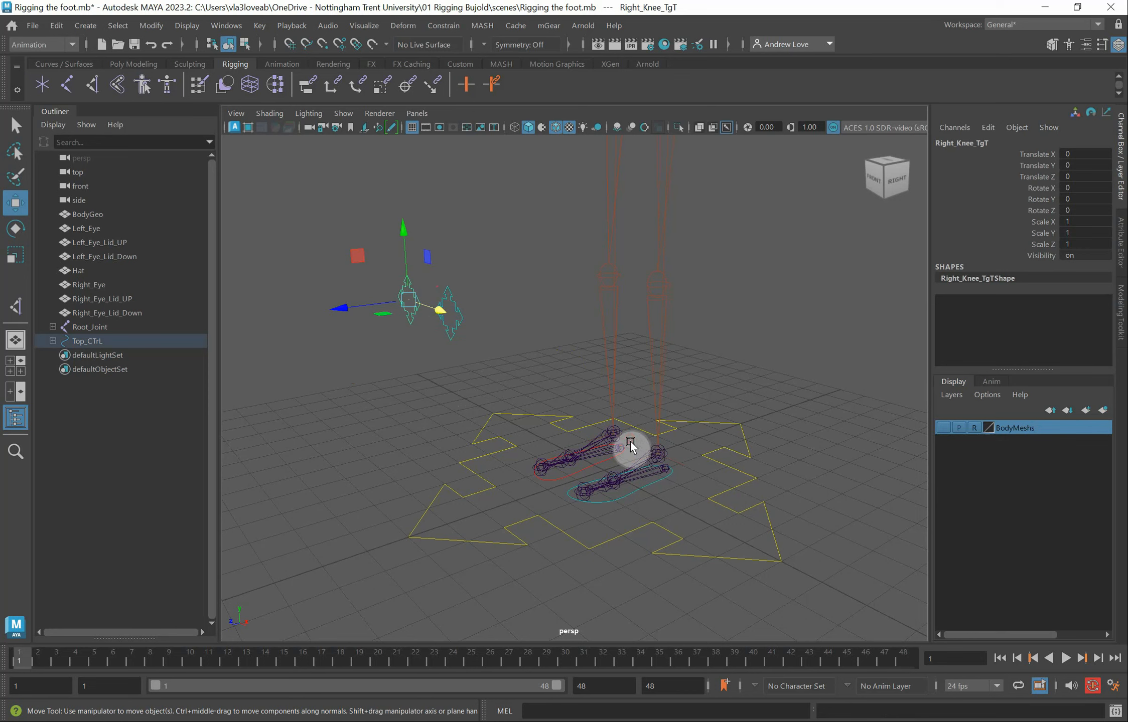
click(630, 441)
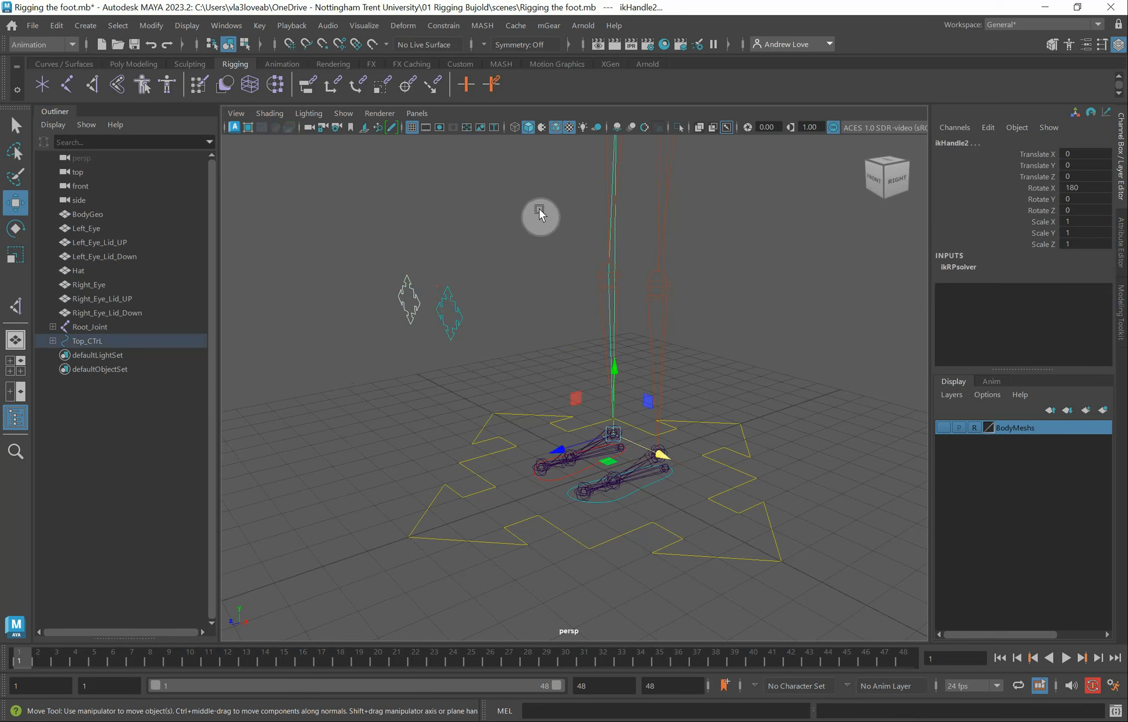
click(443, 26)
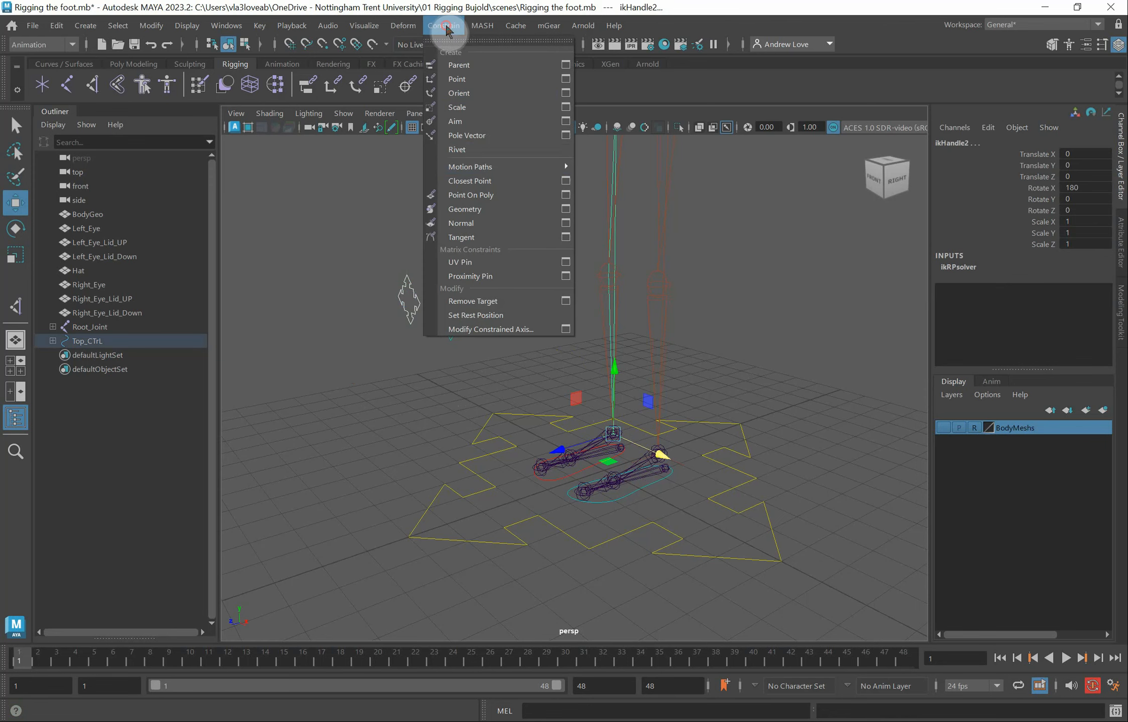
click(497, 133)
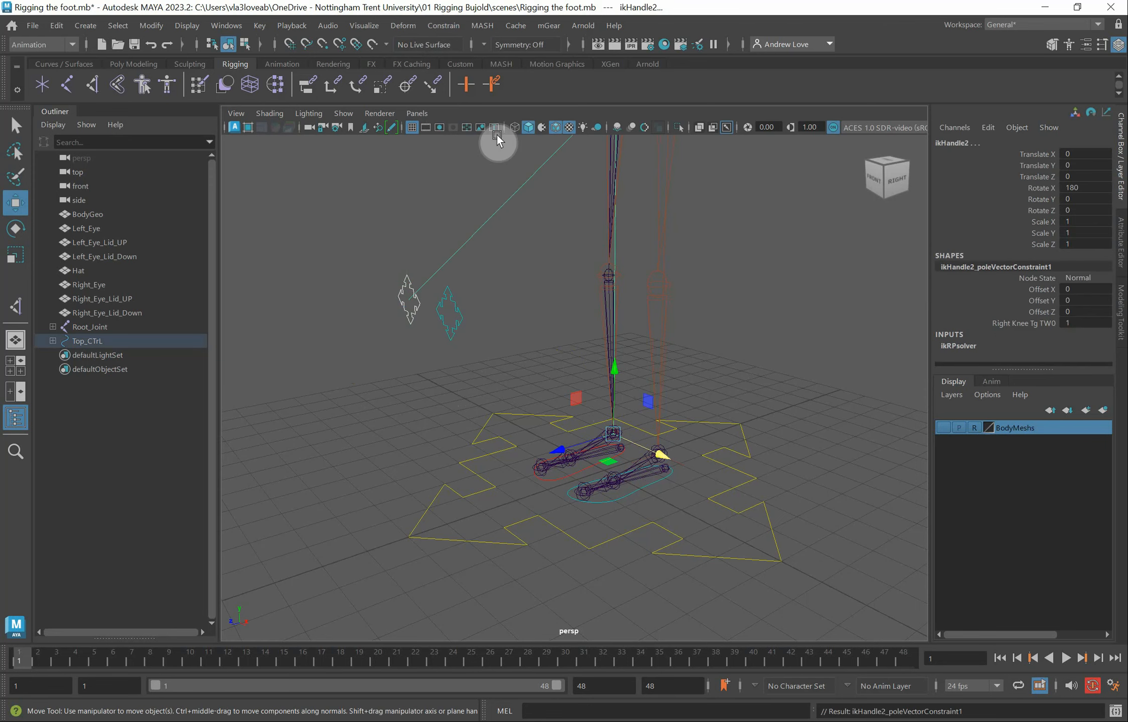
click(338, 285)
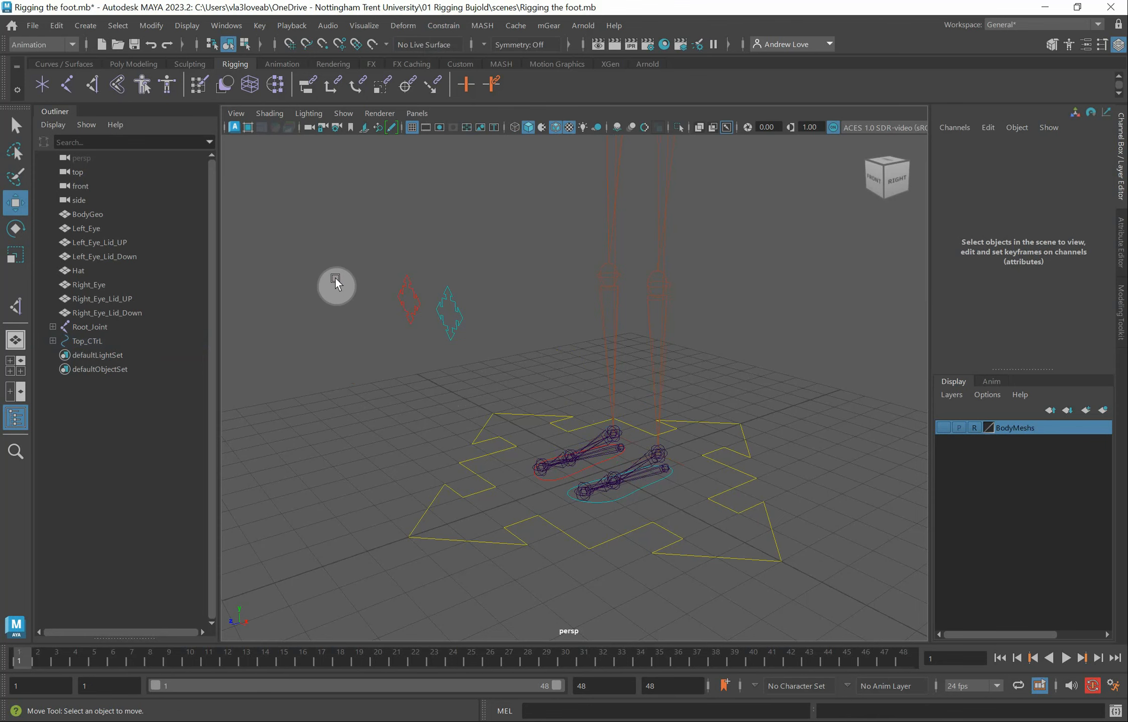
alt+drag(307, 378, 337, 374)
alt+right_drag(338, 374, 339, 388)
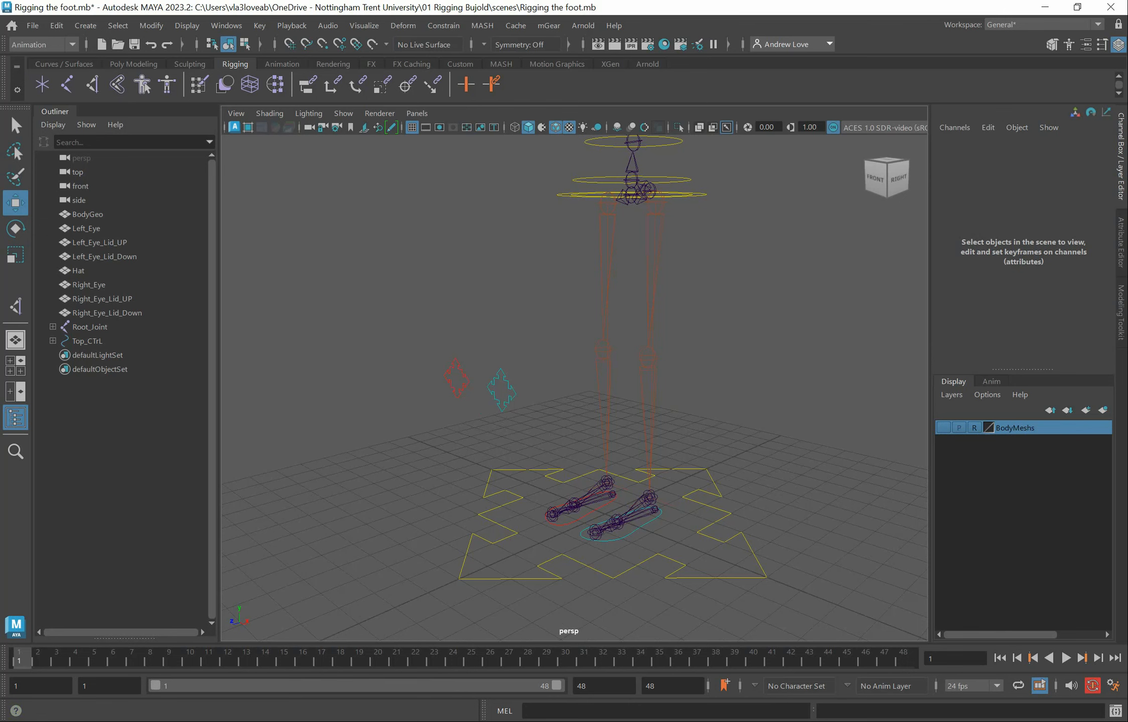
click(692, 721)
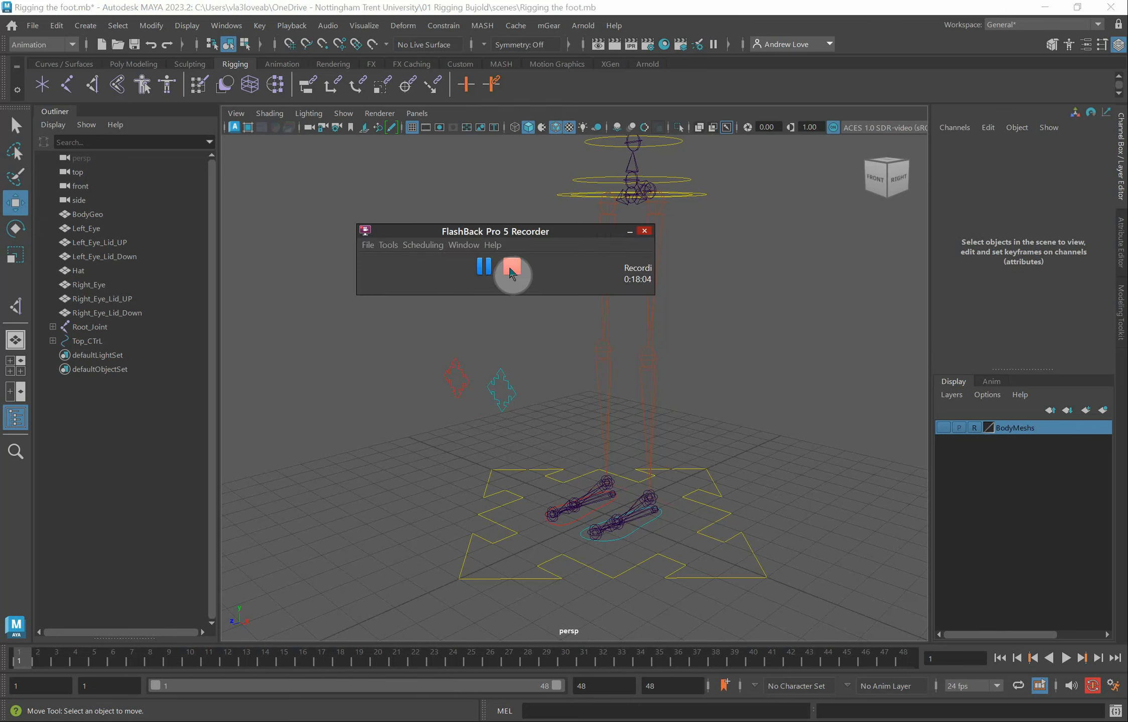